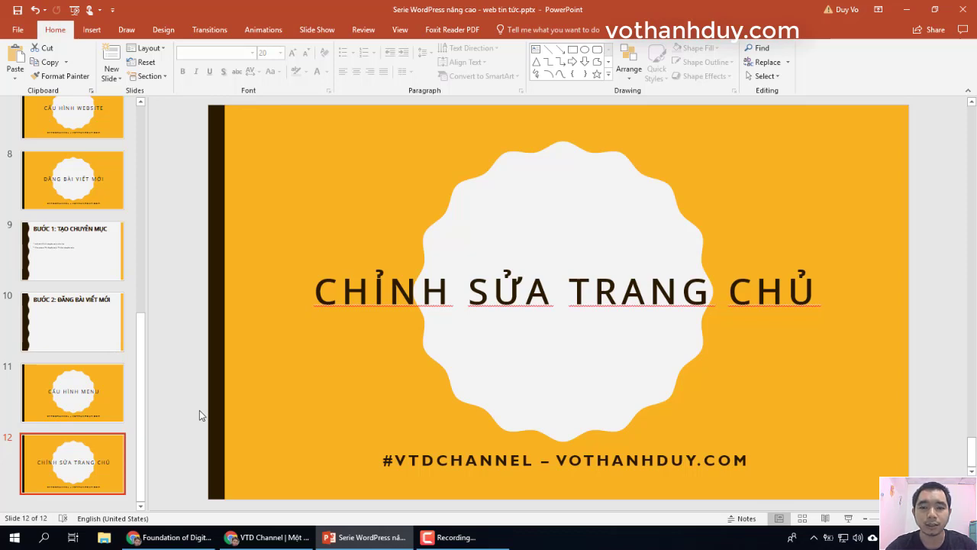
Step: Flip through the ĐĂNG BÀI VIẾT MỚI, CẤU HÌNH MENU and CHỈNH SỬA TRANG CHỦ slides
{"action": "left_click", "coordinate": [75, 187]}
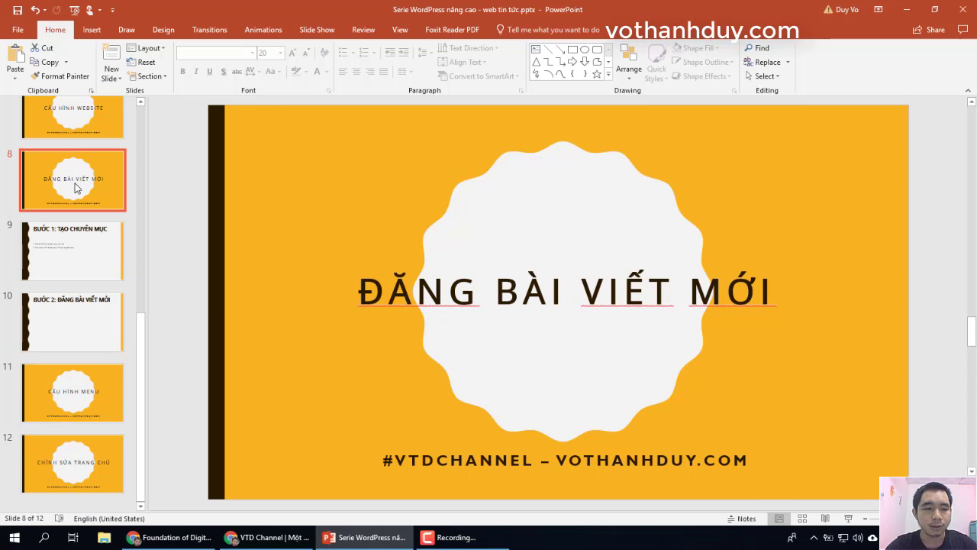
{"action": "left_click", "coordinate": [74, 395]}
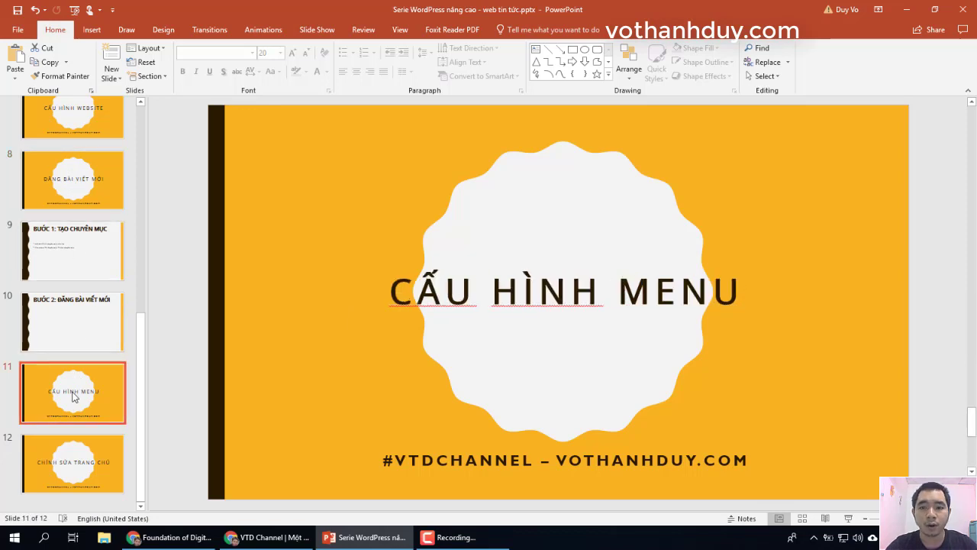
{"action": "left_click", "coordinate": [72, 458]}
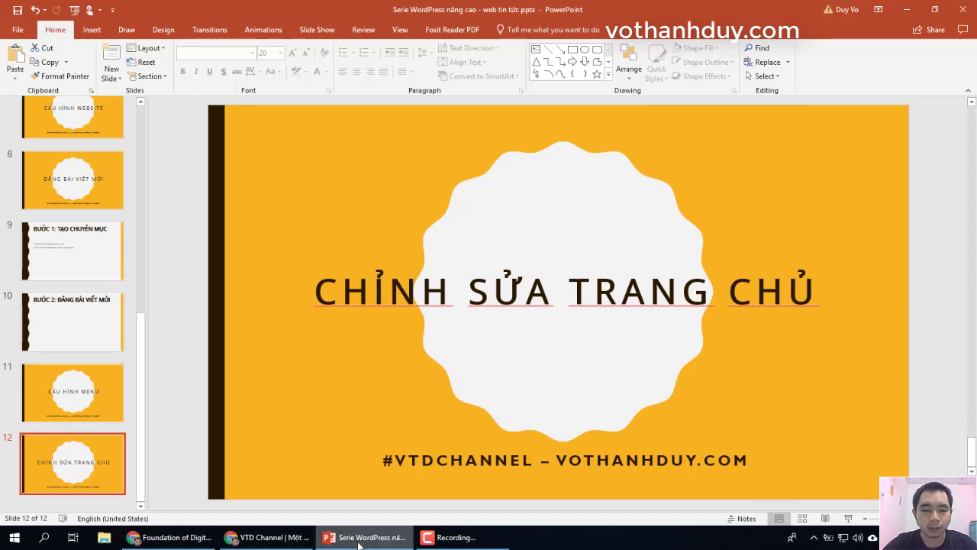
Step: Bring up the VTD Channel homepage in Chrome, scroll through it, then reach the Menu editor
{"action": "left_click", "coordinate": [267, 537]}
{"action": "mouse_move", "coordinate": [410, 108]}
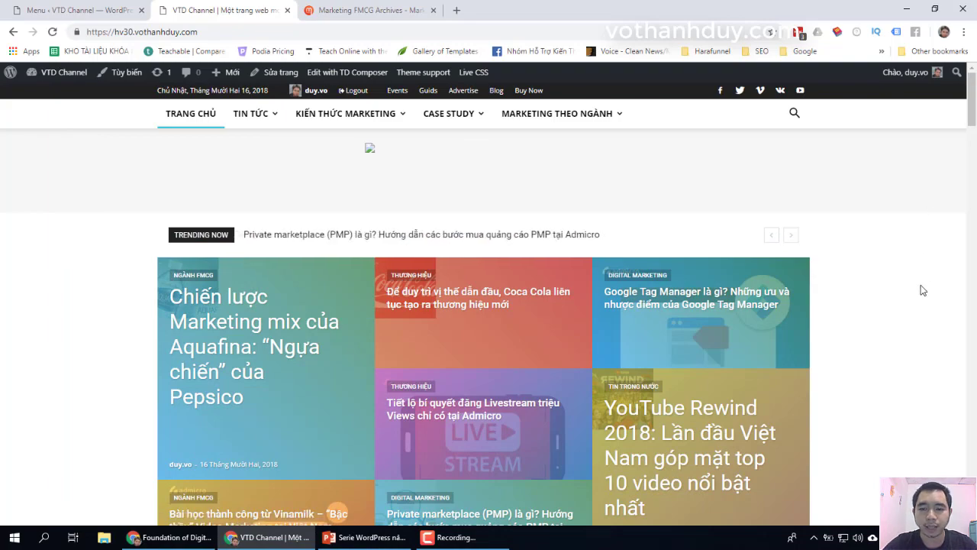
{"action": "scroll", "coordinate": [922, 290], "scroll_direction": "down", "scroll_amount": 15}
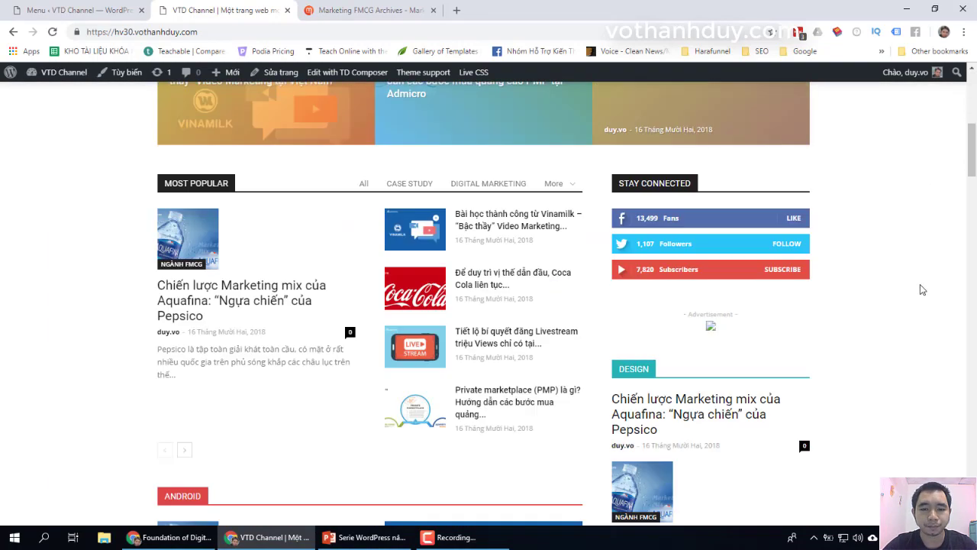
{"action": "scroll", "coordinate": [920, 289], "scroll_direction": "up", "scroll_amount": 15}
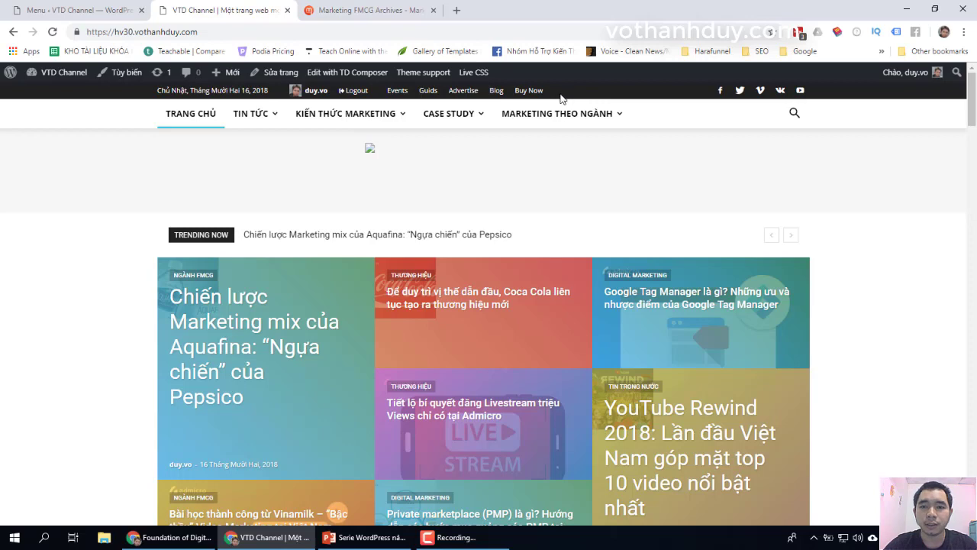
{"action": "left_click", "coordinate": [77, 10]}
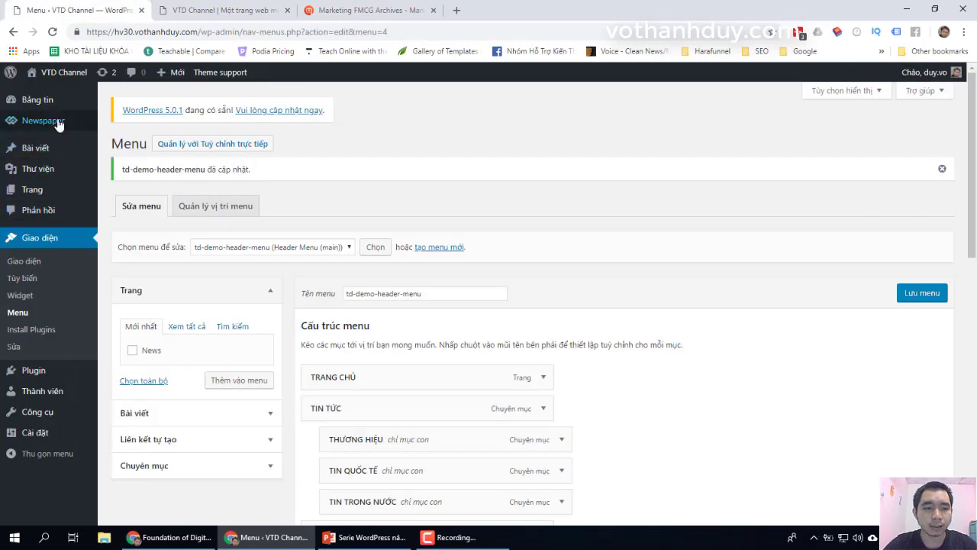
Step: Switch Enable Top Bar off in the Newspaper Theme panel and save the settings
{"action": "mouse_move", "coordinate": [59, 124]}
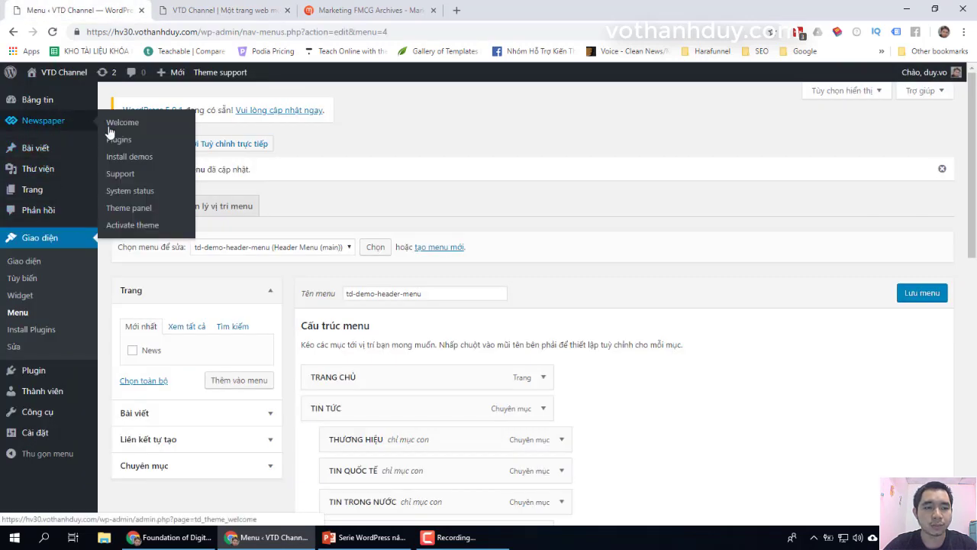
{"action": "left_click", "coordinate": [129, 208]}
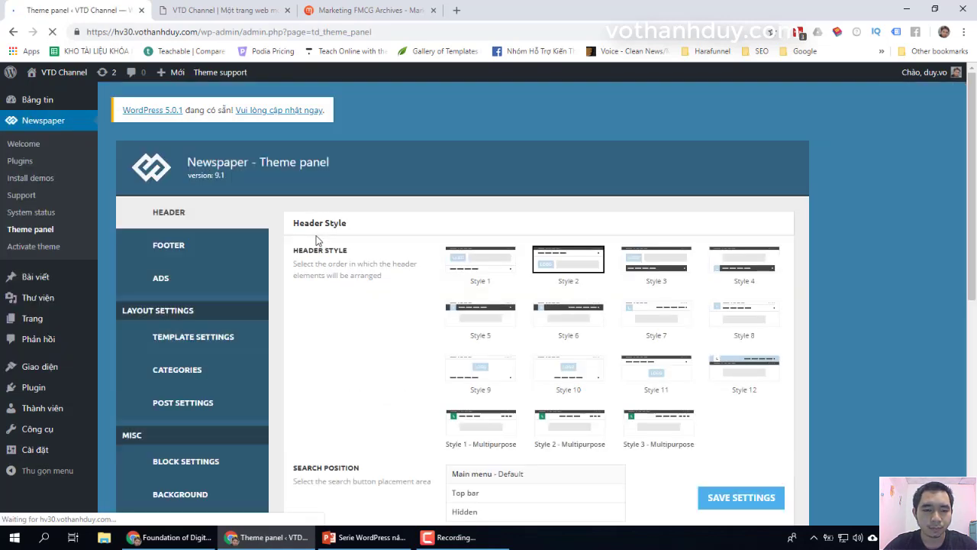
{"action": "scroll", "coordinate": [317, 239], "scroll_direction": "down", "scroll_amount": 5}
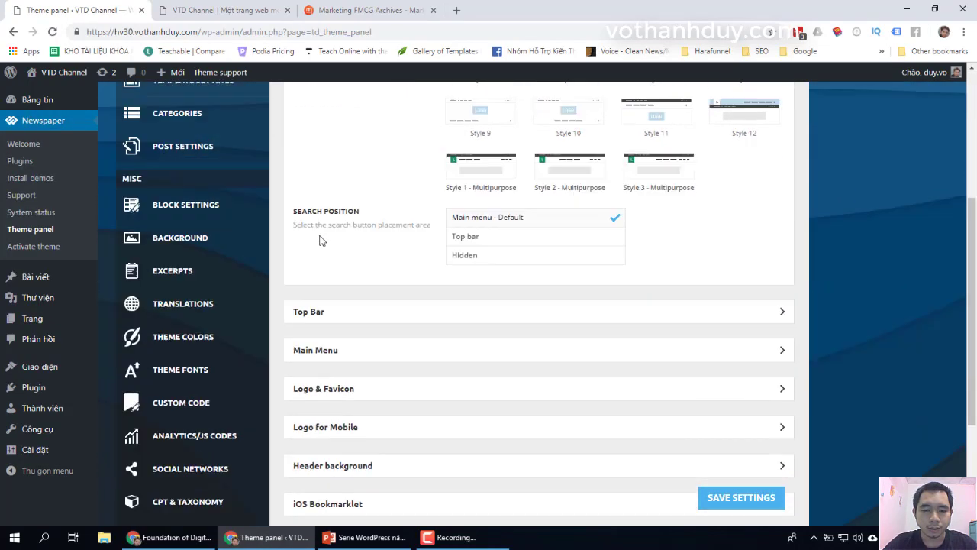
{"action": "left_click", "coordinate": [330, 203]}
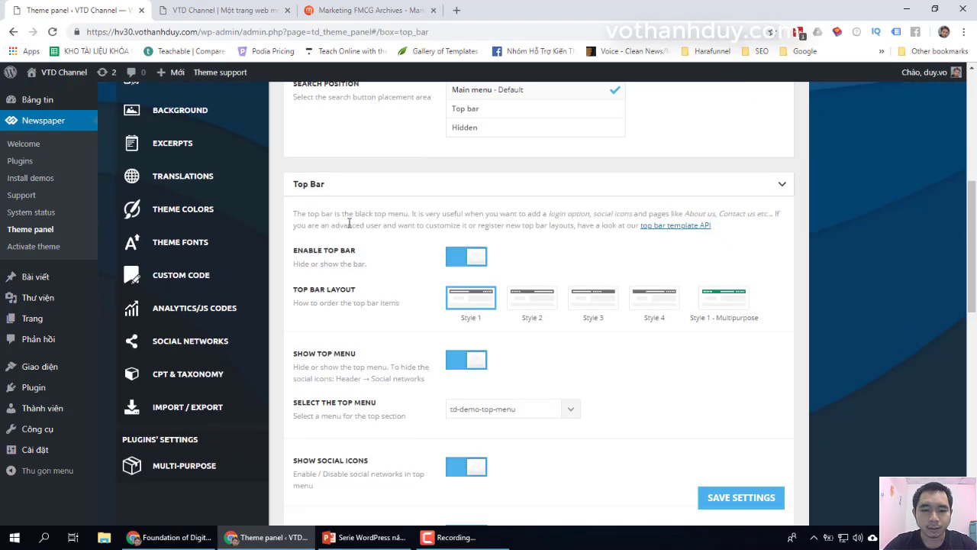
{"action": "left_click", "coordinate": [459, 188]}
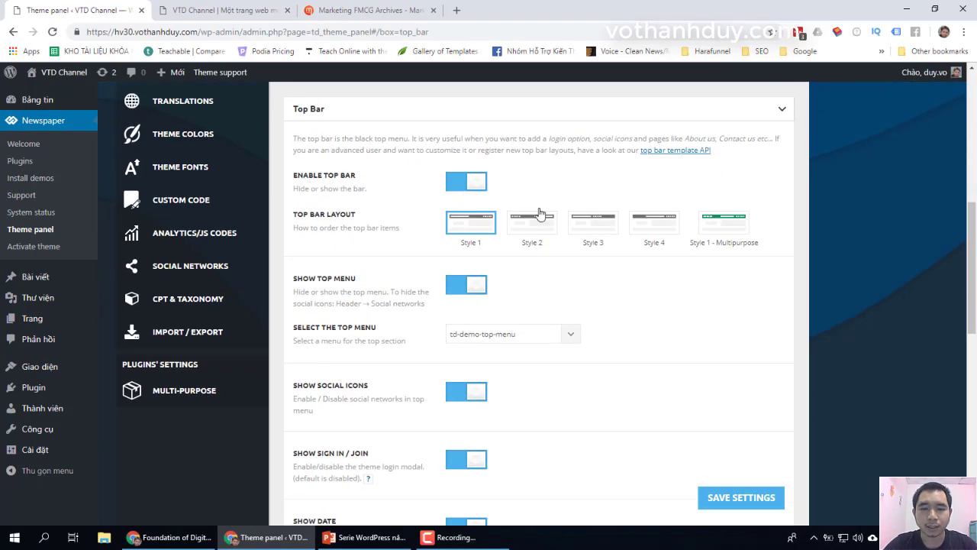
{"action": "left_click", "coordinate": [742, 497]}
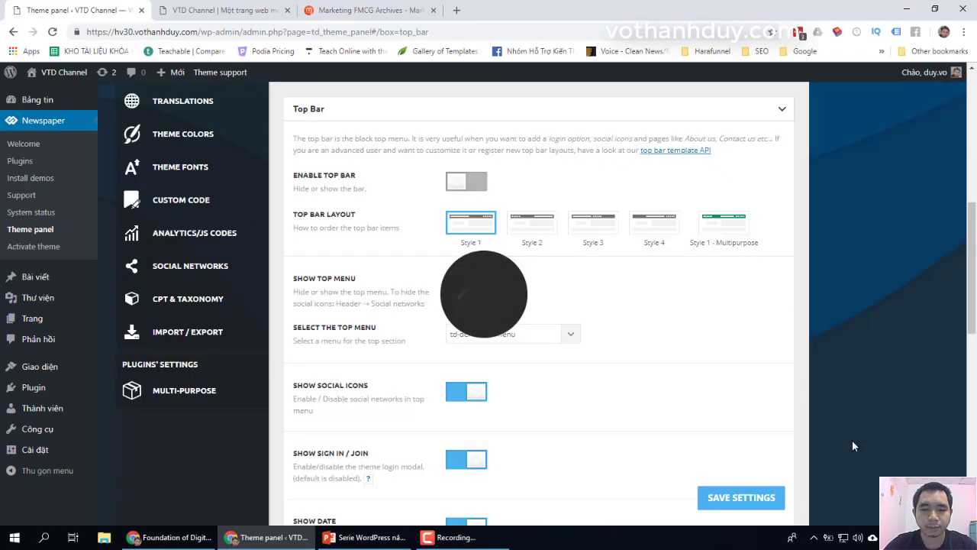
{"action": "left_click", "coordinate": [225, 10]}
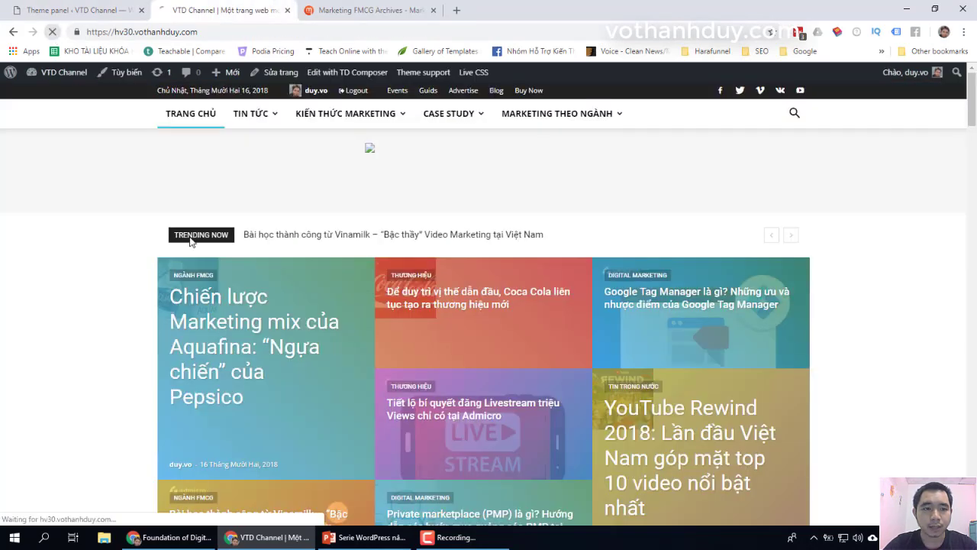
Step: Reload the homepage to confirm the top bar is gone, then return to Header Style
{"action": "left_click", "coordinate": [52, 31]}
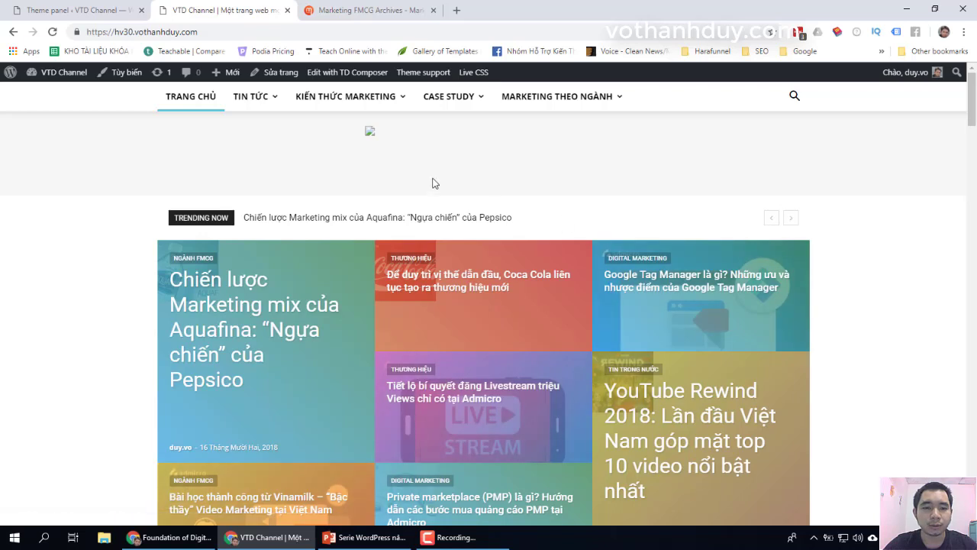
{"action": "mouse_move", "coordinate": [376, 105]}
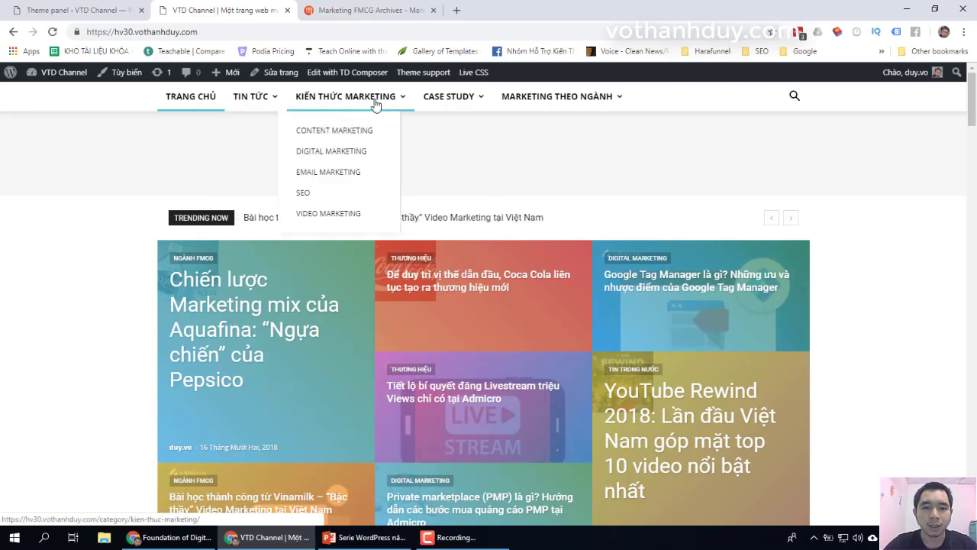
{"action": "mouse_move", "coordinate": [580, 103]}
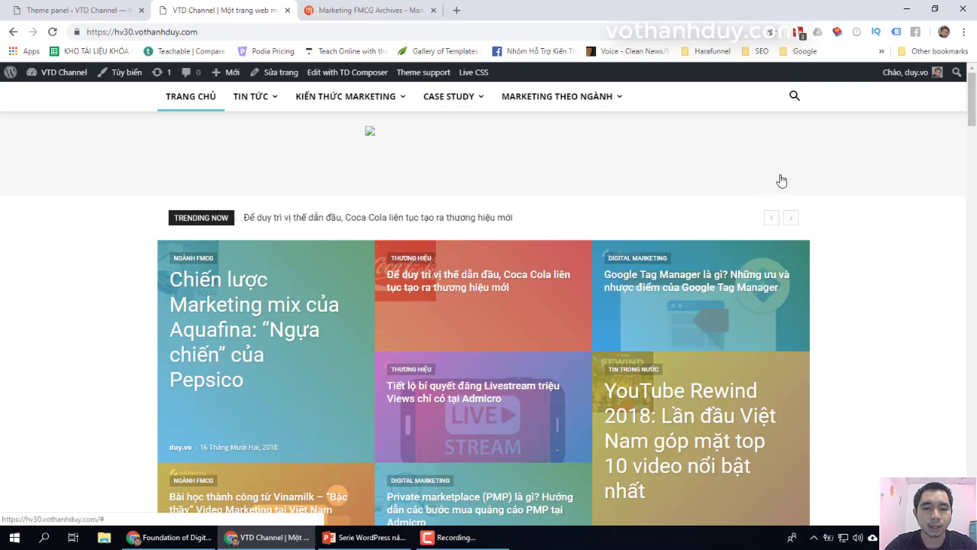
{"action": "left_click", "coordinate": [60, 6]}
{"action": "scroll", "coordinate": [484, 298], "scroll_direction": "up", "scroll_amount": 6}
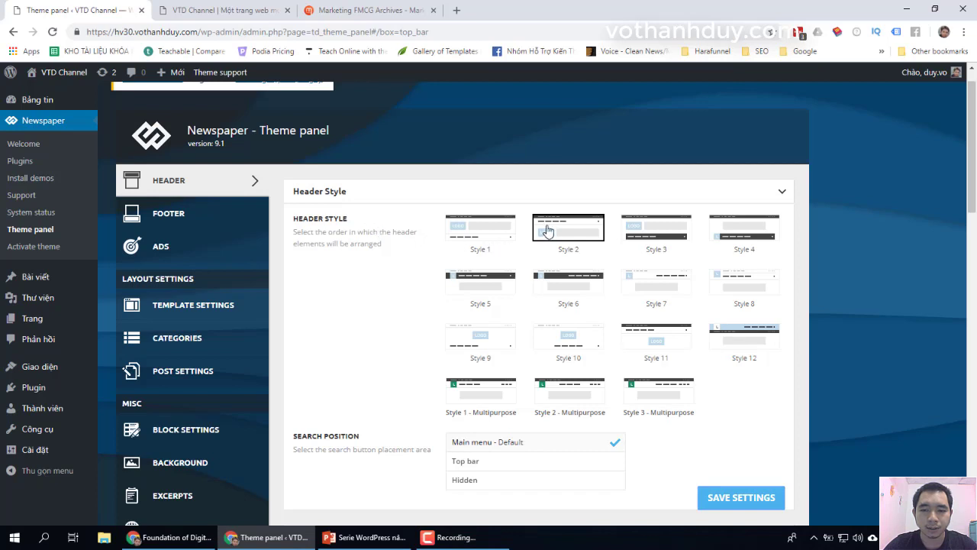
Step: Apply header Style 1, save, and reload the homepage to view the rearranged header
{"action": "left_click", "coordinate": [495, 232]}
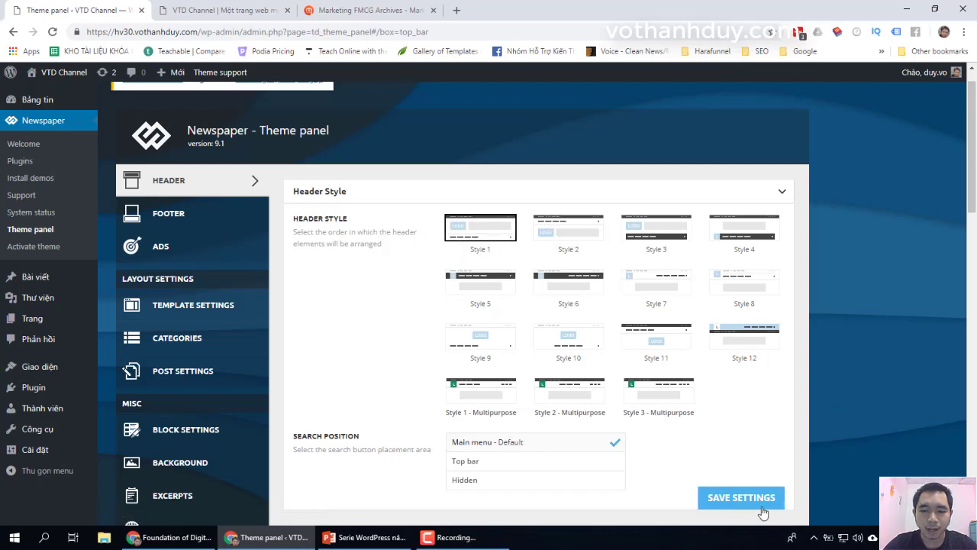
{"action": "left_click", "coordinate": [740, 497]}
{"action": "left_click", "coordinate": [216, 9]}
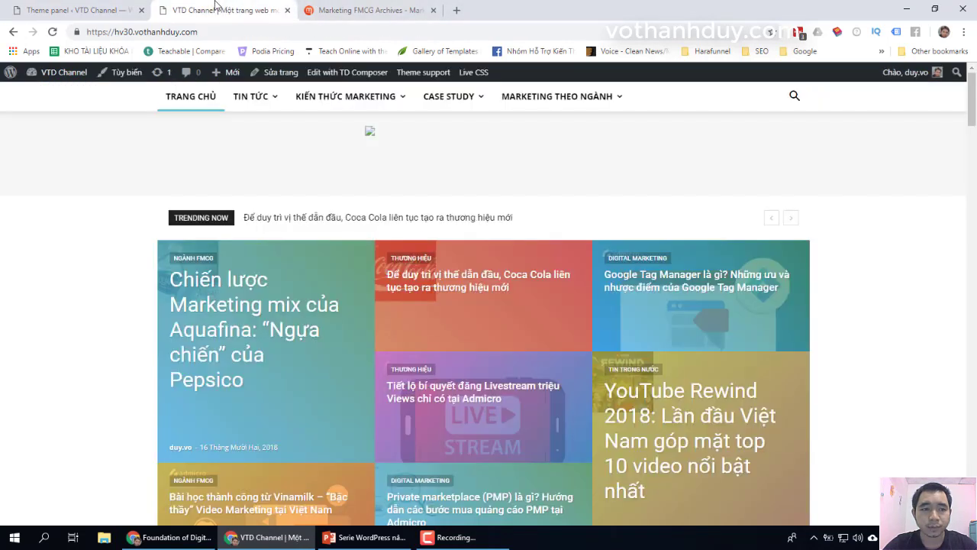
{"action": "left_click", "coordinate": [52, 31]}
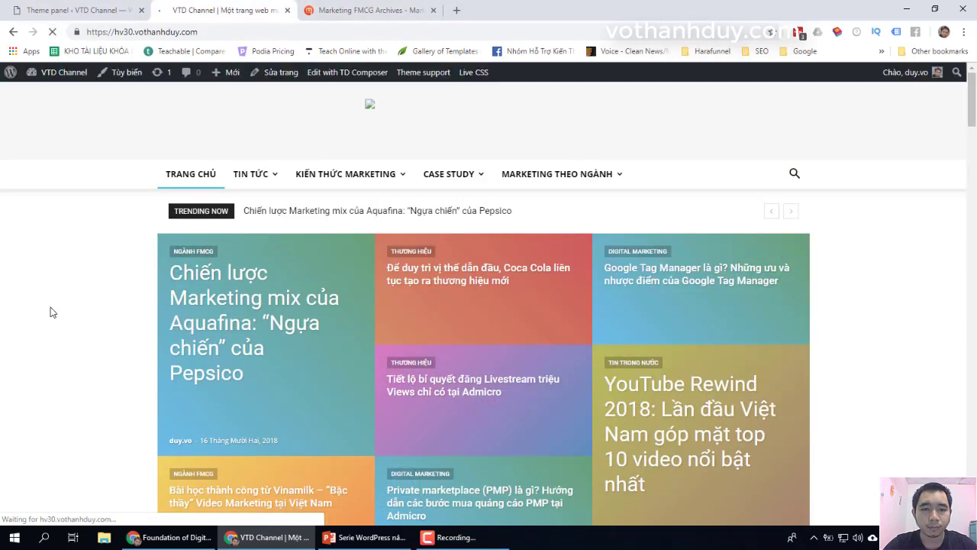
{"action": "mouse_move", "coordinate": [269, 181]}
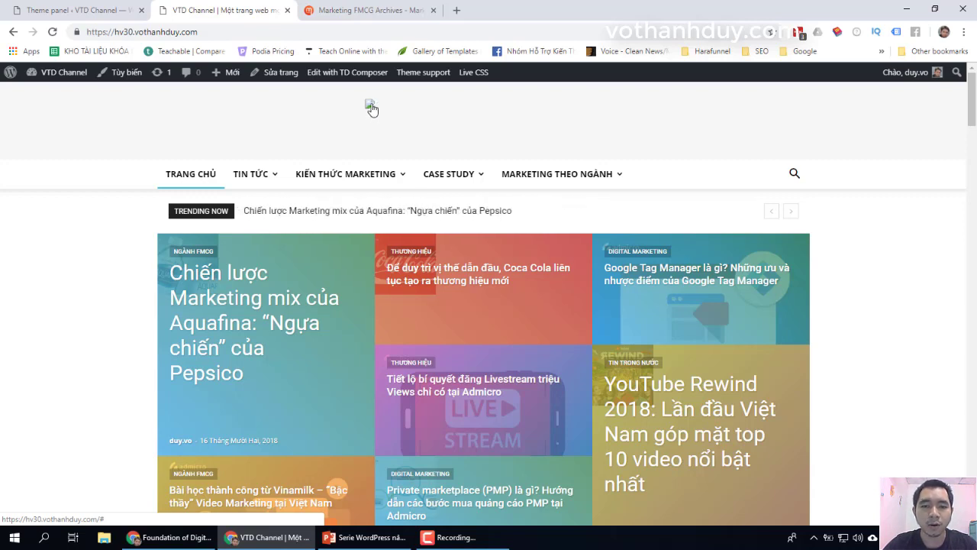
{"action": "left_click", "coordinate": [86, 6]}
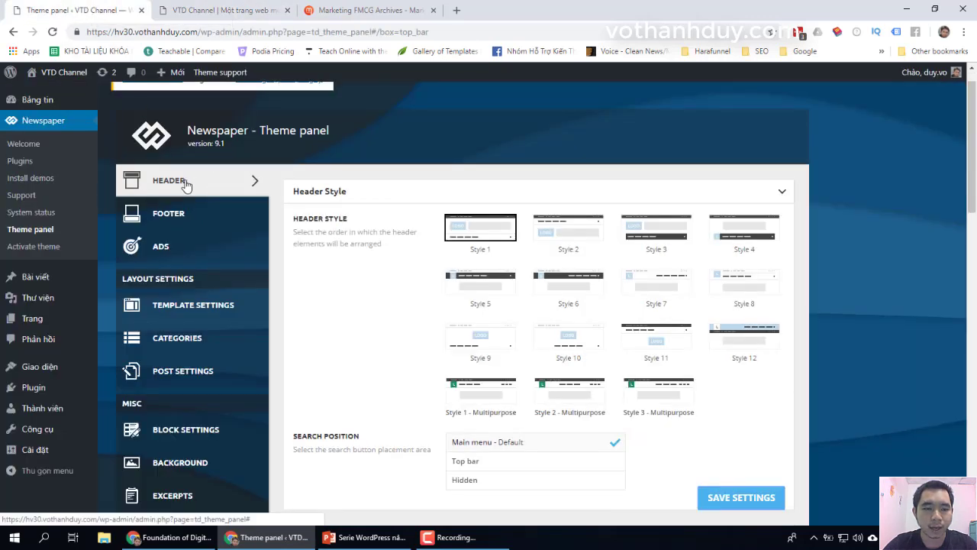
Step: Collapse the Top Bar and Header Style sections to reveal the other header sections
{"action": "scroll", "coordinate": [367, 236], "scroll_direction": "down", "scroll_amount": 9}
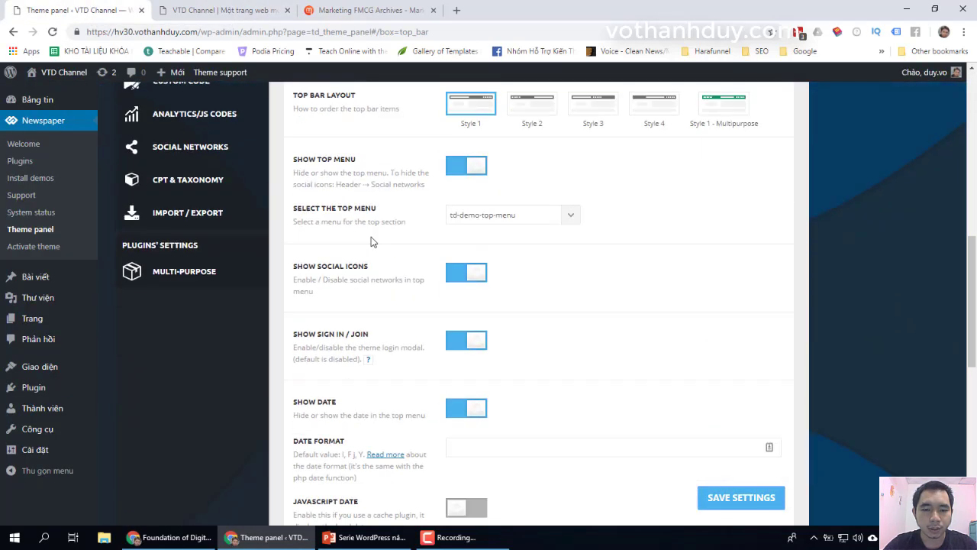
{"action": "scroll", "coordinate": [374, 239], "scroll_direction": "up", "scroll_amount": 5}
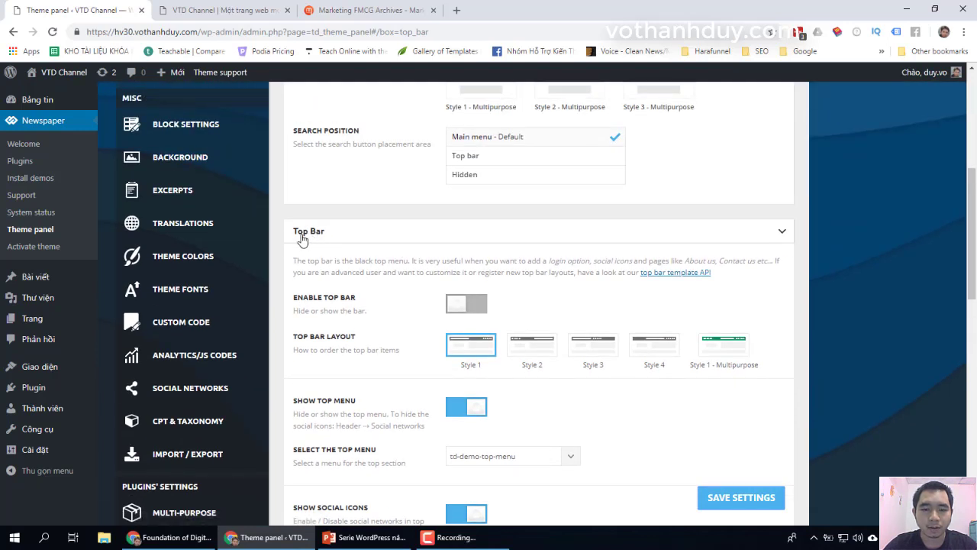
{"action": "left_click", "coordinate": [782, 232]}
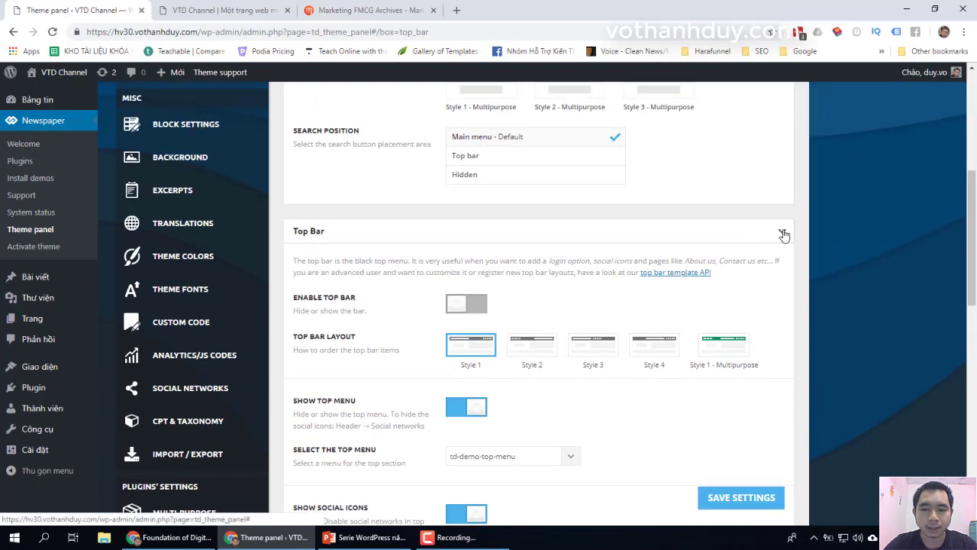
{"action": "scroll", "coordinate": [775, 253], "scroll_direction": "up", "scroll_amount": 5}
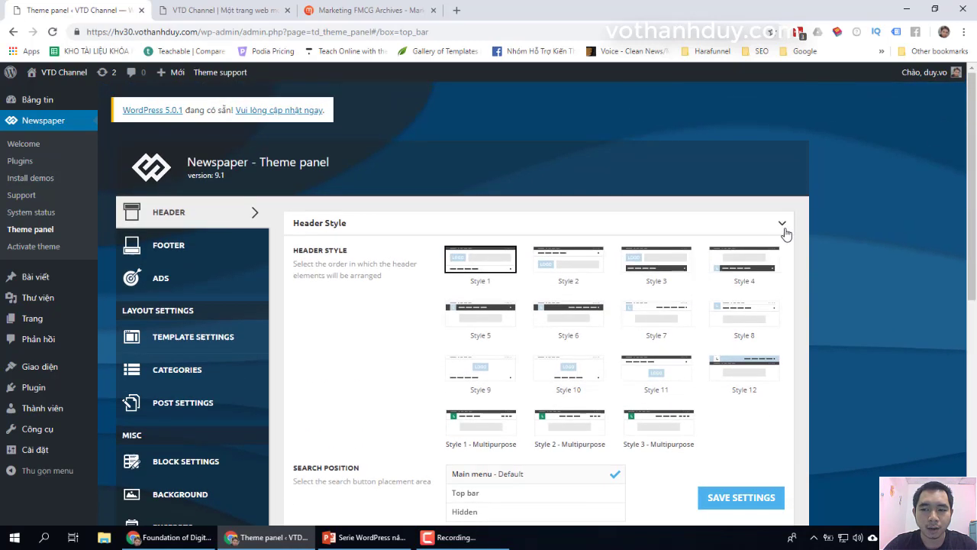
{"action": "left_click", "coordinate": [784, 231]}
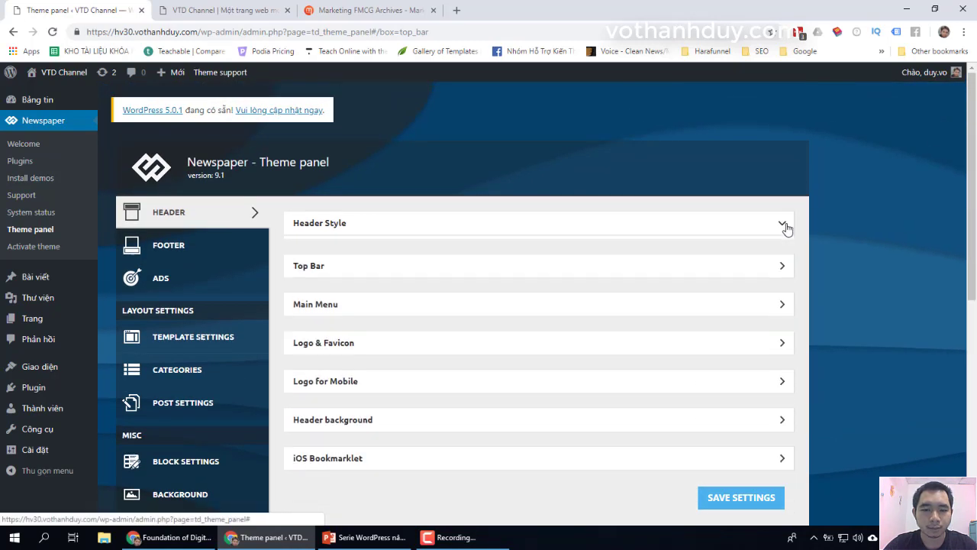
{"action": "scroll", "coordinate": [786, 229], "scroll_direction": "down", "scroll_amount": 2}
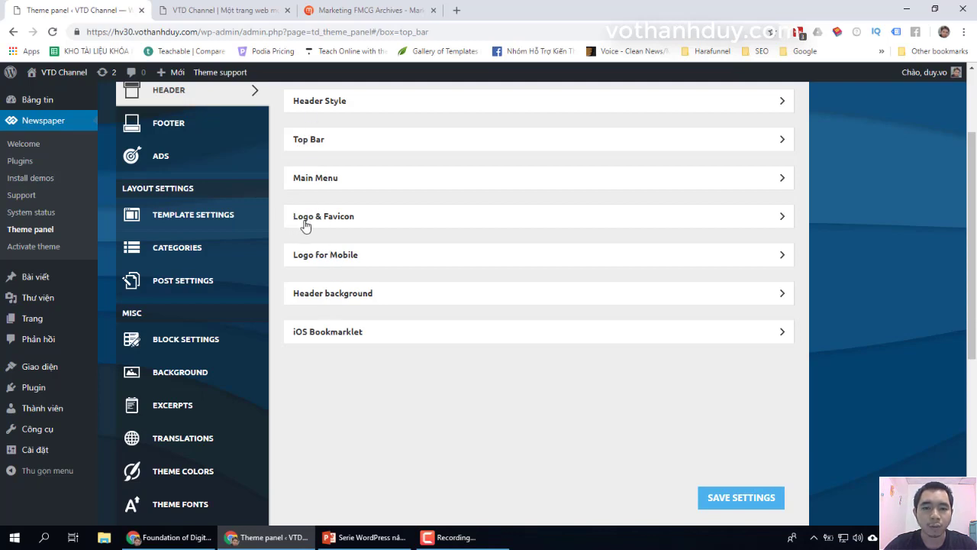
Step: Expand Logo & Favicon and remove the current Logo Upload image, confirming YES
{"action": "left_click", "coordinate": [782, 219]}
{"action": "scroll", "coordinate": [809, 298], "scroll_direction": "down", "scroll_amount": 2}
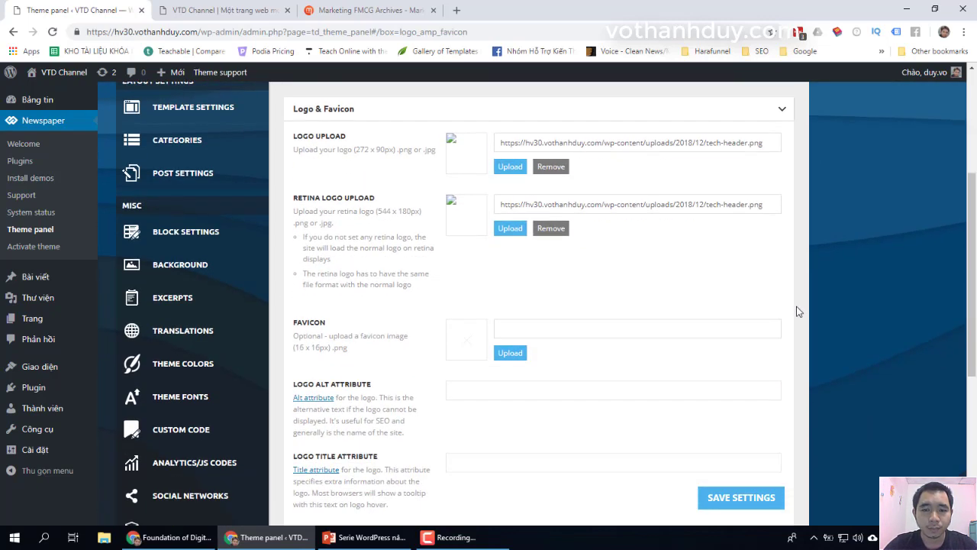
{"action": "scroll", "coordinate": [525, 247], "scroll_direction": "up", "scroll_amount": 1}
{"action": "left_click", "coordinate": [553, 229]}
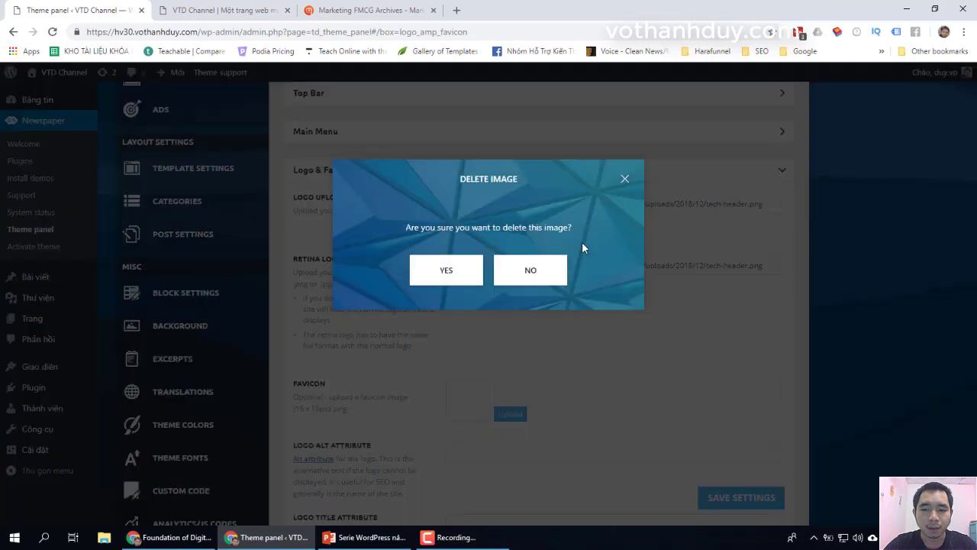
{"action": "left_click", "coordinate": [463, 276]}
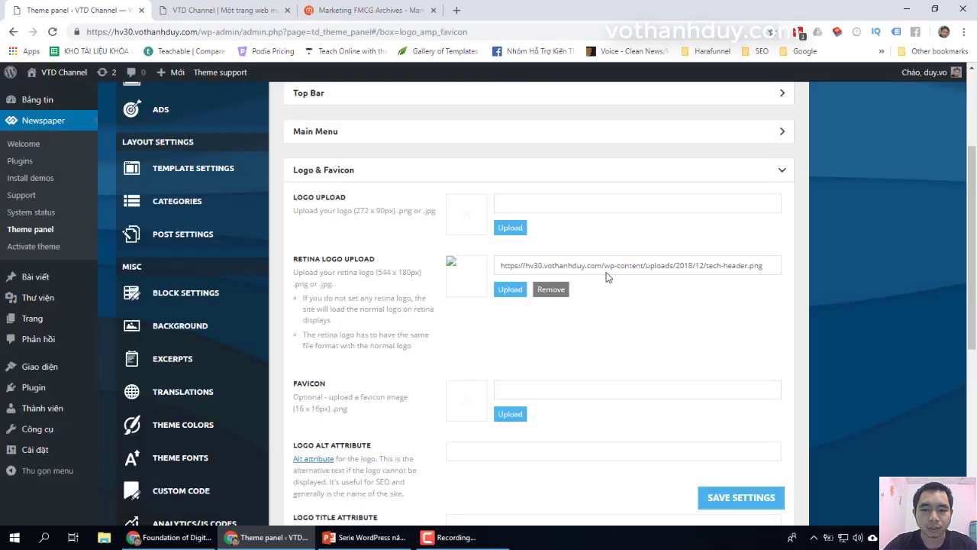
Step: Start a new logo upload on the Tải tập tin lên tab and bring up File Explorer
{"action": "left_click", "coordinate": [510, 228]}
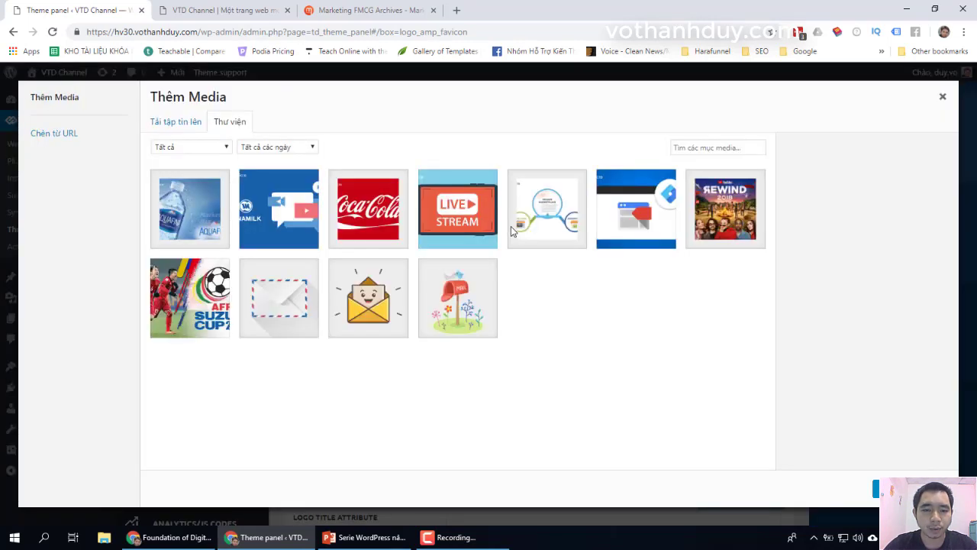
{"action": "left_click", "coordinate": [174, 124]}
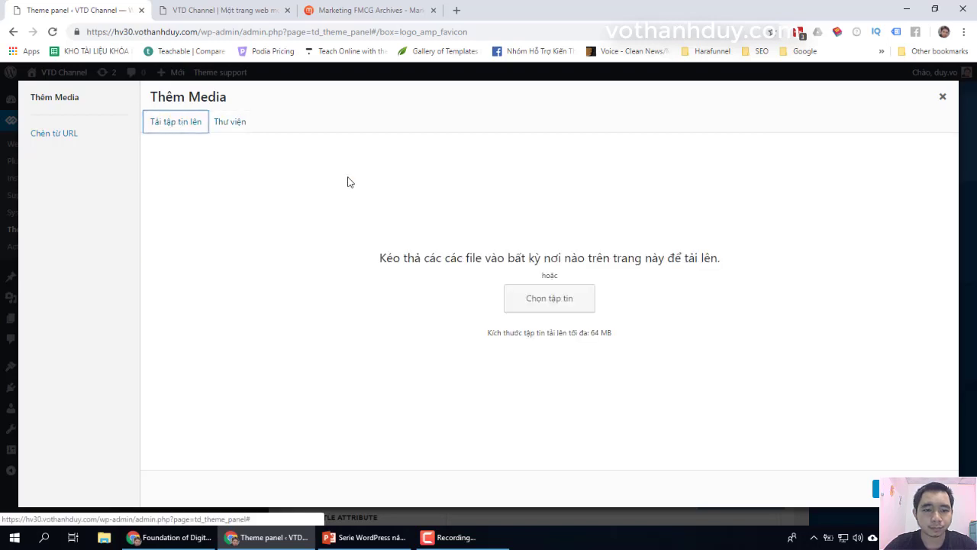
{"action": "left_click", "coordinate": [104, 537]}
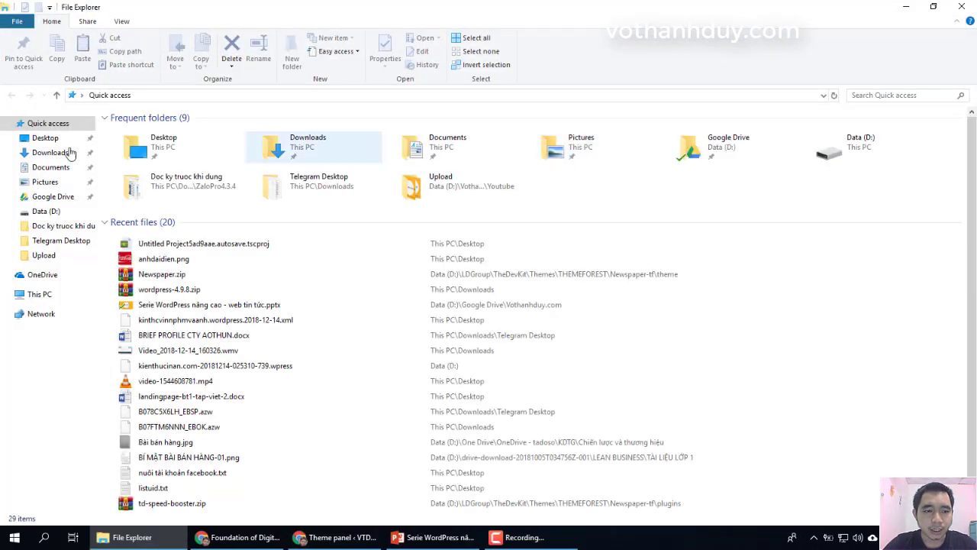
Step: Browse Downloads and then Desktop, previewing Logo.png
{"action": "scroll", "coordinate": [430, 331], "scroll_direction": "down", "scroll_amount": 1}
{"action": "scroll", "coordinate": [430, 333], "scroll_direction": "up", "scroll_amount": 1}
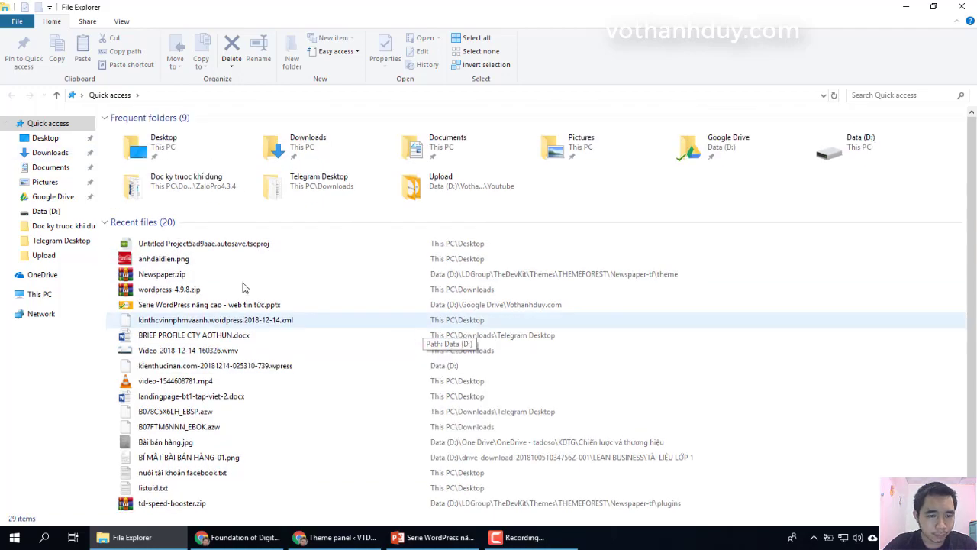
{"action": "left_click", "coordinate": [50, 152]}
{"action": "scroll", "coordinate": [658, 288], "scroll_direction": "down", "scroll_amount": 8}
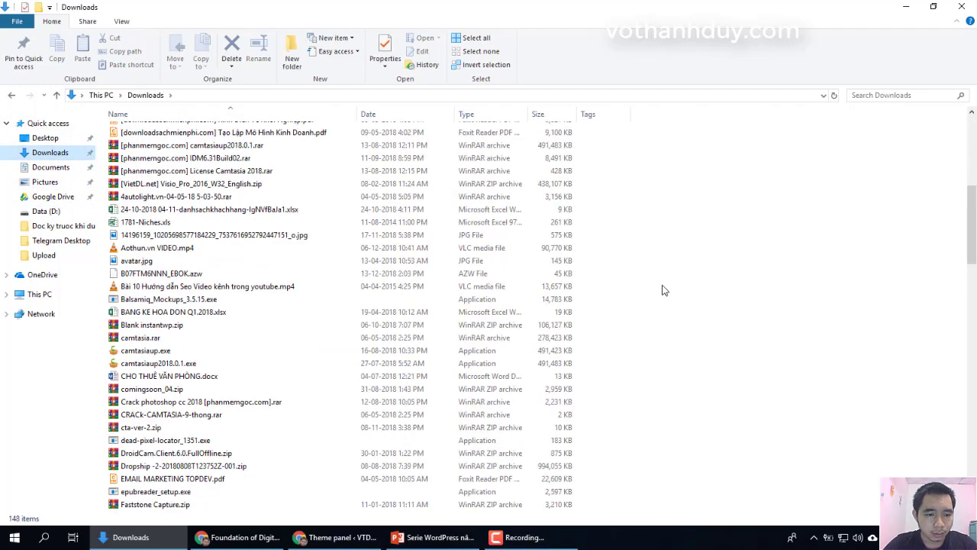
{"action": "scroll", "coordinate": [662, 289], "scroll_direction": "down", "scroll_amount": 16}
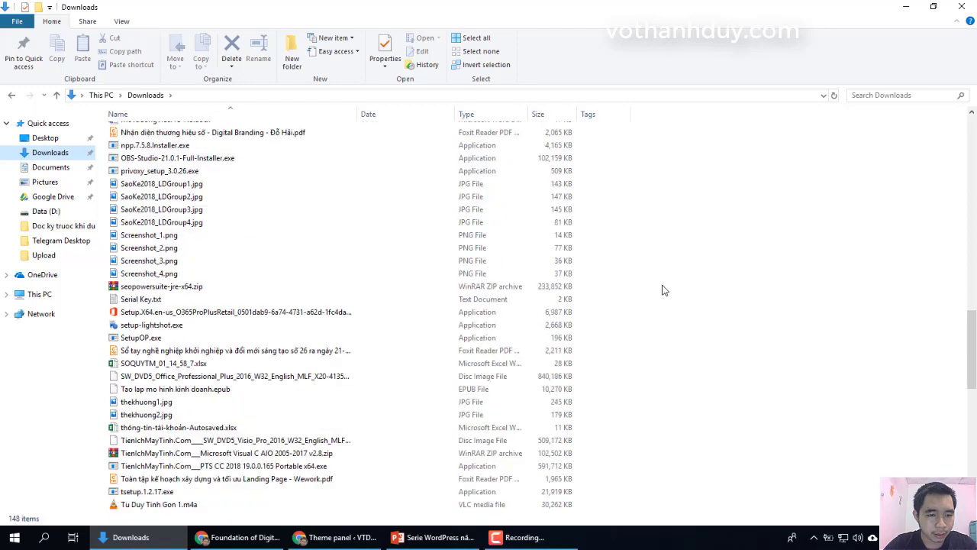
{"action": "scroll", "coordinate": [662, 289], "scroll_direction": "down", "scroll_amount": 13}
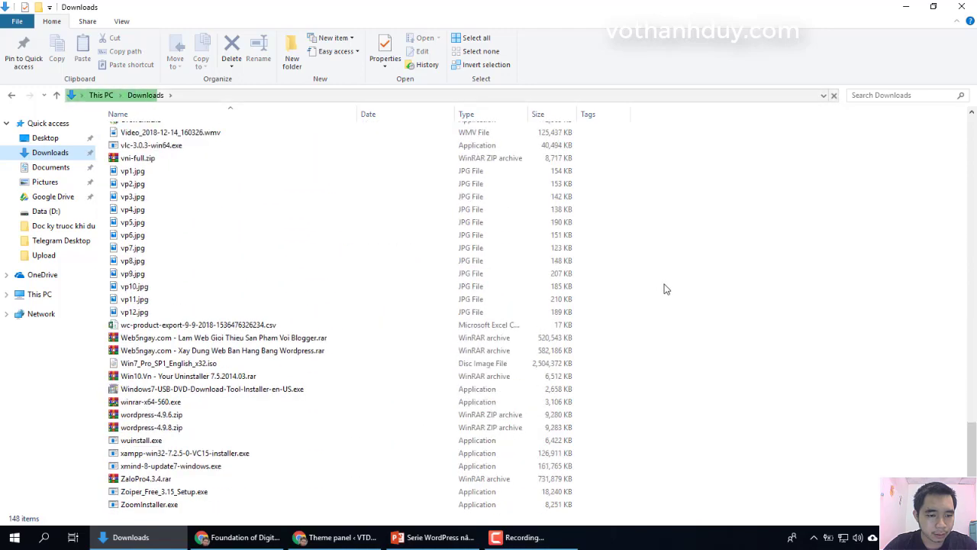
{"action": "scroll", "coordinate": [665, 289], "scroll_direction": "up", "scroll_amount": 14}
{"action": "left_click", "coordinate": [45, 137]}
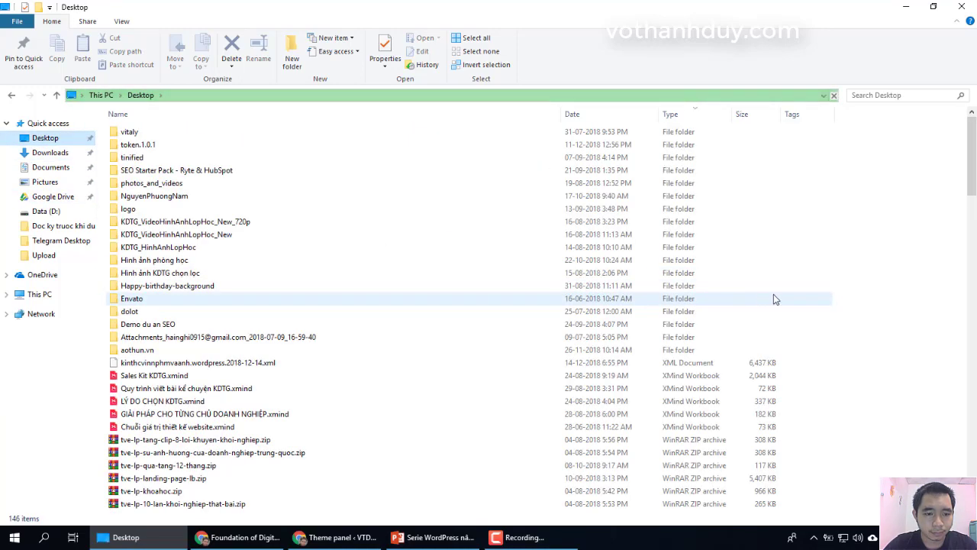
{"action": "scroll", "coordinate": [773, 298], "scroll_direction": "down", "scroll_amount": 20}
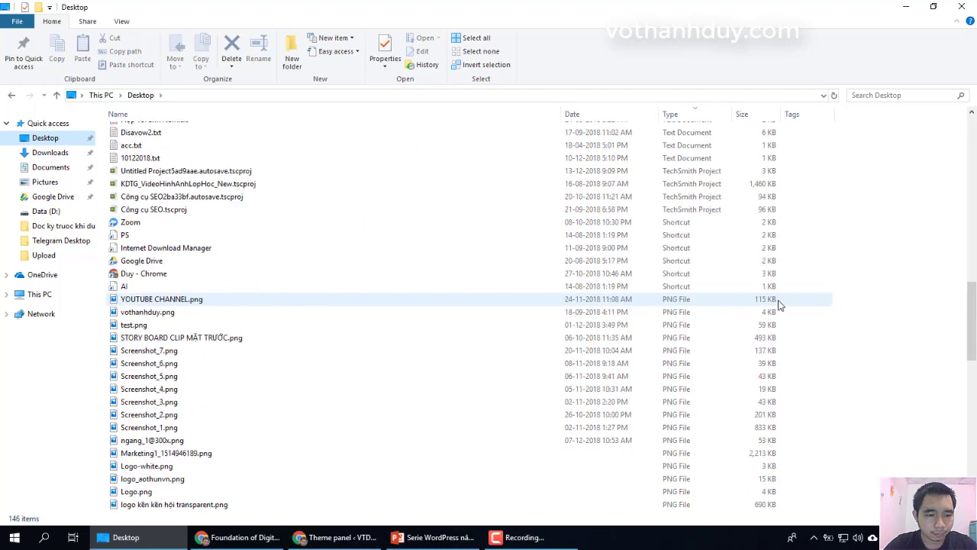
{"action": "scroll", "coordinate": [780, 304], "scroll_direction": "down", "scroll_amount": 7}
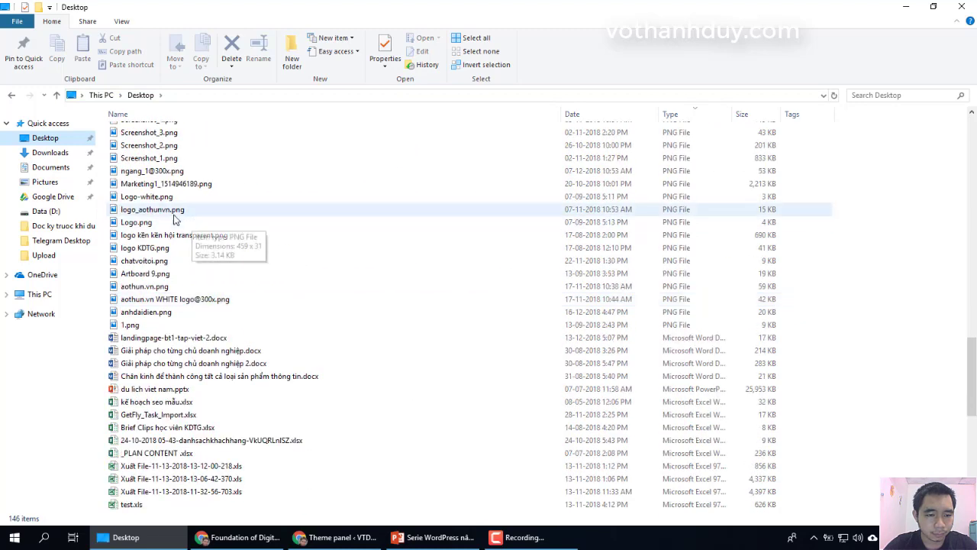
{"action": "left_click", "coordinate": [159, 221]}
{"action": "key", "text": "Return"}
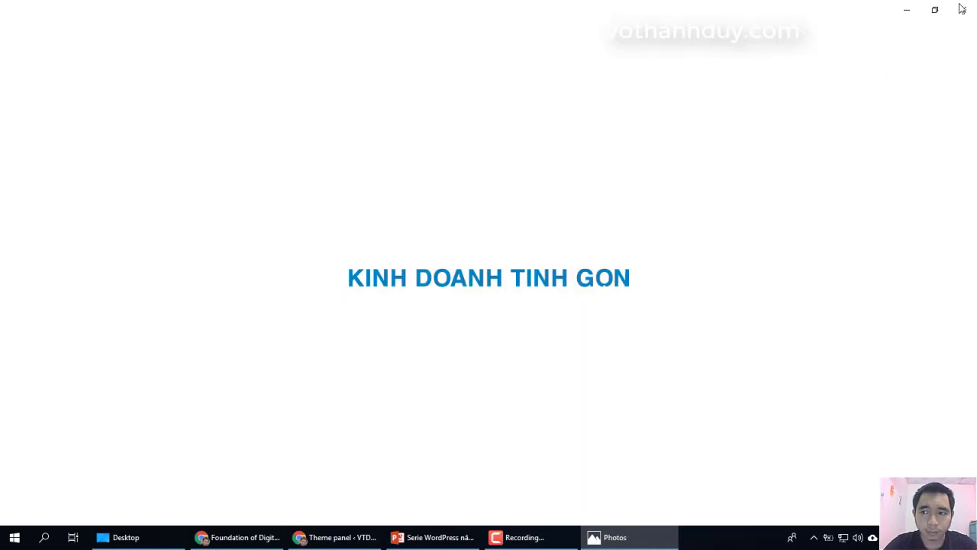
{"action": "left_click", "coordinate": [962, 9]}
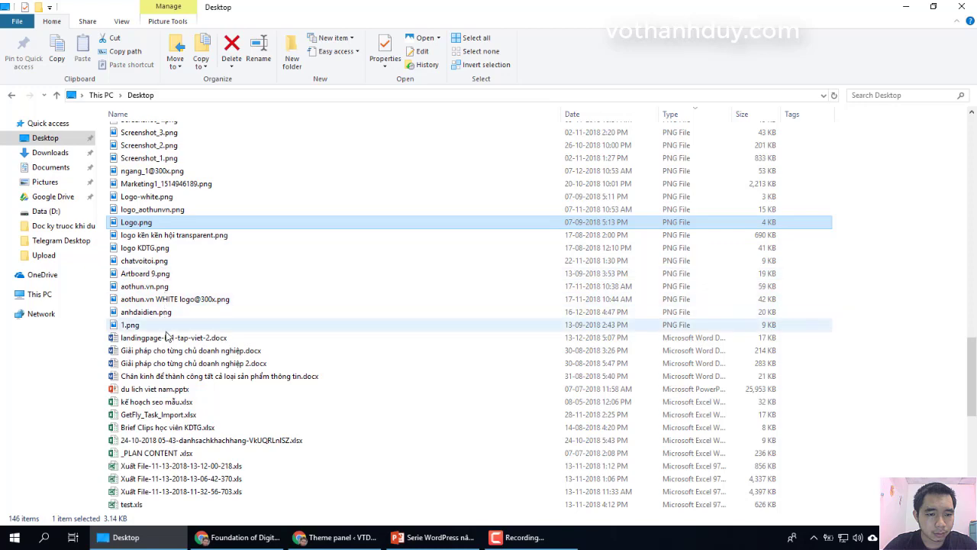
Step: Show the Desktop as Tiles and select vothanhduy.png
{"action": "left_click", "coordinate": [119, 22]}
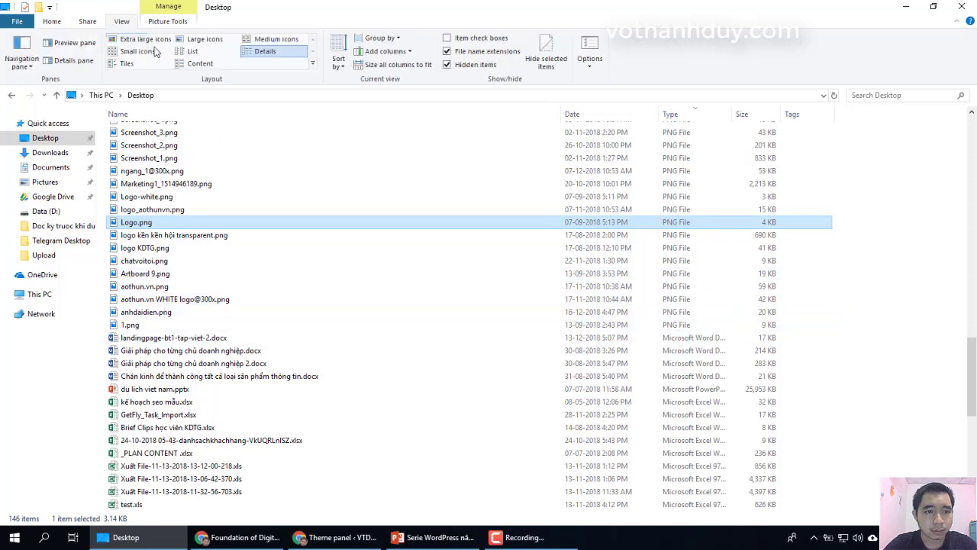
{"action": "left_click", "coordinate": [126, 63]}
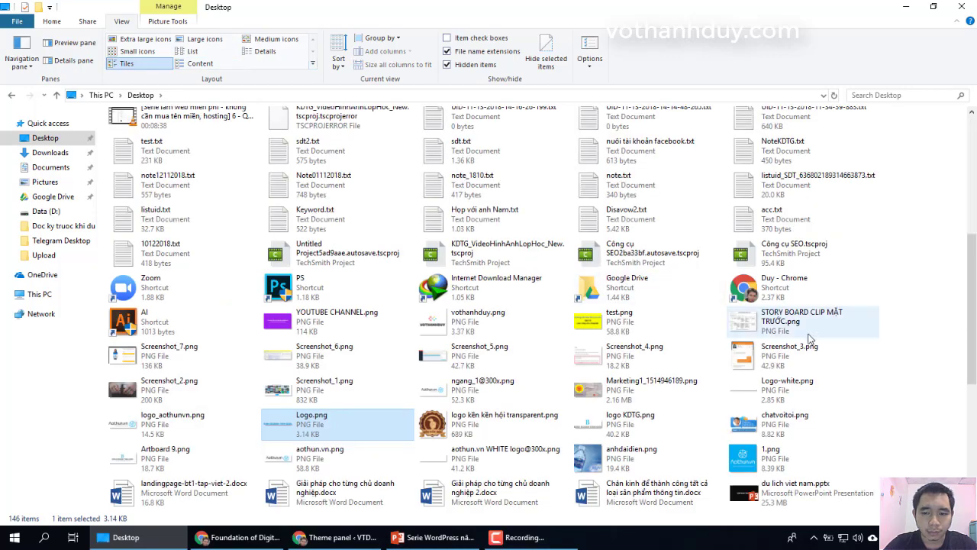
{"action": "scroll", "coordinate": [874, 322], "scroll_direction": "down", "scroll_amount": 4}
{"action": "scroll", "coordinate": [947, 311], "scroll_direction": "up", "scroll_amount": 1}
{"action": "scroll", "coordinate": [947, 312], "scroll_direction": "up", "scroll_amount": 1}
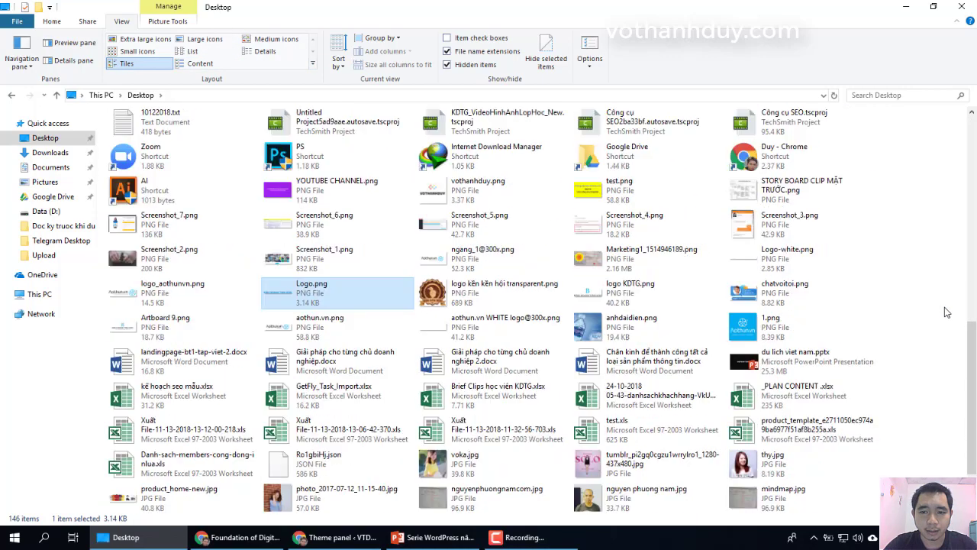
{"action": "scroll", "coordinate": [947, 311], "scroll_direction": "down", "scroll_amount": 1}
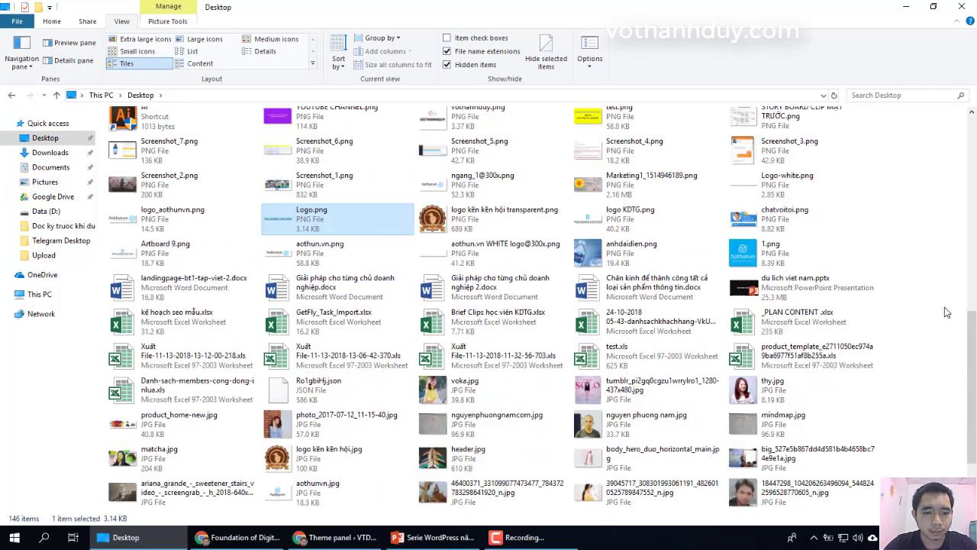
{"action": "scroll", "coordinate": [947, 311], "scroll_direction": "down", "scroll_amount": 1}
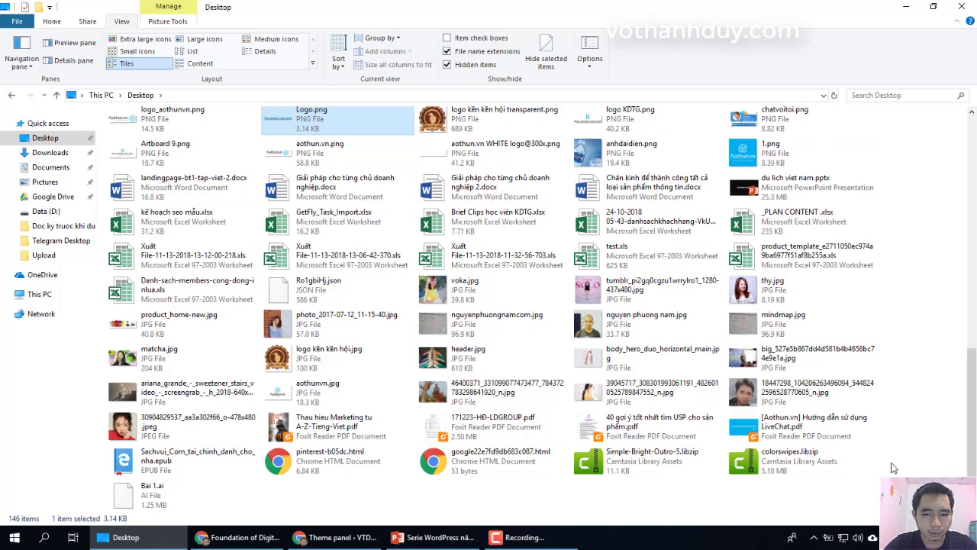
{"action": "scroll", "coordinate": [893, 467], "scroll_direction": "up", "scroll_amount": 7}
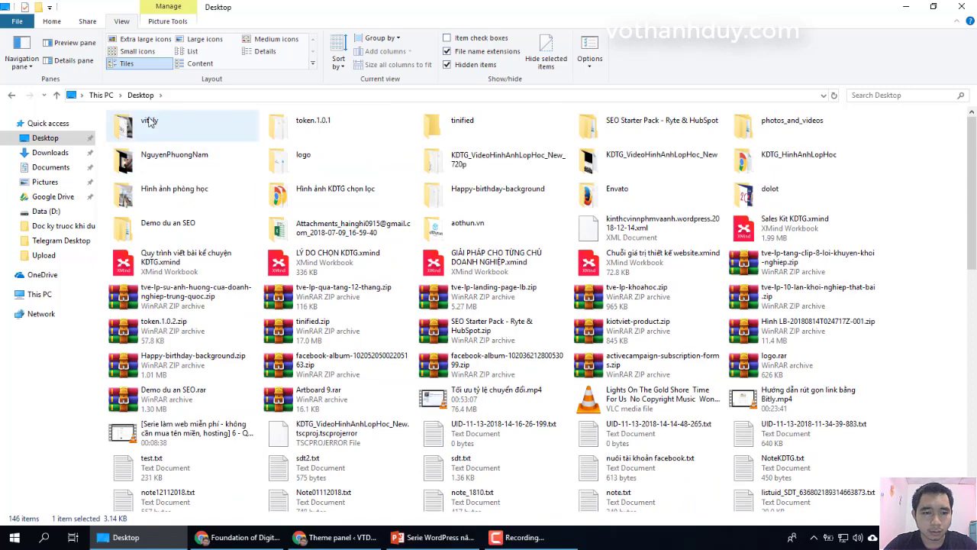
{"action": "scroll", "coordinate": [871, 338], "scroll_direction": "down", "scroll_amount": 10}
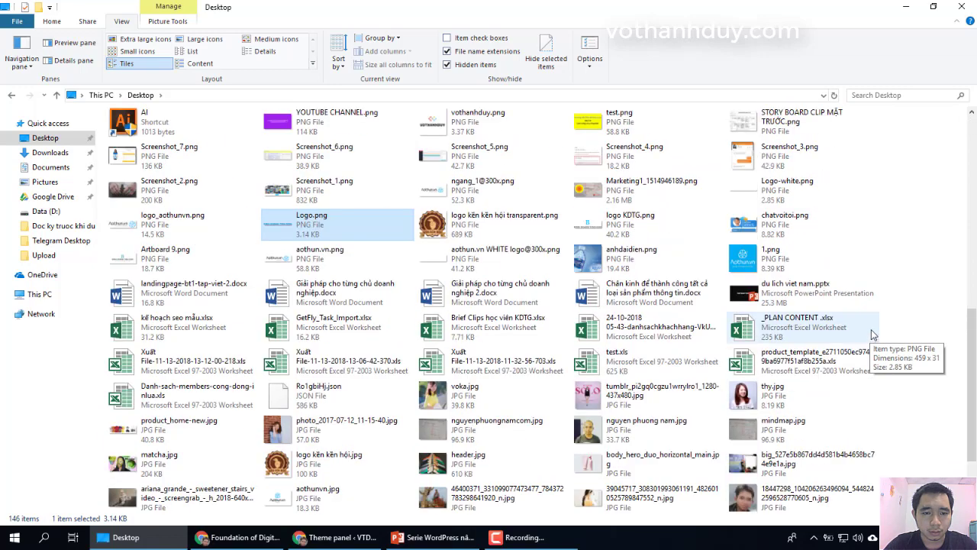
{"action": "left_click", "coordinate": [456, 128]}
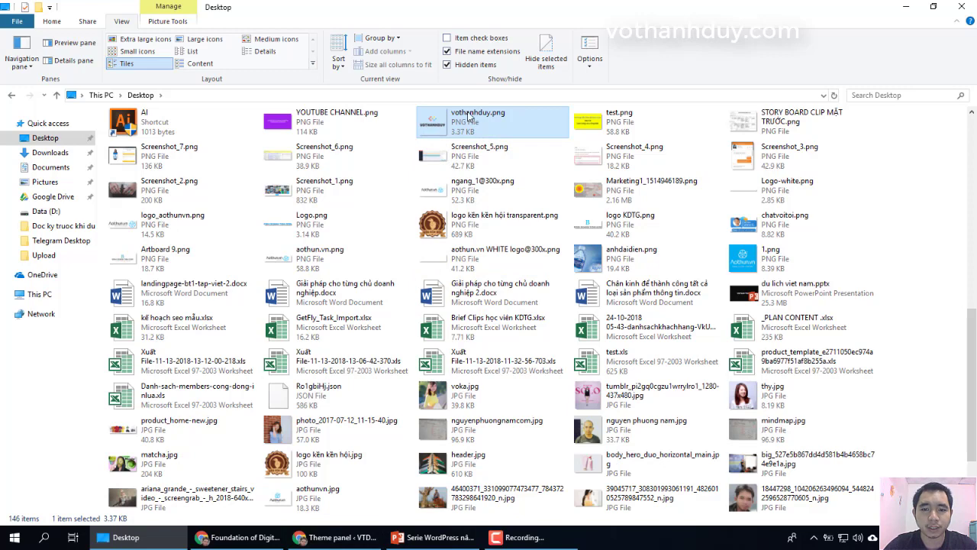
Step: Upload vothanhduy.png, retitle it 'lGO', and set it as the header logo
{"action": "left_click_drag", "start_coordinate": [471, 116], "coordinate": [465, 311]}
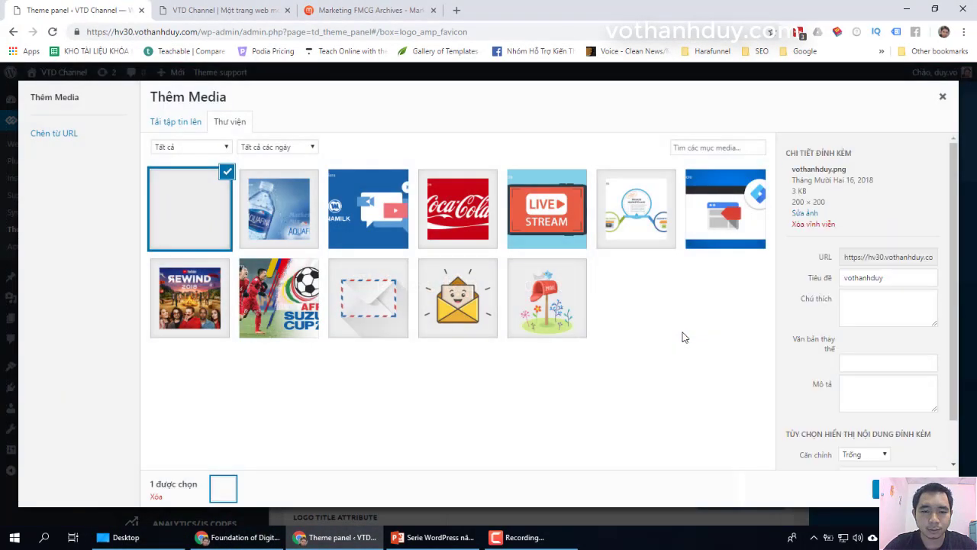
{"action": "left_click", "coordinate": [867, 355]}
{"action": "double_click", "coordinate": [867, 353]}
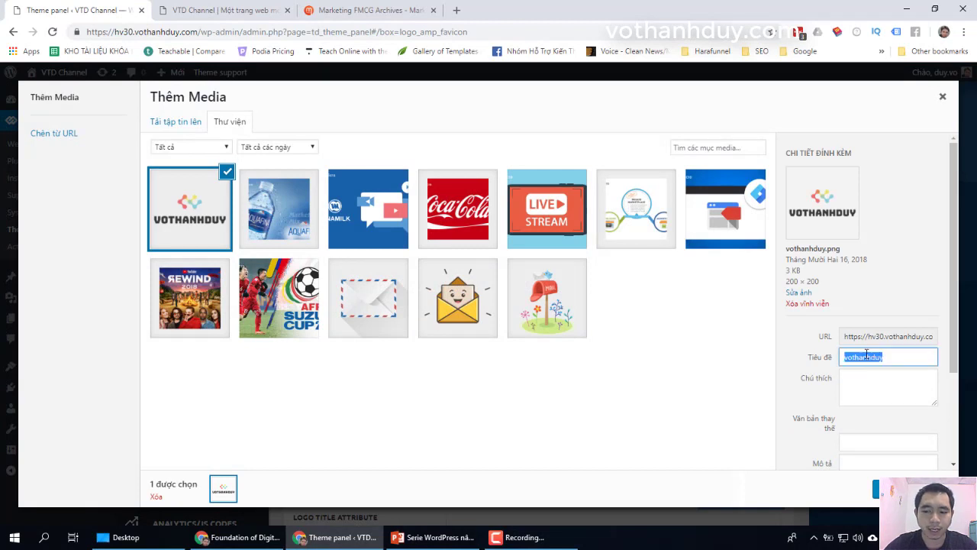
{"action": "type", "text": "lGO"}
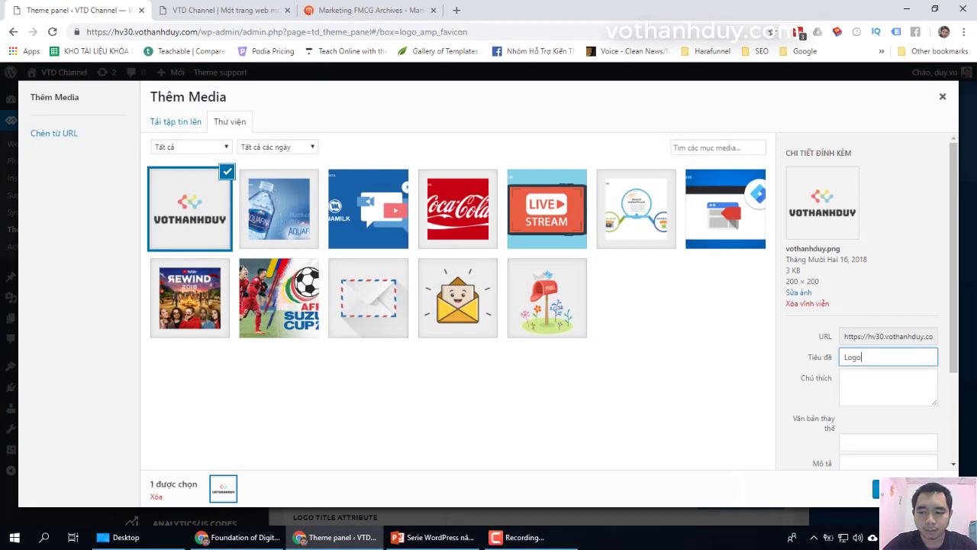
{"action": "left_click", "coordinate": [876, 488]}
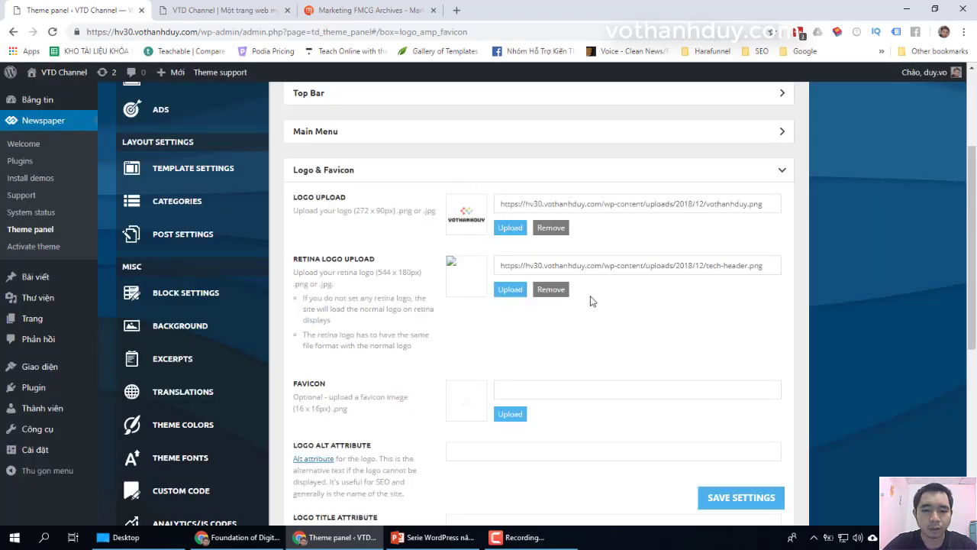
Step: Remove the retina logo image, save the theme settings, and view the homepage
{"action": "left_click", "coordinate": [551, 292]}
{"action": "left_click", "coordinate": [473, 285]}
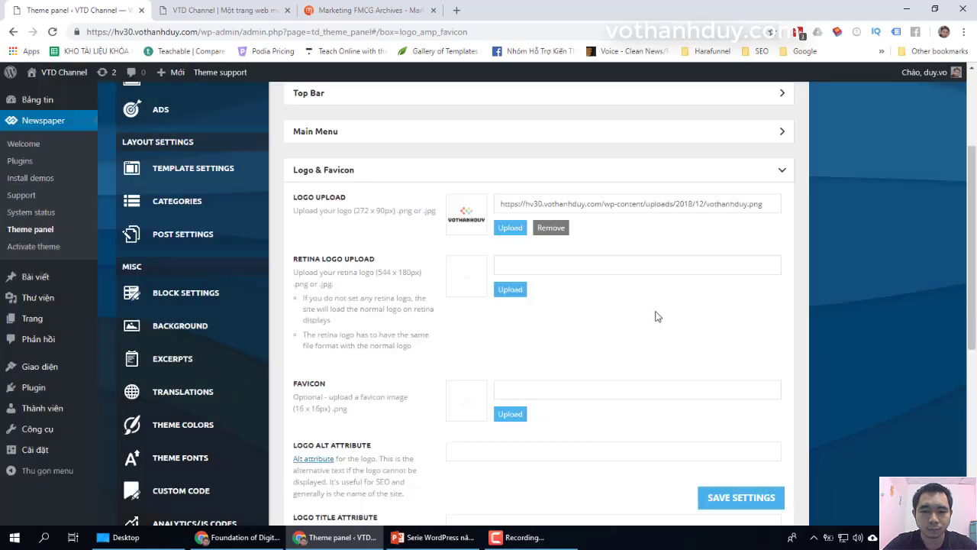
{"action": "left_click", "coordinate": [738, 497]}
{"action": "left_click", "coordinate": [246, 6]}
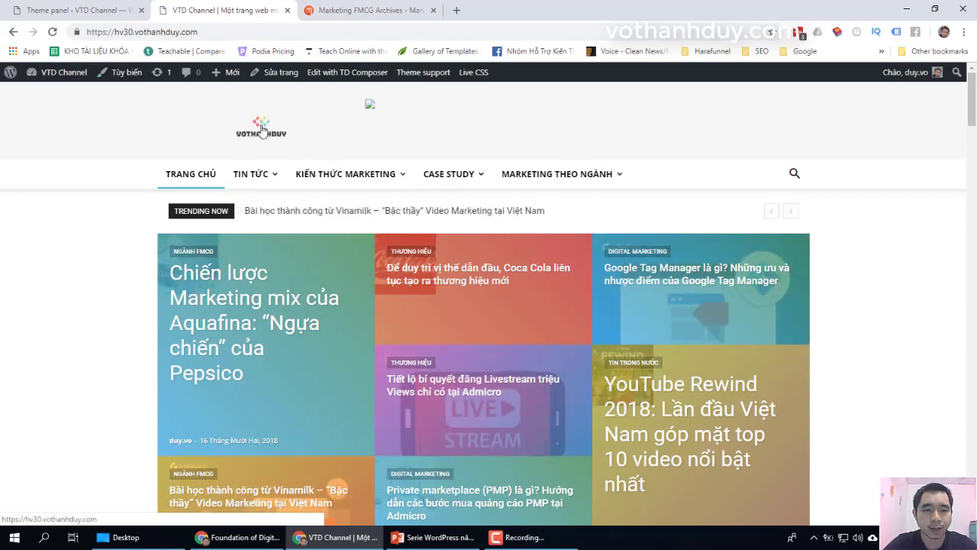
Step: Highlight the recommended 272 x 90px logo size hint in Logo Upload
{"action": "left_click", "coordinate": [57, 8]}
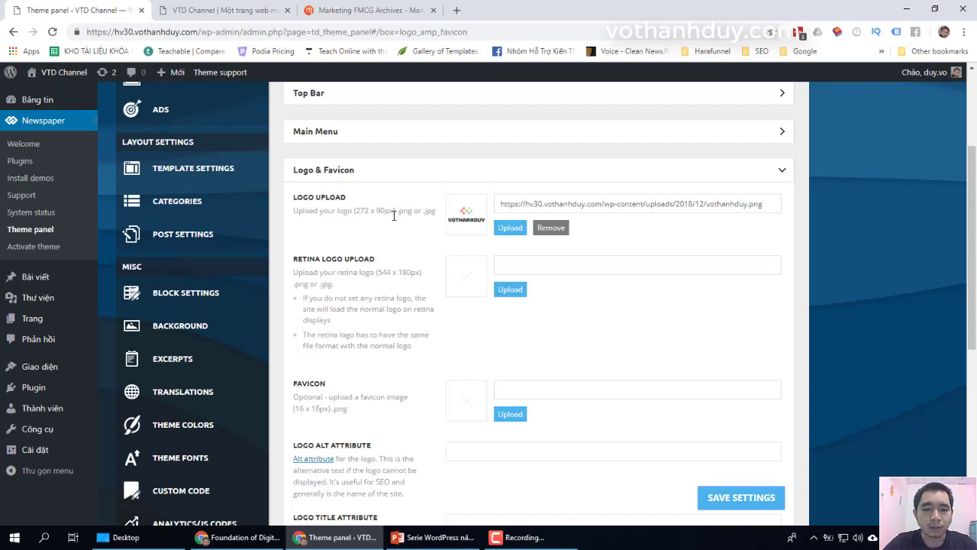
{"action": "left_click_drag", "start_coordinate": [393, 216], "coordinate": [360, 214]}
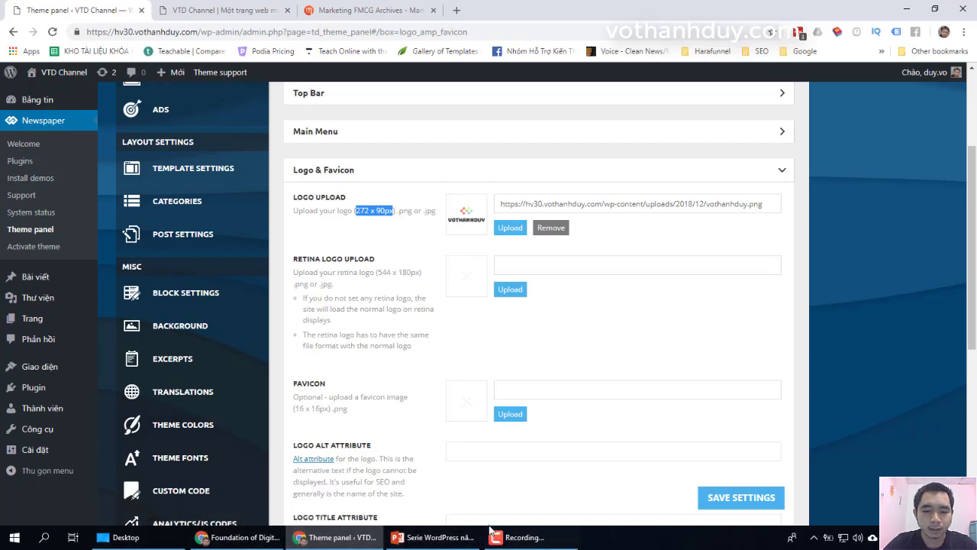
{"action": "left_click", "coordinate": [191, 10]}
{"action": "left_click", "coordinate": [76, 10]}
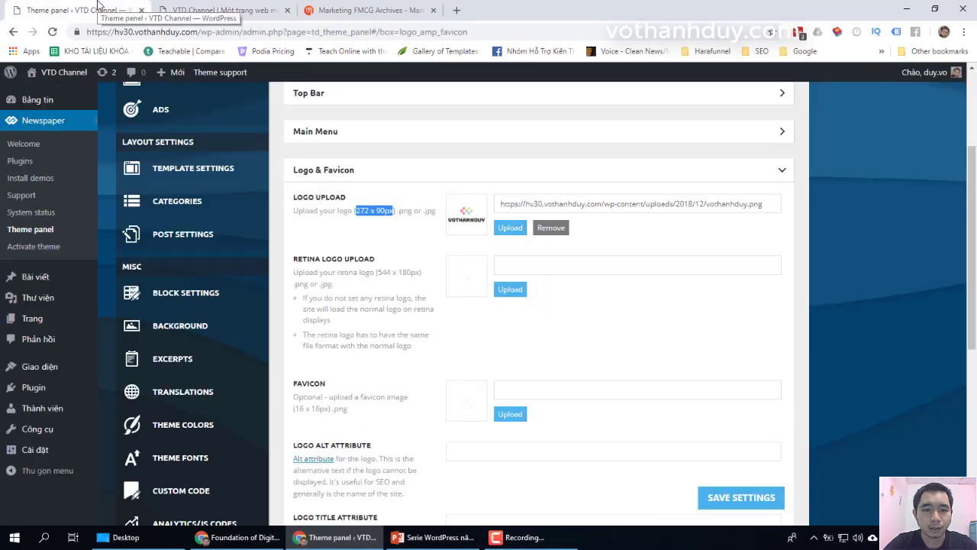
{"action": "left_click", "coordinate": [221, 10]}
Step: Open the site logo image in a new tab, compare it with the hint, and close it
{"action": "right_click", "coordinate": [251, 131]}
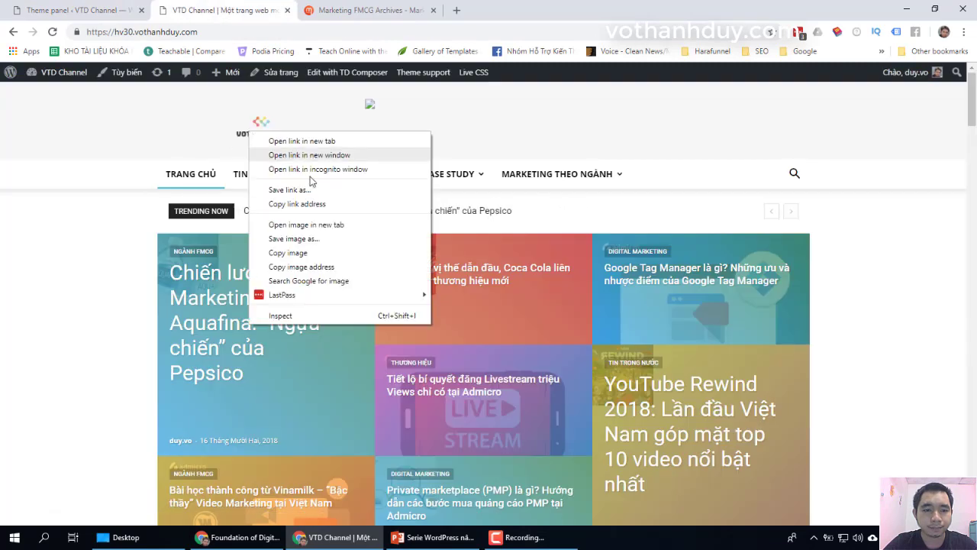
{"action": "left_click", "coordinate": [335, 225]}
{"action": "left_click", "coordinate": [358, 5]}
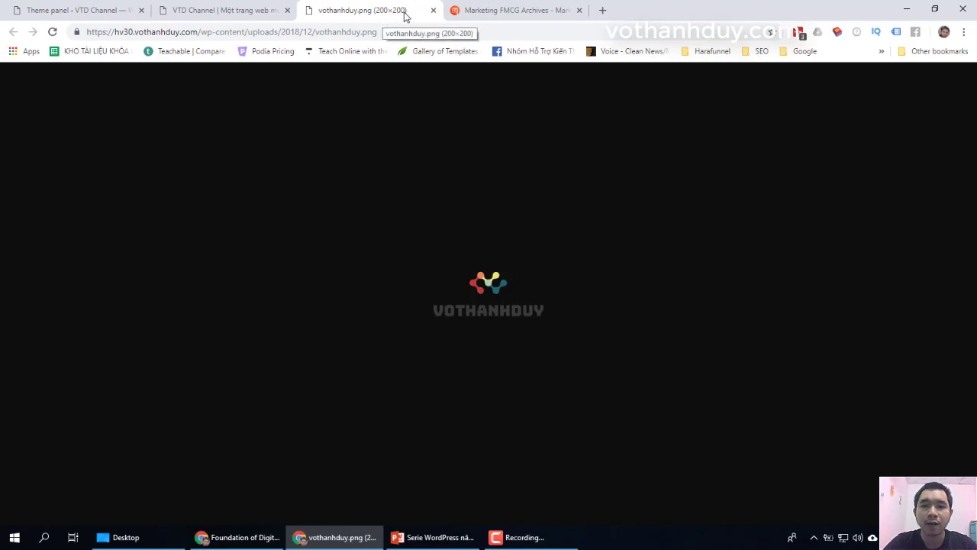
{"action": "left_click", "coordinate": [96, 10]}
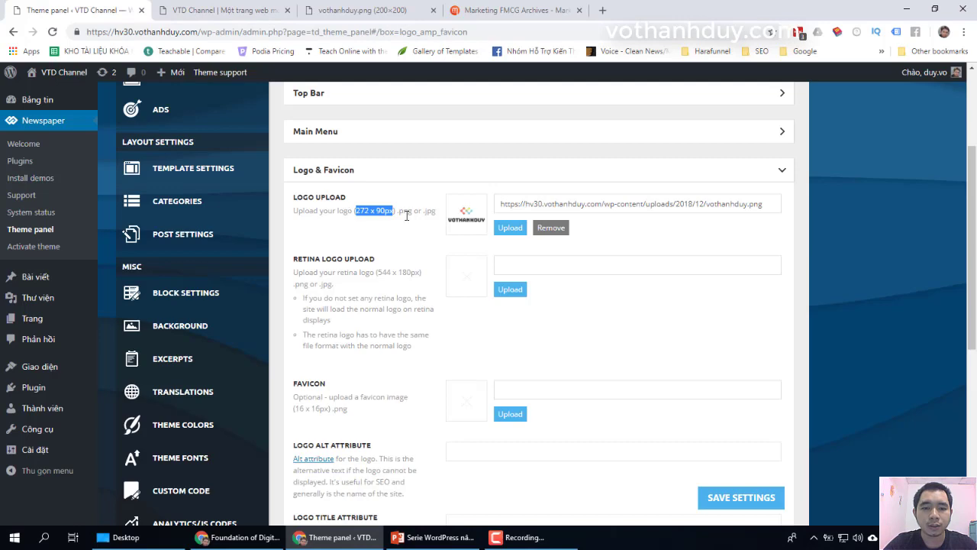
{"action": "left_click", "coordinate": [366, 10]}
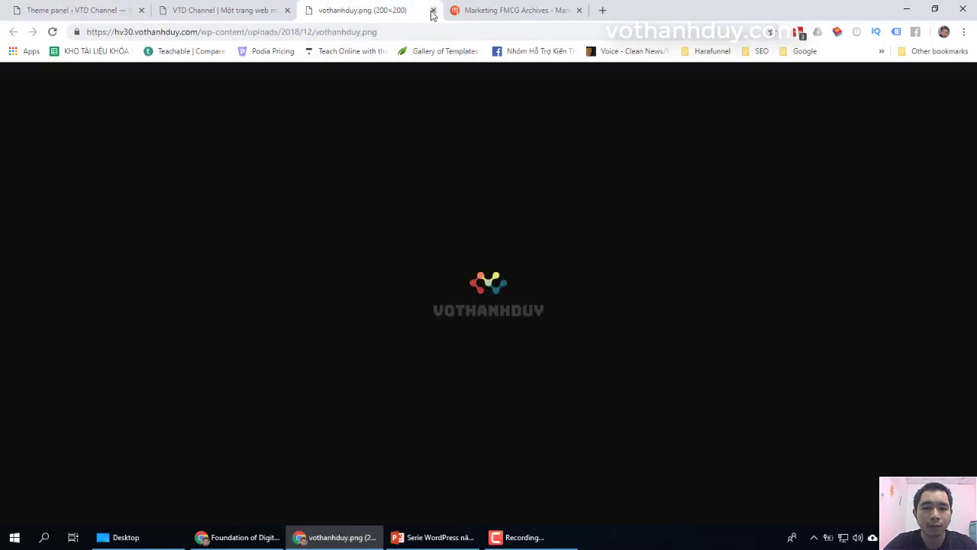
{"action": "left_click", "coordinate": [432, 10]}
{"action": "scroll", "coordinate": [128, 186], "scroll_direction": "up", "scroll_amount": 1}
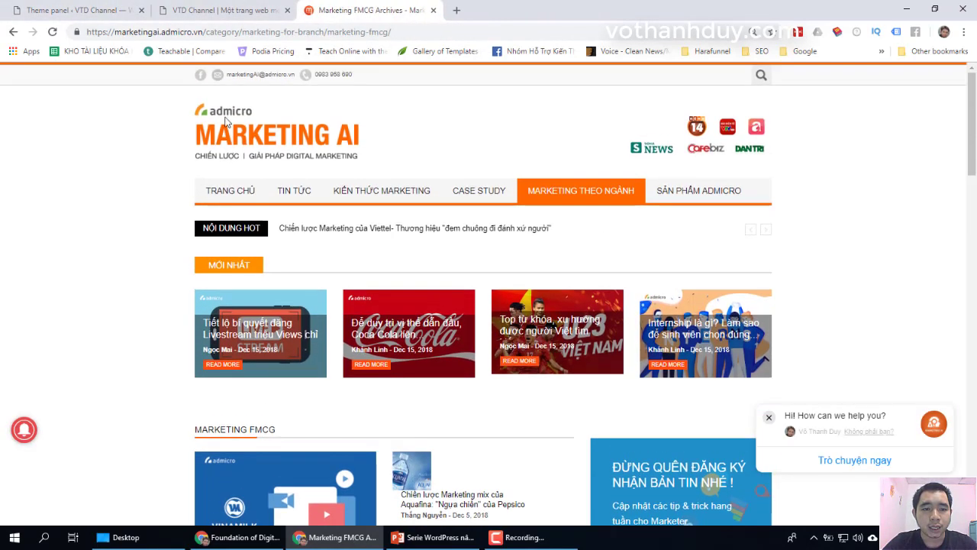
Step: Open the admicro logo in a new tab, compare its size, and close it
{"action": "right_click", "coordinate": [225, 114]}
{"action": "left_click", "coordinate": [302, 200]}
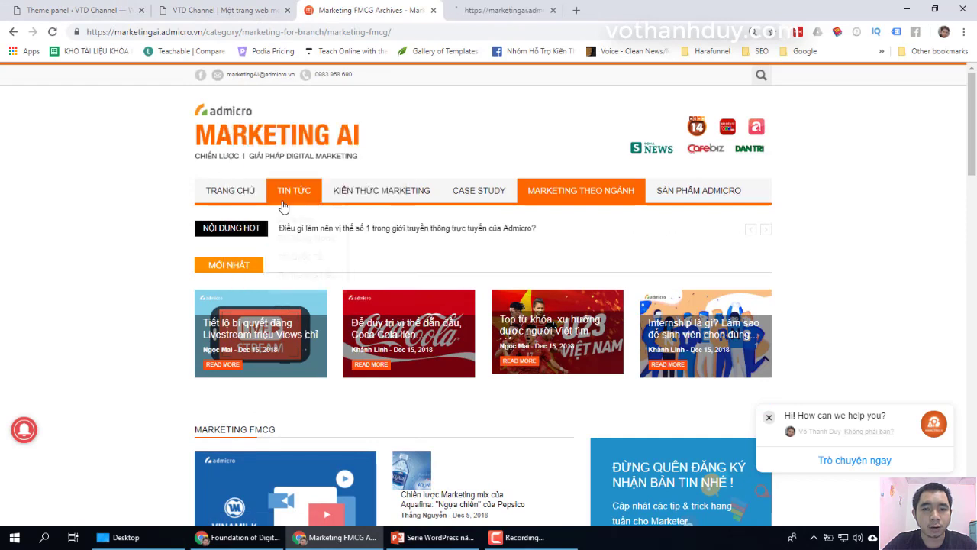
{"action": "left_click", "coordinate": [503, 10]}
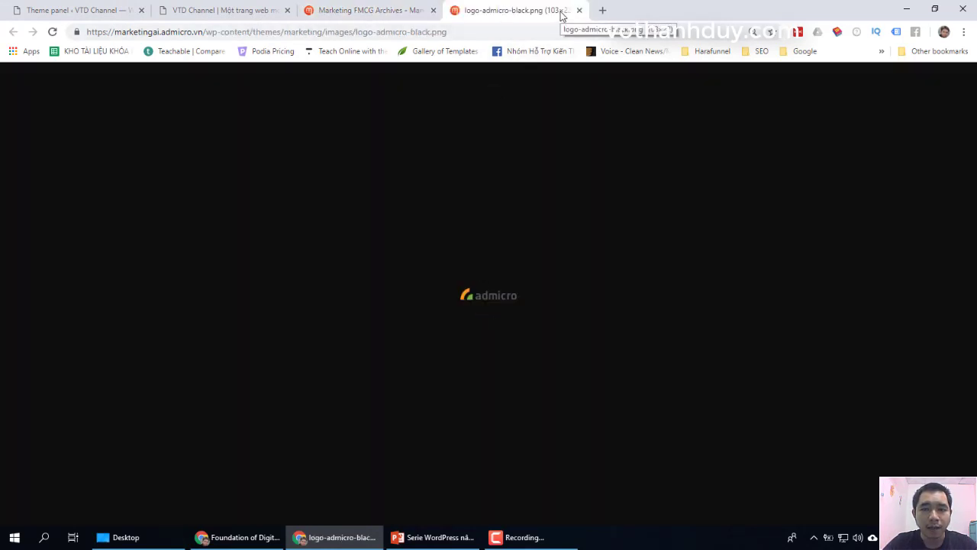
{"action": "left_click", "coordinate": [76, 9]}
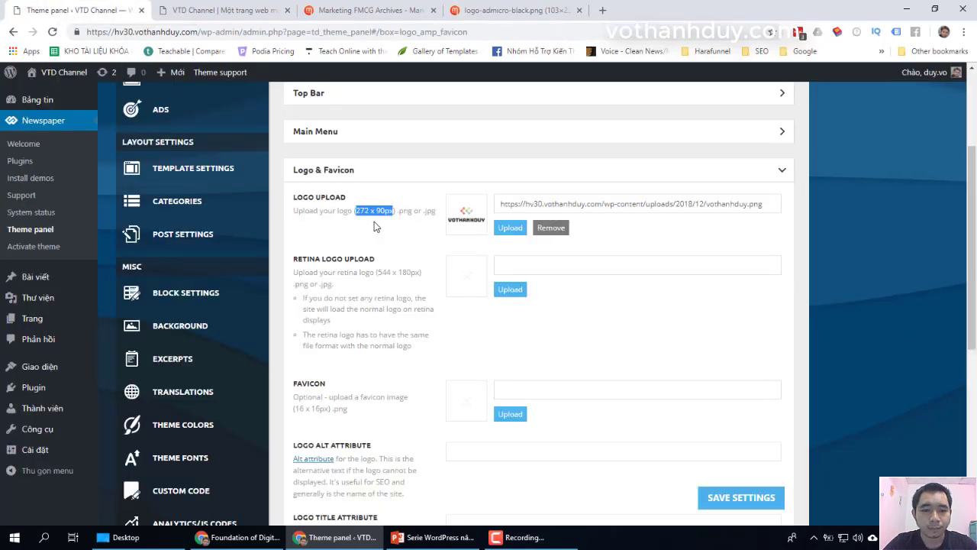
{"action": "left_click", "coordinate": [473, 11]}
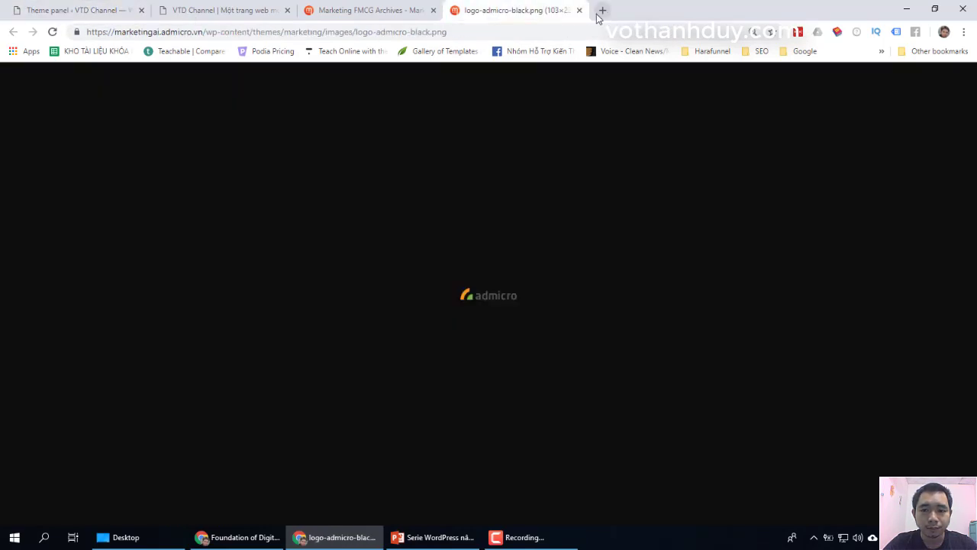
{"action": "left_click", "coordinate": [578, 10]}
Step: Open the MARKETING AI logo in its own tab and compare it with the logo settings
{"action": "right_click", "coordinate": [262, 145]}
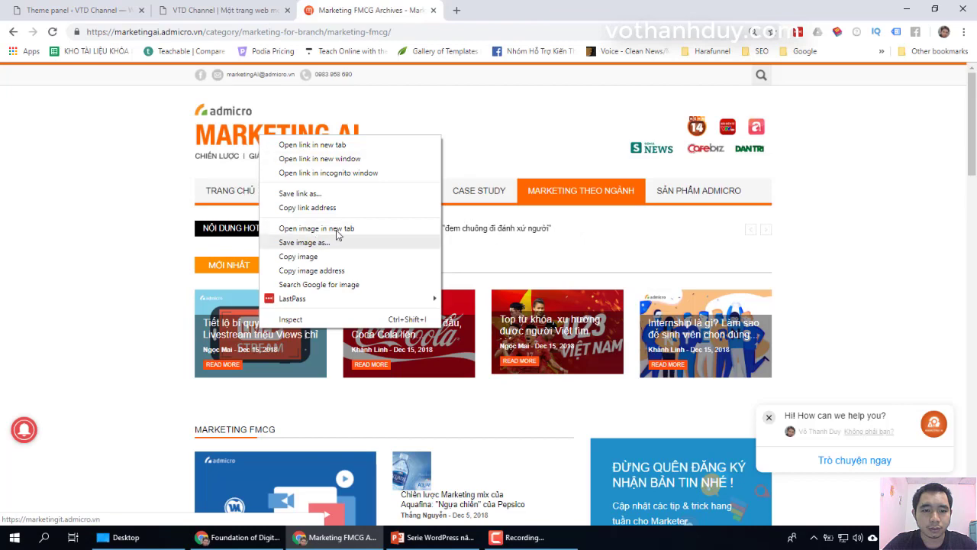
{"action": "left_click", "coordinate": [336, 227]}
{"action": "left_click", "coordinate": [501, 8]}
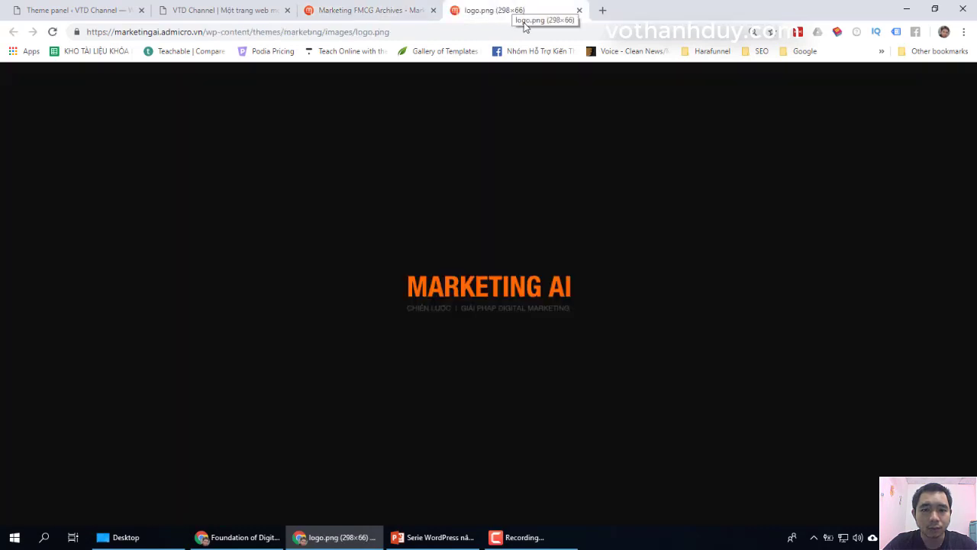
{"action": "left_click", "coordinate": [83, 9]}
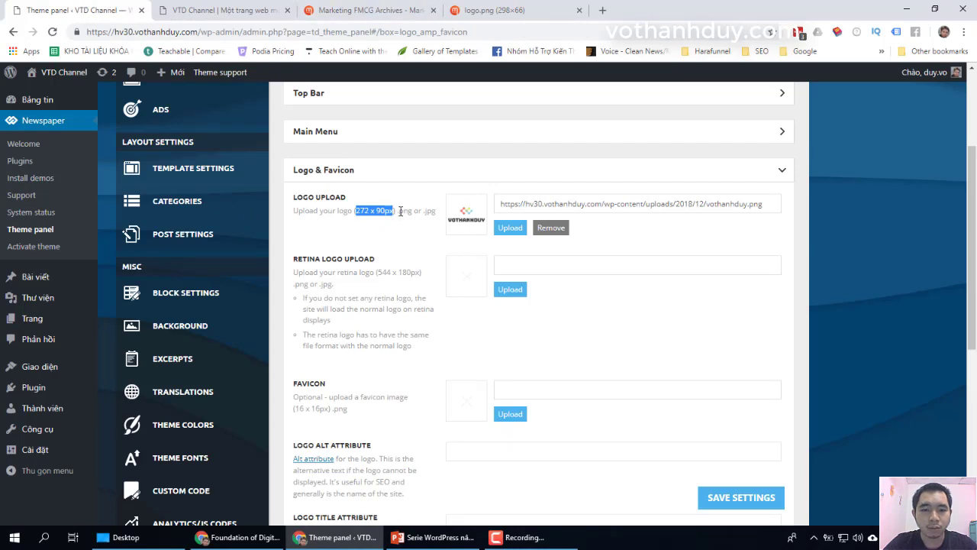
{"action": "key", "text": "ctrl+4"}
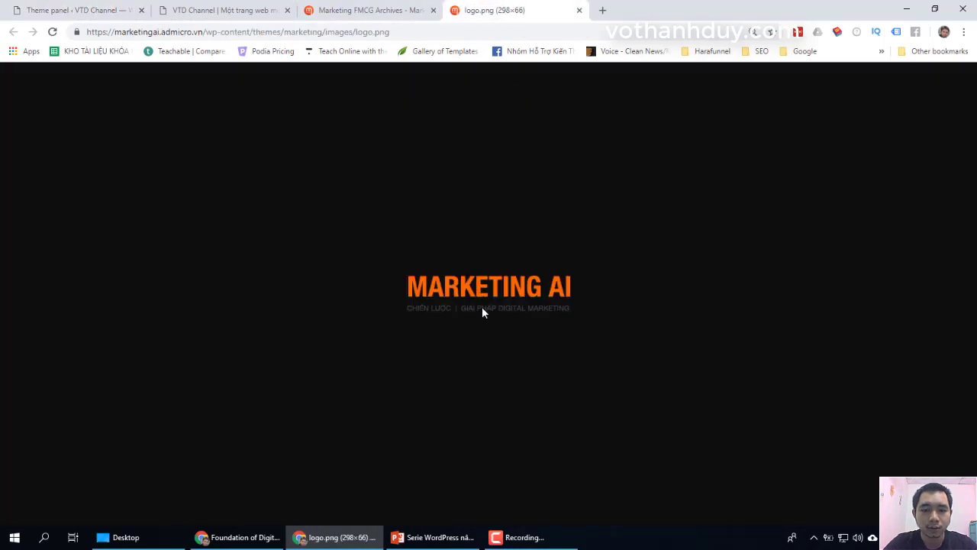
Step: Save the MARKETING AI logo image to the Desktop as marketingai.png
{"action": "right_click", "coordinate": [493, 285]}
{"action": "left_click", "coordinate": [536, 323]}
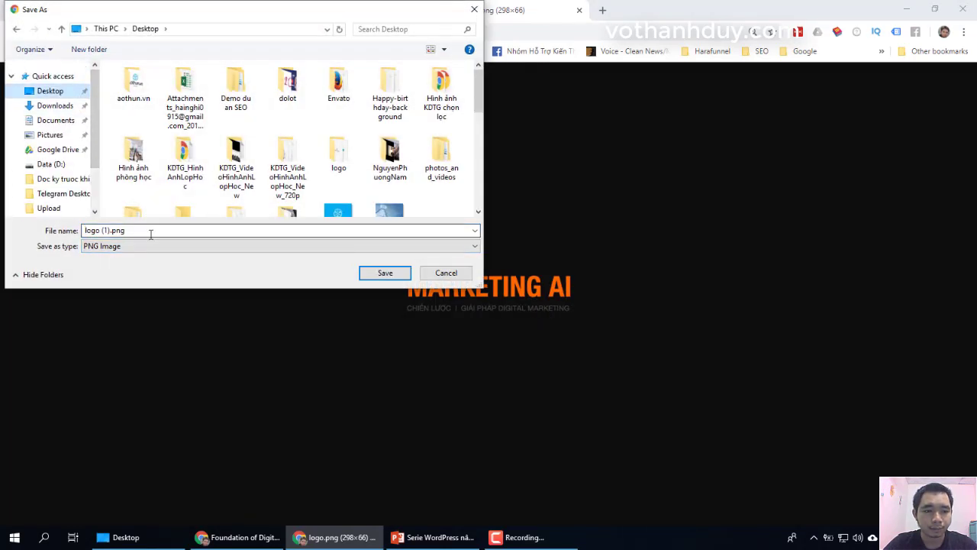
{"action": "left_click", "coordinate": [141, 230]}
{"action": "key", "text": "Right"}
{"action": "left_click_drag", "start_coordinate": [114, 235], "coordinate": [103, 235]}
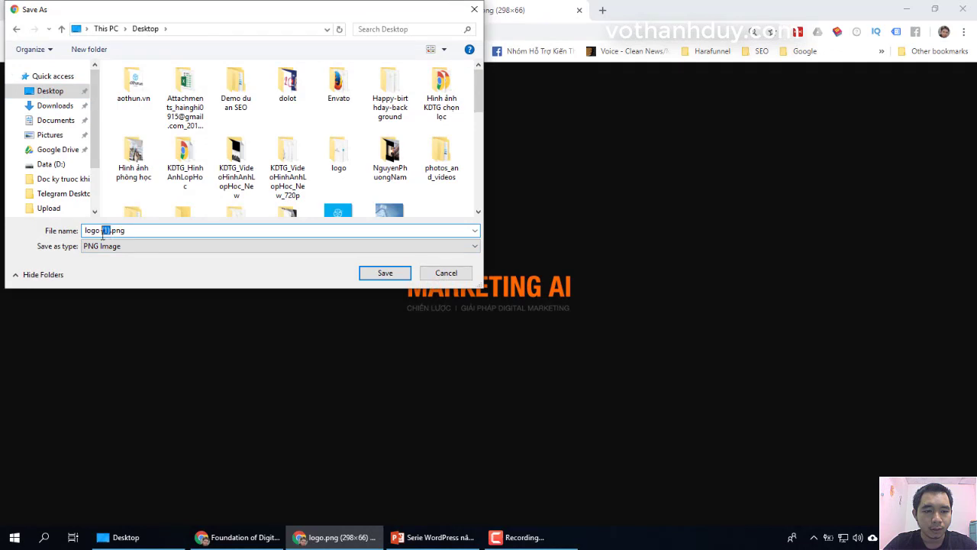
{"action": "key", "text": "BackSpace"}
{"action": "key", "text": "BackSpace"}
{"action": "key", "text": "BackSpace"}
{"action": "key", "text": "BackSpace"}
{"action": "key", "text": "BackSpace"}
{"action": "key", "text": "BackSpace"}
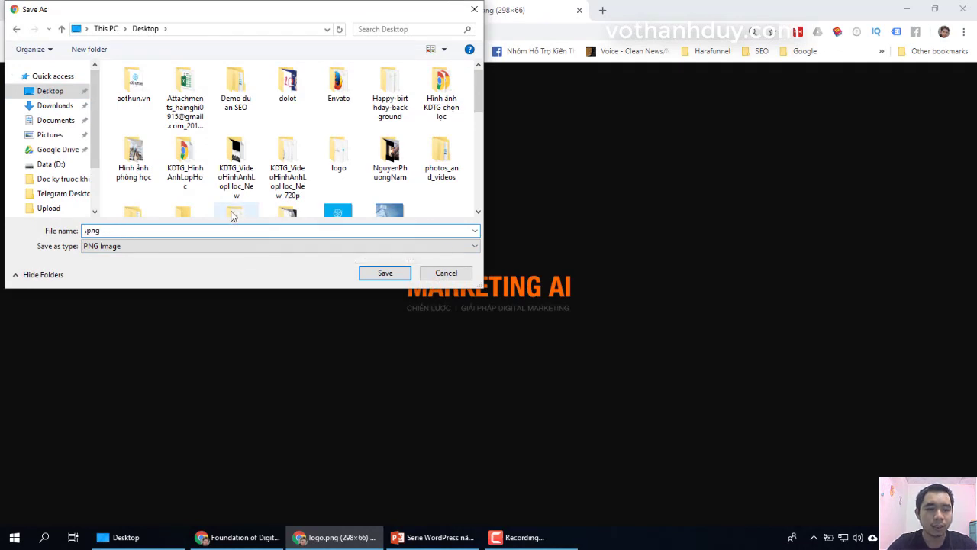
{"action": "type", "text": "marketingai"}
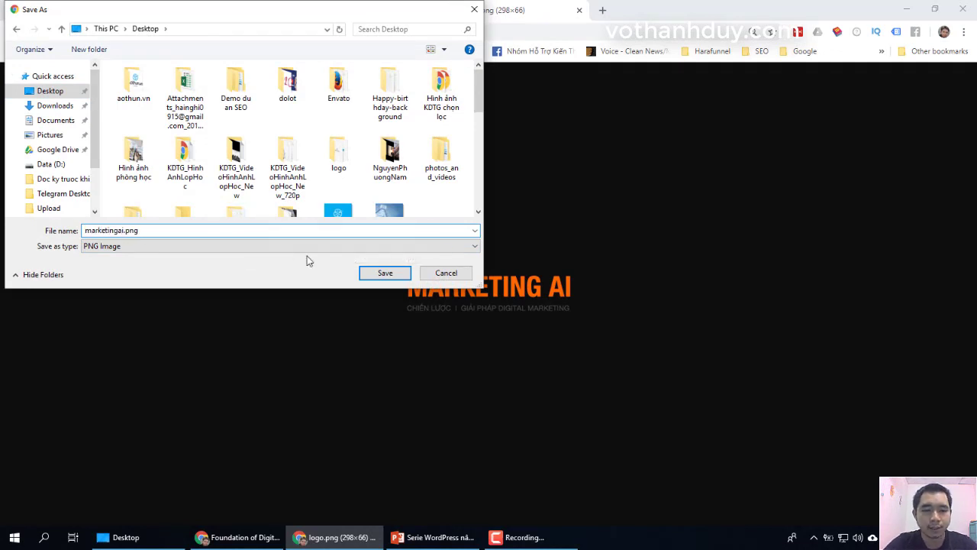
{"action": "left_click", "coordinate": [384, 274]}
{"action": "left_click", "coordinate": [579, 10]}
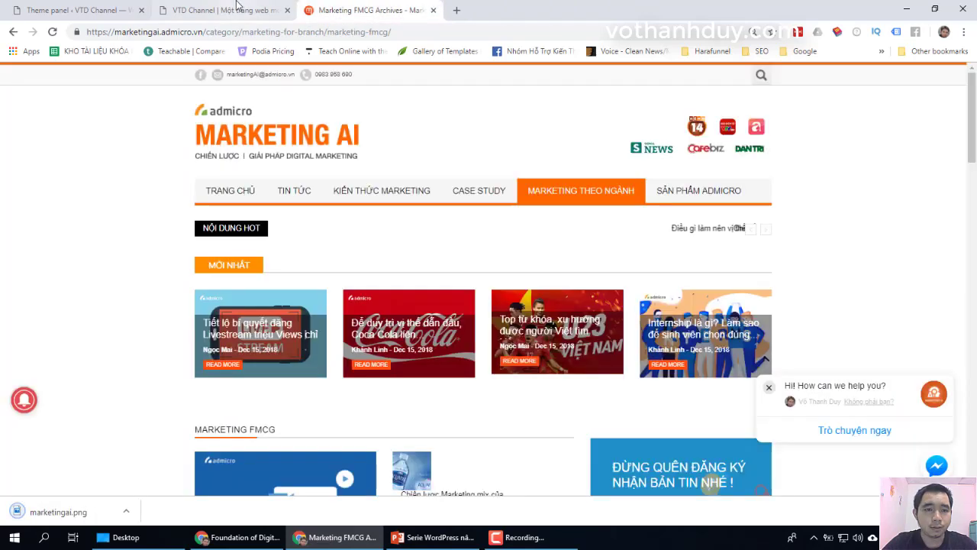
Step: Remove the current header logo and permanently delete the old VOTHANHDUY logo image
{"action": "left_click", "coordinate": [73, 9]}
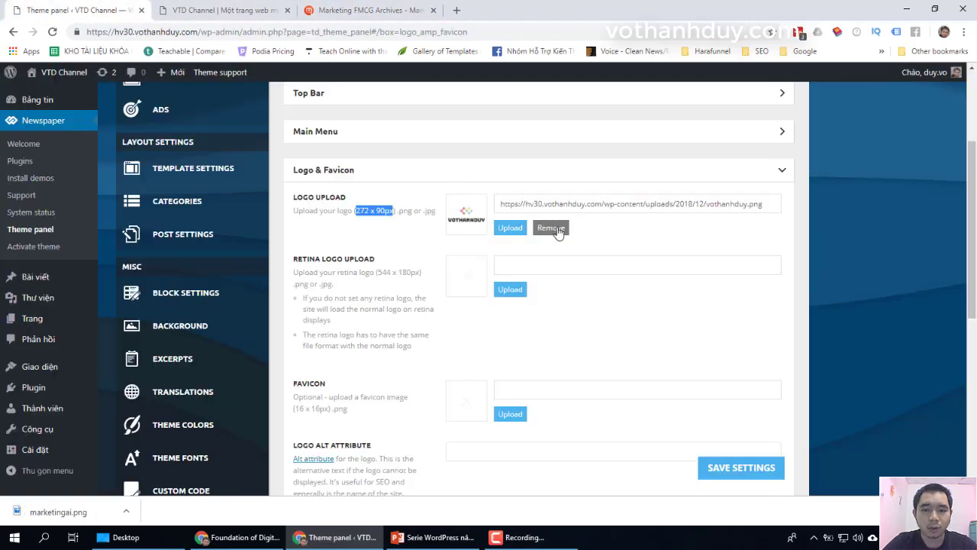
{"action": "left_click", "coordinate": [557, 229]}
{"action": "left_click", "coordinate": [429, 254]}
{"action": "left_click", "coordinate": [505, 229]}
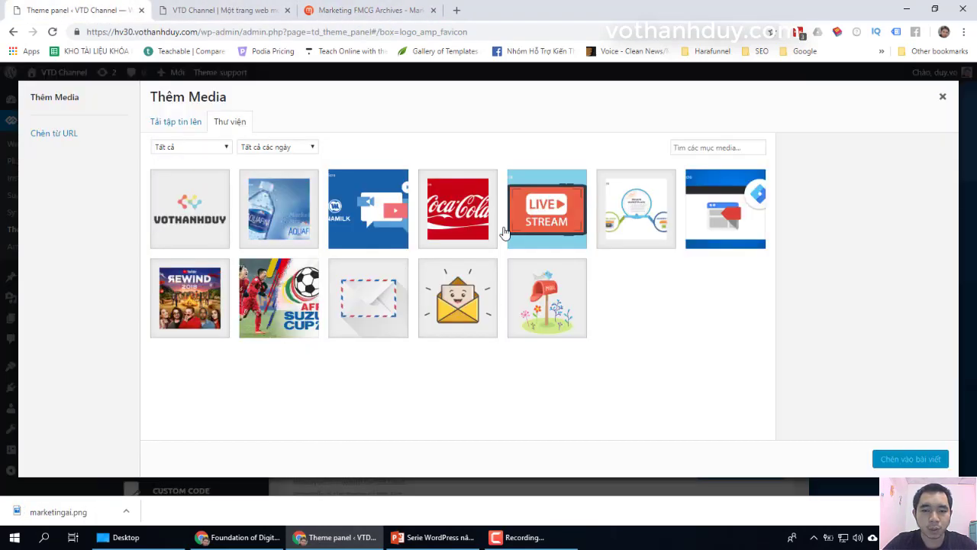
{"action": "left_click", "coordinate": [177, 202]}
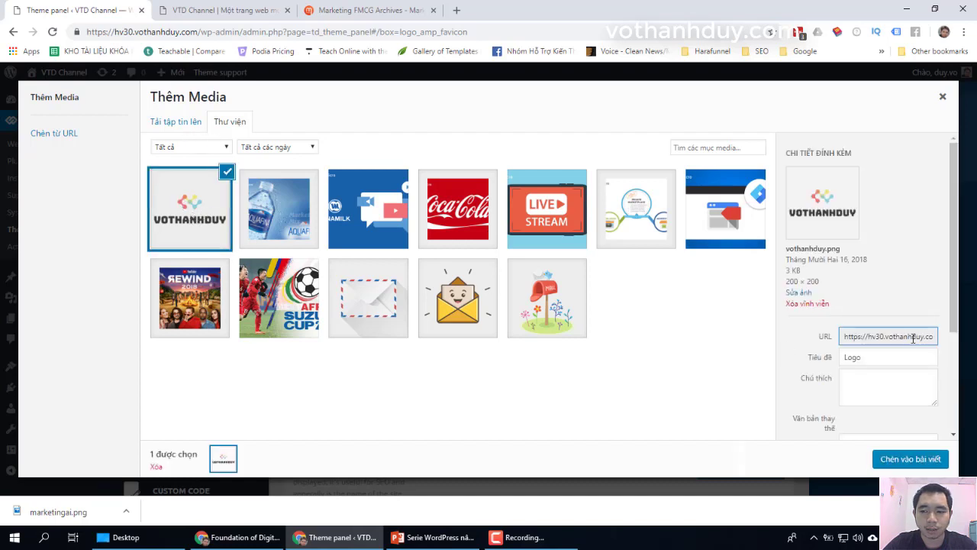
{"action": "left_click", "coordinate": [807, 303]}
{"action": "left_click", "coordinate": [545, 124]}
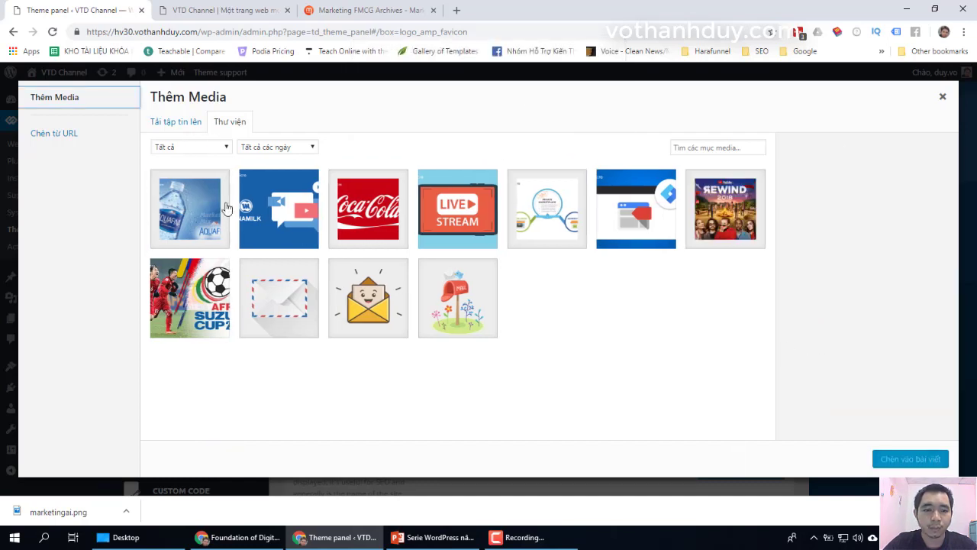
Step: Upload marketingai.png, set it as the header logo, and save the theme settings
{"action": "left_click", "coordinate": [174, 122]}
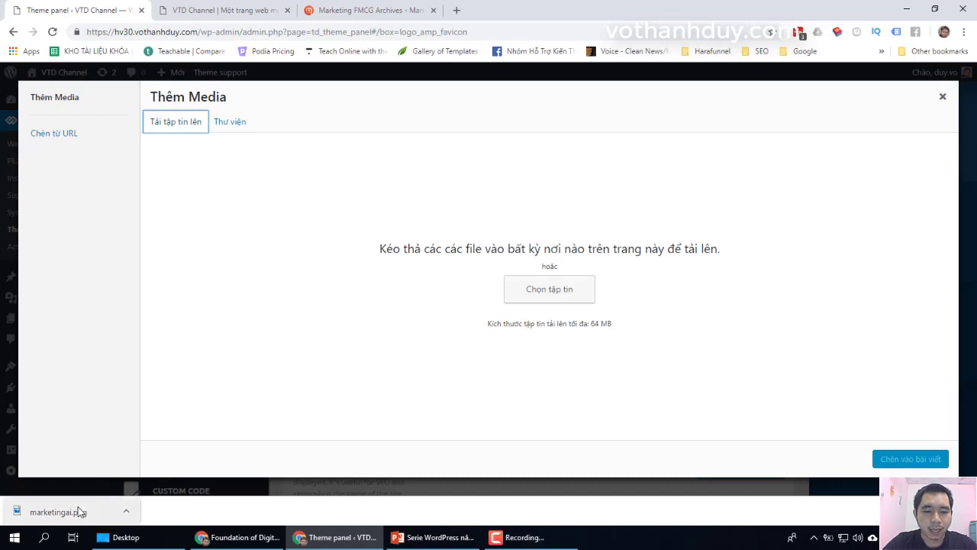
{"action": "left_click_drag", "start_coordinate": [79, 511], "coordinate": [427, 301]}
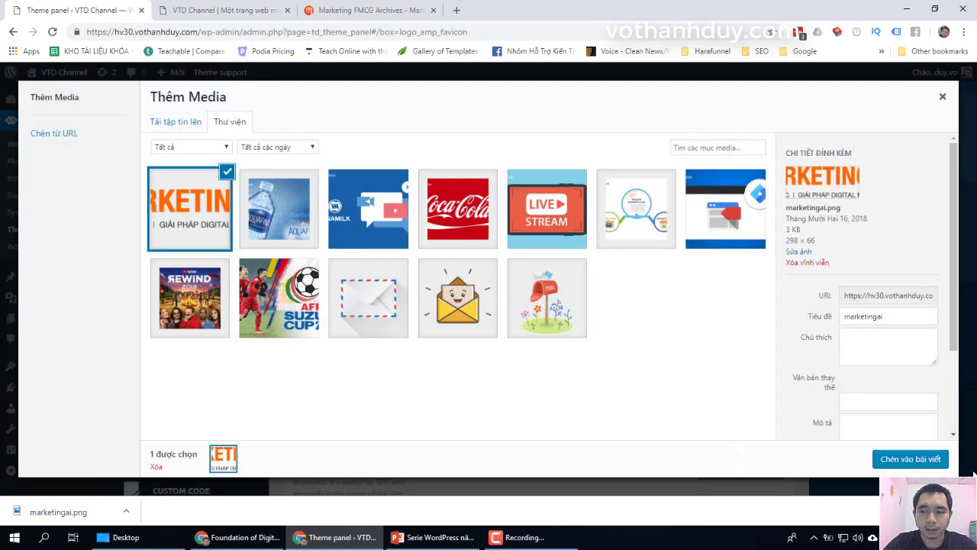
{"action": "left_click", "coordinate": [918, 464]}
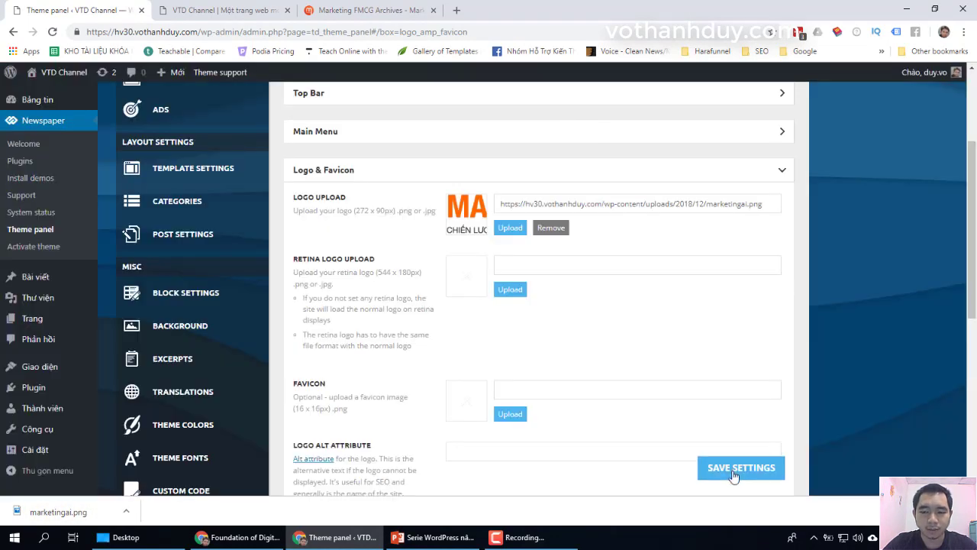
{"action": "left_click", "coordinate": [729, 469]}
{"action": "left_click", "coordinate": [222, 10]}
{"action": "left_click", "coordinate": [199, 32]}
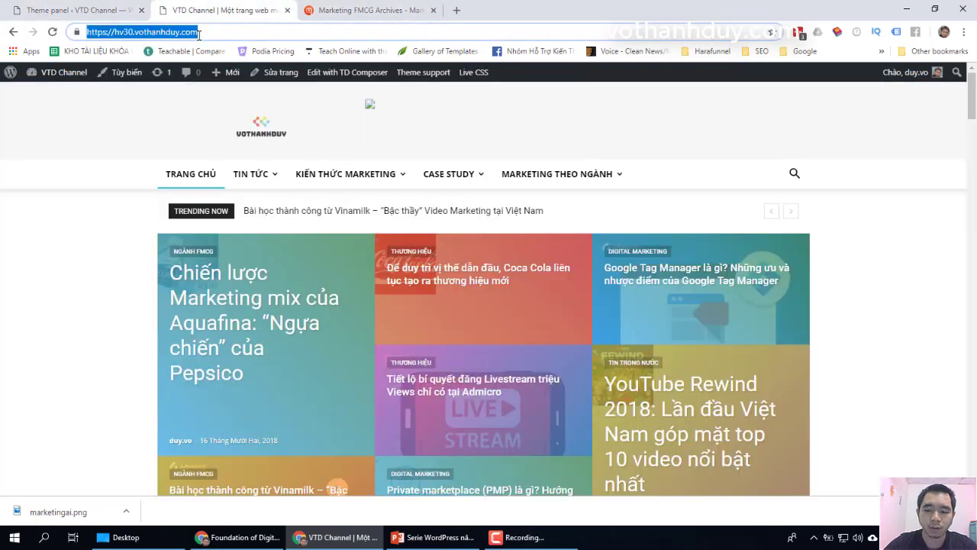
Step: Reload the homepage to show the new logo and compare it with the Marketing AI page
{"action": "key", "text": "Return"}
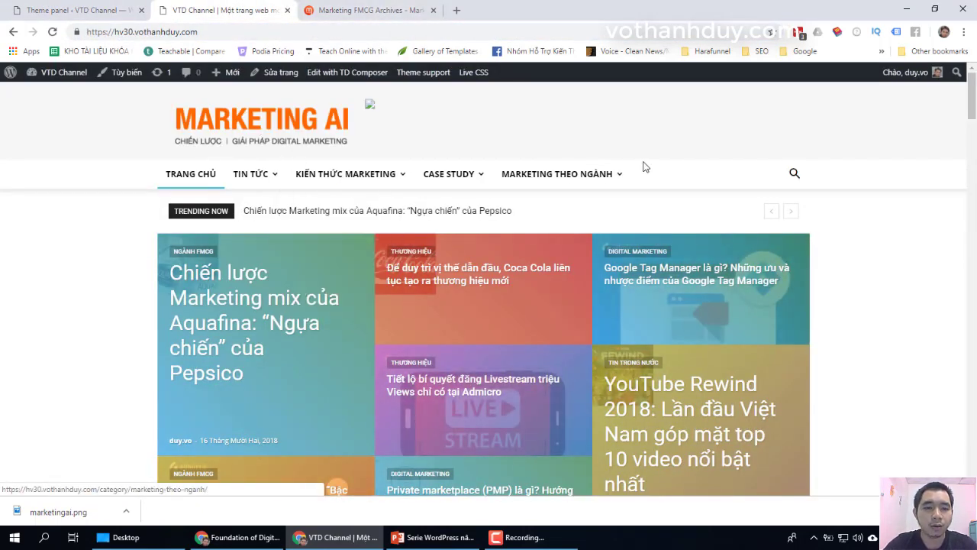
{"action": "left_click", "coordinate": [334, 8]}
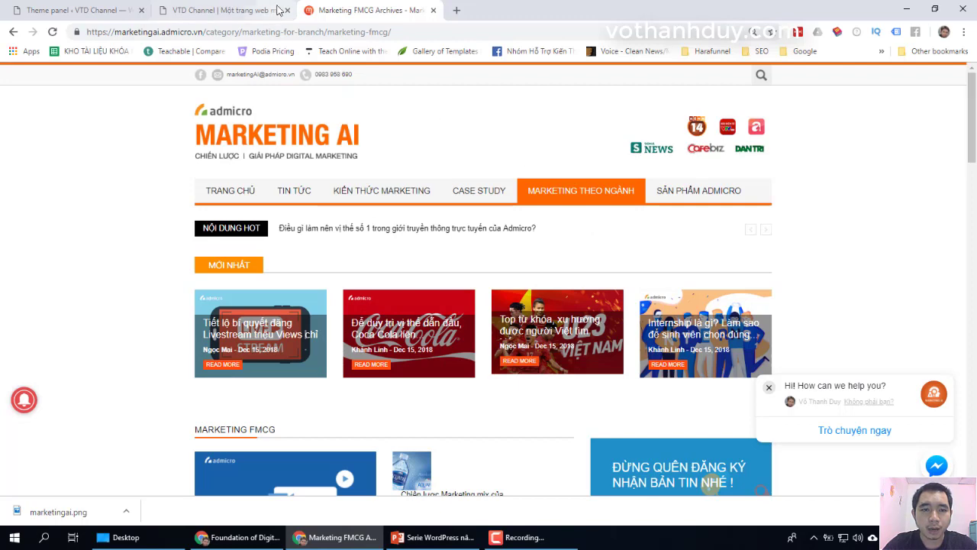
{"action": "left_click", "coordinate": [277, 10]}
Step: Open the header ad image in its own tab, then close the resulting 404 page
{"action": "right_click", "coordinate": [371, 108]}
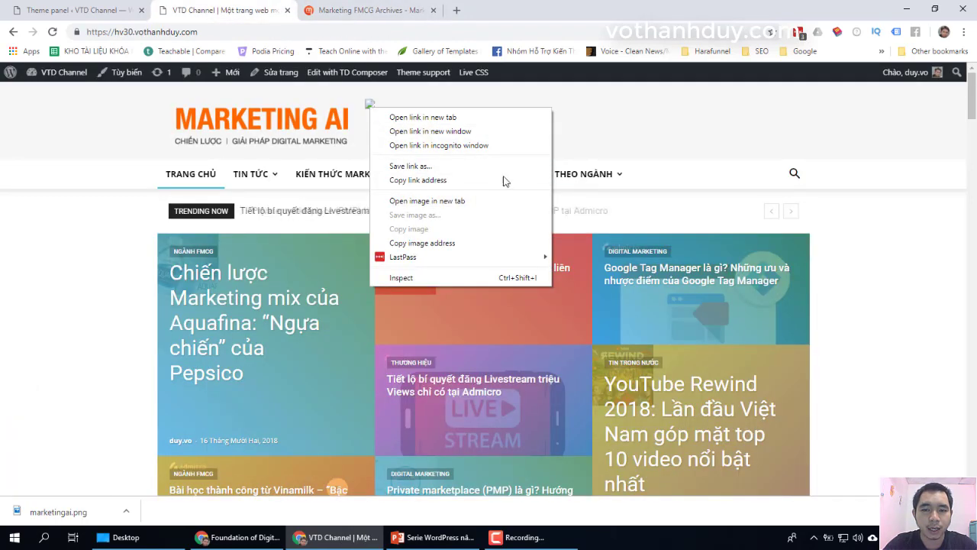
{"action": "left_click", "coordinate": [428, 200]}
{"action": "left_click", "coordinate": [371, 11]}
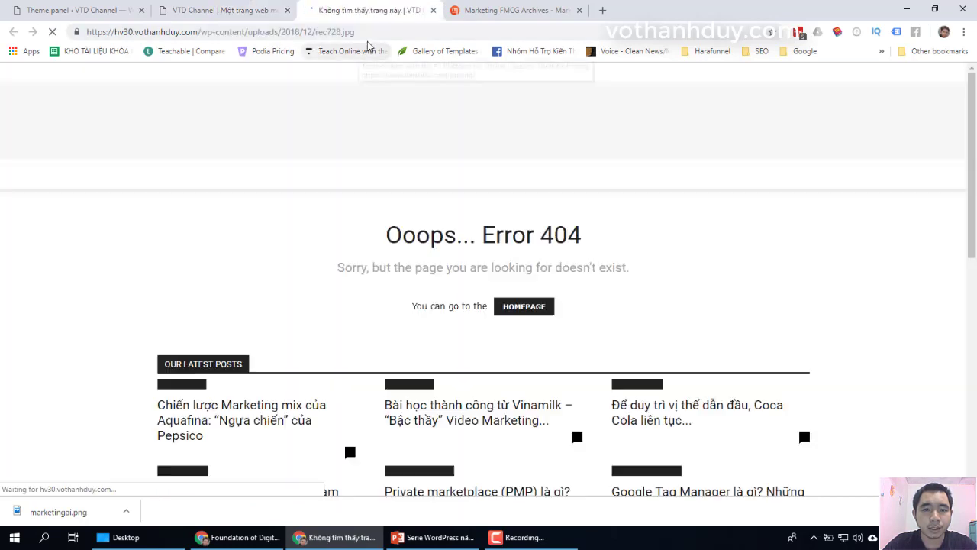
{"action": "left_click", "coordinate": [432, 10]}
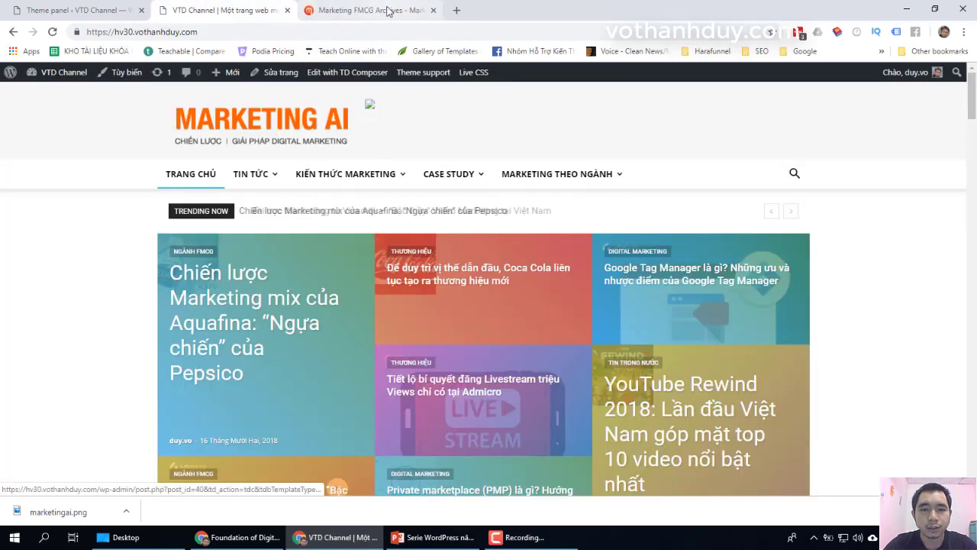
Step: Save the Marketing AI partner logos image to the Desktop as logo-partners.png
{"action": "left_click", "coordinate": [382, 10]}
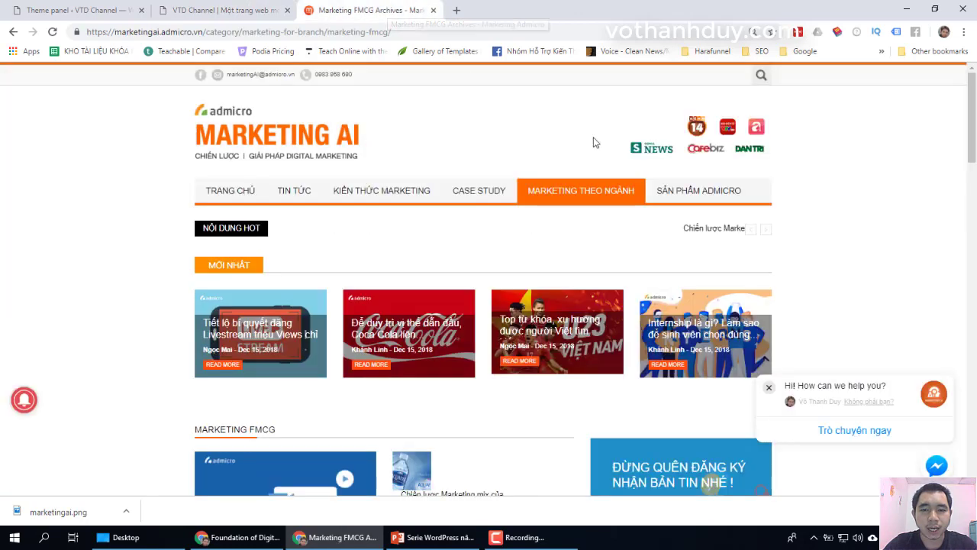
{"action": "right_click", "coordinate": [696, 123]}
{"action": "left_click", "coordinate": [646, 146]}
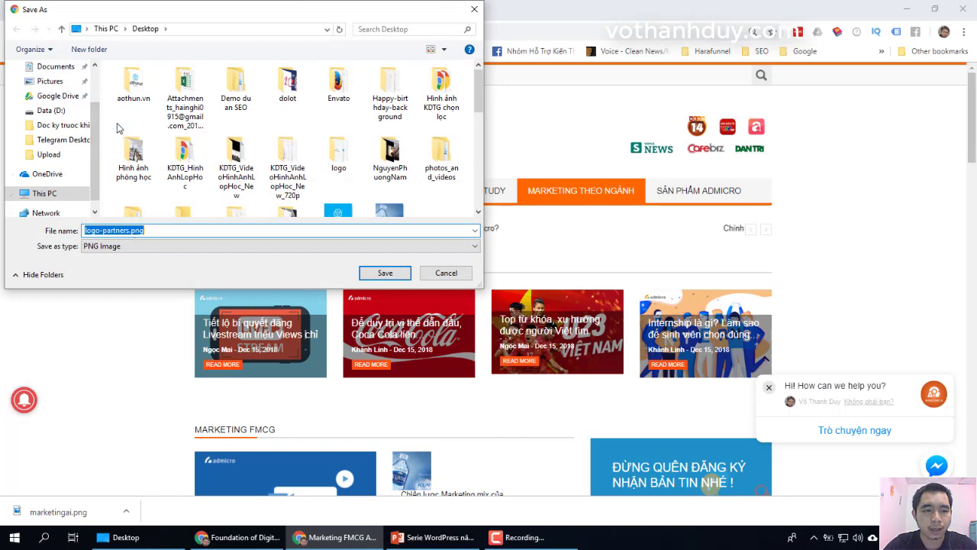
{"action": "scroll", "coordinate": [50, 103], "scroll_direction": "up", "scroll_amount": 2}
{"action": "left_click", "coordinate": [50, 91]}
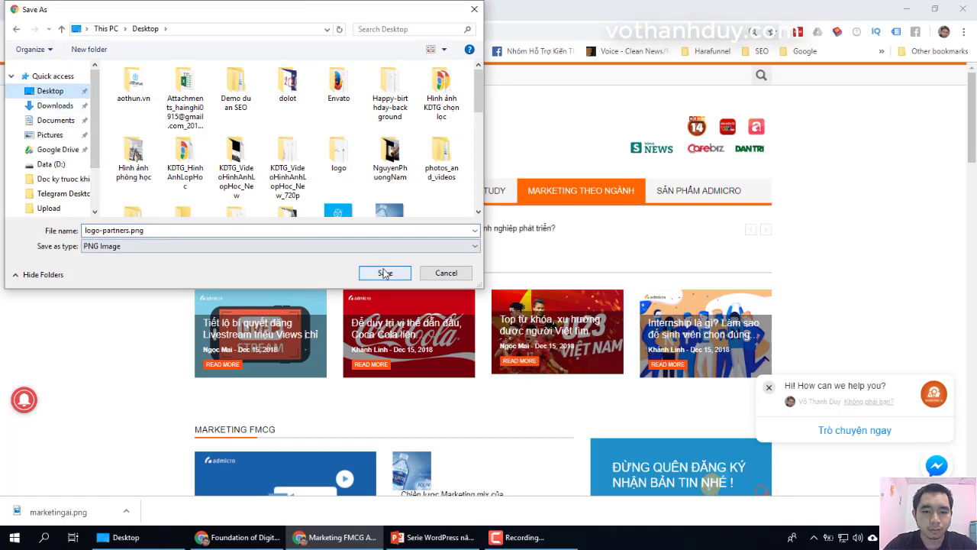
{"action": "left_click", "coordinate": [384, 272]}
{"action": "left_click", "coordinate": [84, 10]}
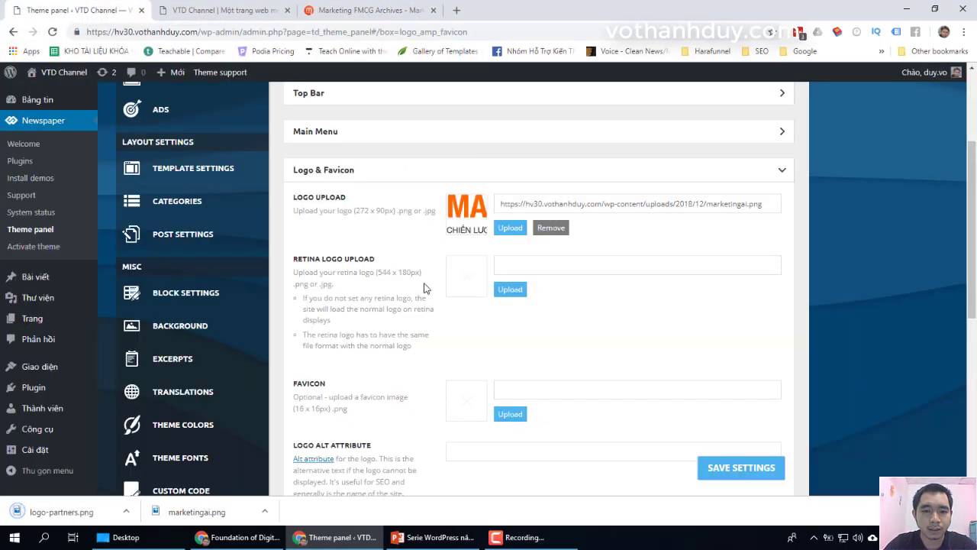
Step: Collapse Logo & Favicon and expand the Ads section's Header ad code to find the rec728.jpg URL
{"action": "scroll", "coordinate": [425, 290], "scroll_direction": "down", "scroll_amount": 2}
{"action": "scroll", "coordinate": [374, 206], "scroll_direction": "up", "scroll_amount": 2}
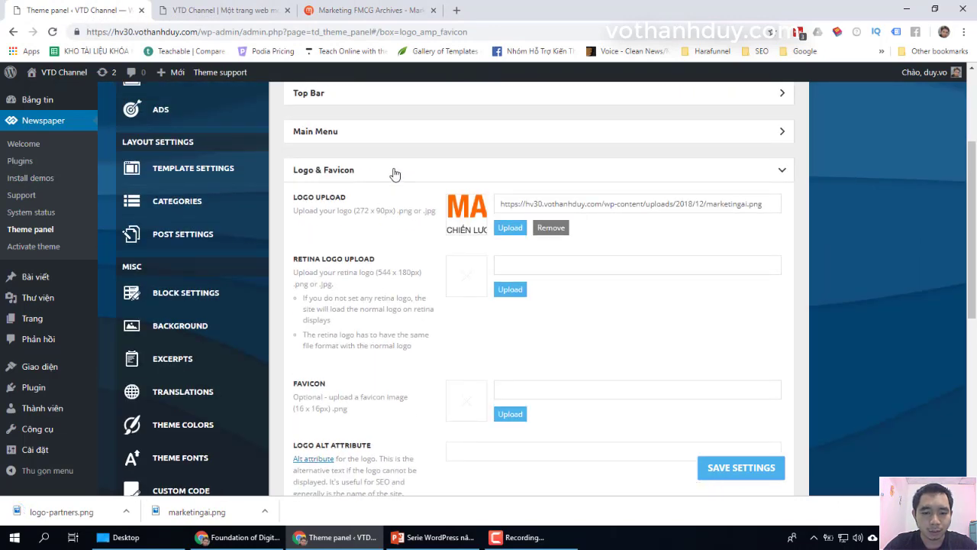
{"action": "left_click", "coordinate": [395, 174]}
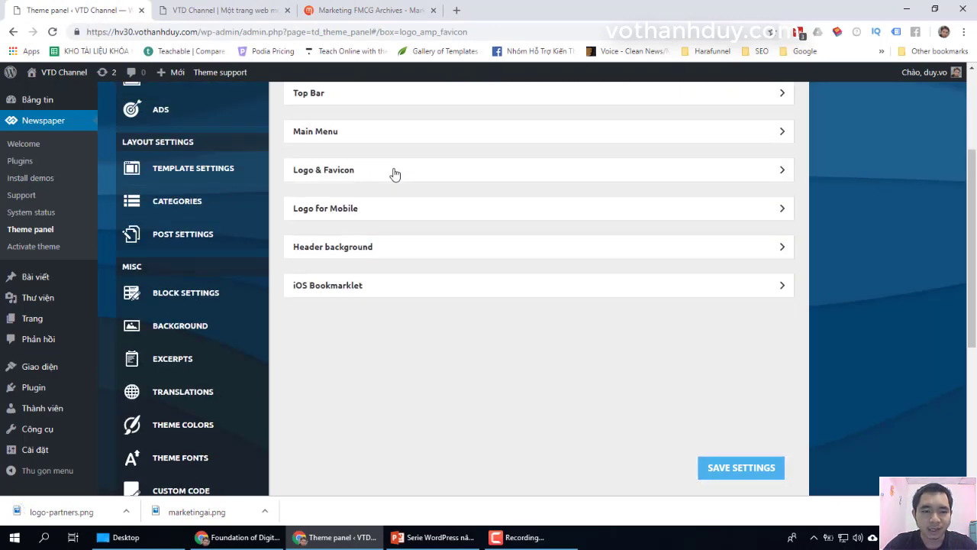
{"action": "scroll", "coordinate": [394, 174], "scroll_direction": "up", "scroll_amount": 2}
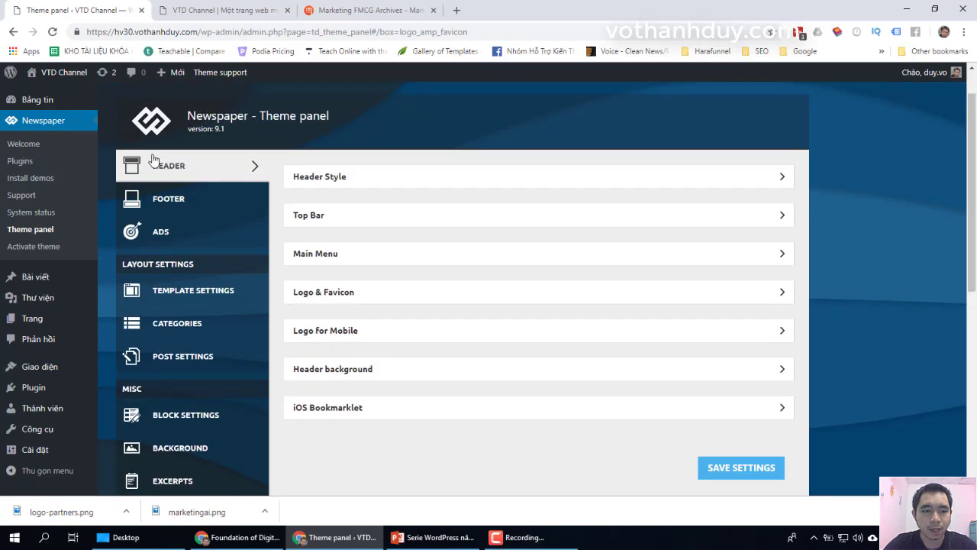
{"action": "left_click", "coordinate": [165, 240]}
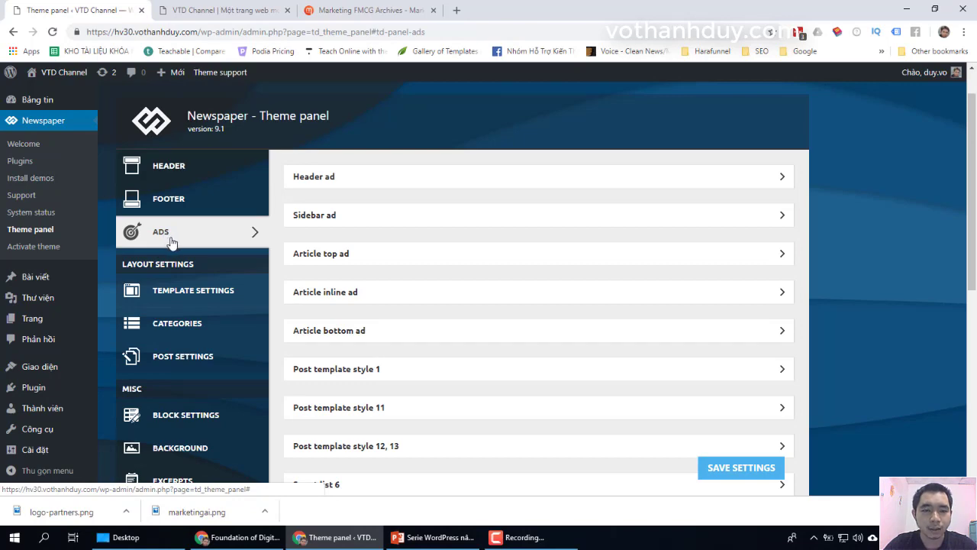
{"action": "left_click", "coordinate": [327, 179]}
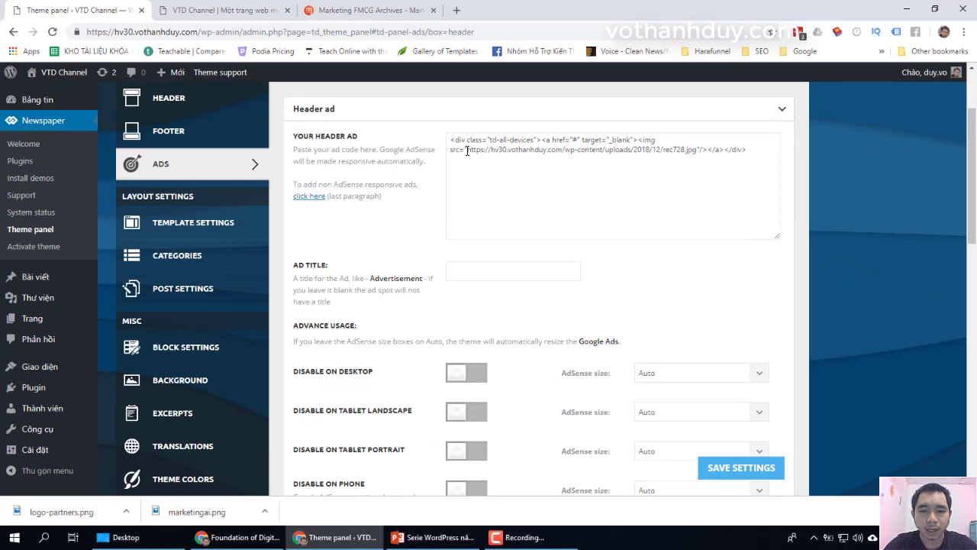
{"action": "left_click_drag", "start_coordinate": [467, 151], "coordinate": [695, 155]}
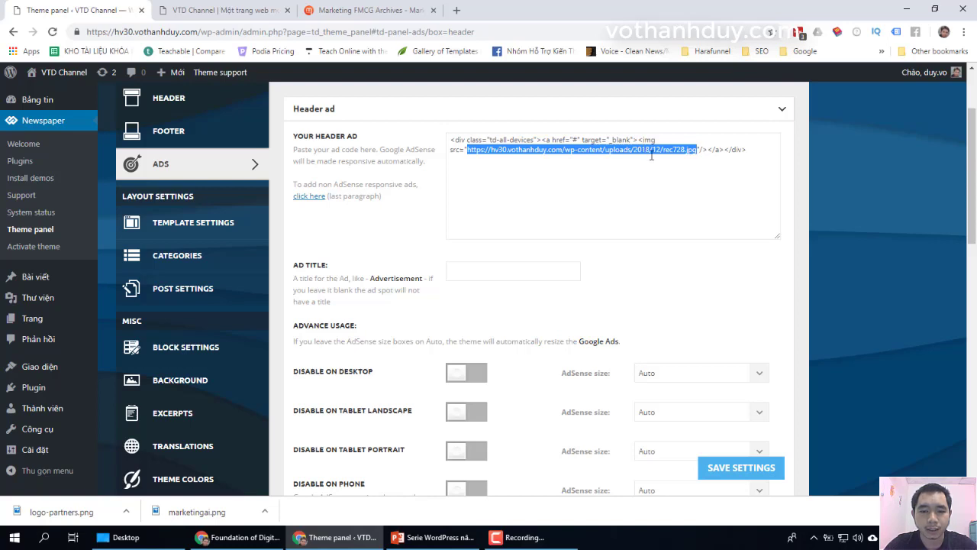
{"action": "left_click", "coordinate": [715, 149]}
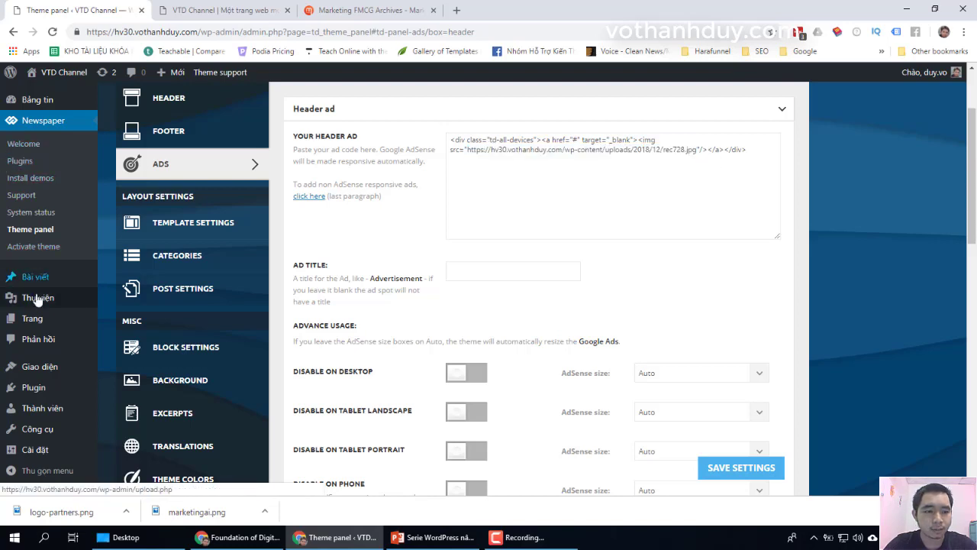
{"action": "mouse_move", "coordinate": [37, 301]}
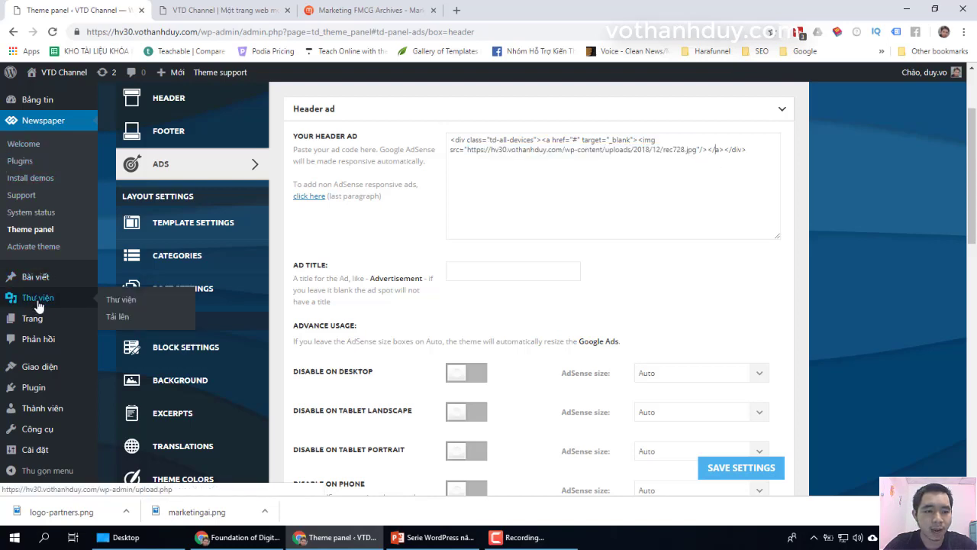
Step: Upload logo-partners.png via Media > Add New and reopen the Header ad settings
{"action": "left_click", "coordinate": [119, 317]}
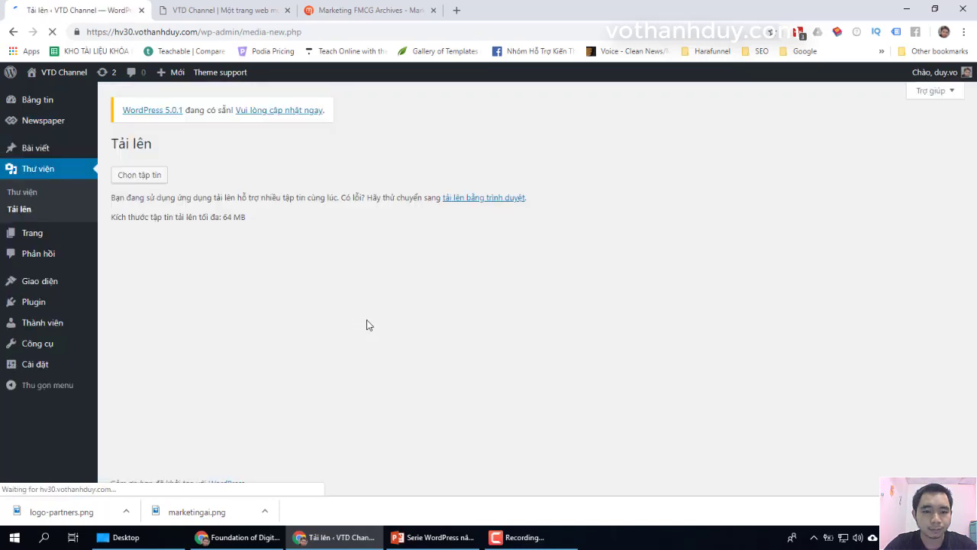
{"action": "left_click_drag", "start_coordinate": [43, 512], "coordinate": [486, 241]}
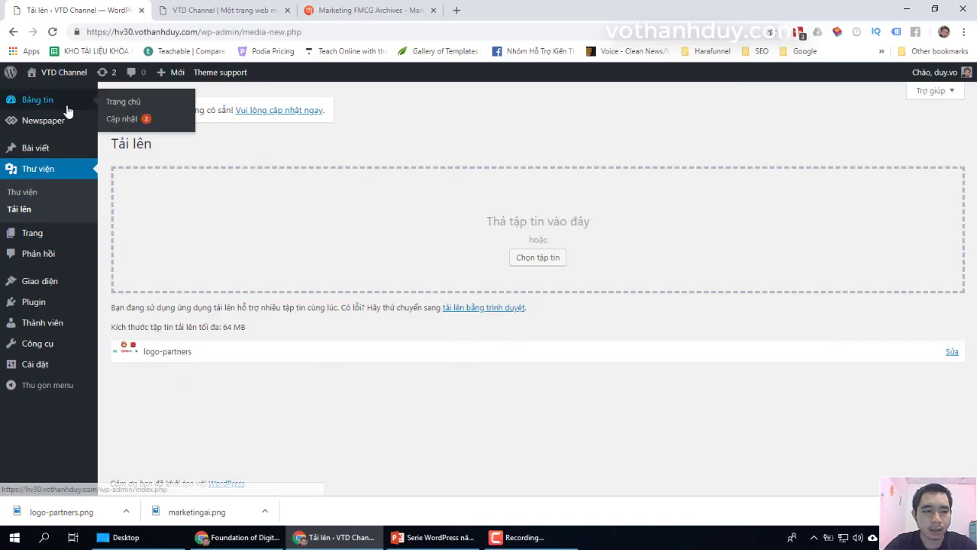
{"action": "mouse_move", "coordinate": [76, 124]}
{"action": "left_click", "coordinate": [144, 217]}
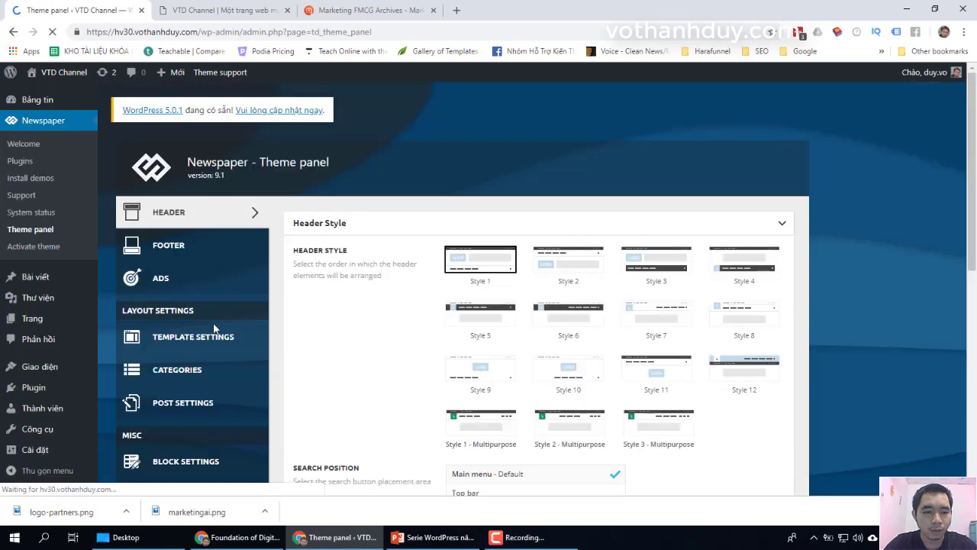
{"action": "left_click", "coordinate": [172, 284]}
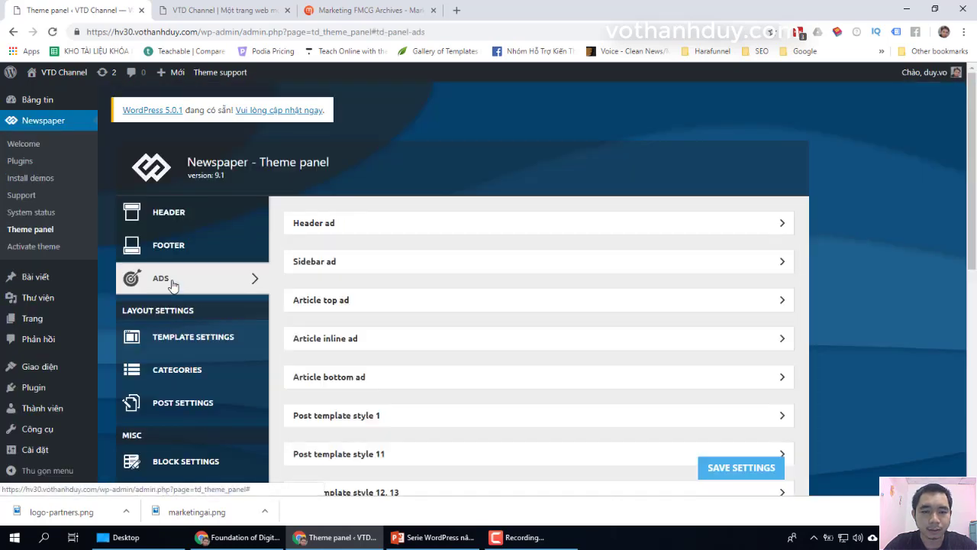
{"action": "left_click", "coordinate": [351, 224]}
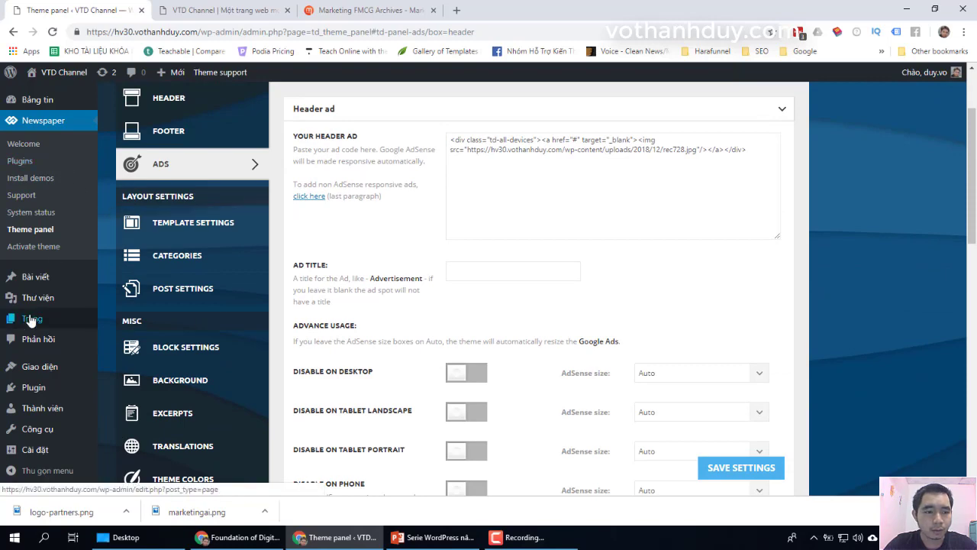
Step: Copy the logo-partners.png file URL from its Media Library edit page
{"action": "mouse_move", "coordinate": [54, 298]}
{"action": "right_click", "coordinate": [118, 304]}
{"action": "left_click", "coordinate": [156, 307]}
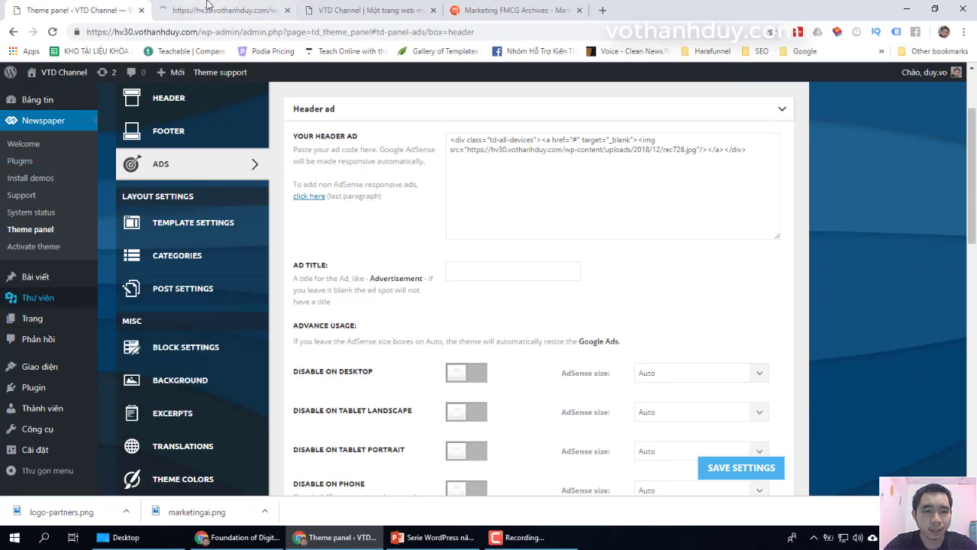
{"action": "key", "text": "ctrl+Tab"}
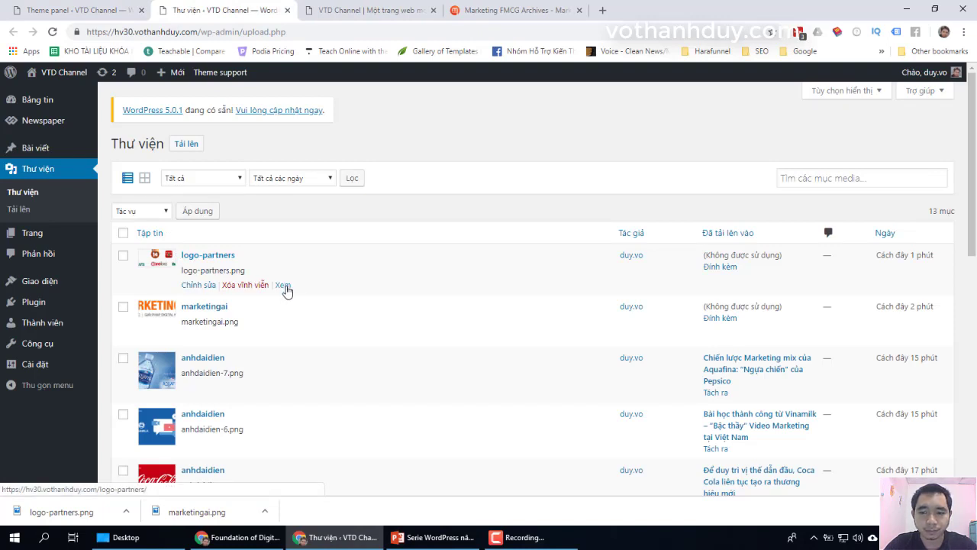
{"action": "left_click", "coordinate": [197, 285]}
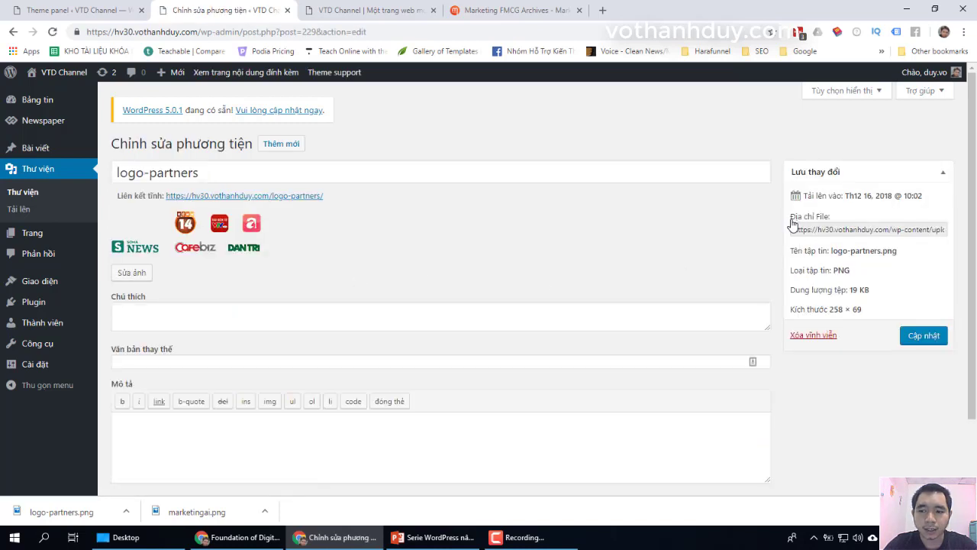
{"action": "left_click", "coordinate": [797, 229]}
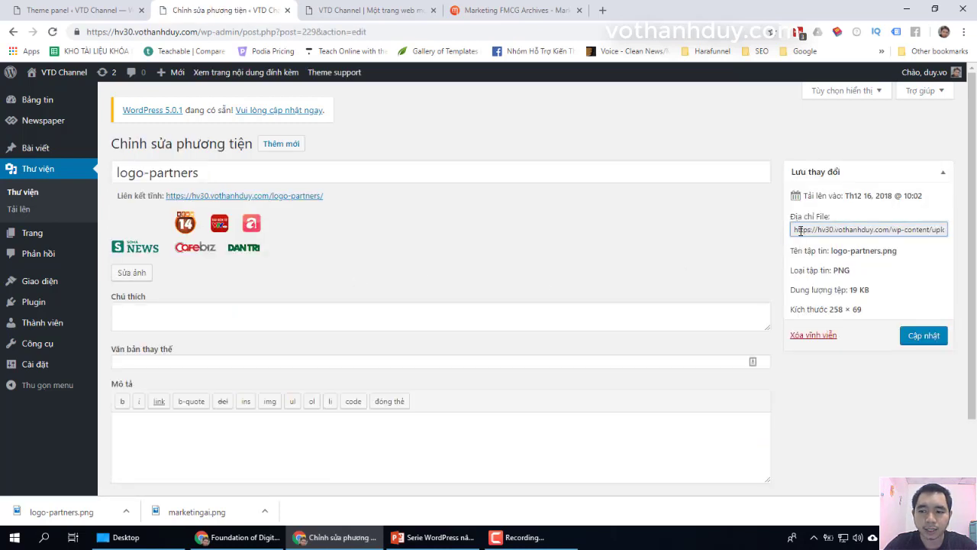
{"action": "triple_click", "coordinate": [799, 231]}
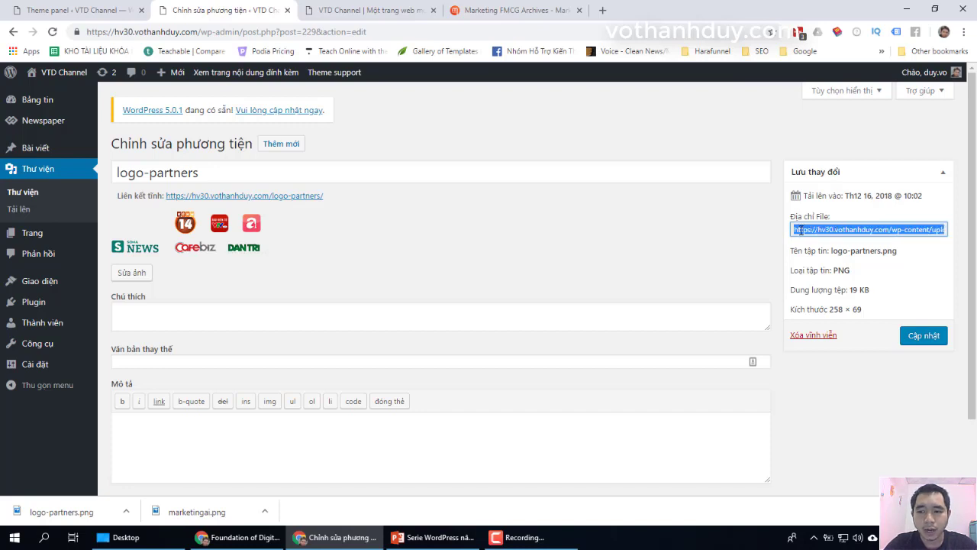
{"action": "right_click", "coordinate": [799, 230]}
{"action": "left_click", "coordinate": [783, 237]}
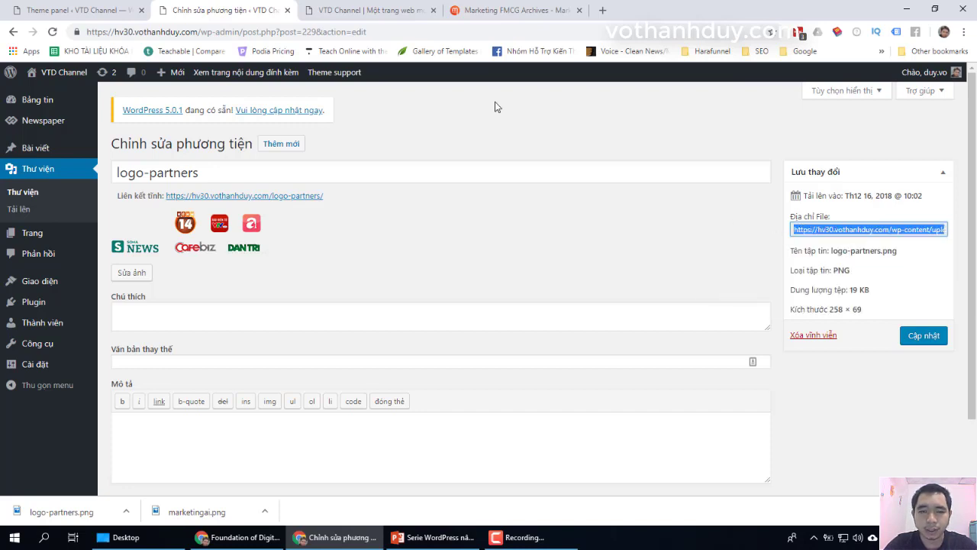
{"action": "left_click", "coordinate": [77, 10]}
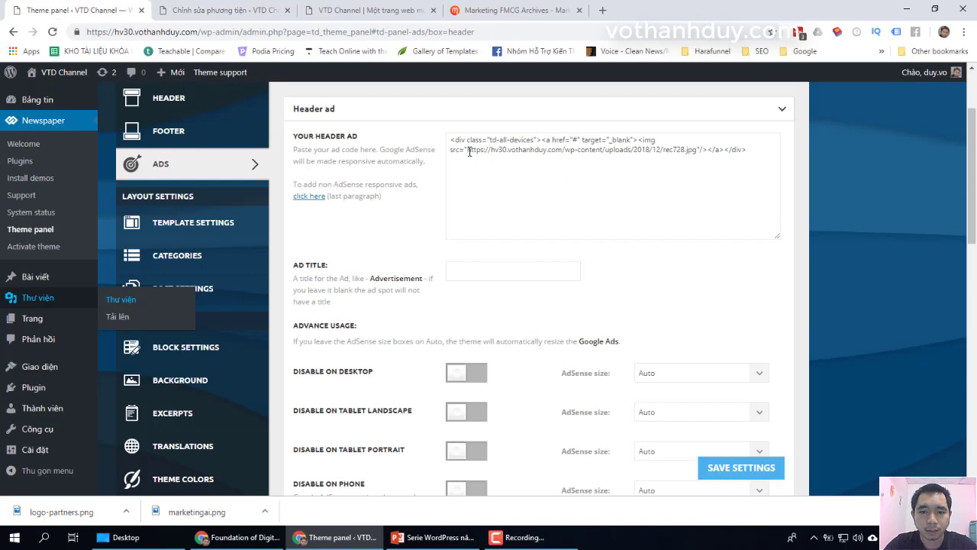
Step: Paste the logo-partners.png URL into the Header ad src, save, and reload the homepage
{"action": "left_click_drag", "start_coordinate": [468, 151], "coordinate": [689, 151]}
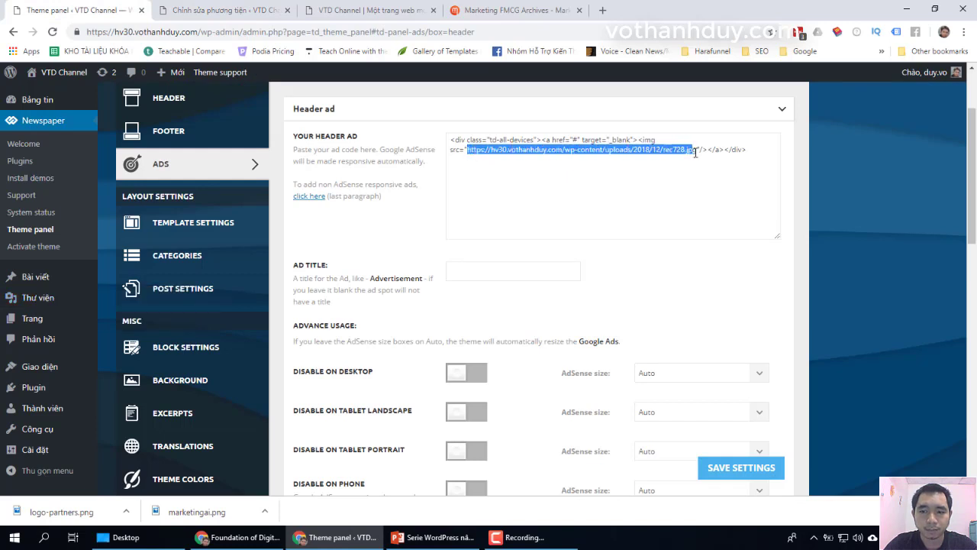
{"action": "key", "text": "ctrl+v"}
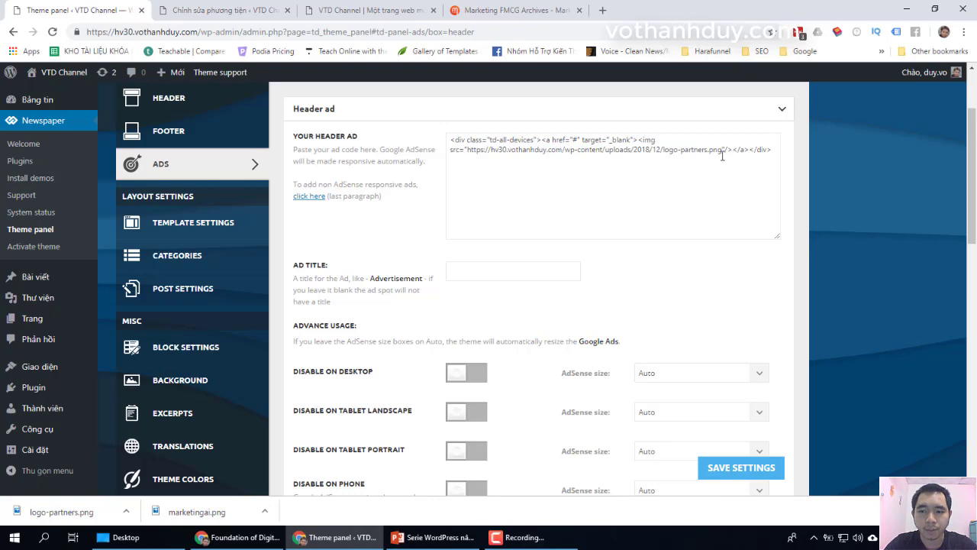
{"action": "left_click", "coordinate": [746, 470]}
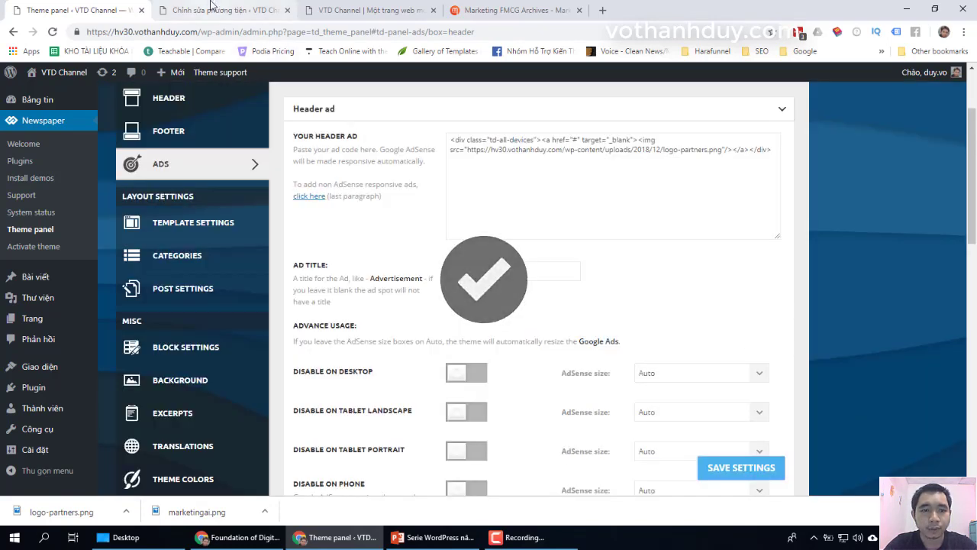
{"action": "left_click", "coordinate": [343, 10]}
{"action": "left_click", "coordinate": [51, 32]}
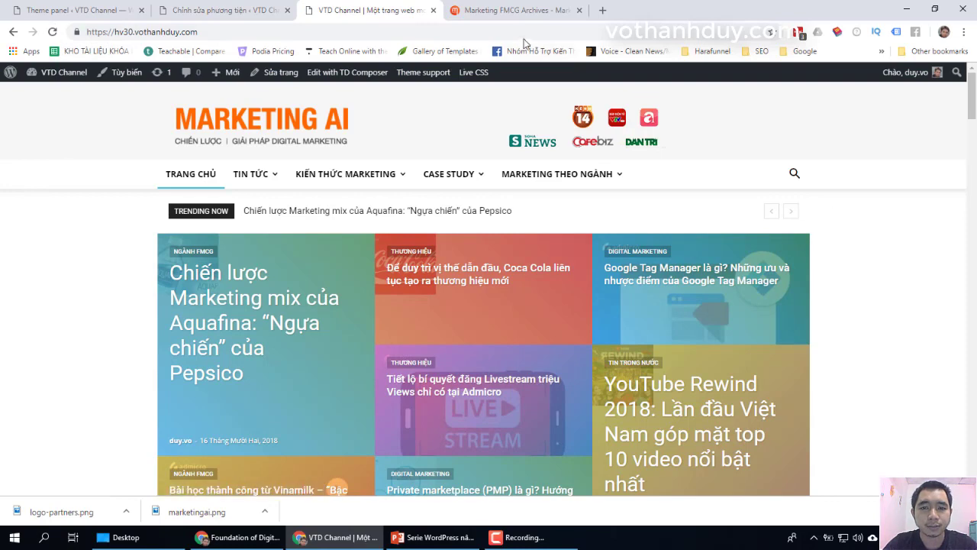
Step: Compare the homepage with the Marketing FMCG Archives site, then collapse the Header ad section
{"action": "left_click", "coordinate": [525, 10]}
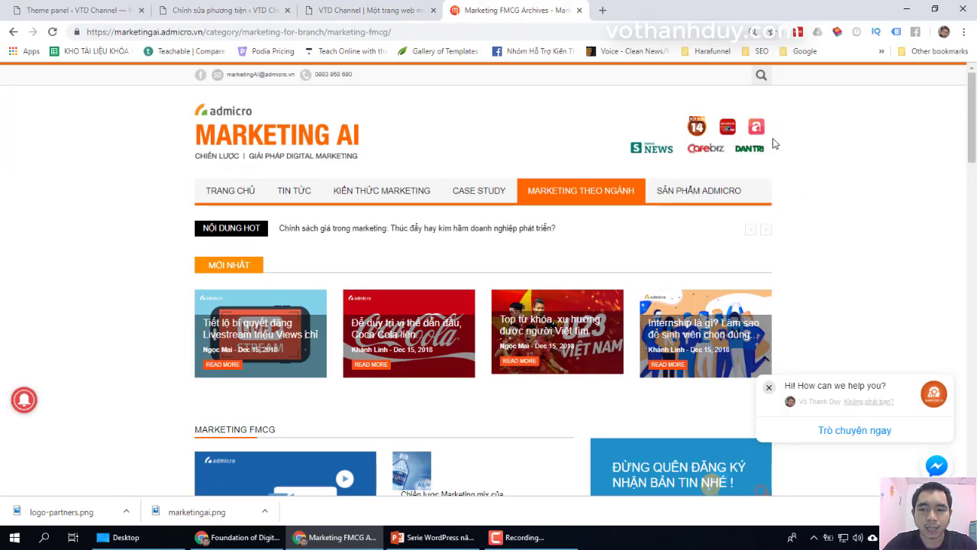
{"action": "left_click", "coordinate": [349, 10]}
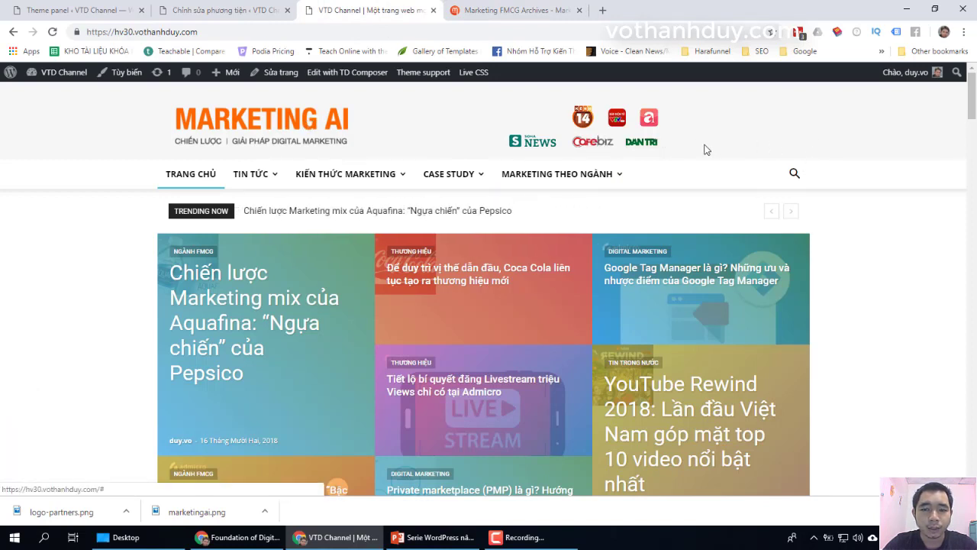
{"action": "left_click", "coordinate": [238, 10]}
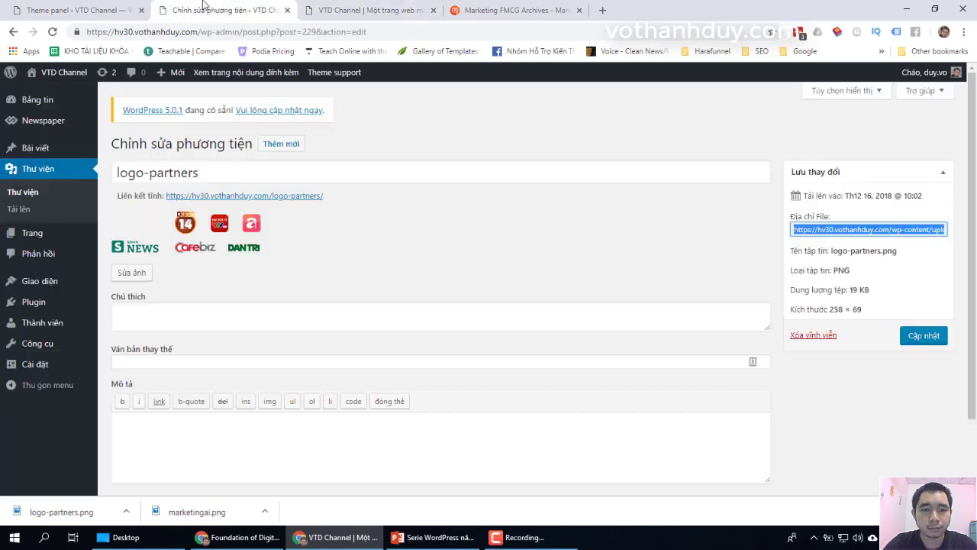
{"action": "left_click", "coordinate": [75, 6]}
{"action": "scroll", "coordinate": [707, 197], "scroll_direction": "down", "scroll_amount": 1}
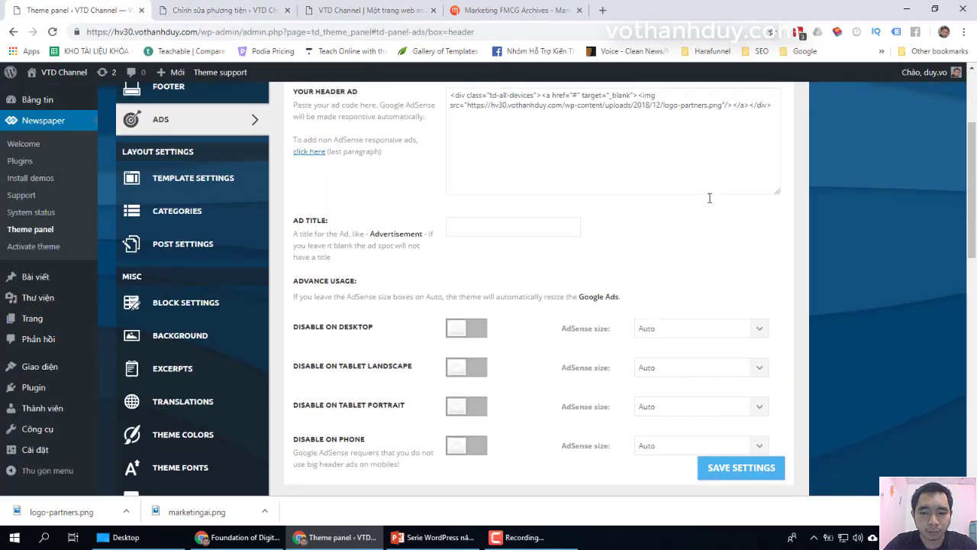
{"action": "scroll", "coordinate": [709, 198], "scroll_direction": "down", "scroll_amount": 1}
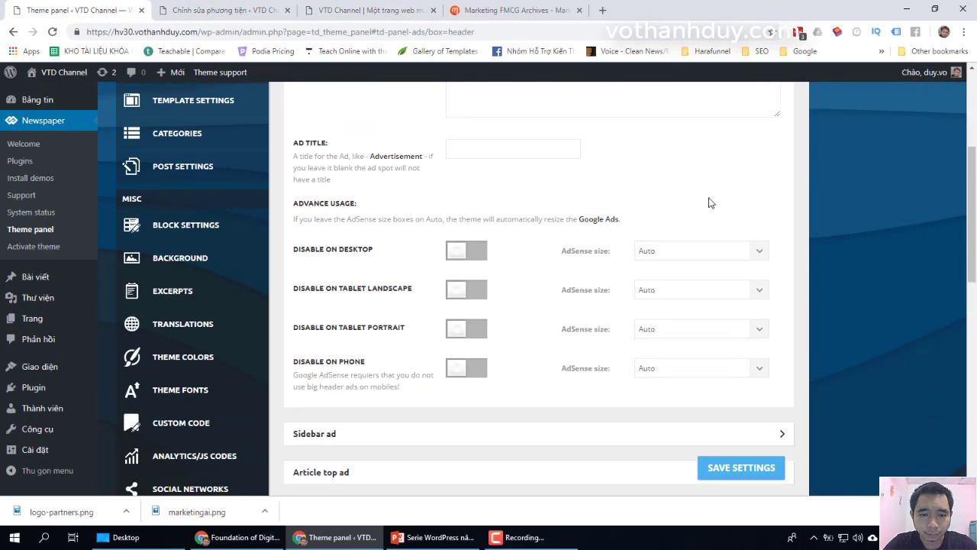
{"action": "scroll", "coordinate": [708, 202], "scroll_direction": "down", "scroll_amount": 1}
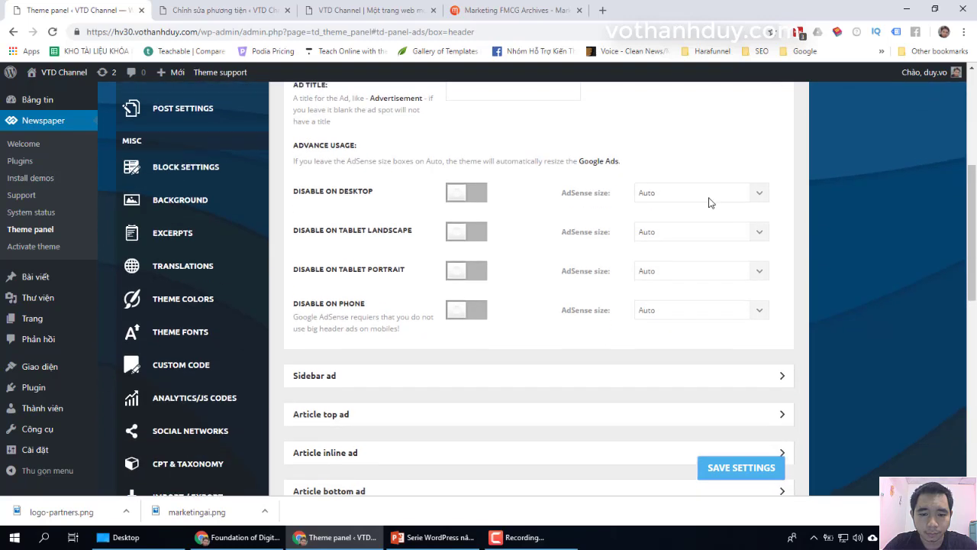
{"action": "scroll", "coordinate": [709, 201], "scroll_direction": "down", "scroll_amount": 1}
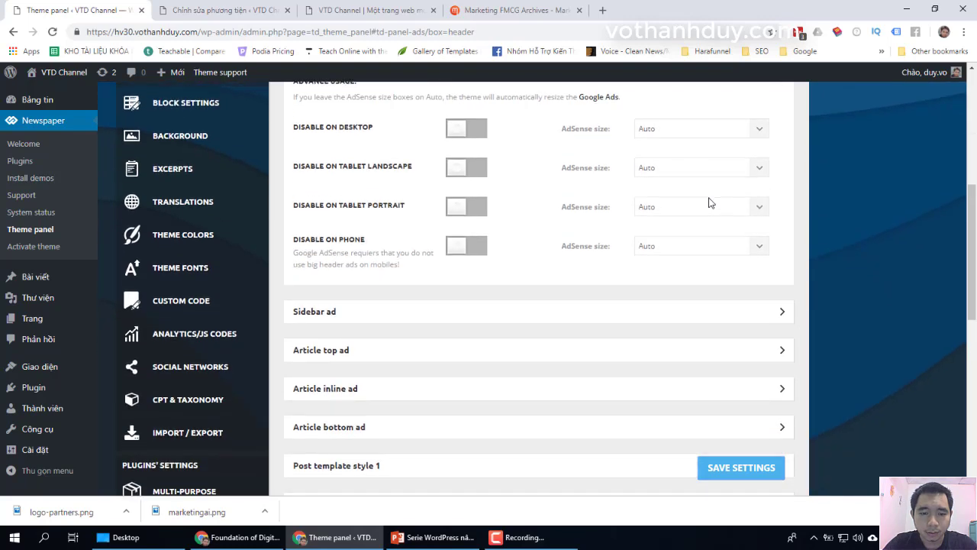
{"action": "scroll", "coordinate": [626, 208], "scroll_direction": "up", "scroll_amount": 5}
{"action": "left_click", "coordinate": [381, 169]}
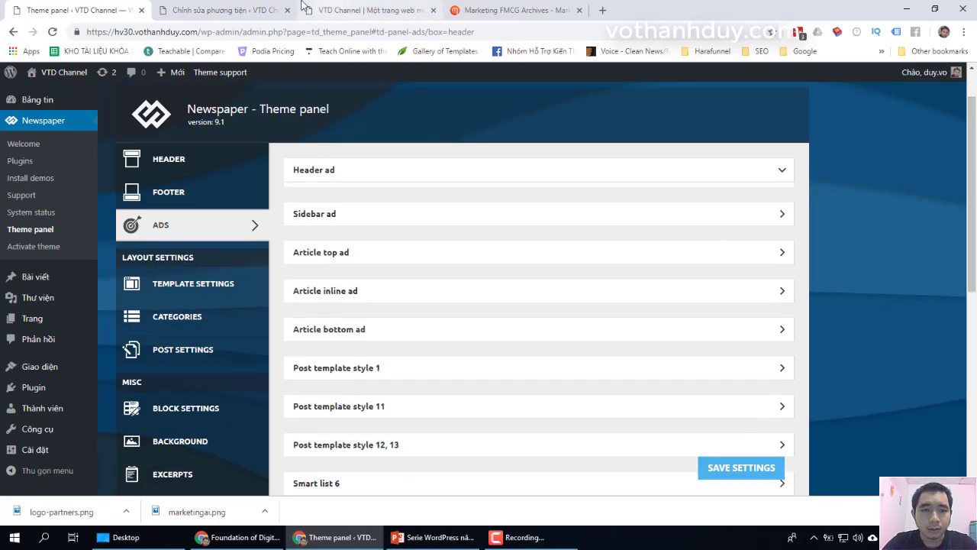
Step: Scroll through the homepage to check the new header, then return to the theme panel
{"action": "left_click", "coordinate": [339, 9]}
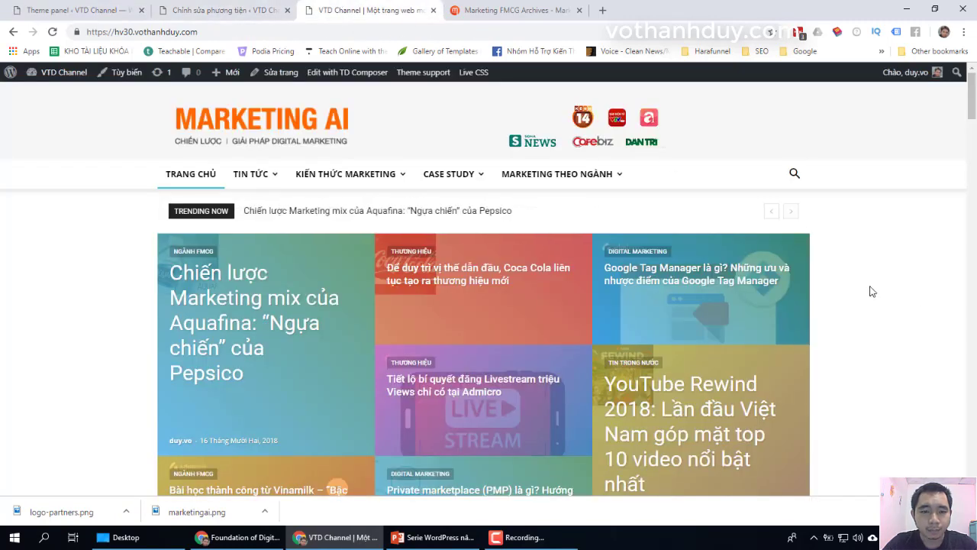
{"action": "scroll", "coordinate": [872, 291], "scroll_direction": "down", "scroll_amount": 1}
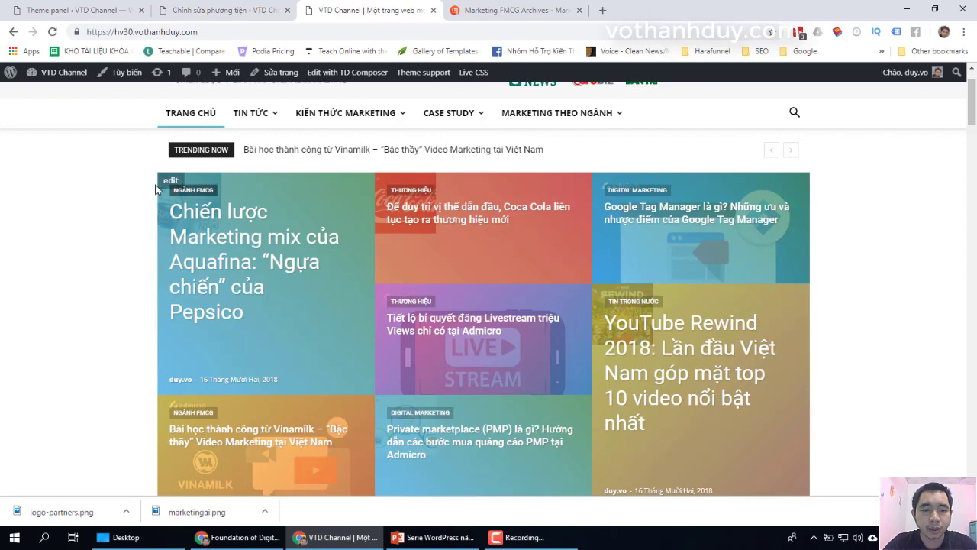
{"action": "scroll", "coordinate": [820, 299], "scroll_direction": "down", "scroll_amount": 4}
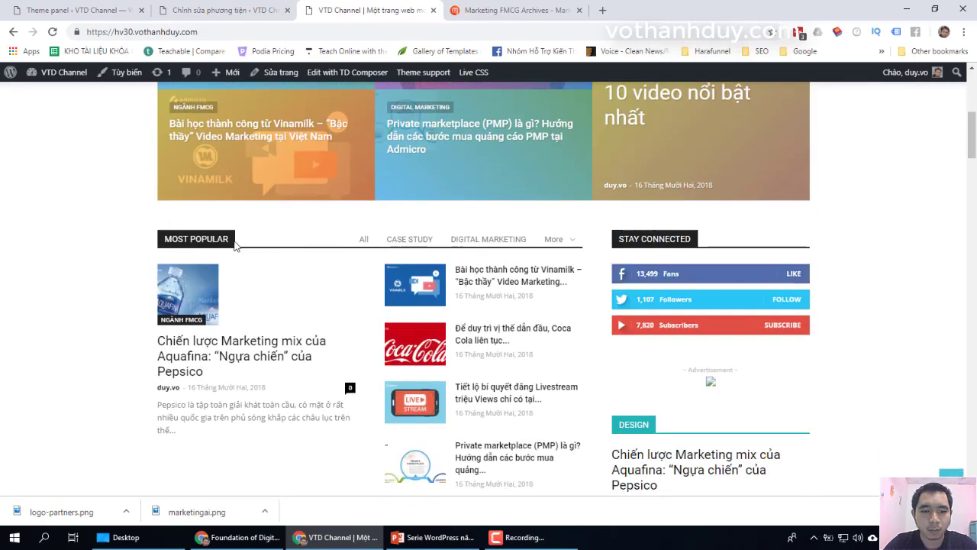
{"action": "scroll", "coordinate": [351, 241], "scroll_direction": "up", "scroll_amount": 5}
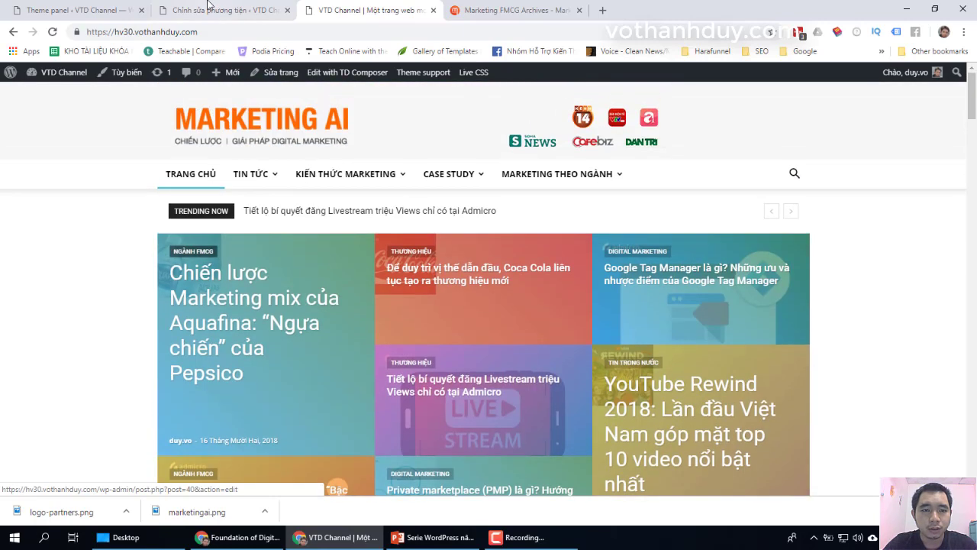
{"action": "left_click", "coordinate": [80, 10]}
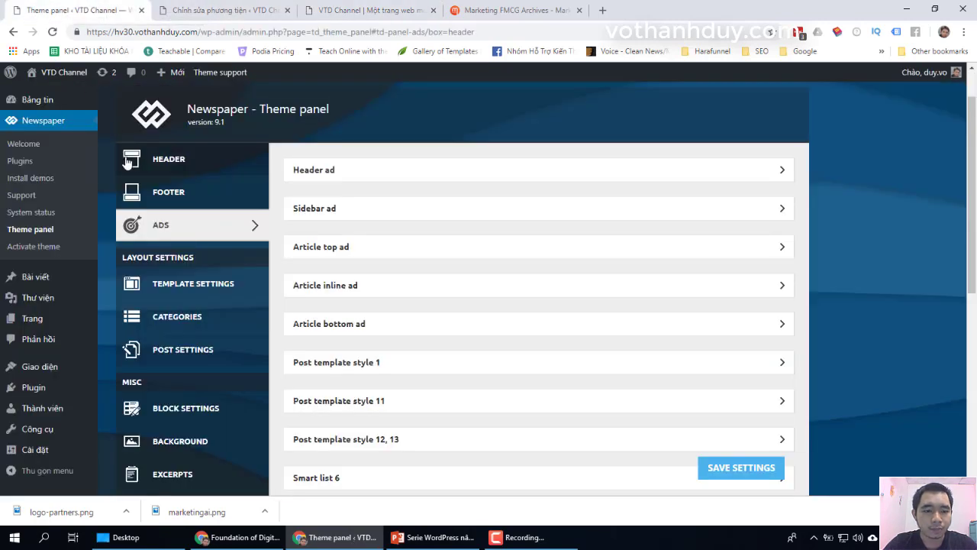
Step: Load the available Vietnamese translation in Translations and confirm overwriting the strings
{"action": "scroll", "coordinate": [109, 231], "scroll_direction": "down", "scroll_amount": 3}
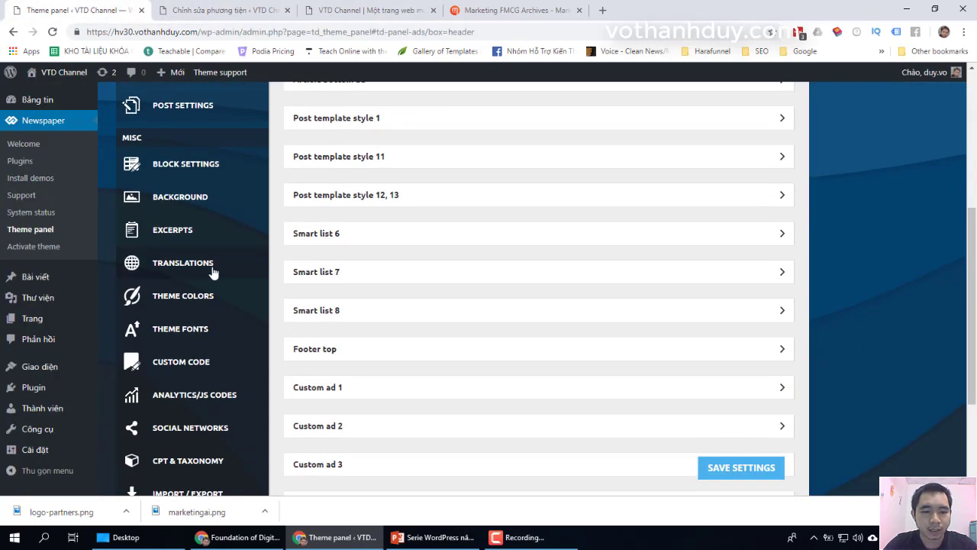
{"action": "left_click", "coordinate": [219, 272]}
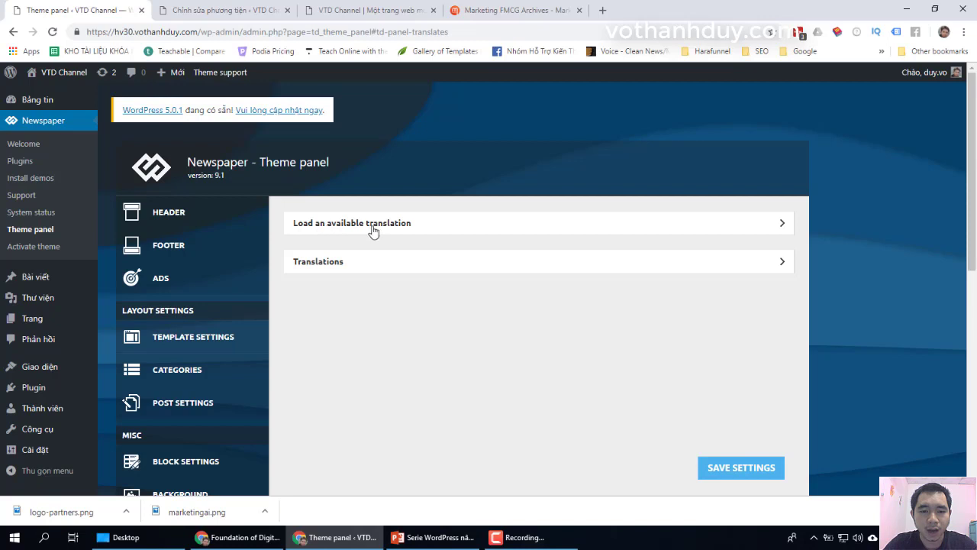
{"action": "left_click", "coordinate": [402, 229]}
{"action": "scroll", "coordinate": [368, 265], "scroll_direction": "down", "scroll_amount": 1}
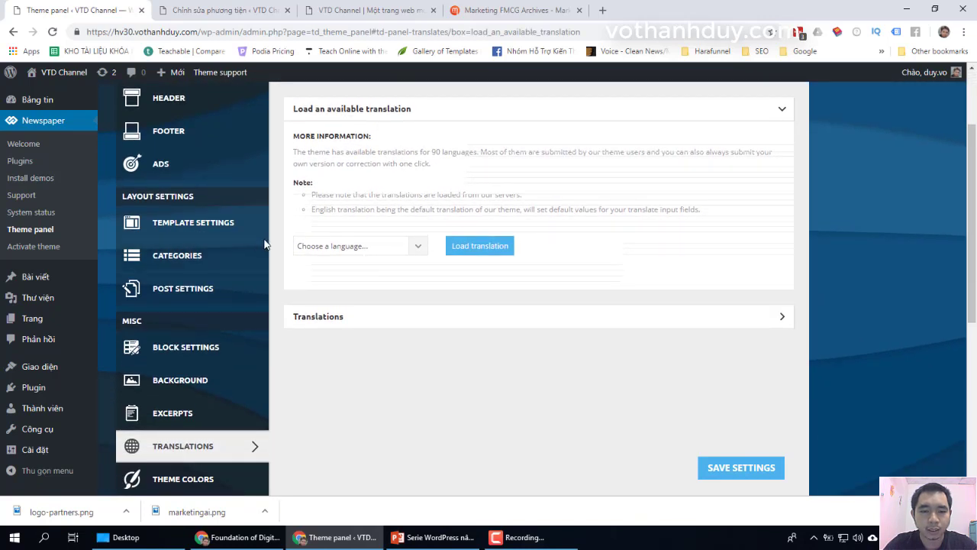
{"action": "left_click", "coordinate": [336, 248]}
{"action": "key", "text": "v"}
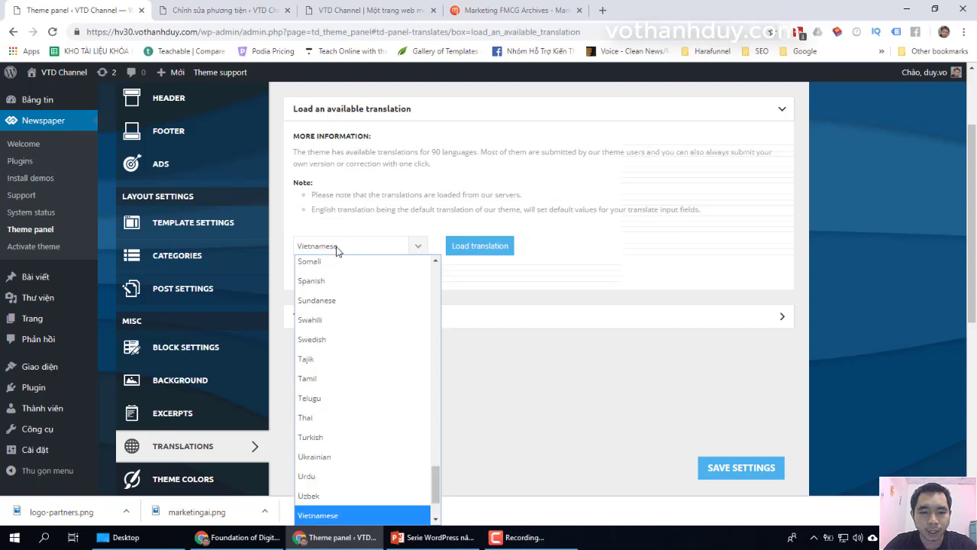
{"action": "left_click", "coordinate": [374, 507]}
{"action": "scroll", "coordinate": [470, 464], "scroll_direction": "down", "scroll_amount": 1}
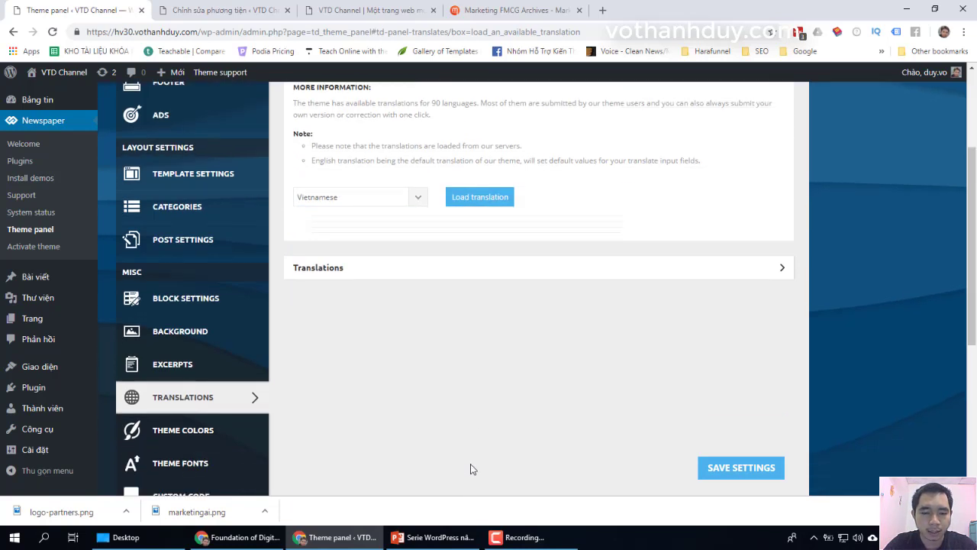
{"action": "left_click", "coordinate": [345, 184]}
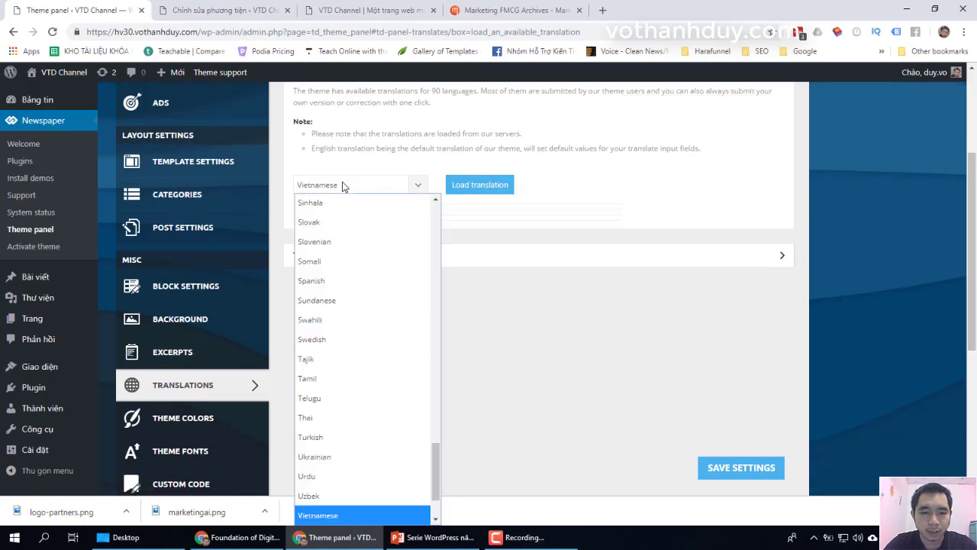
{"action": "left_click", "coordinate": [354, 516]}
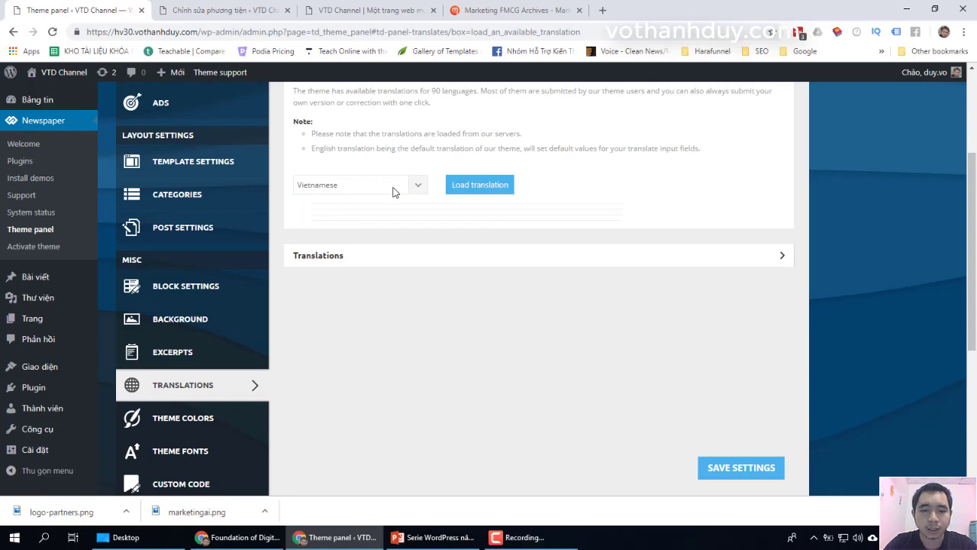
{"action": "left_click", "coordinate": [481, 187]}
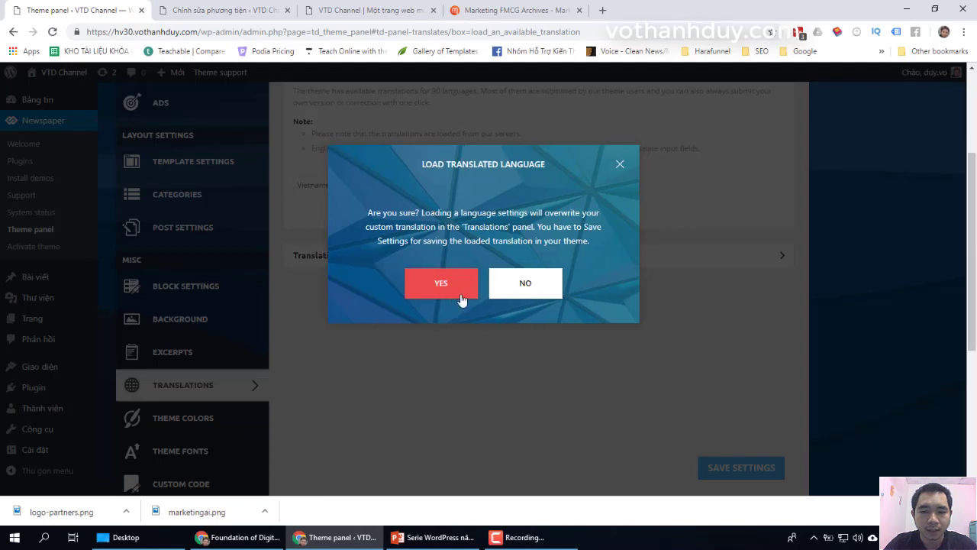
{"action": "left_click", "coordinate": [460, 292]}
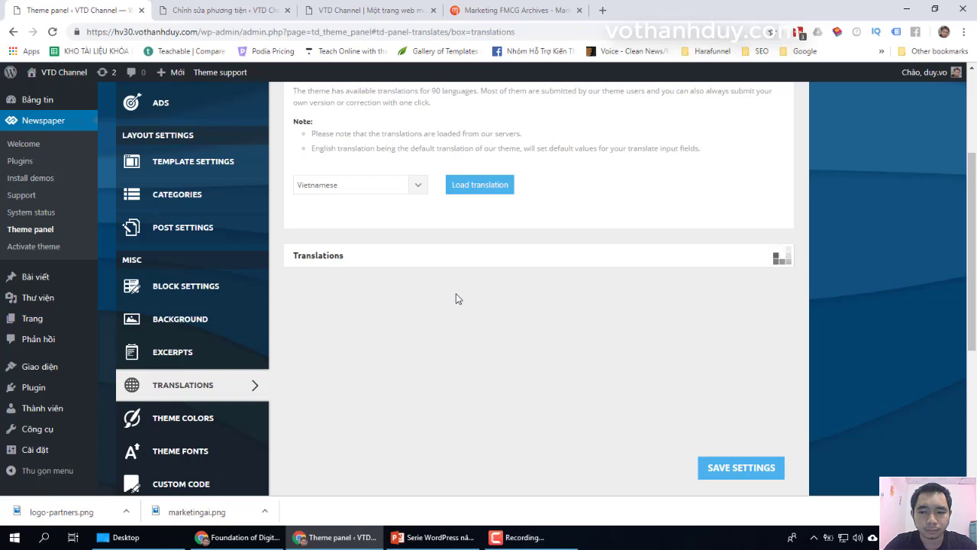
Step: Translate the Share string to 'Chia sẻ'
{"action": "scroll", "coordinate": [457, 298], "scroll_direction": "down", "scroll_amount": 1}
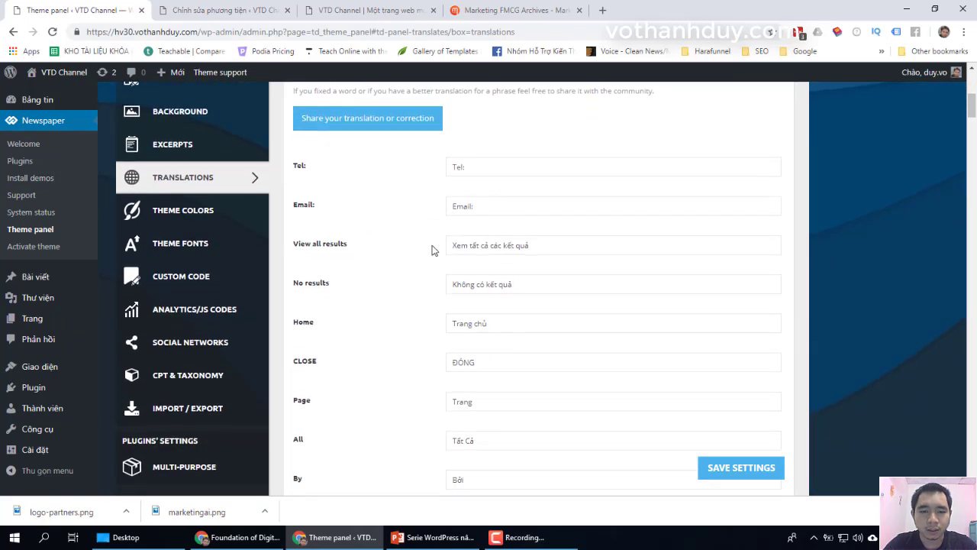
{"action": "scroll", "coordinate": [484, 367], "scroll_direction": "down", "scroll_amount": 5}
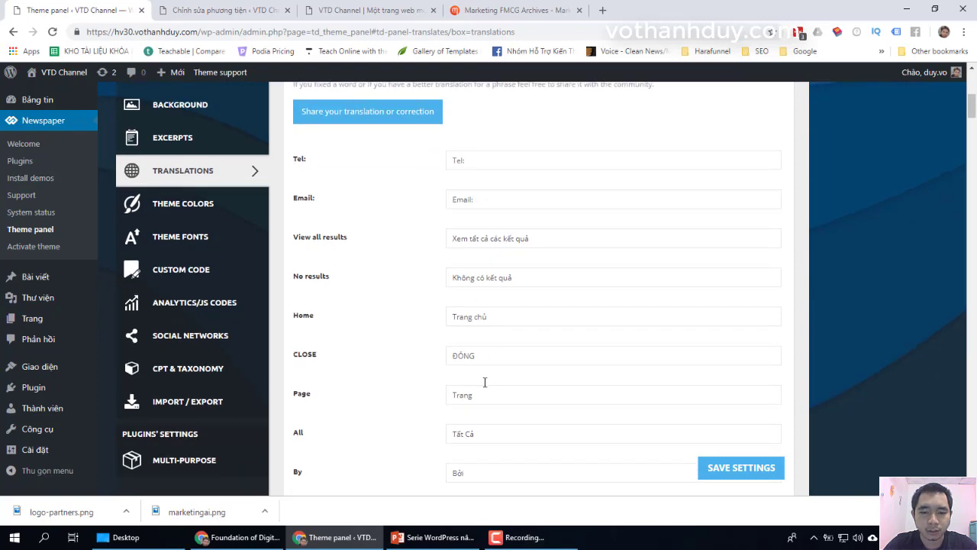
{"action": "scroll", "coordinate": [489, 373], "scroll_direction": "down", "scroll_amount": 5}
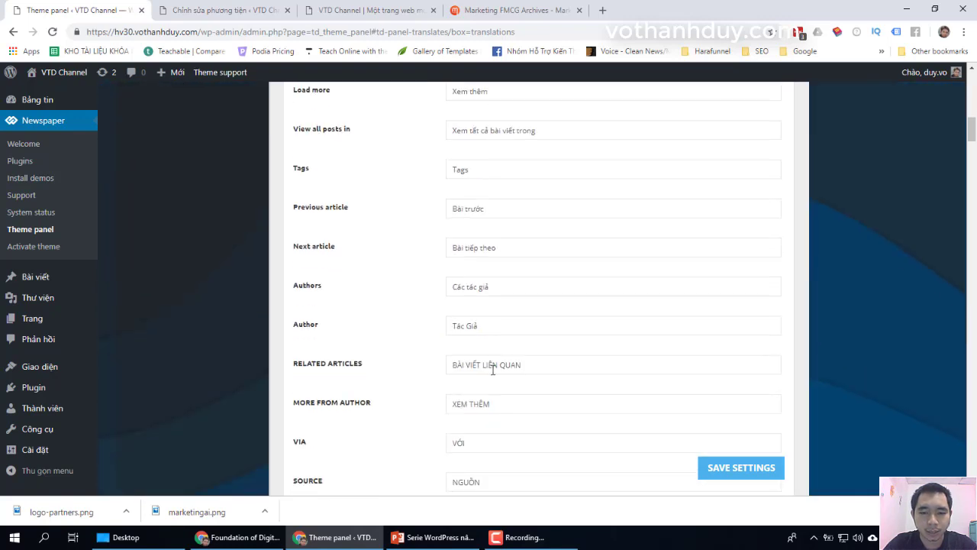
{"action": "scroll", "coordinate": [489, 247], "scroll_direction": "down", "scroll_amount": 2}
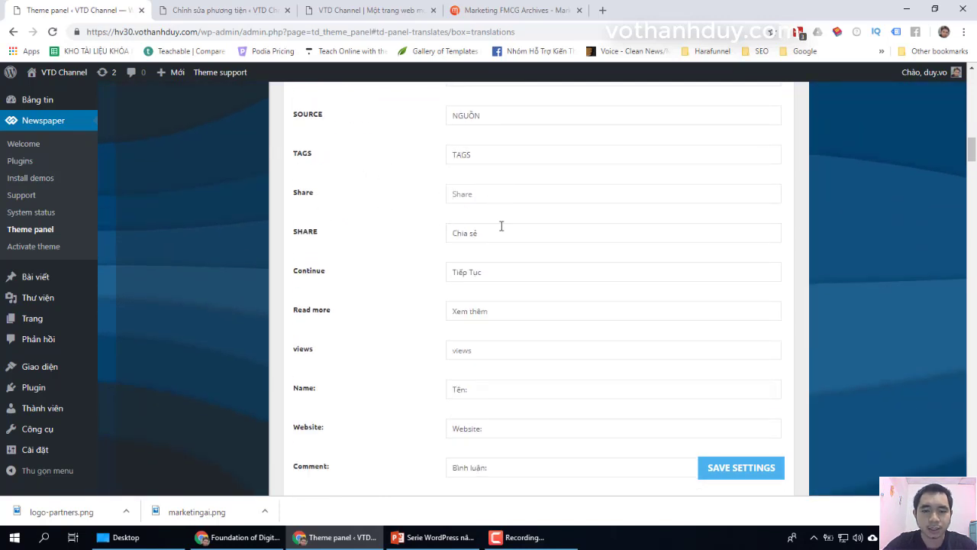
{"action": "type", "text": "Chia sẻ"}
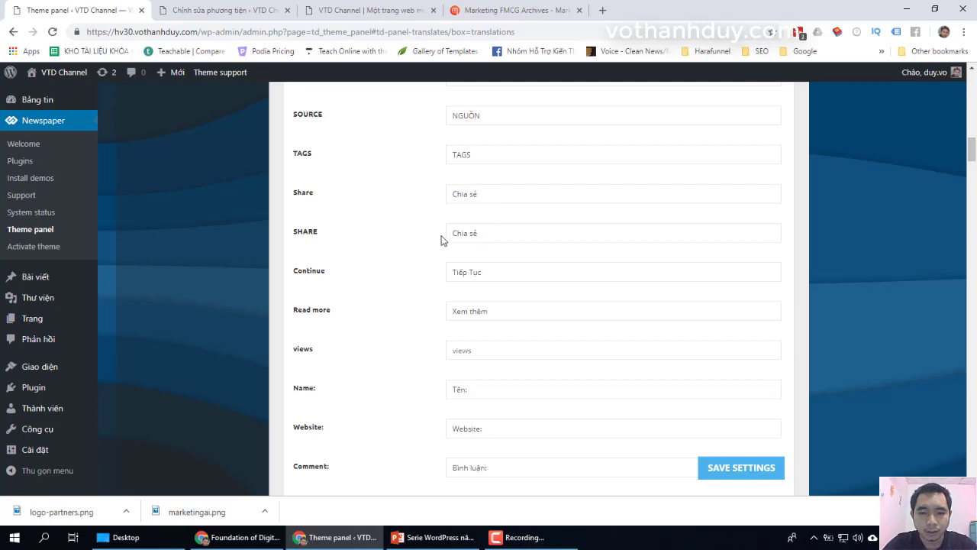
Step: Find and copy the English label 'Please enter your name here' from the Translations list
{"action": "scroll", "coordinate": [481, 252], "scroll_direction": "down", "scroll_amount": 1}
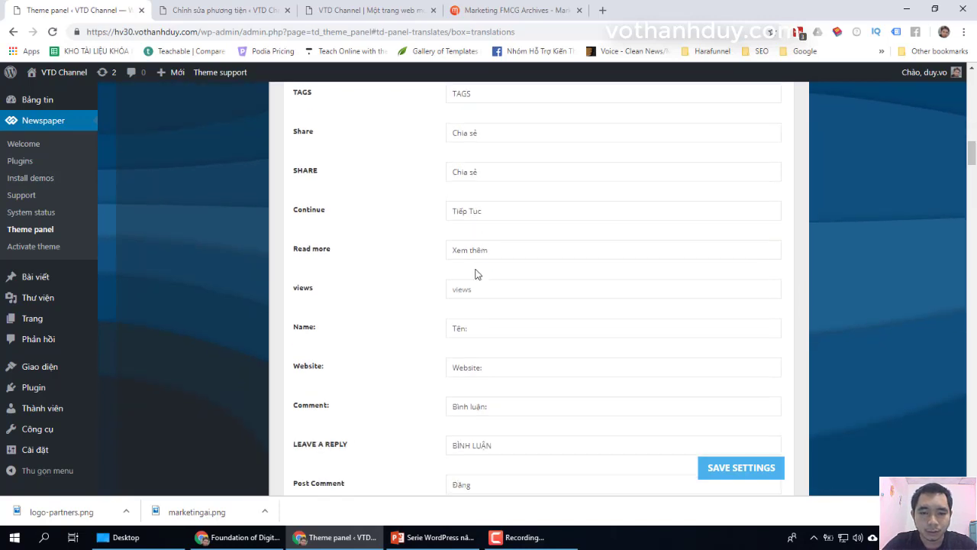
{"action": "scroll", "coordinate": [405, 260], "scroll_direction": "down", "scroll_amount": 1}
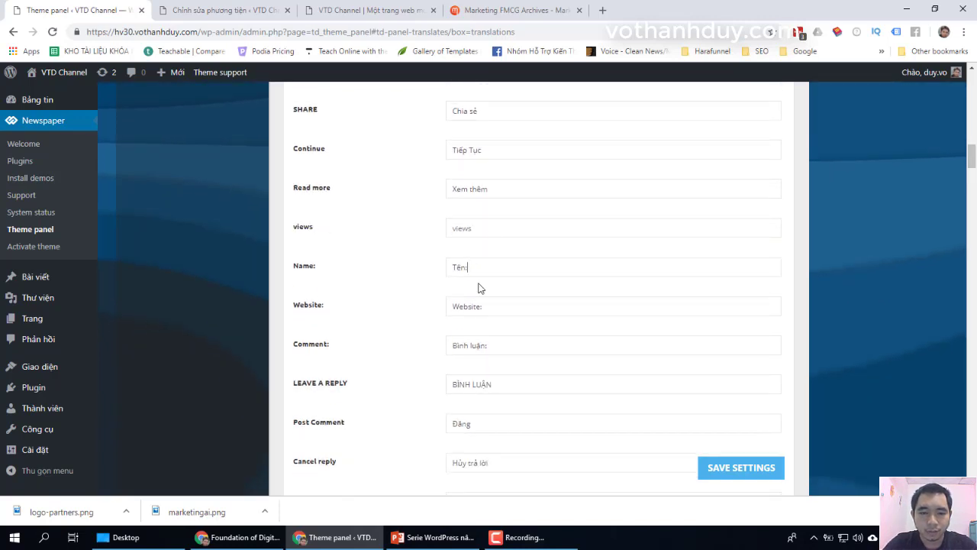
{"action": "scroll", "coordinate": [458, 345], "scroll_direction": "down", "scroll_amount": 1}
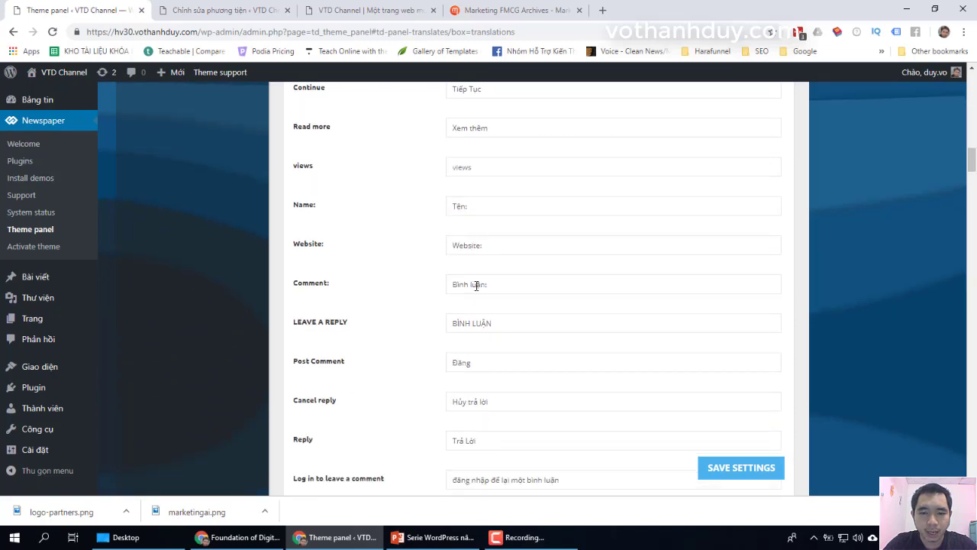
{"action": "scroll", "coordinate": [478, 366], "scroll_direction": "down", "scroll_amount": 4}
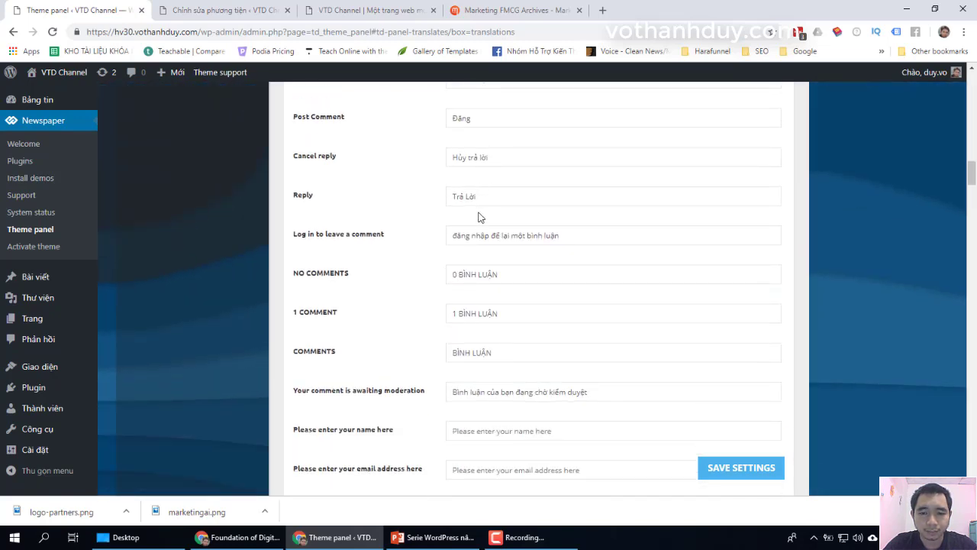
{"action": "scroll", "coordinate": [484, 367], "scroll_direction": "down", "scroll_amount": 4}
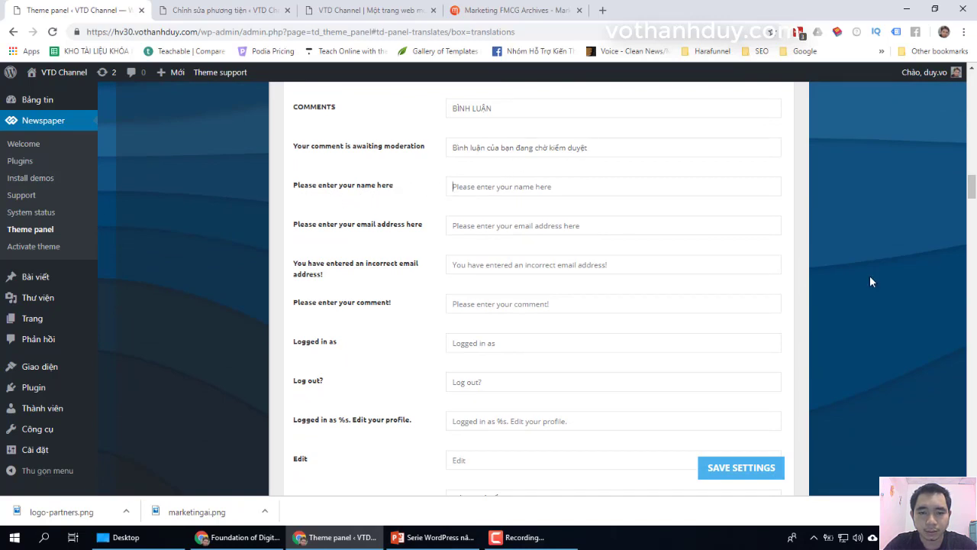
{"action": "scroll", "coordinate": [829, 306], "scroll_direction": "down", "scroll_amount": 13}
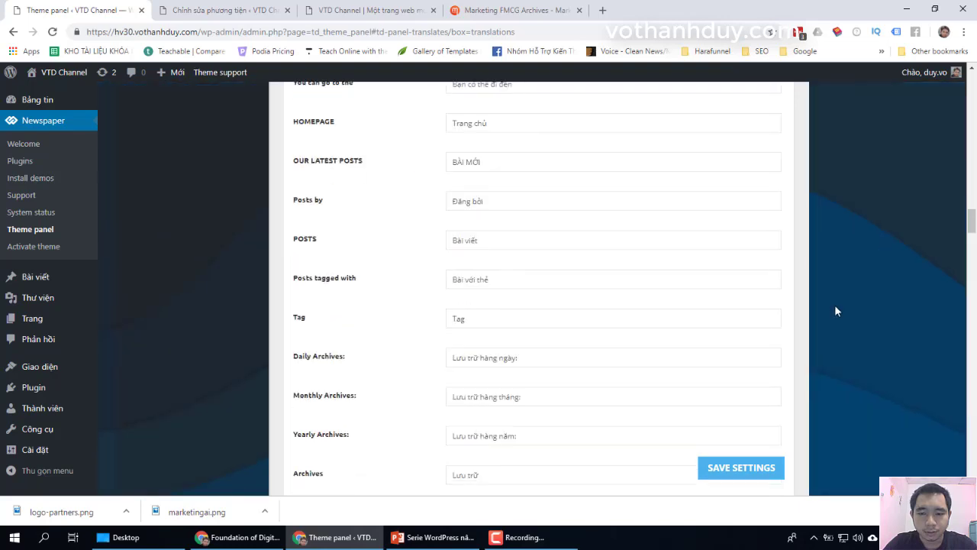
{"action": "scroll", "coordinate": [837, 304], "scroll_direction": "up", "scroll_amount": 12}
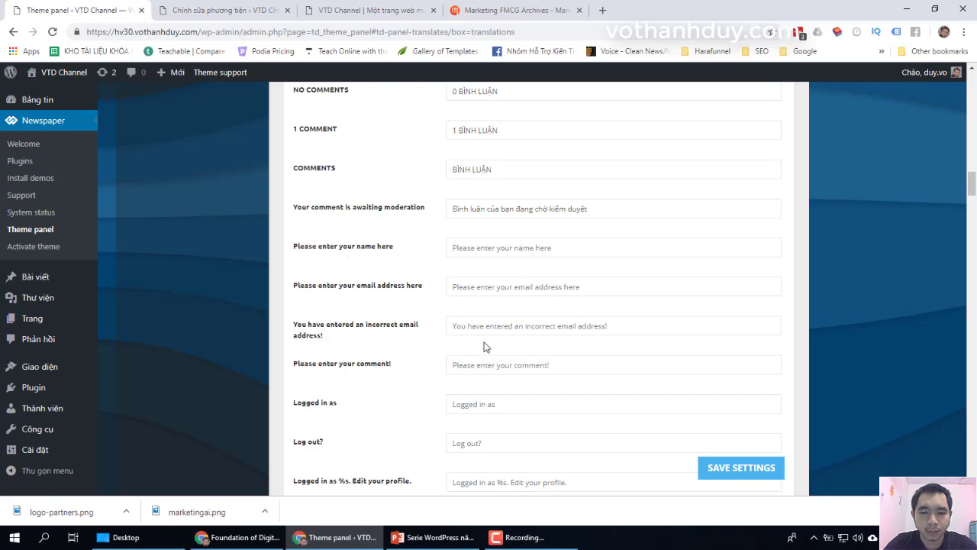
{"action": "scroll", "coordinate": [641, 357], "scroll_direction": "down", "scroll_amount": 2}
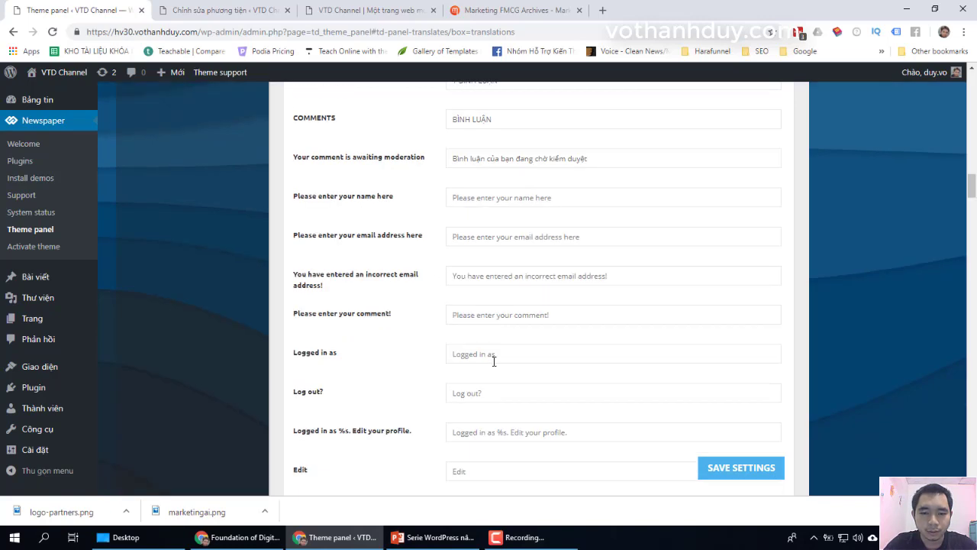
{"action": "scroll", "coordinate": [498, 359], "scroll_direction": "down", "scroll_amount": 20}
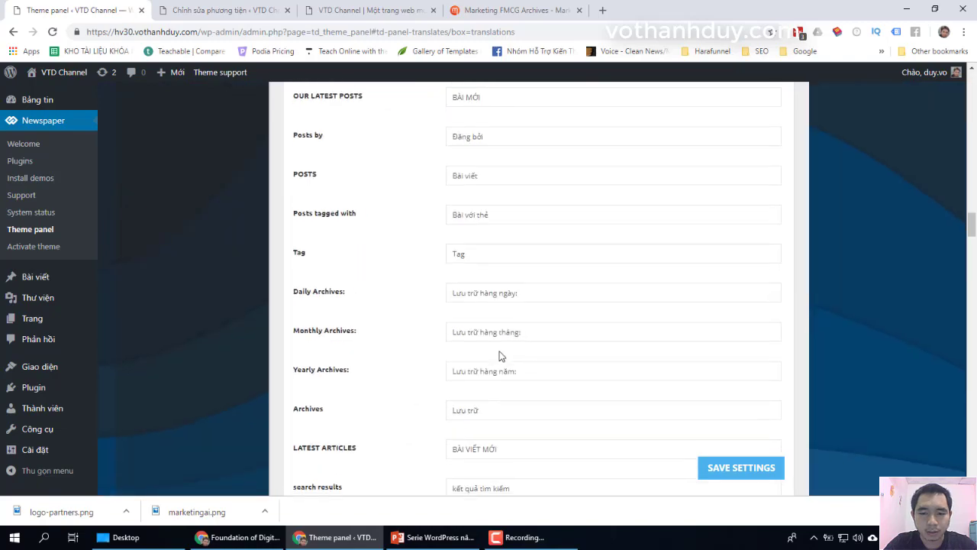
{"action": "scroll", "coordinate": [500, 355], "scroll_direction": "down", "scroll_amount": 20}
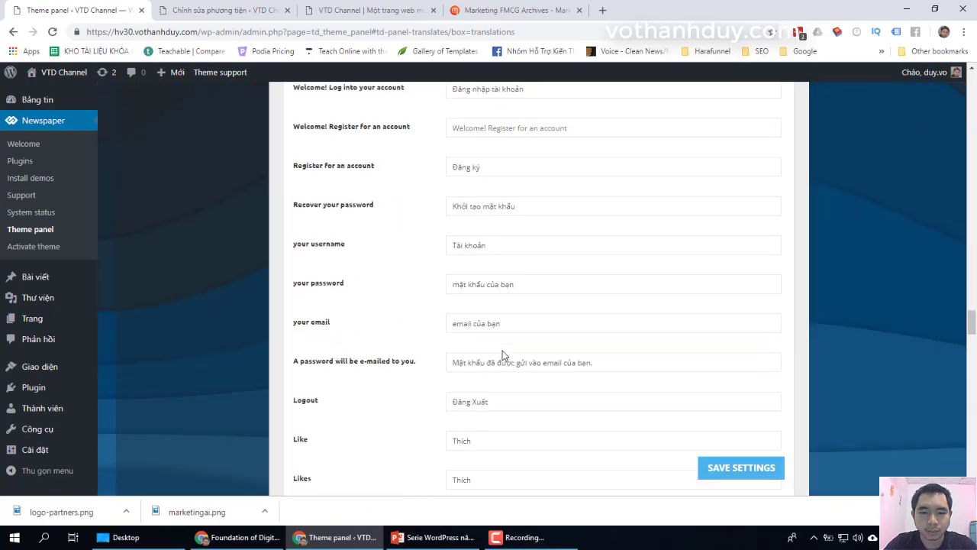
{"action": "scroll", "coordinate": [502, 356], "scroll_direction": "down", "scroll_amount": 20}
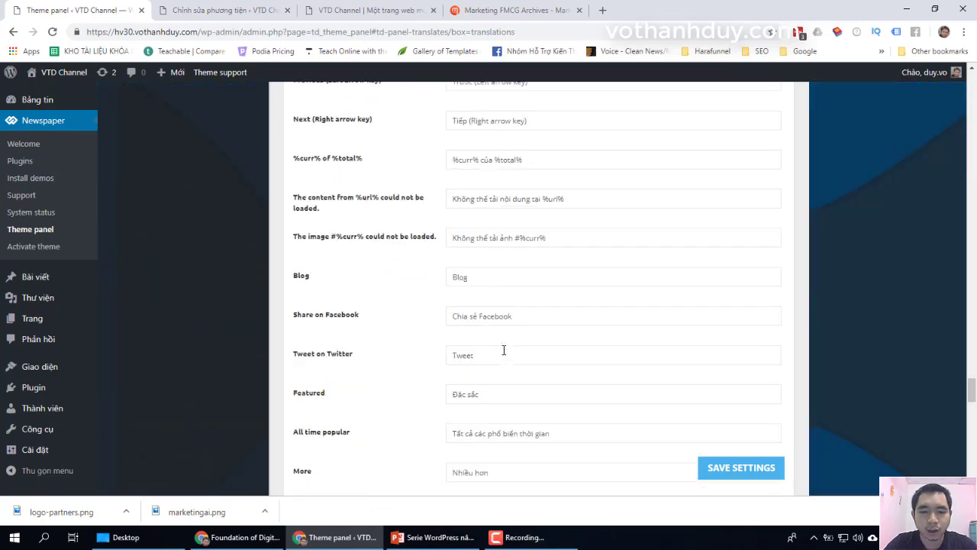
{"action": "scroll", "coordinate": [503, 349], "scroll_direction": "down", "scroll_amount": 10}
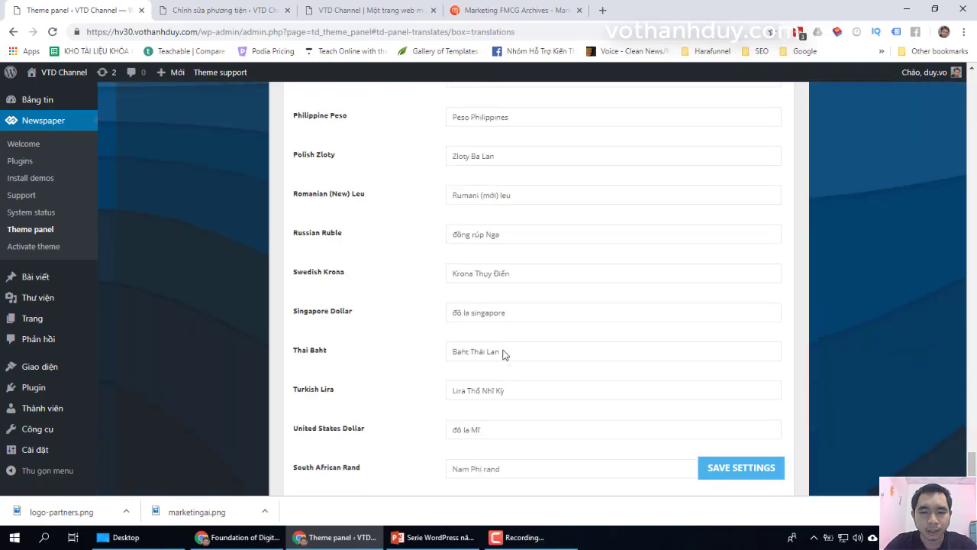
{"action": "scroll", "coordinate": [503, 350], "scroll_direction": "up", "scroll_amount": 3}
{"action": "scroll", "coordinate": [503, 350], "scroll_direction": "up", "scroll_amount": 20}
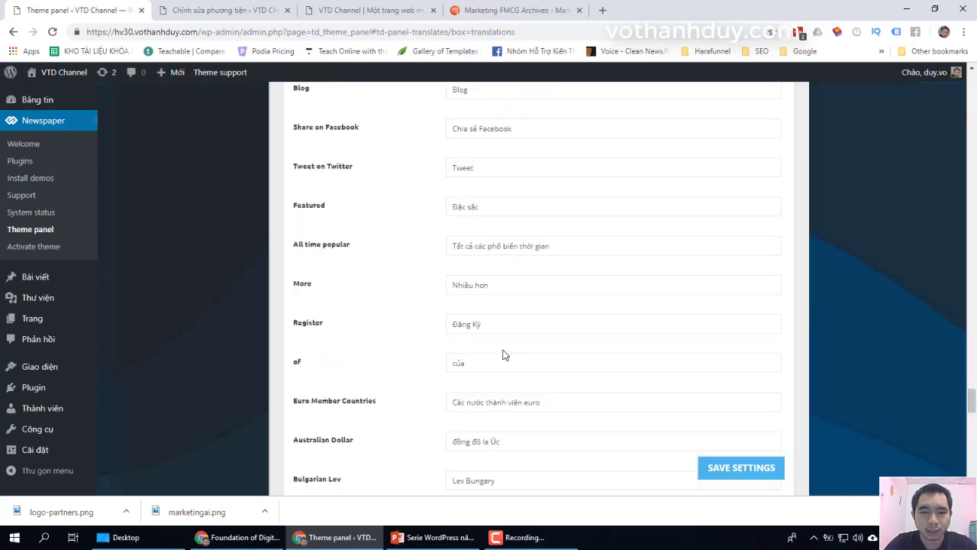
{"action": "scroll", "coordinate": [504, 349], "scroll_direction": "up", "scroll_amount": 15}
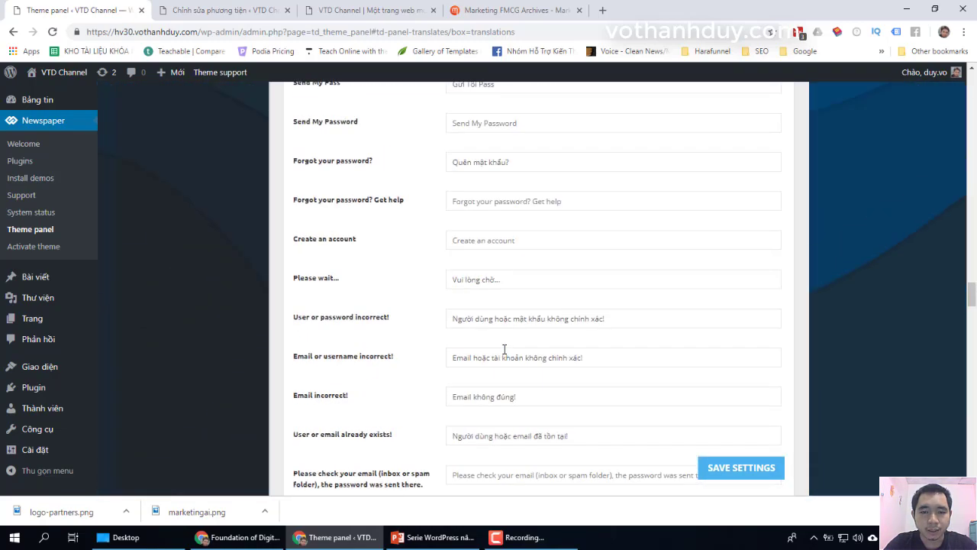
{"action": "scroll", "coordinate": [504, 348], "scroll_direction": "up", "scroll_amount": 20}
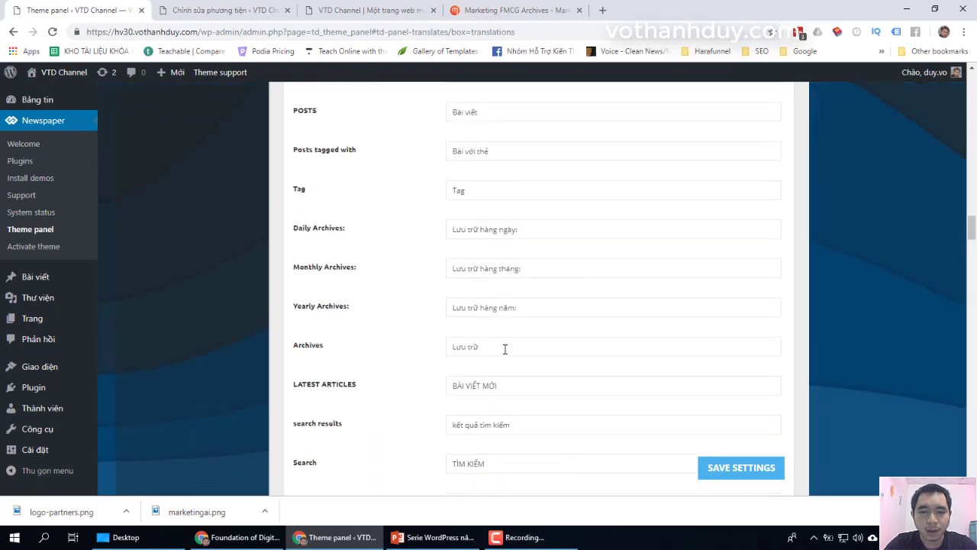
{"action": "scroll", "coordinate": [505, 349], "scroll_direction": "up", "scroll_amount": 5}
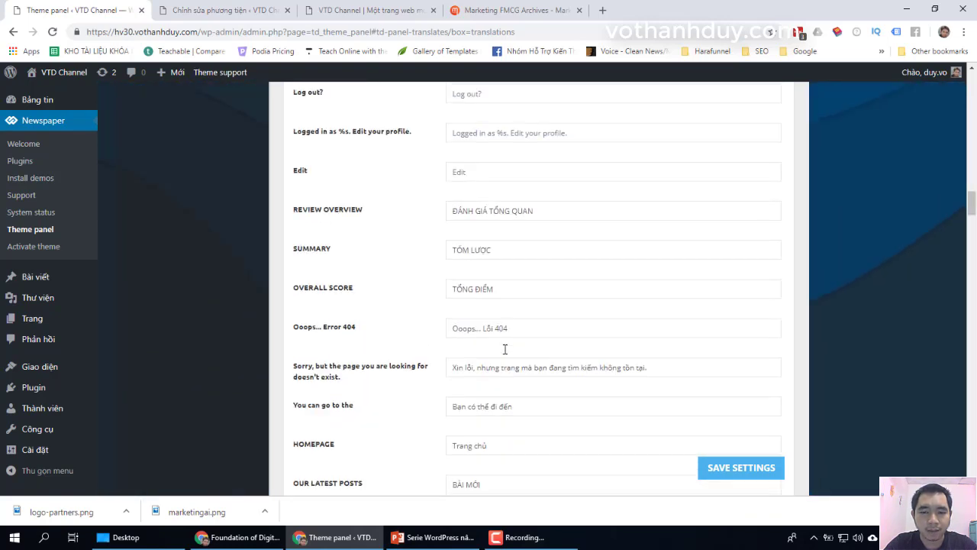
{"action": "scroll", "coordinate": [505, 348], "scroll_direction": "up", "scroll_amount": 3}
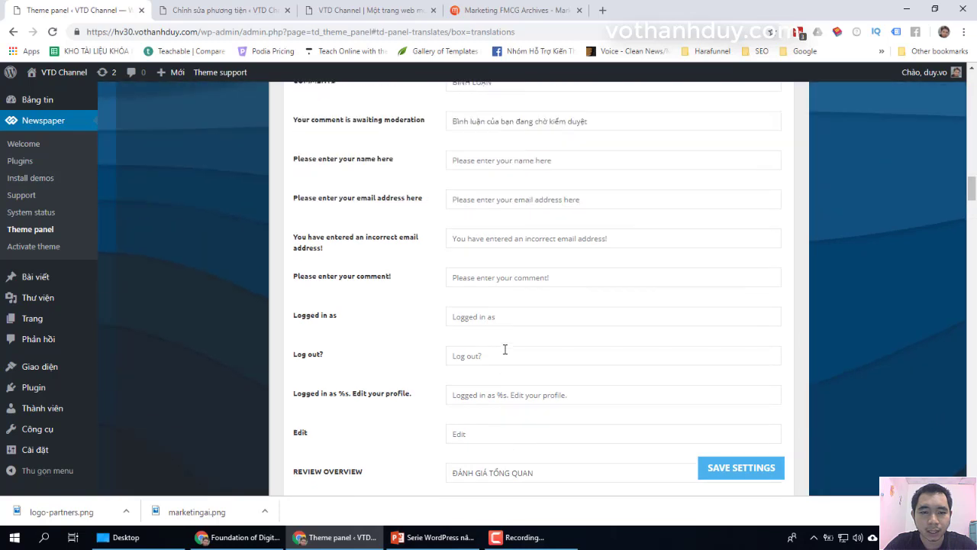
{"action": "scroll", "coordinate": [505, 349], "scroll_direction": "up", "scroll_amount": 1}
{"action": "left_click", "coordinate": [317, 216]}
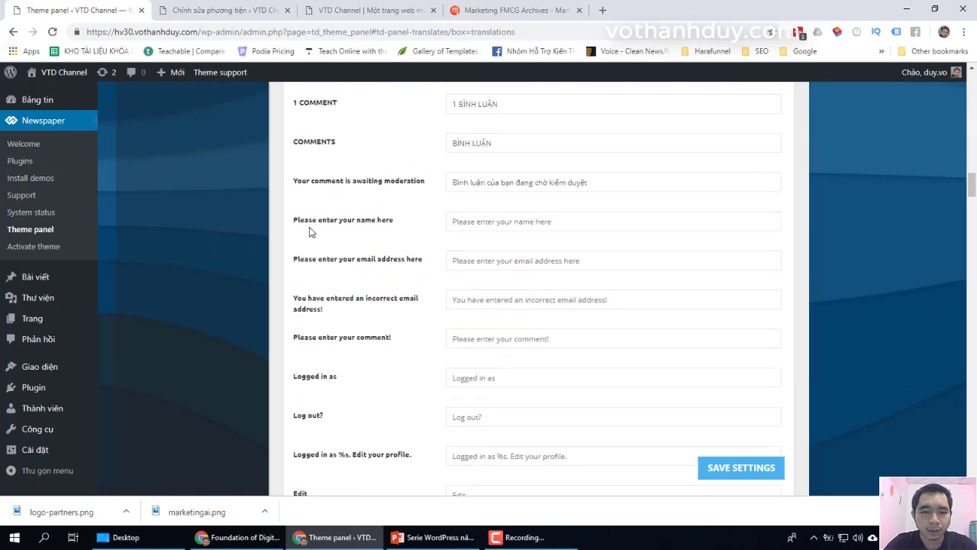
{"action": "triple_click", "coordinate": [333, 219]}
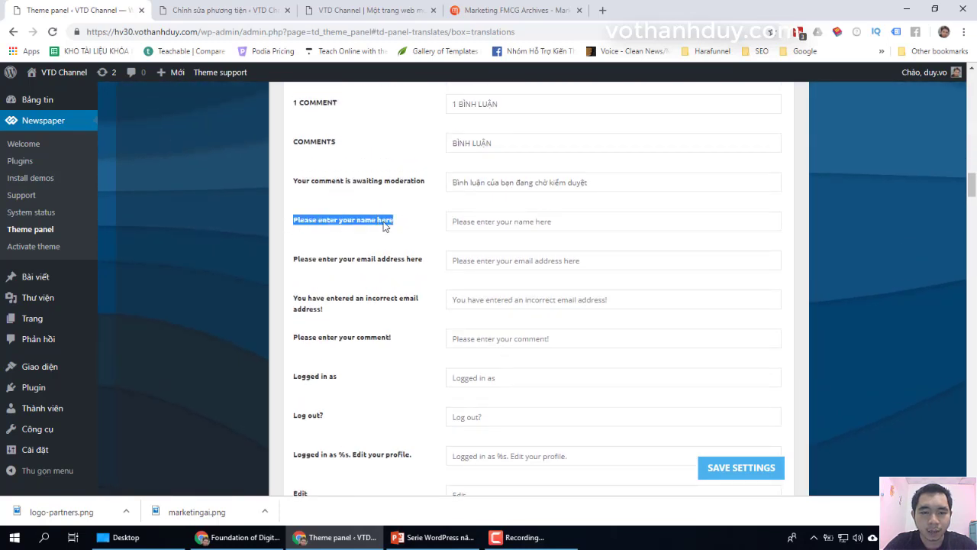
{"action": "right_click", "coordinate": [371, 222]}
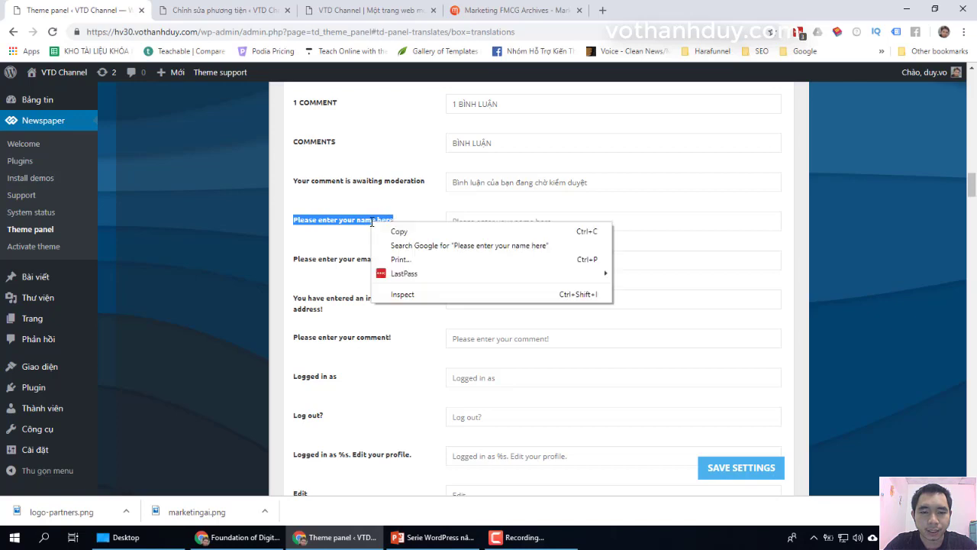
{"action": "left_click", "coordinate": [422, 233]}
{"action": "left_click", "coordinate": [603, 11]}
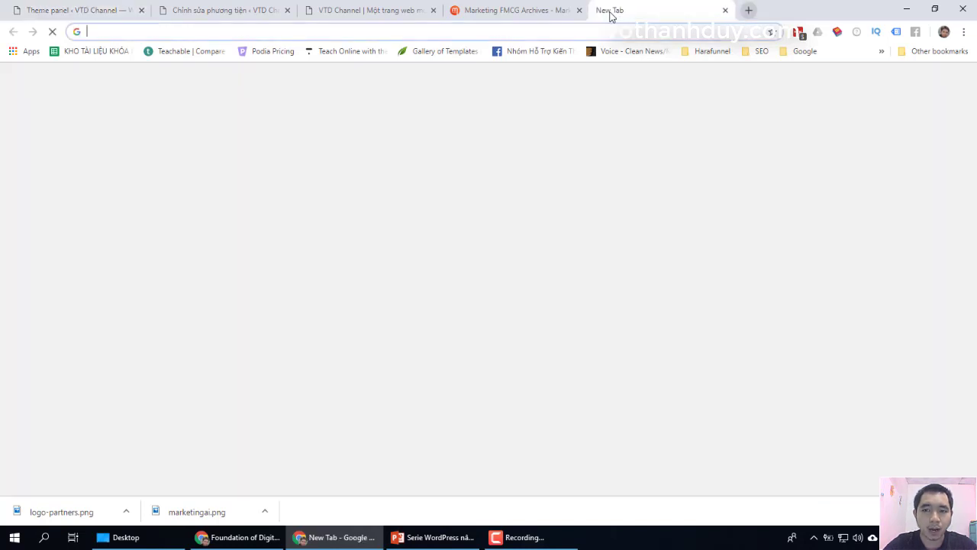
Step: Translate the label in Google Translate and copy 'Vui lòng nhập tên của bạn ở đây'
{"action": "type", "text": "translate.google.com"}
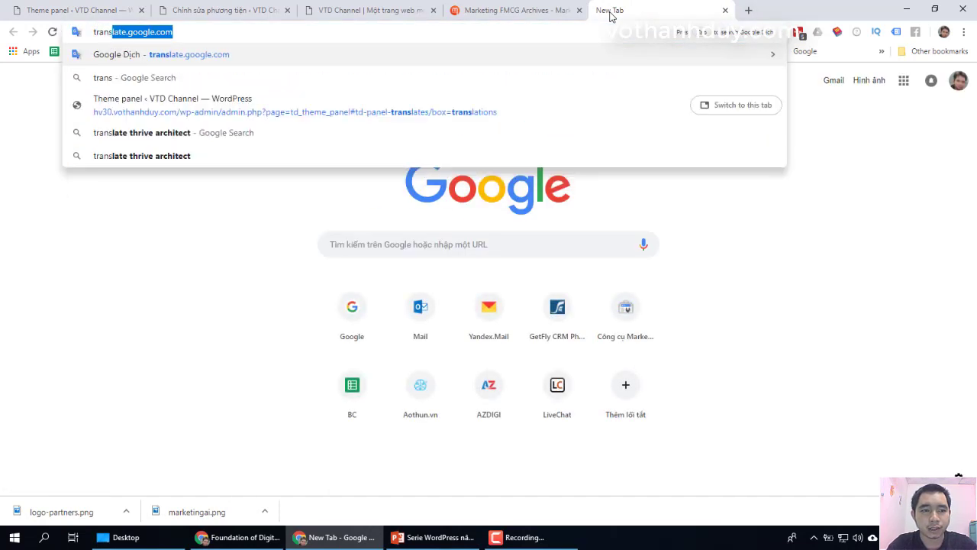
{"action": "key", "text": "Return"}
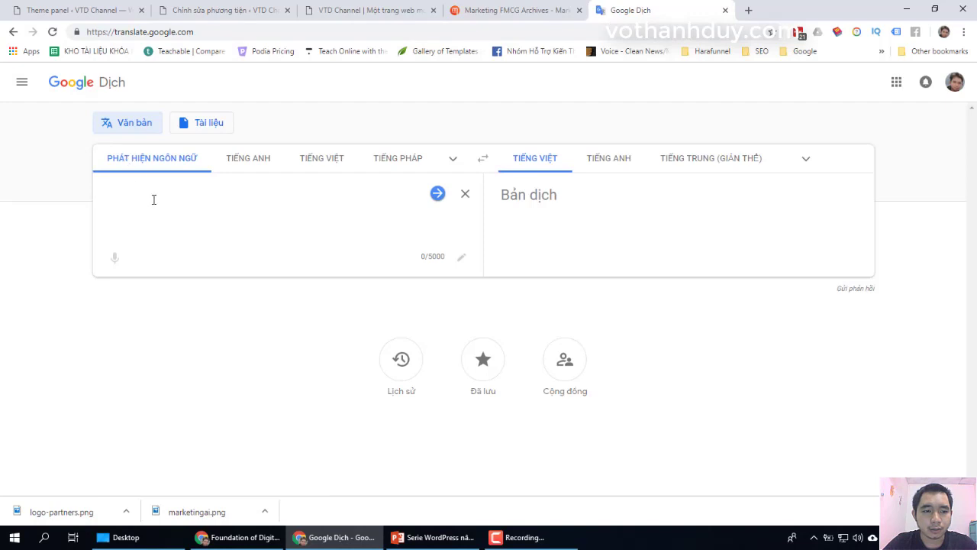
{"action": "key", "text": "ctrl+v"}
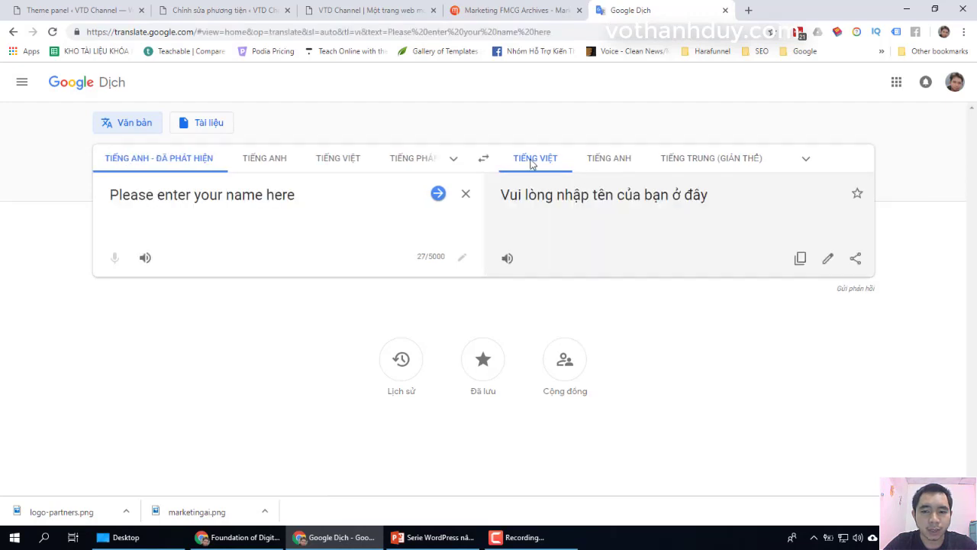
{"action": "left_click", "coordinate": [532, 163]}
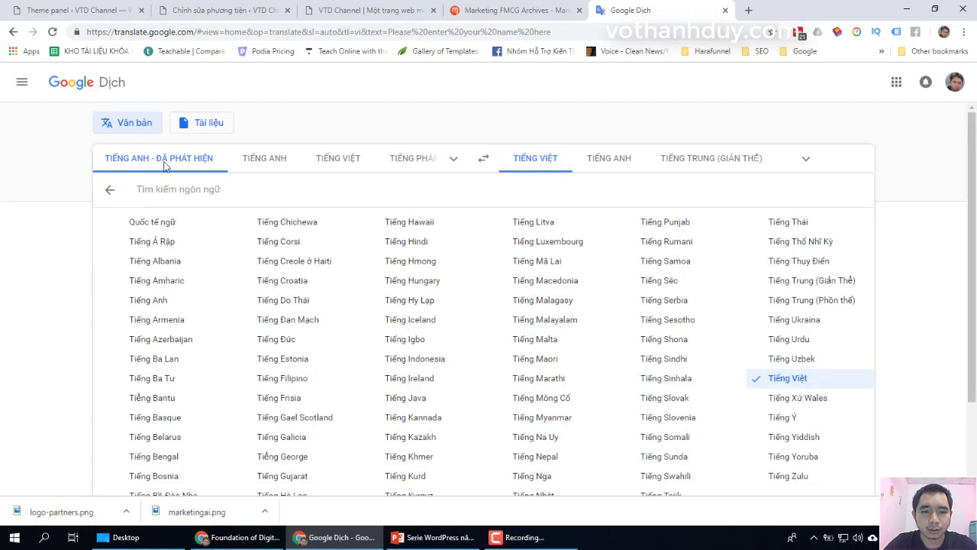
{"action": "left_click", "coordinate": [811, 161]}
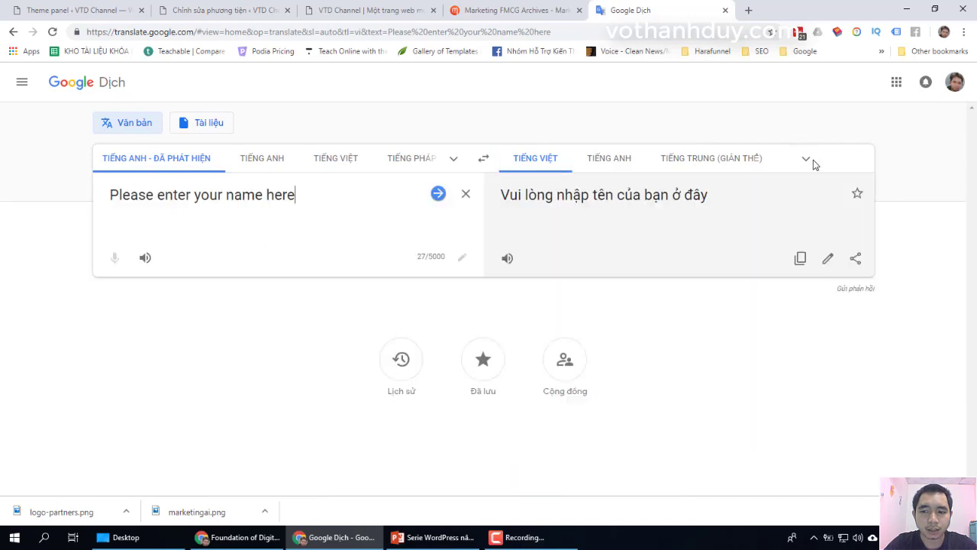
{"action": "triple_click", "coordinate": [565, 204]}
{"action": "left_click", "coordinate": [671, 194]}
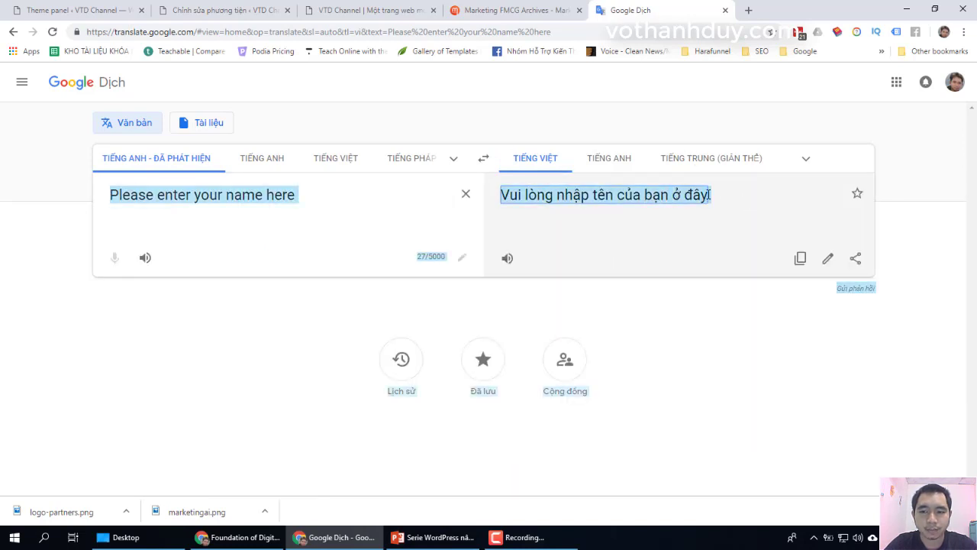
{"action": "left_click_drag", "start_coordinate": [710, 195], "coordinate": [503, 197]}
{"action": "right_click", "coordinate": [503, 197]}
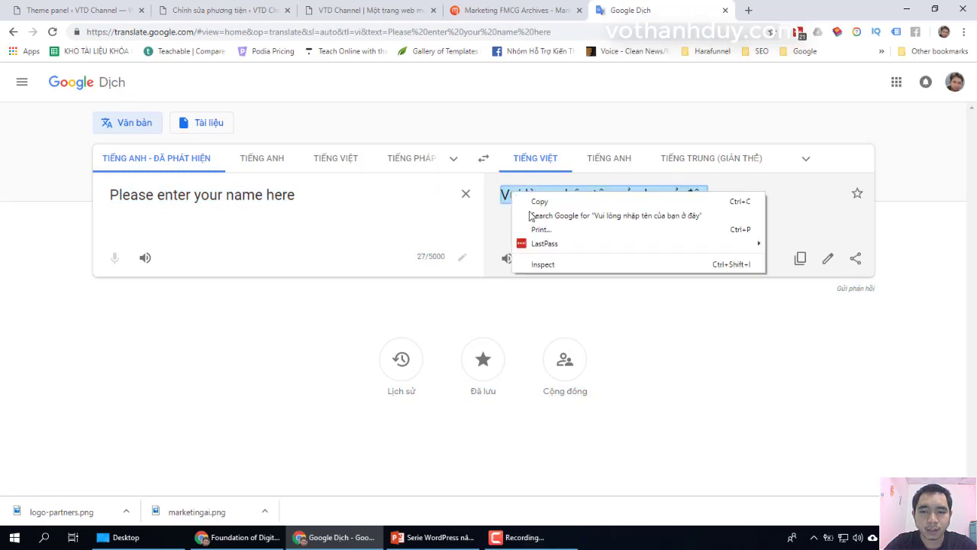
{"action": "left_click", "coordinate": [543, 200]}
{"action": "left_click", "coordinate": [55, 10]}
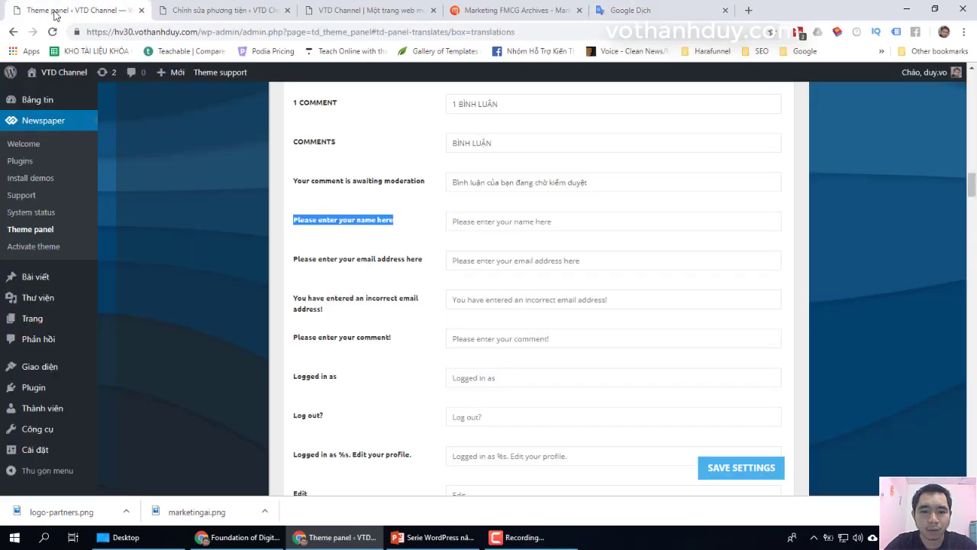
Step: Paste 'Vui lòng nhập tên của bạn ở đây' into the name-prompt field, then load the email prompt into Google Translate
{"action": "left_click", "coordinate": [516, 229]}
{"action": "key", "text": "ctrl+v"}
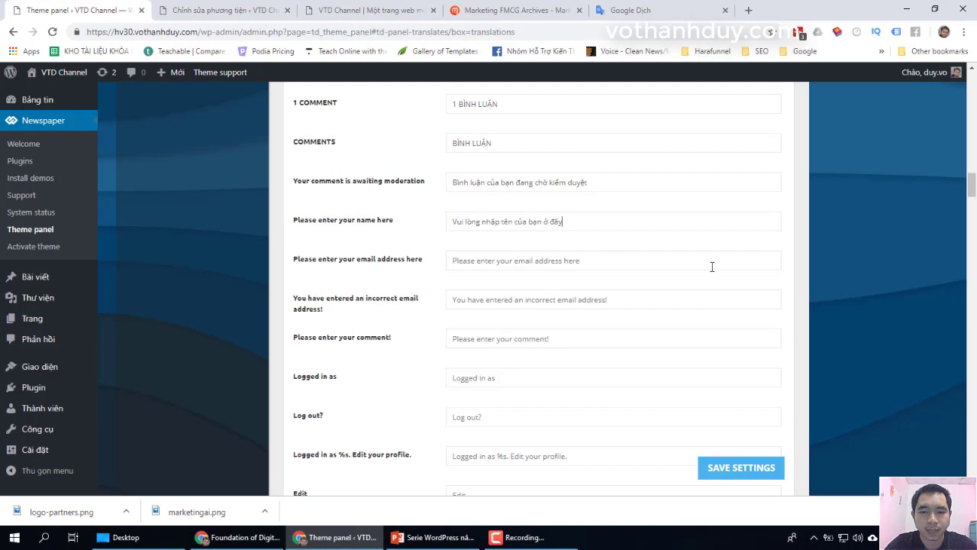
{"action": "left_click_drag", "start_coordinate": [424, 261], "coordinate": [296, 264]}
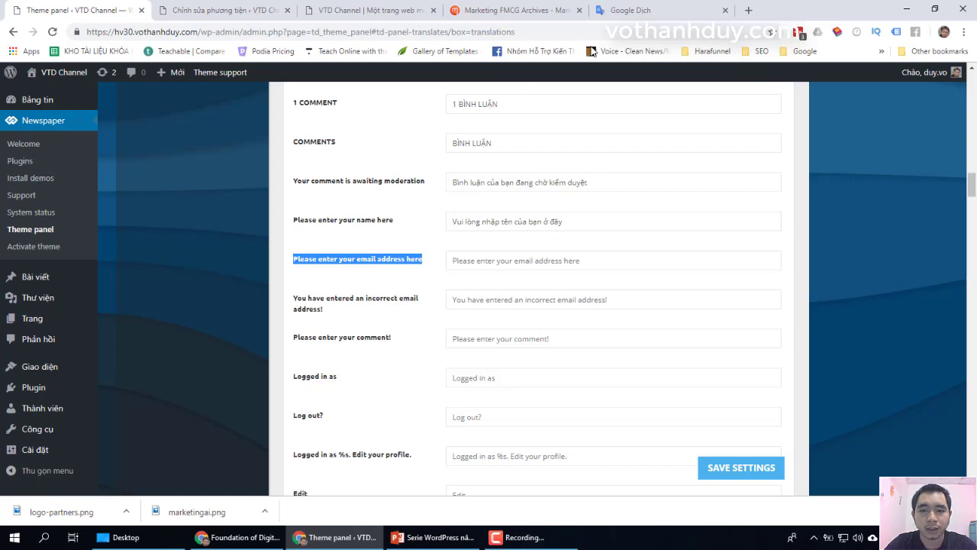
{"action": "left_click", "coordinate": [626, 10]}
{"action": "left_click", "coordinate": [326, 224]}
{"action": "key", "text": "ctrl+a"}
{"action": "key", "text": "ctrl+v"}
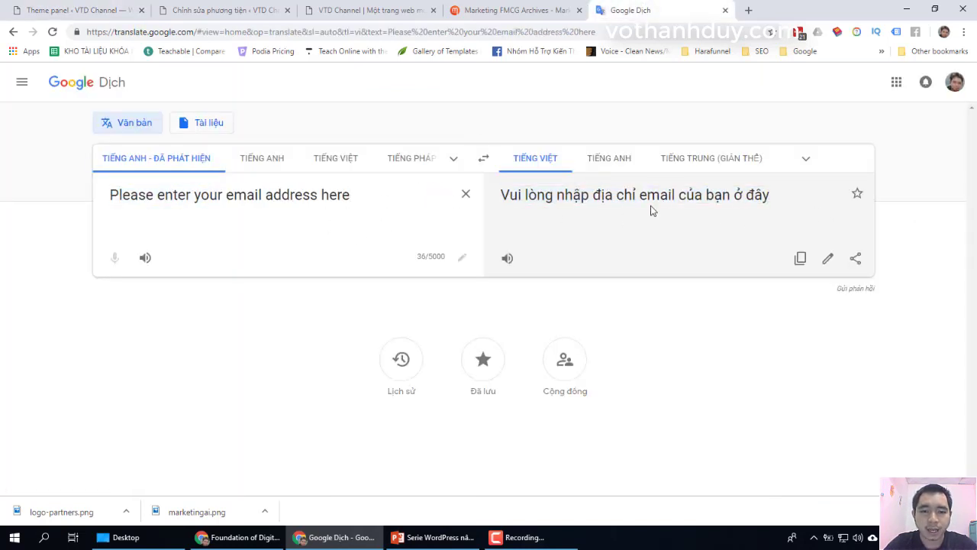
Step: Copy Google Translate's Vietnamese version of the email prompt
{"action": "triple_click", "coordinate": [576, 207]}
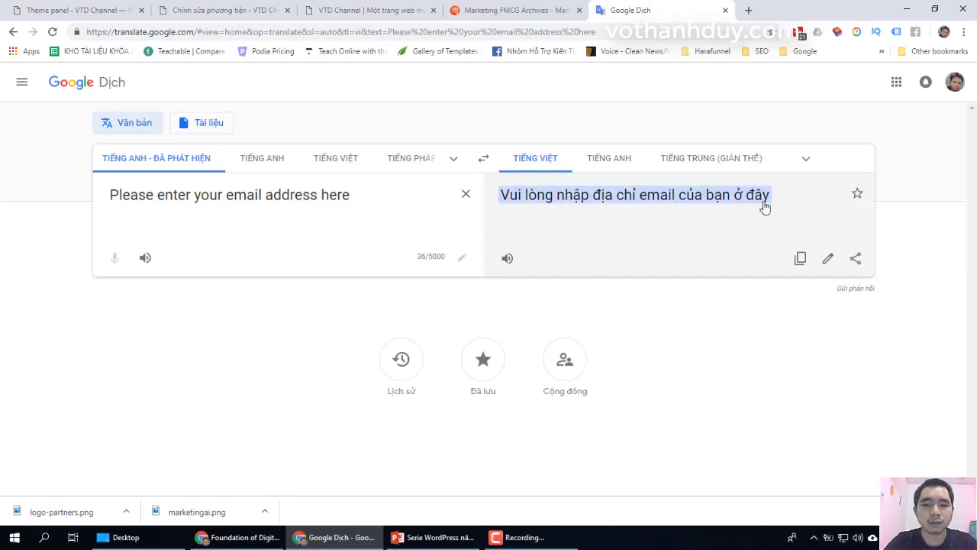
{"action": "left_click", "coordinate": [572, 190]}
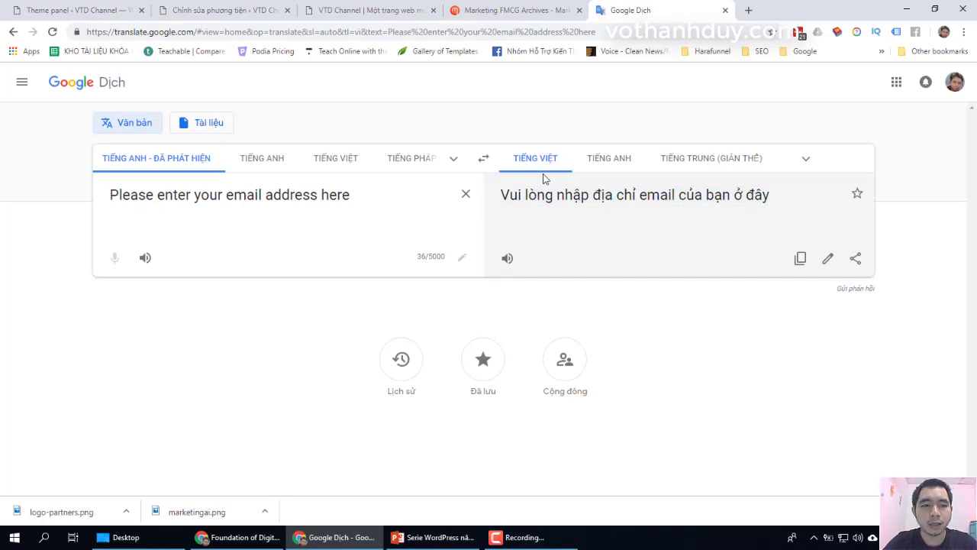
{"action": "triple_click", "coordinate": [534, 201]}
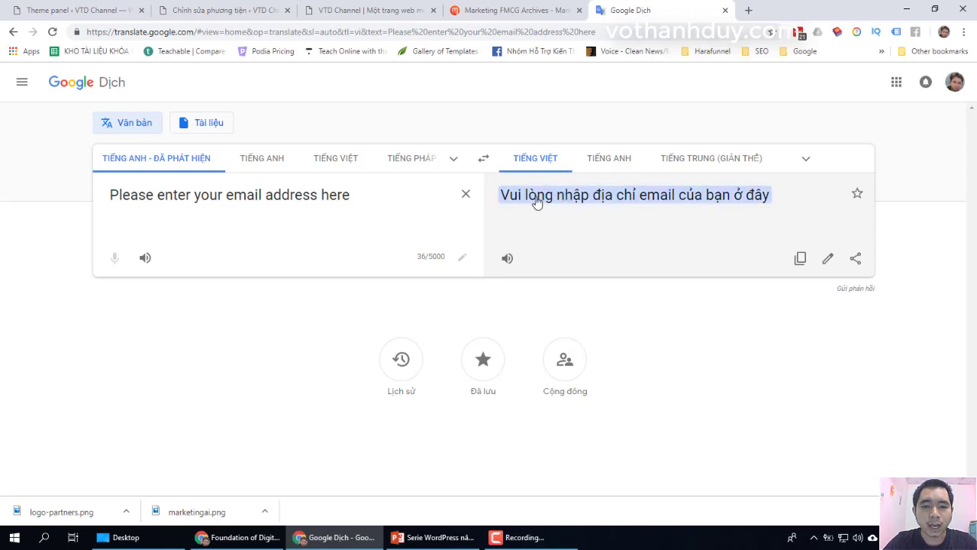
{"action": "left_click", "coordinate": [726, 213]}
{"action": "left_click_drag", "start_coordinate": [786, 199], "coordinate": [501, 208]}
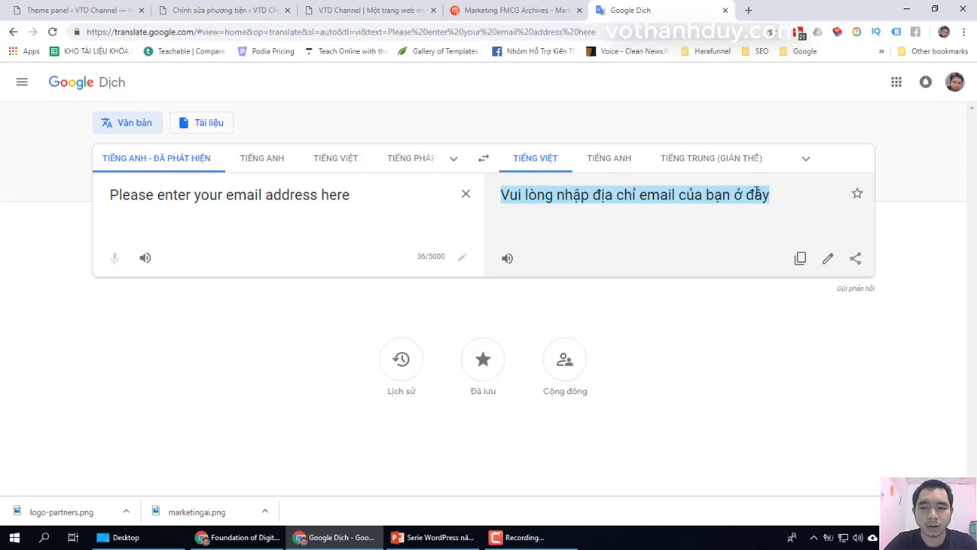
{"action": "left_click", "coordinate": [579, 196]}
{"action": "left_click_drag", "start_coordinate": [594, 196], "coordinate": [643, 200]}
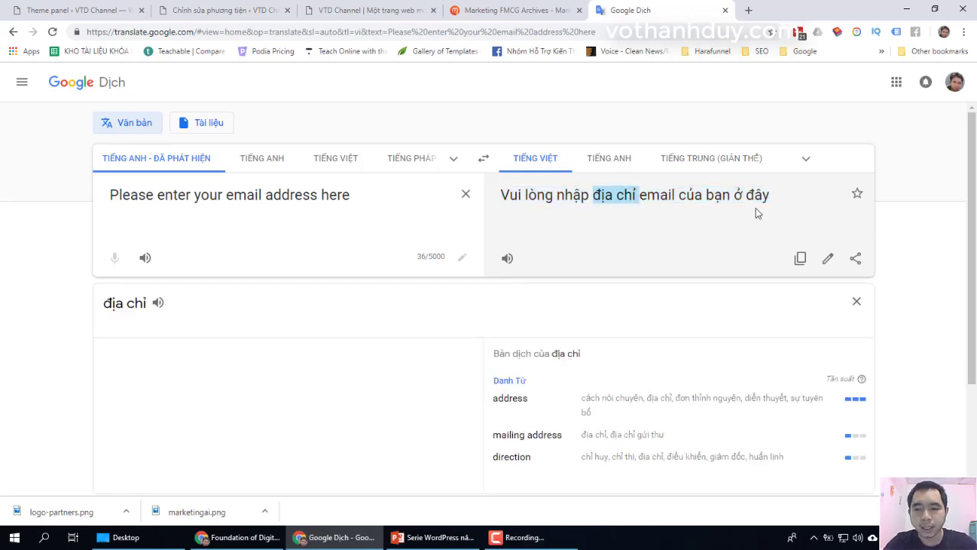
{"action": "left_click_drag", "start_coordinate": [770, 200], "coordinate": [498, 196]}
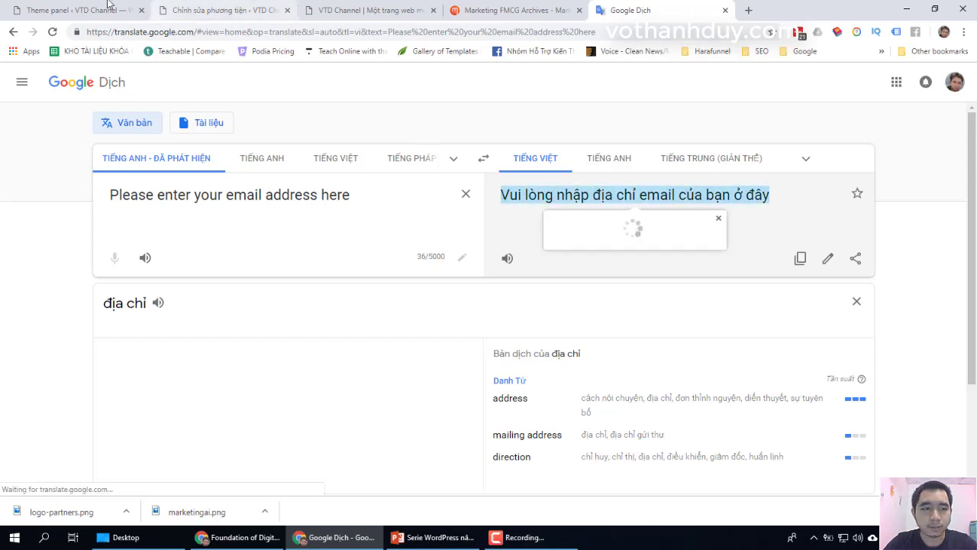
Step: Paste it into the email-prompt field, deleting 'địa chỉ' so it reads 'Vui lòng nhập email của bạn ở đây'
{"action": "left_click", "coordinate": [109, 6]}
{"action": "left_click", "coordinate": [458, 261]}
{"action": "key", "text": "ctrl+v"}
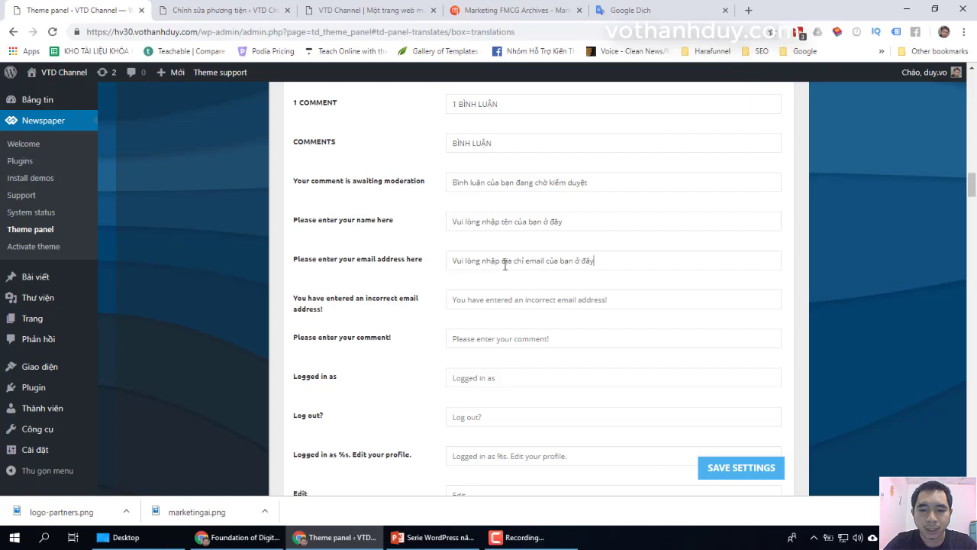
{"action": "left_click_drag", "start_coordinate": [514, 264], "coordinate": [527, 261]}
{"action": "key", "text": "BackSpace"}
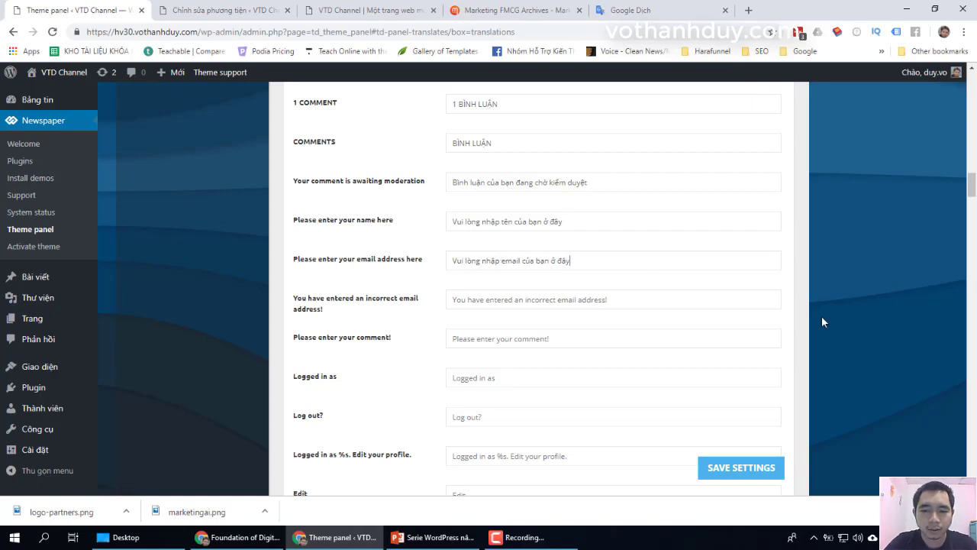
{"action": "scroll", "coordinate": [822, 322], "scroll_direction": "down", "scroll_amount": 3}
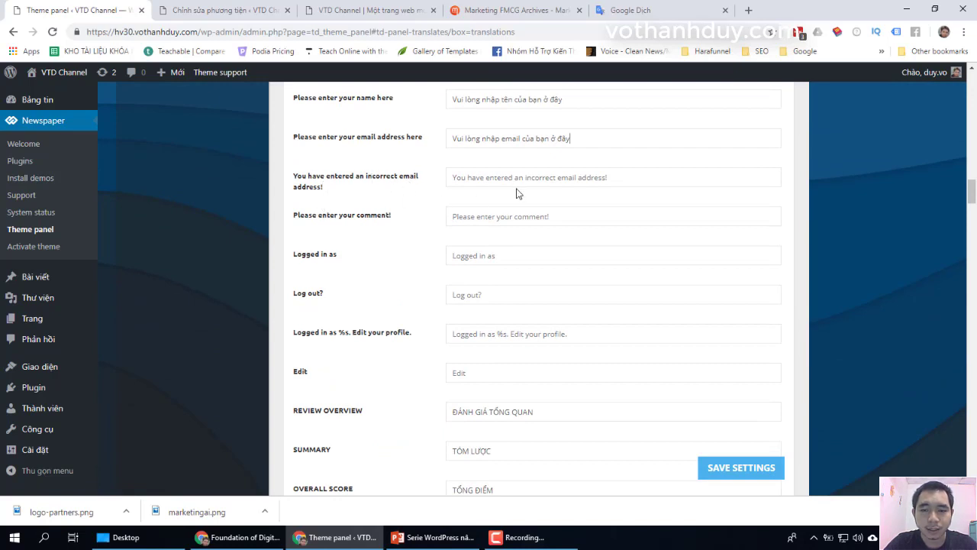
Step: Translate the incorrect-email message in Google Translate and copy the Vietnamese result
{"action": "left_click_drag", "start_coordinate": [323, 189], "coordinate": [287, 180]}
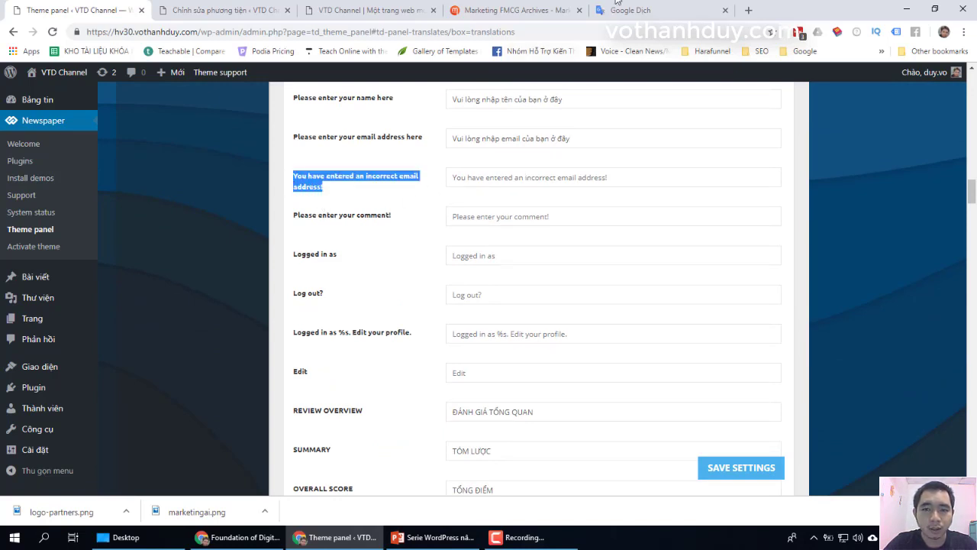
{"action": "left_click", "coordinate": [622, 10]}
{"action": "left_click", "coordinate": [393, 203]}
{"action": "key", "text": "ctrl+a"}
{"action": "key", "text": "ctrl+v"}
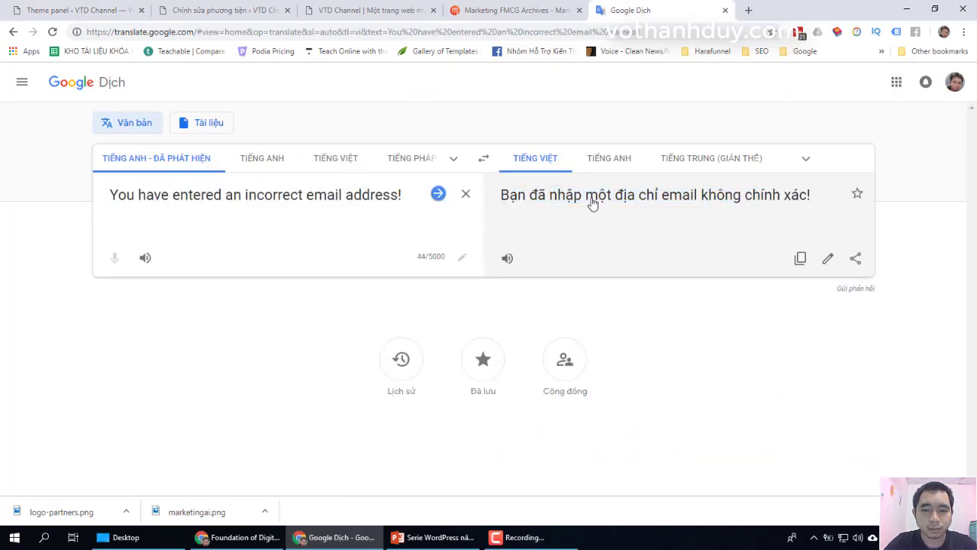
{"action": "triple_click", "coordinate": [592, 203]}
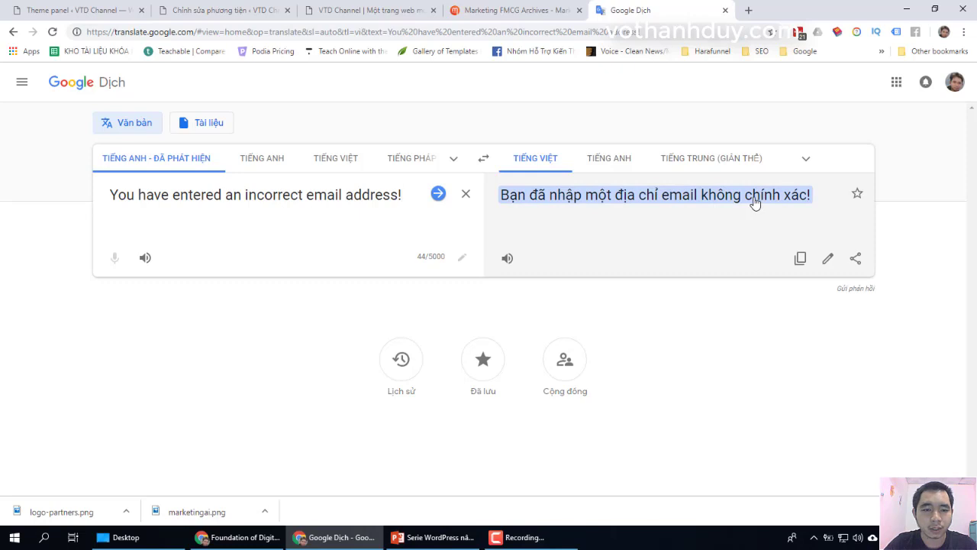
{"action": "left_click", "coordinate": [811, 196]}
{"action": "left_click_drag", "start_coordinate": [810, 196], "coordinate": [501, 195]}
{"action": "key", "text": "ctrl+c"}
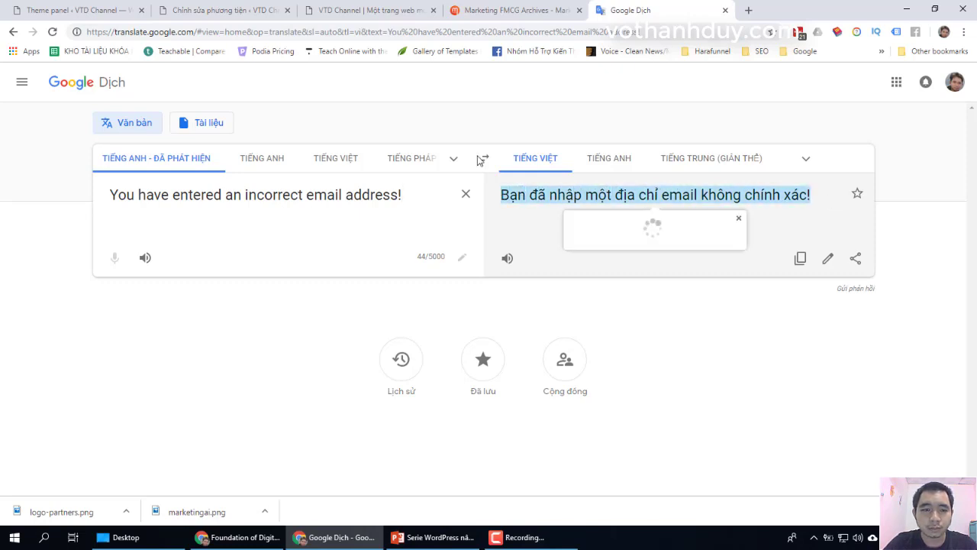
{"action": "key", "text": "ctrl+1"}
Step: Paste it into the incorrect-email field, trimming 'một địa chỉ' to read 'Bạn đã nhập email không chính xác!'
{"action": "left_click", "coordinate": [488, 177]}
{"action": "key", "text": "ctrl+v"}
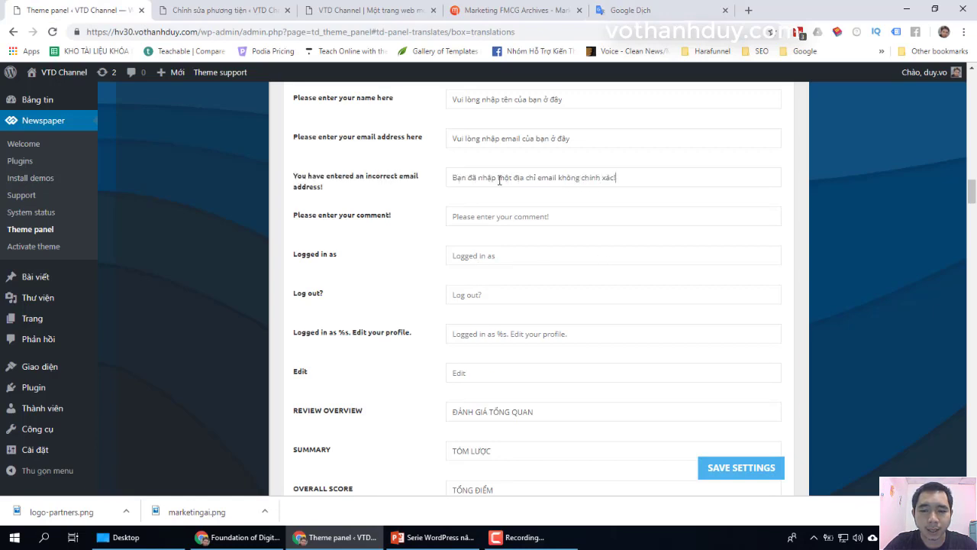
{"action": "left_click_drag", "start_coordinate": [501, 177], "coordinate": [537, 181]}
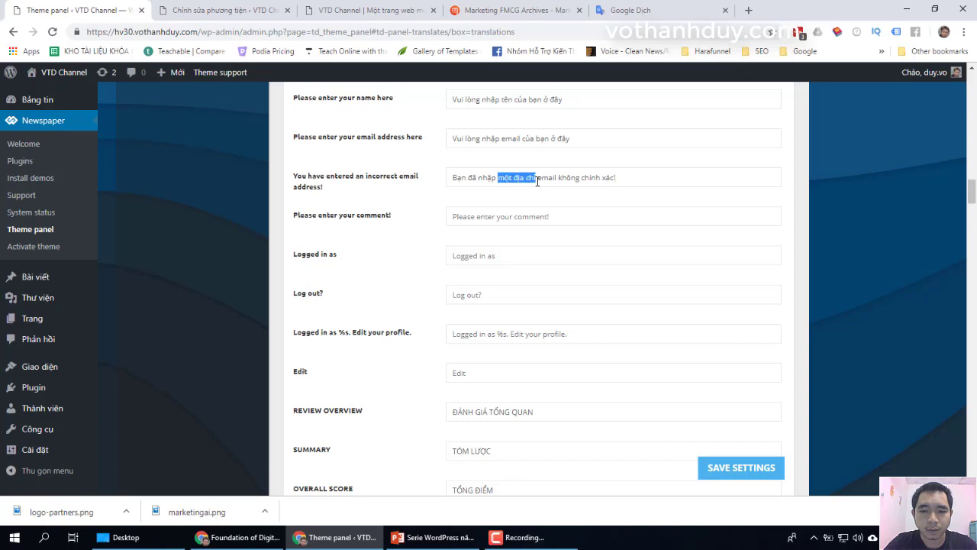
{"action": "key", "text": "BackSpace"}
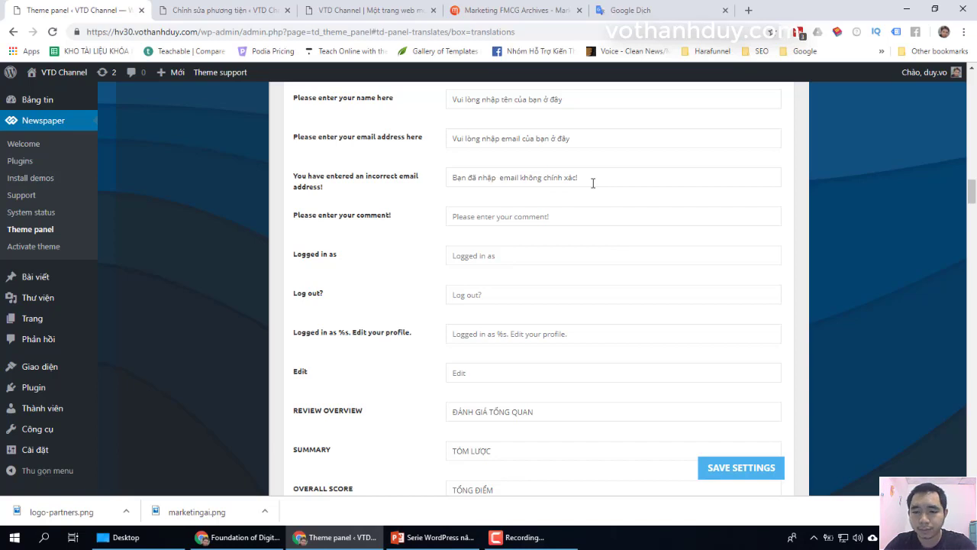
{"action": "key", "text": "BackSpace"}
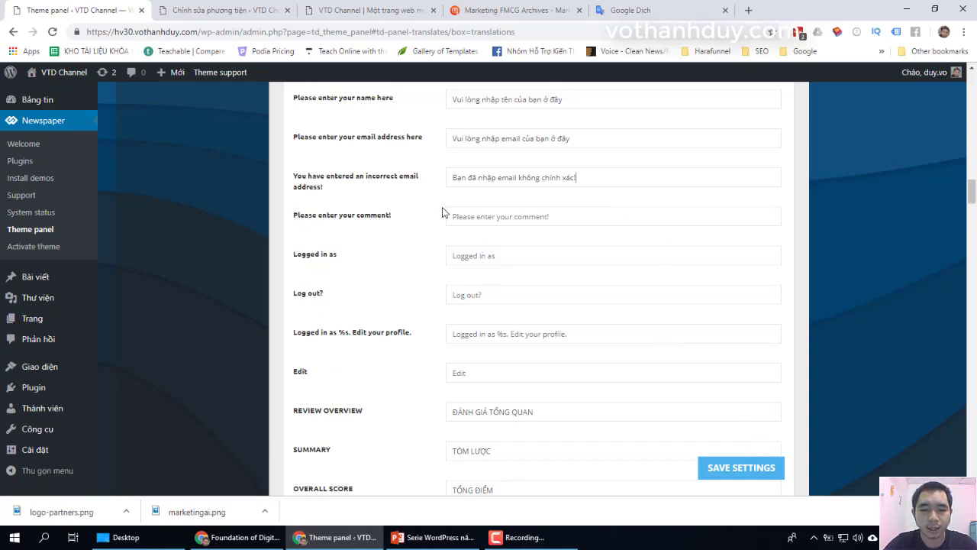
Step: Save the translation settings and reload the site homepage
{"action": "left_click", "coordinate": [741, 471]}
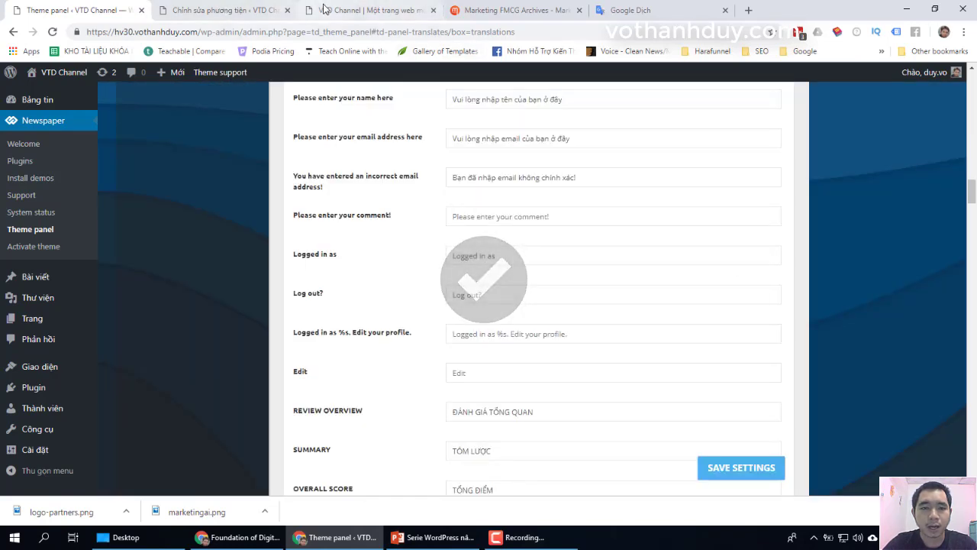
{"action": "left_click", "coordinate": [366, 10]}
{"action": "left_click", "coordinate": [51, 31]}
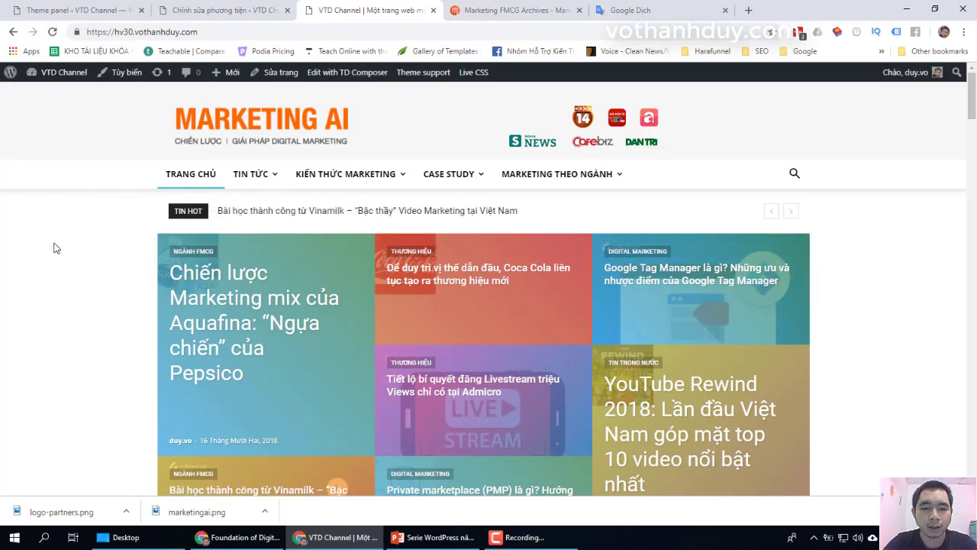
Step: Scroll the homepage to check Vietnamese labels like 'Người theo dõi' and 'Nhiều hơn', closing the translator tab
{"action": "scroll", "coordinate": [92, 209], "scroll_direction": "down", "scroll_amount": 5}
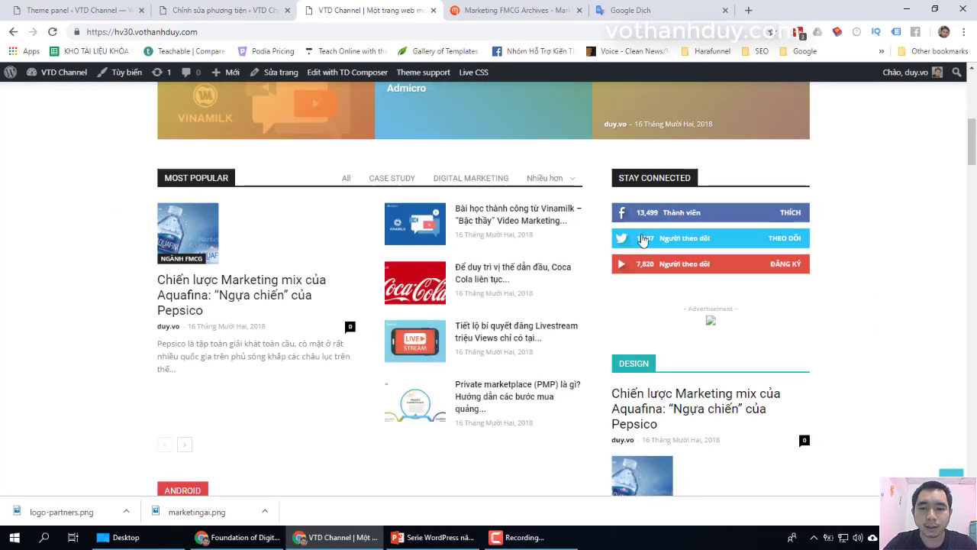
{"action": "scroll", "coordinate": [746, 384], "scroll_direction": "down", "scroll_amount": 5}
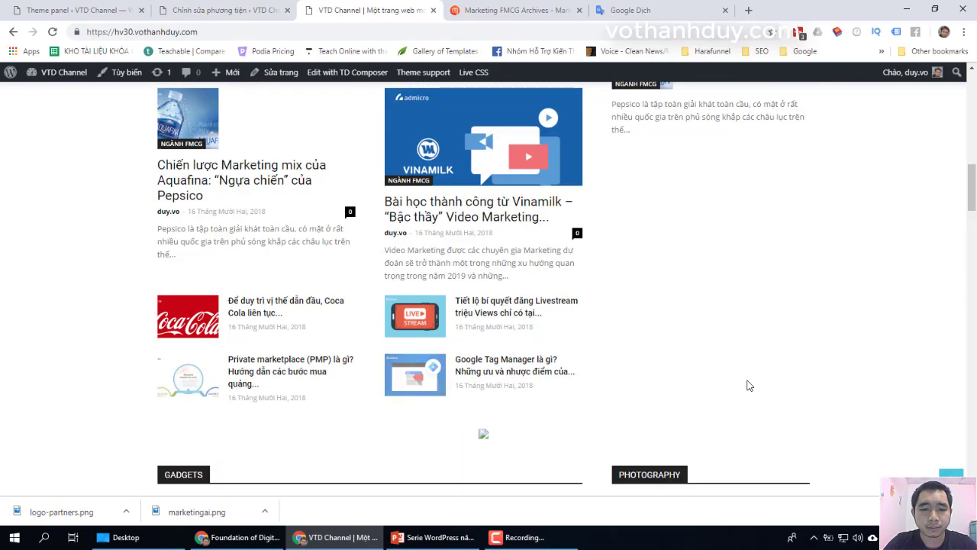
{"action": "scroll", "coordinate": [746, 384], "scroll_direction": "up", "scroll_amount": 2}
{"action": "scroll", "coordinate": [747, 385], "scroll_direction": "down", "scroll_amount": 5}
{"action": "scroll", "coordinate": [749, 382], "scroll_direction": "up", "scroll_amount": 15}
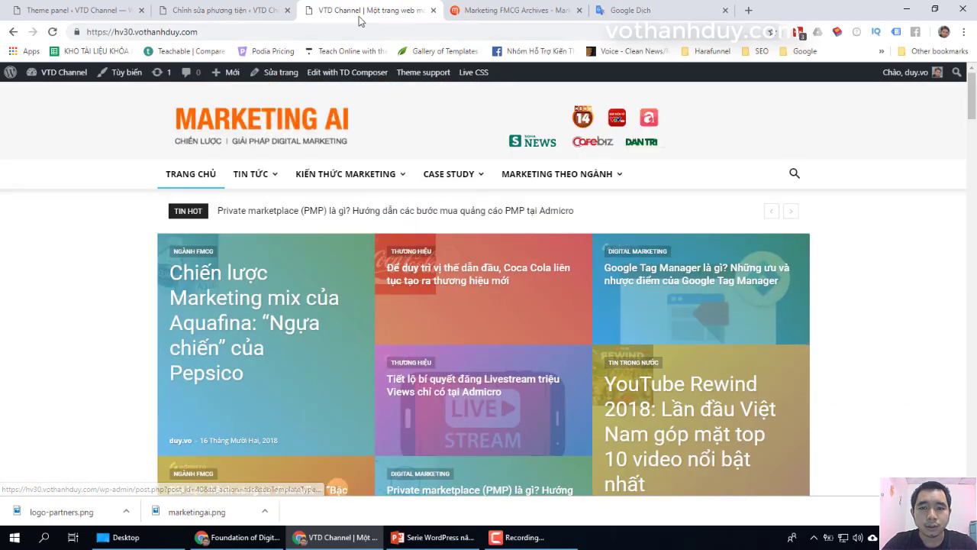
{"action": "left_click", "coordinate": [725, 10]}
{"action": "scroll", "coordinate": [823, 202], "scroll_direction": "down", "scroll_amount": 6}
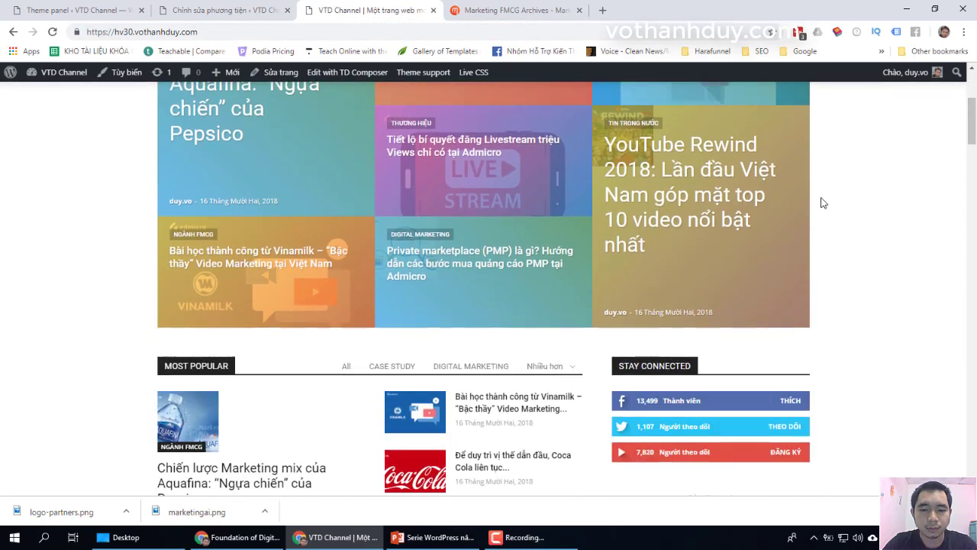
{"action": "scroll", "coordinate": [825, 203], "scroll_direction": "down", "scroll_amount": 1}
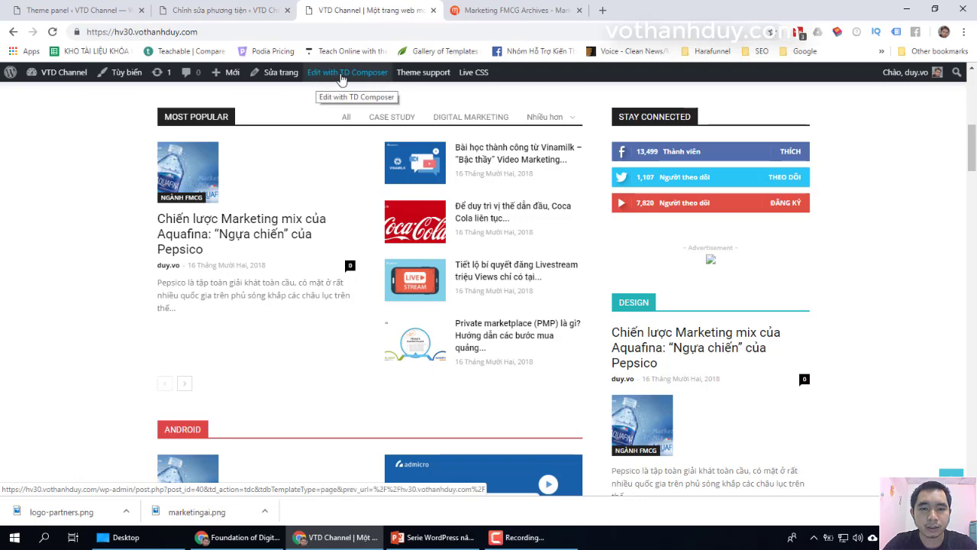
Step: Open the homepage for editing in tagDiv Composer
{"action": "left_click", "coordinate": [374, 79]}
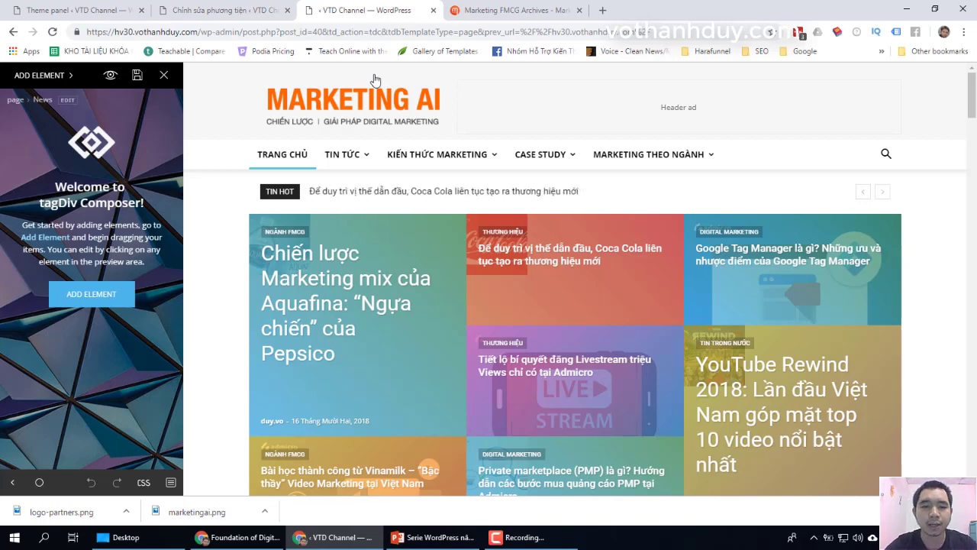
{"action": "scroll", "coordinate": [937, 291], "scroll_direction": "down", "scroll_amount": 3}
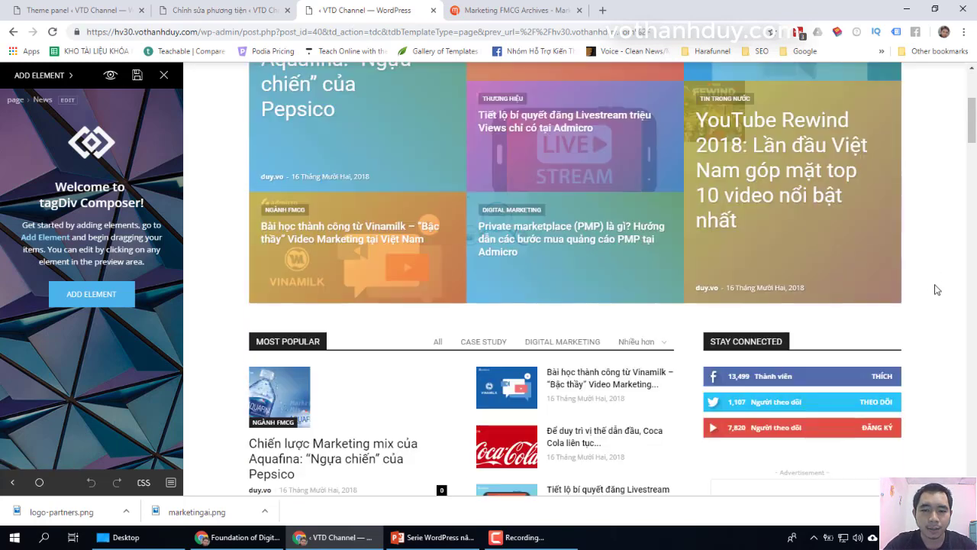
{"action": "scroll", "coordinate": [937, 290], "scroll_direction": "down", "scroll_amount": 2}
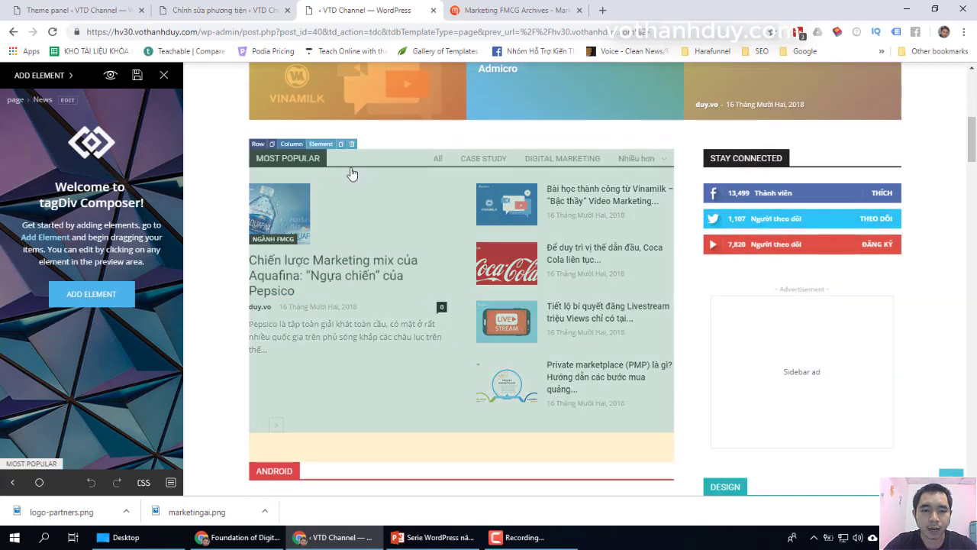
Step: Replace the MOST POPULAR block's title with 'BÀI VIẾT PHỔ BIẾN'
{"action": "left_click", "coordinate": [363, 181]}
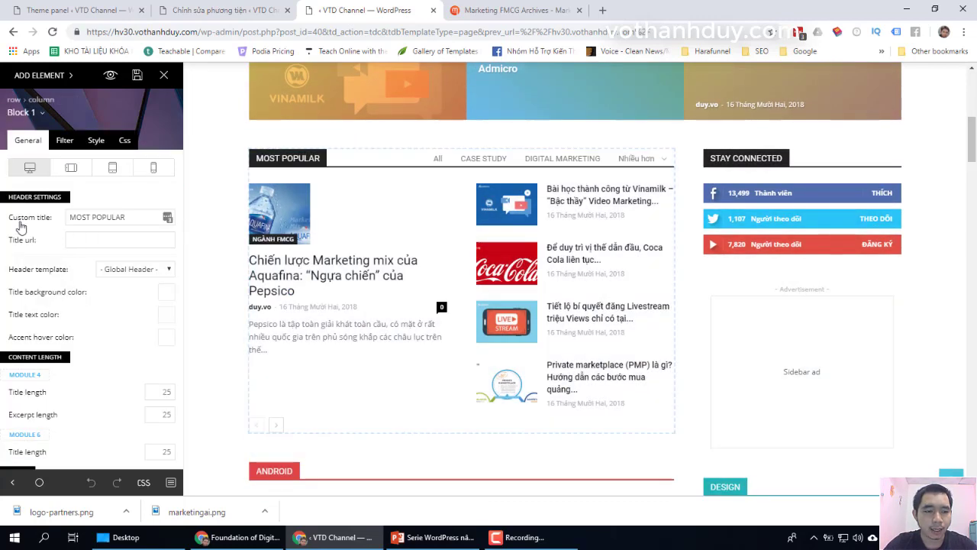
{"action": "mouse_move", "coordinate": [13, 227]}
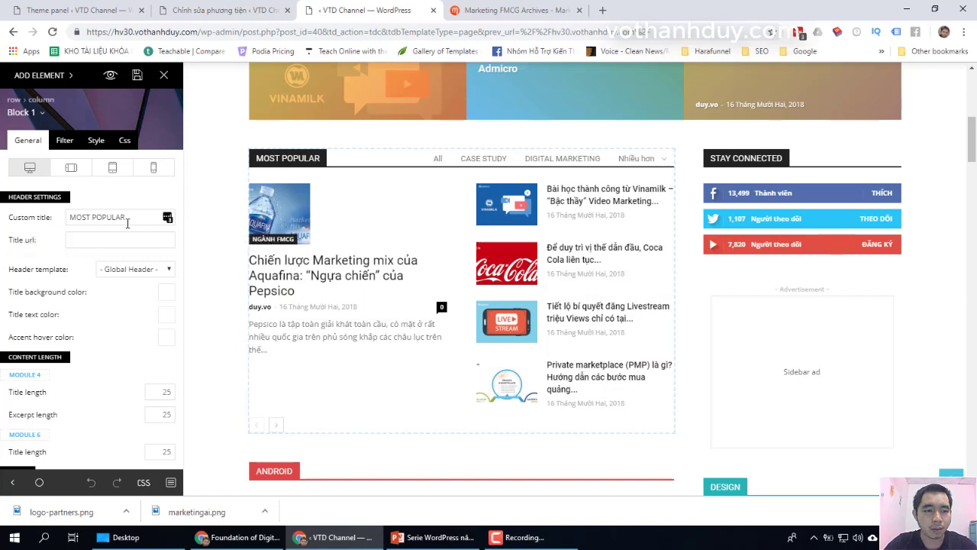
{"action": "triple_click", "coordinate": [64, 220]}
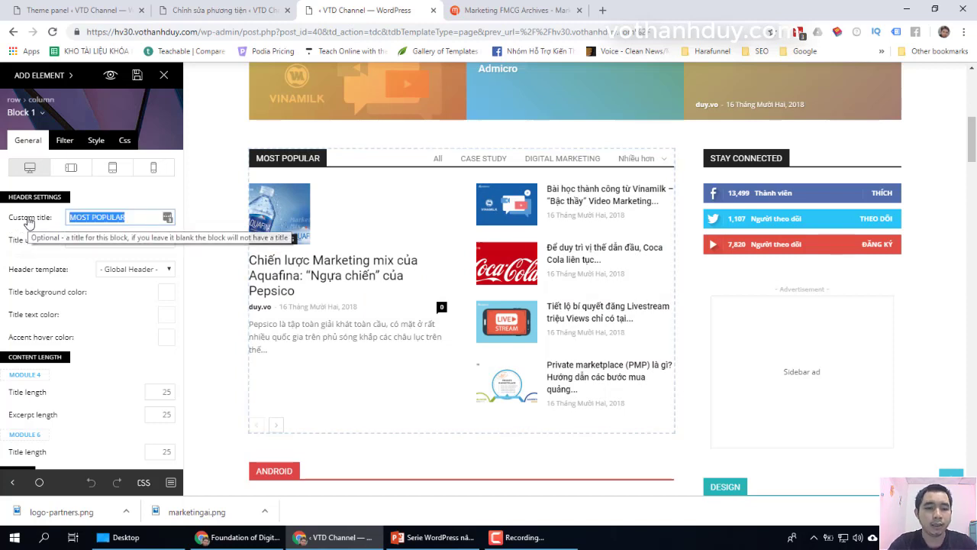
{"action": "type", "text": "bai "}
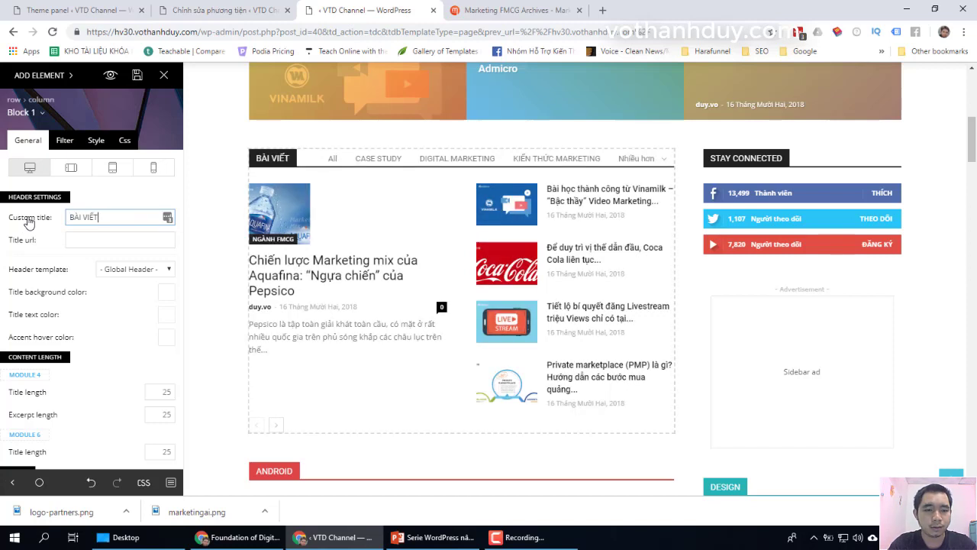
{"action": "type", "text": "VIẾT PHÔ BIE"}
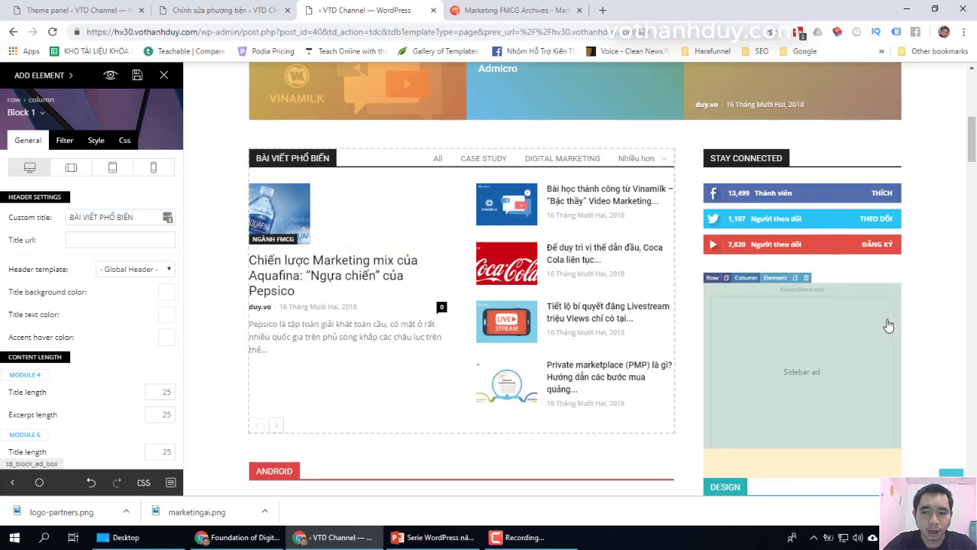
Step: Replace the social counter block's STAY CONNECTED title with 'KẾT NỐI VỚI CHÚNG TÔI' and review the page
{"action": "left_click", "coordinate": [826, 166]}
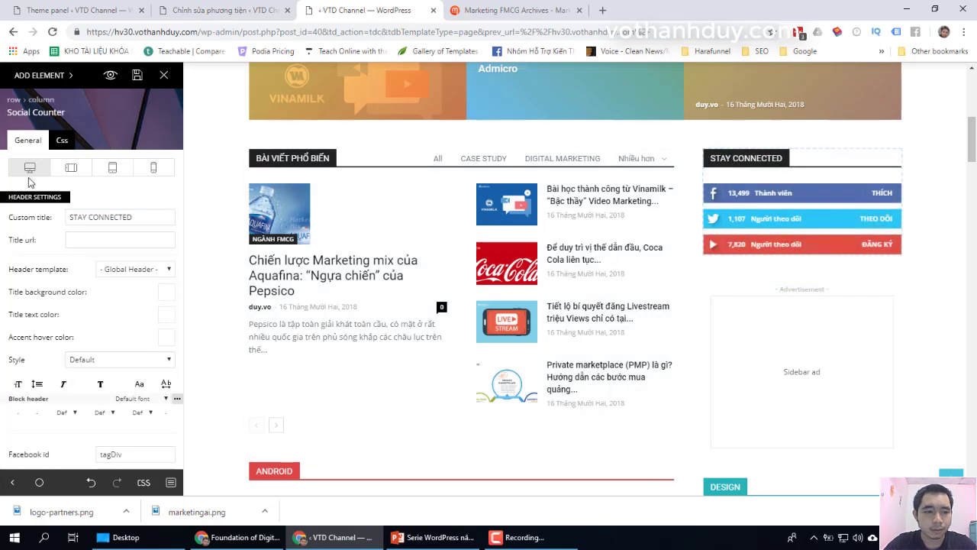
{"action": "left_click_drag", "start_coordinate": [131, 217], "coordinate": [47, 221]}
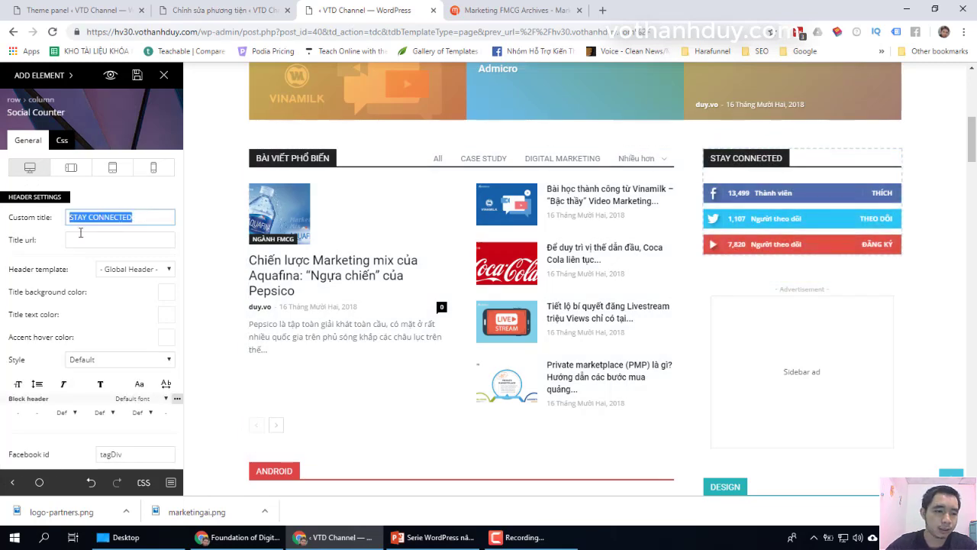
{"action": "type", "text": "KE"}
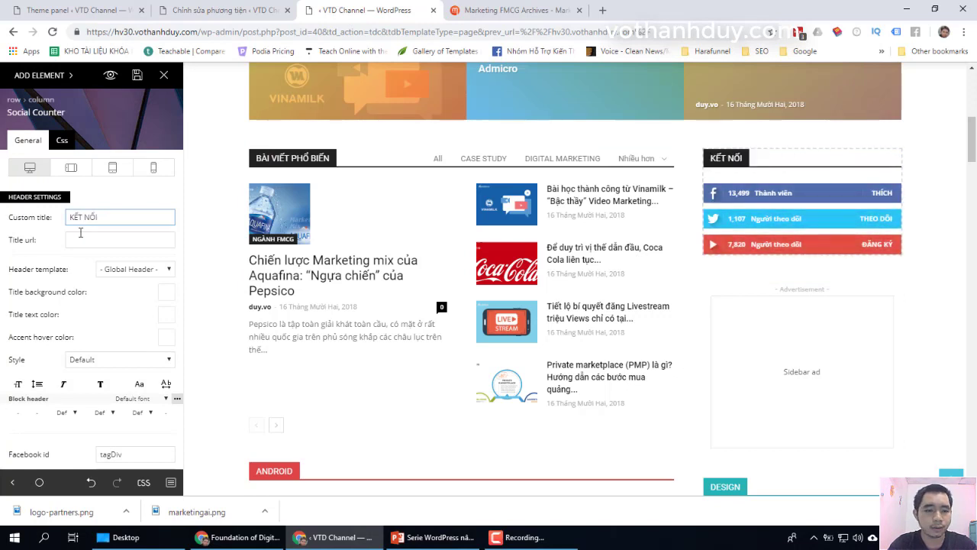
{"action": "type", "text": "T NỐI VỚI CHUNG TÔI"}
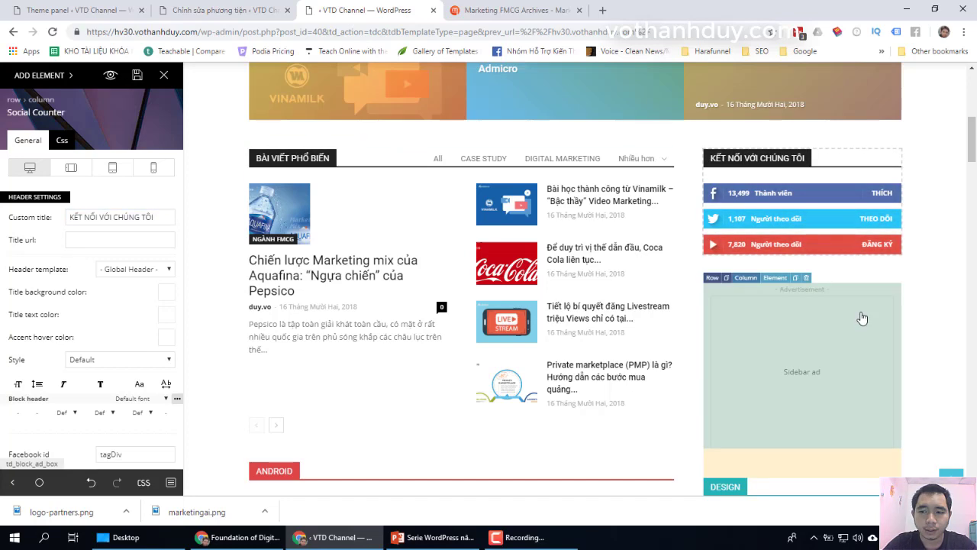
{"action": "scroll", "coordinate": [861, 316], "scroll_direction": "down", "scroll_amount": 2}
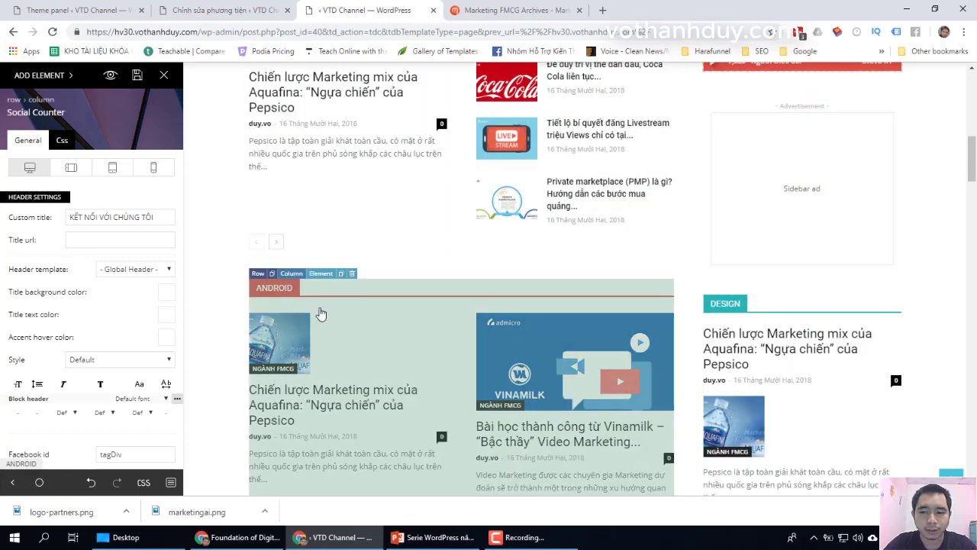
{"action": "scroll", "coordinate": [320, 313], "scroll_direction": "down", "scroll_amount": 1}
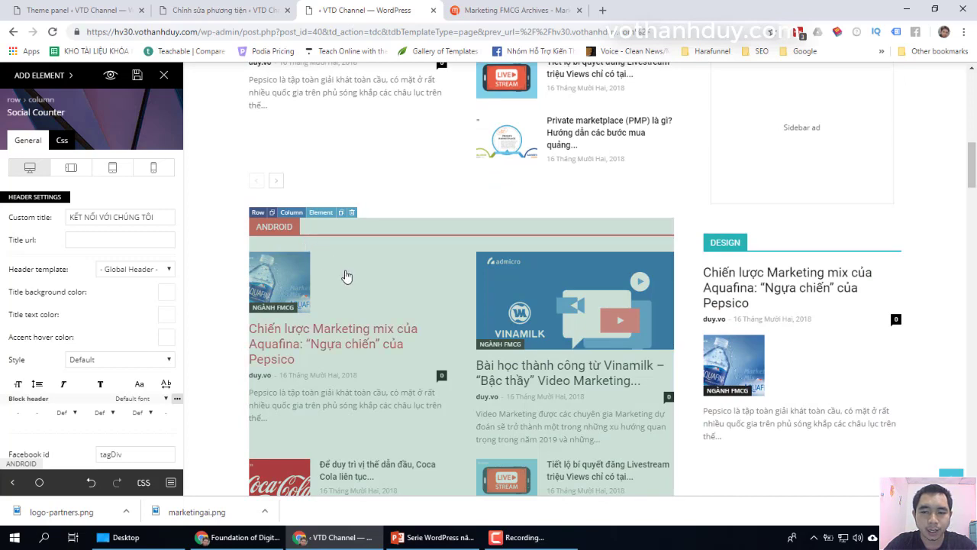
{"action": "scroll", "coordinate": [394, 285], "scroll_direction": "up", "scroll_amount": 1}
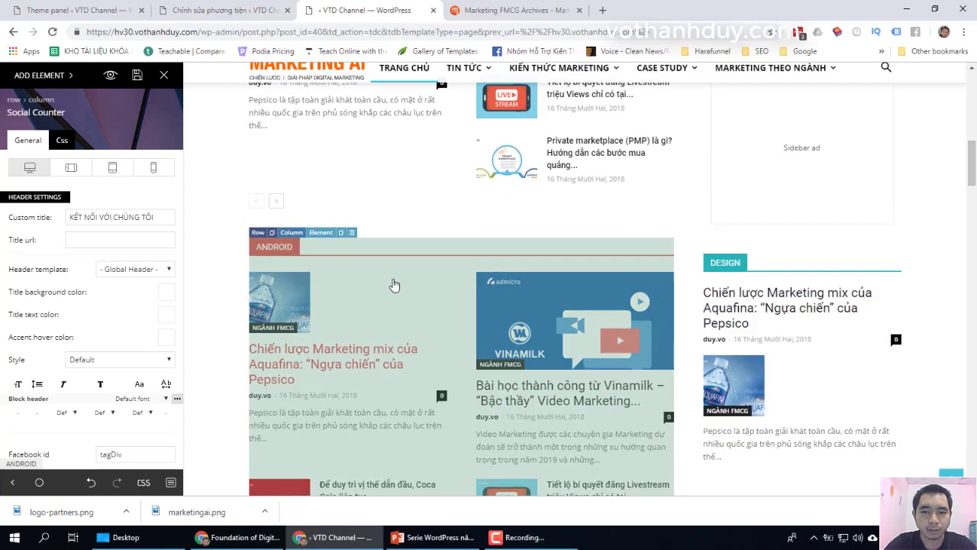
{"action": "scroll", "coordinate": [394, 284], "scroll_direction": "up", "scroll_amount": 2}
{"action": "scroll", "coordinate": [368, 251], "scroll_direction": "up", "scroll_amount": 1}
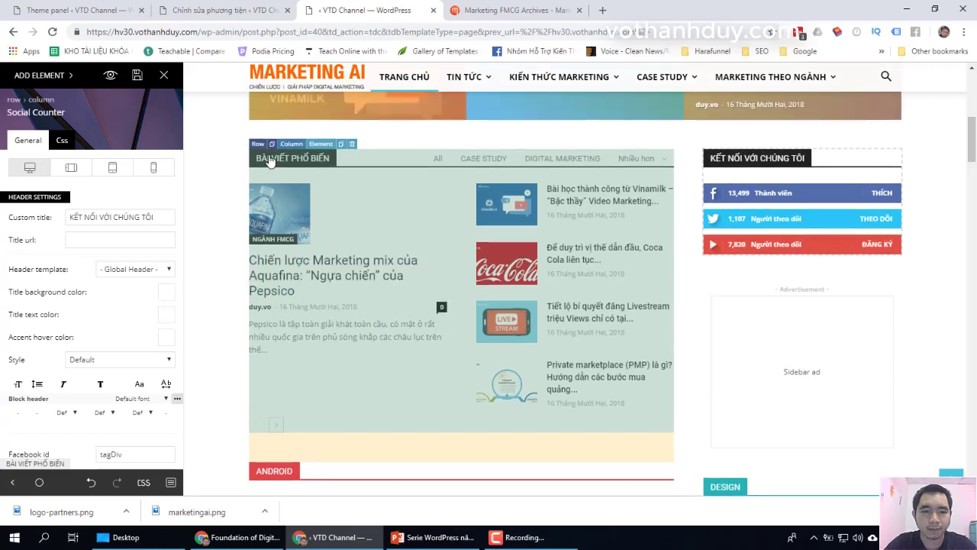
Step: Open the BÀI VIẾT PHỔ BIẾN block's Filter settings and expand its Sort order list, currently Latest
{"action": "left_click", "coordinate": [370, 202]}
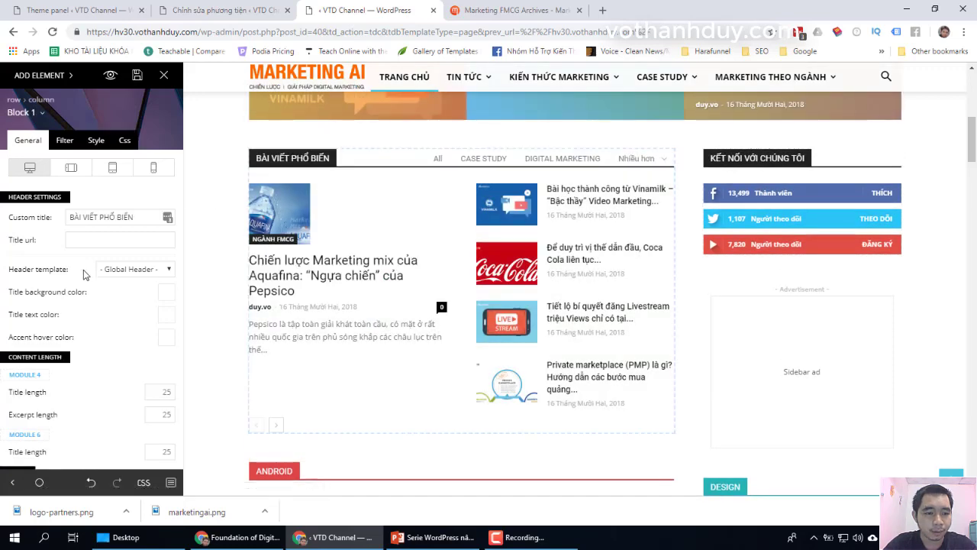
{"action": "scroll", "coordinate": [104, 285], "scroll_direction": "down", "scroll_amount": 1}
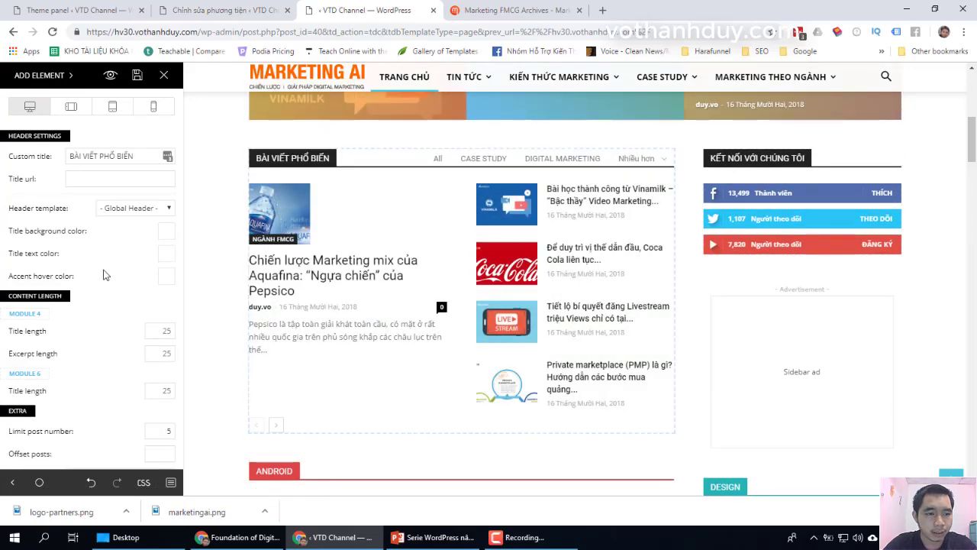
{"action": "scroll", "coordinate": [104, 274], "scroll_direction": "up", "scroll_amount": 1}
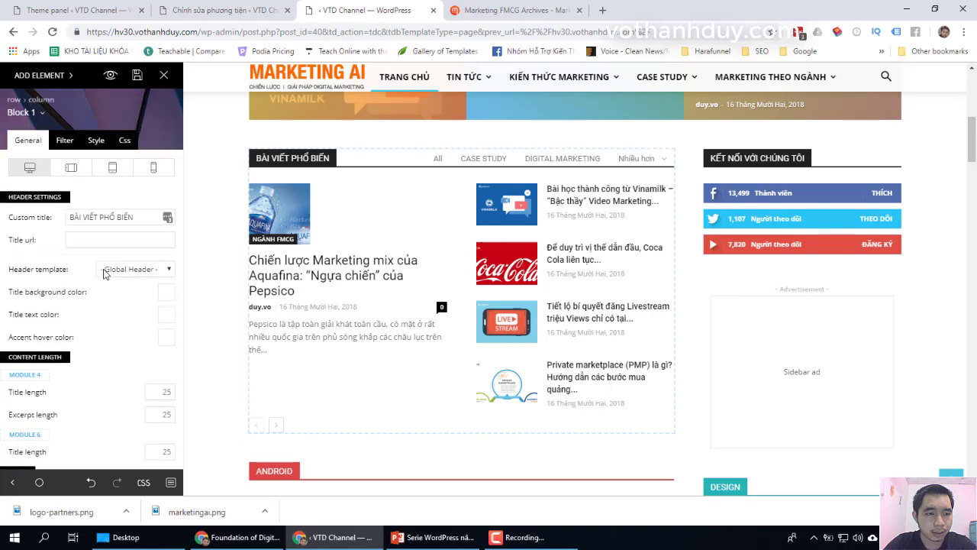
{"action": "left_click", "coordinate": [67, 144]}
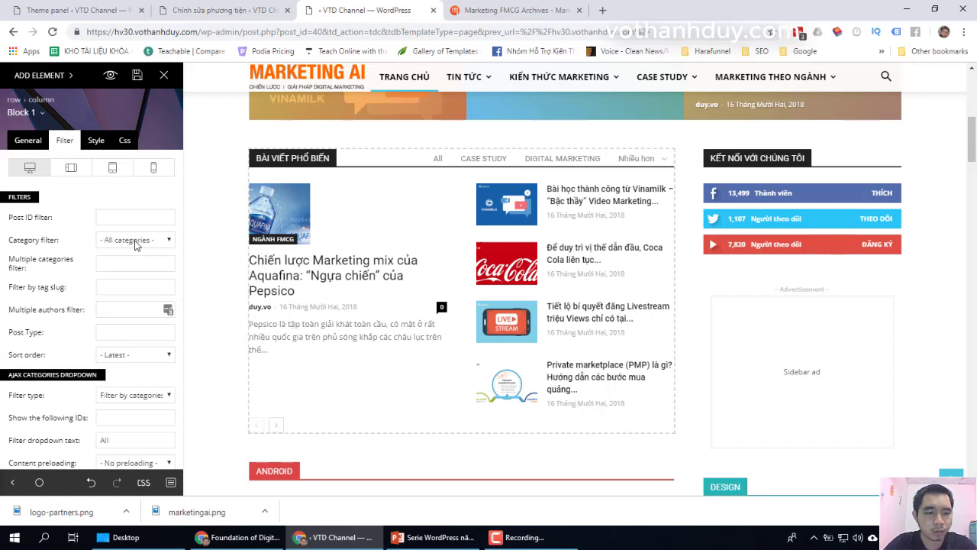
{"action": "scroll", "coordinate": [68, 253], "scroll_direction": "down", "scroll_amount": 1}
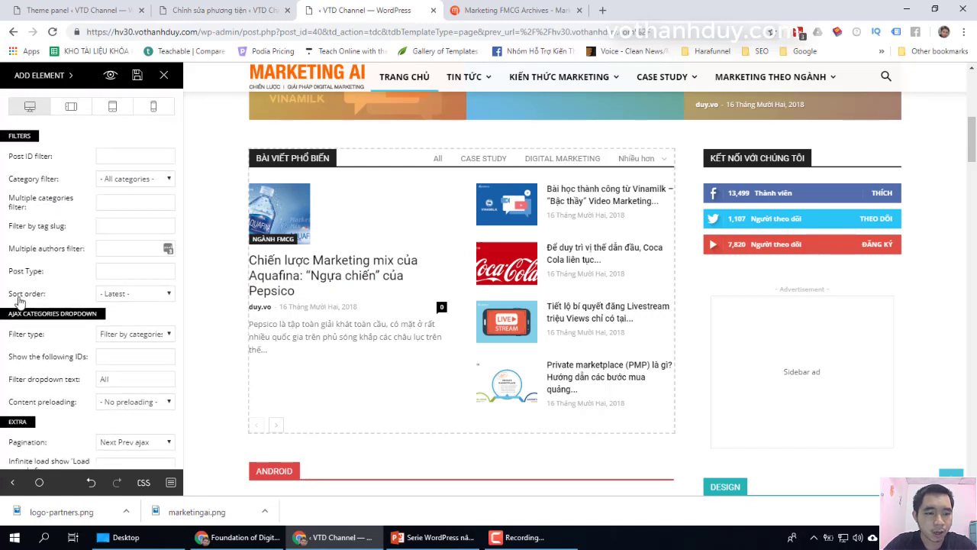
{"action": "mouse_move", "coordinate": [38, 299]}
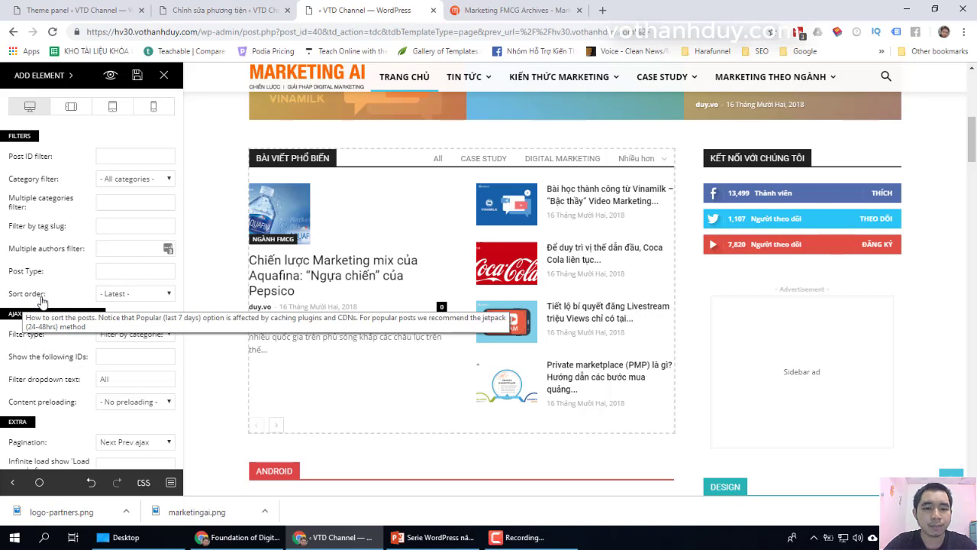
{"action": "left_click", "coordinate": [150, 299]}
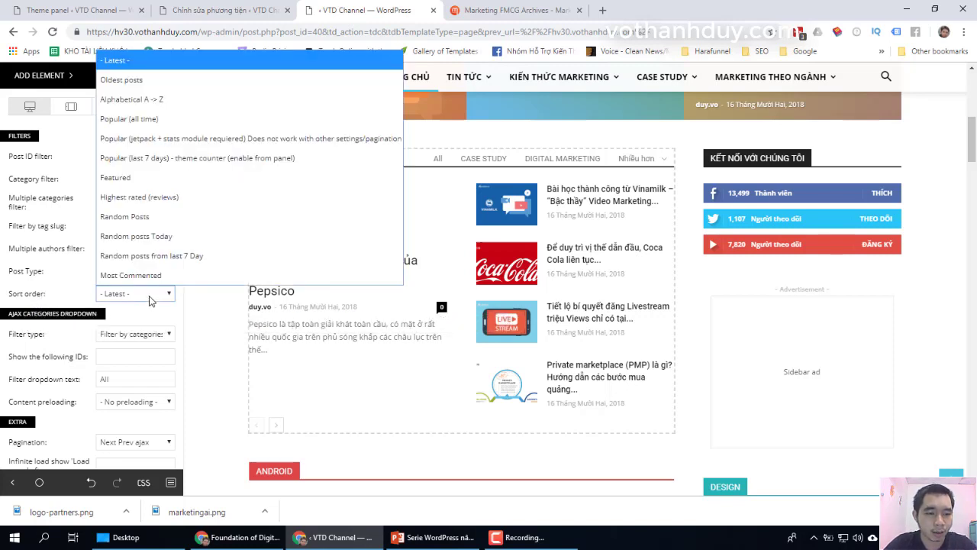
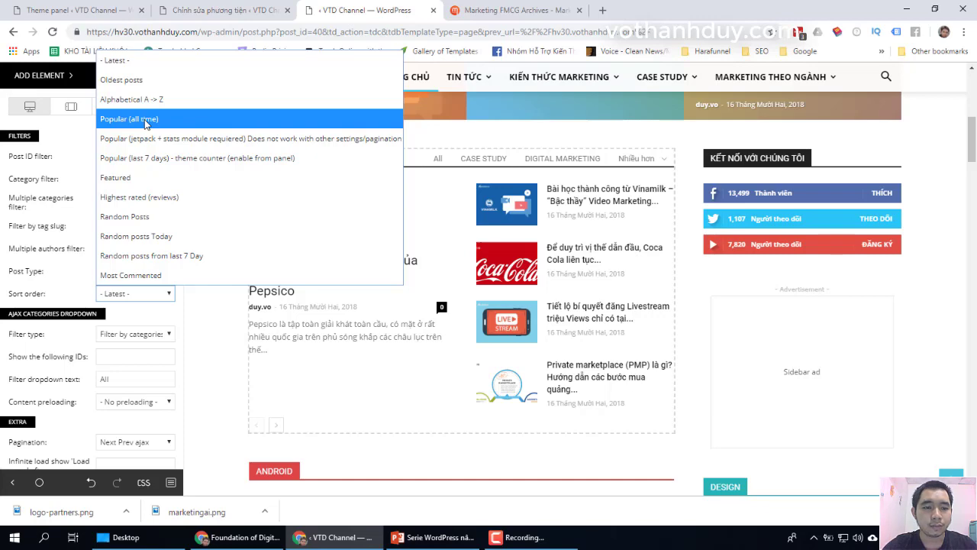
Step: Change the Bài viết phổ biến block's Sort order from Popular (all time) to Random Posts
{"action": "left_click", "coordinate": [145, 119]}
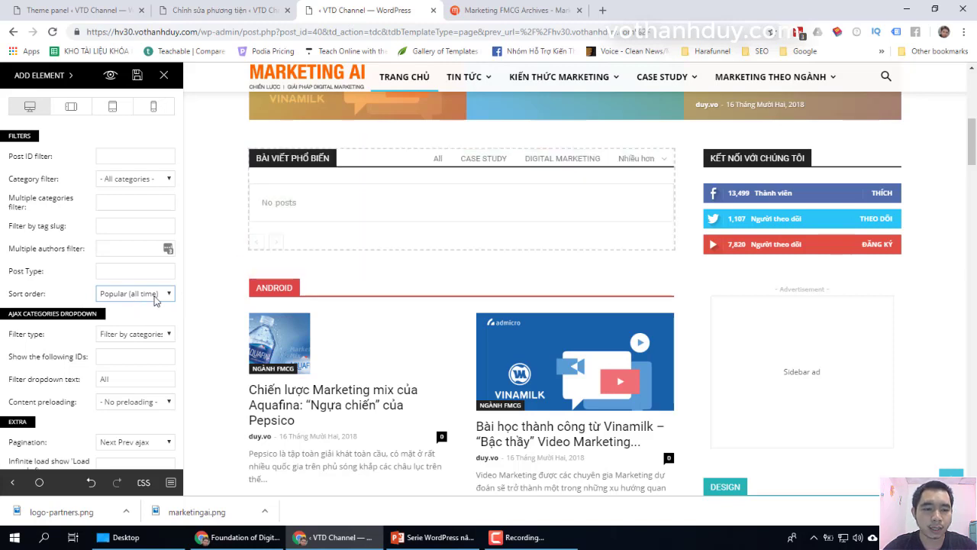
{"action": "left_click", "coordinate": [157, 297]}
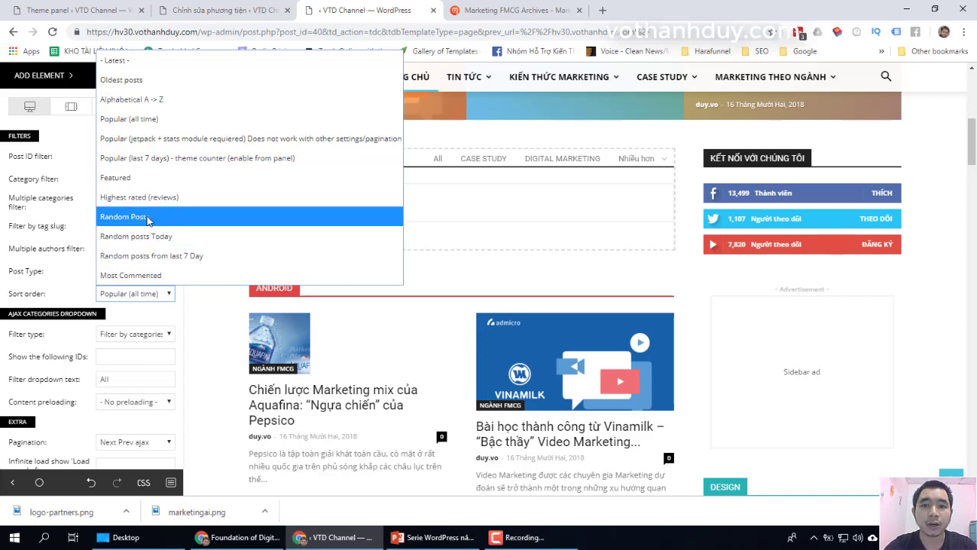
{"action": "left_click", "coordinate": [147, 218]}
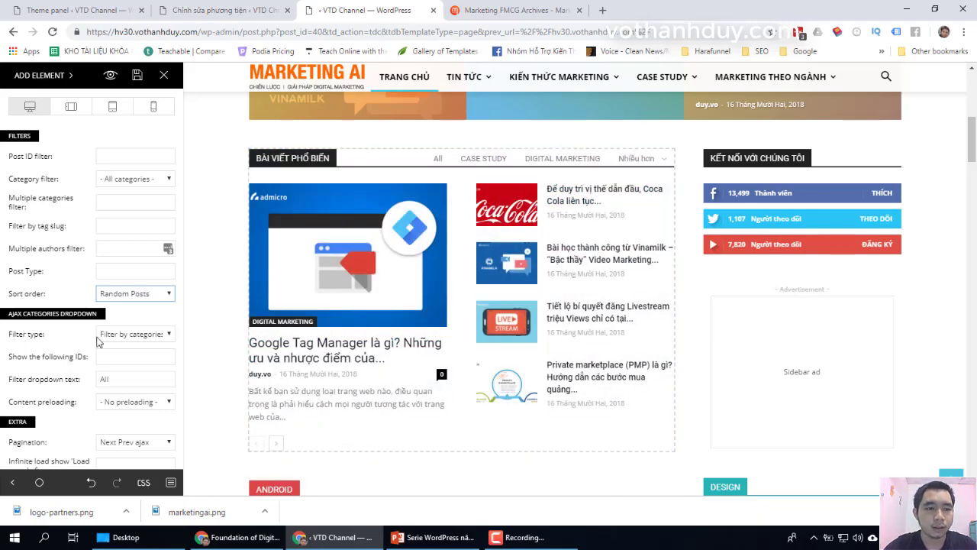
Step: Save the random ordering and load the site's homepage in the other tab
{"action": "left_click", "coordinate": [138, 76]}
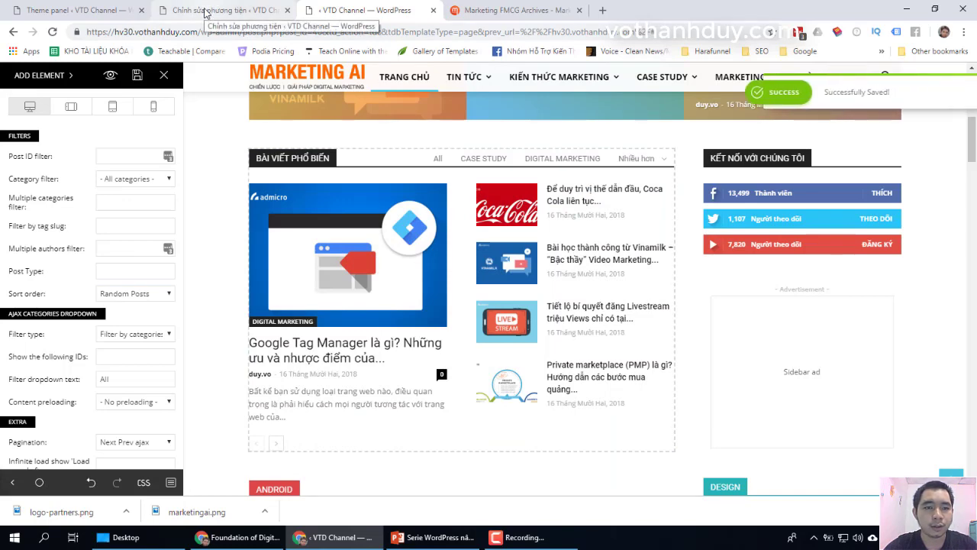
{"action": "left_click_drag", "start_coordinate": [205, 13], "coordinate": [370, 9]}
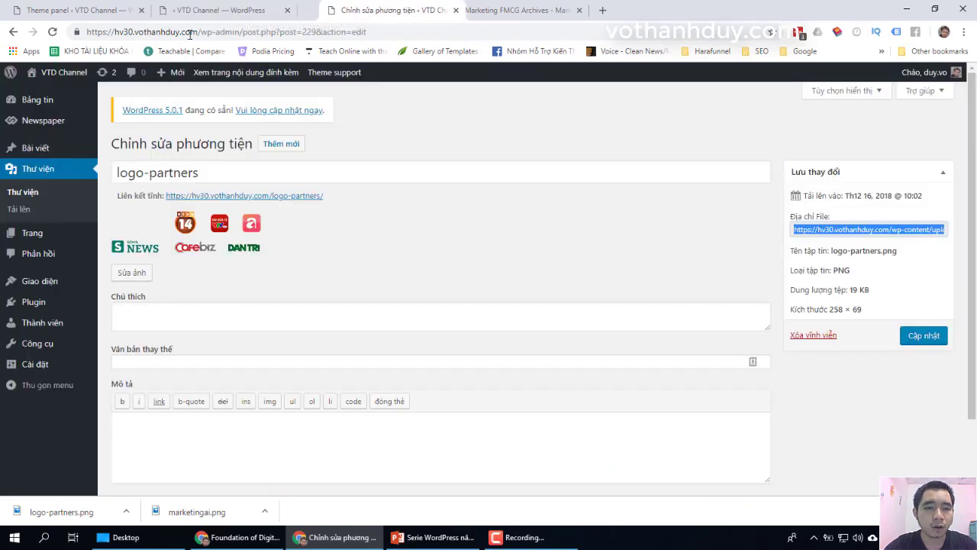
{"action": "left_click_drag", "start_coordinate": [196, 32], "coordinate": [435, 44]}
{"action": "key", "text": "BackSpace"}
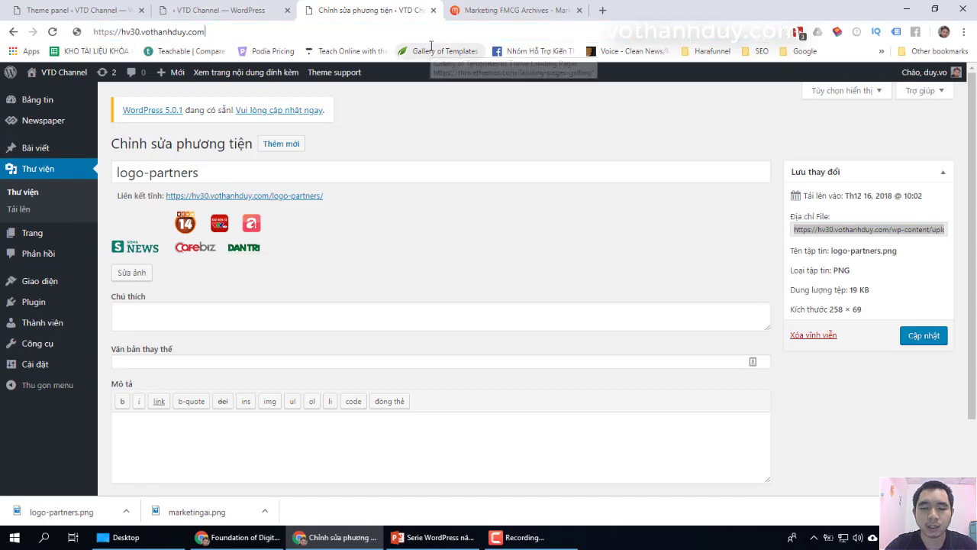
{"action": "key", "text": "Return"}
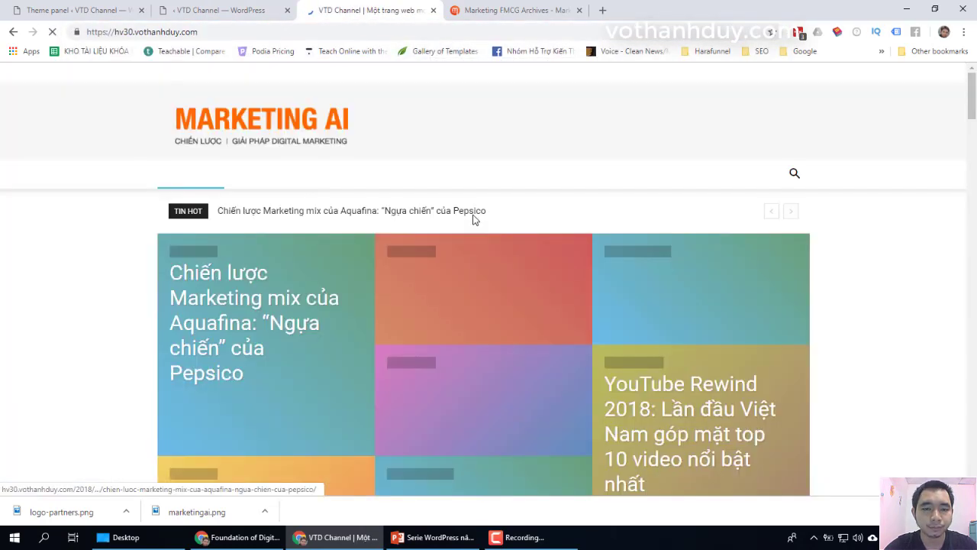
Step: Reload the live homepage to confirm the Bài viết phổ biến posts are reshuffled
{"action": "scroll", "coordinate": [109, 296], "scroll_direction": "down", "scroll_amount": 7}
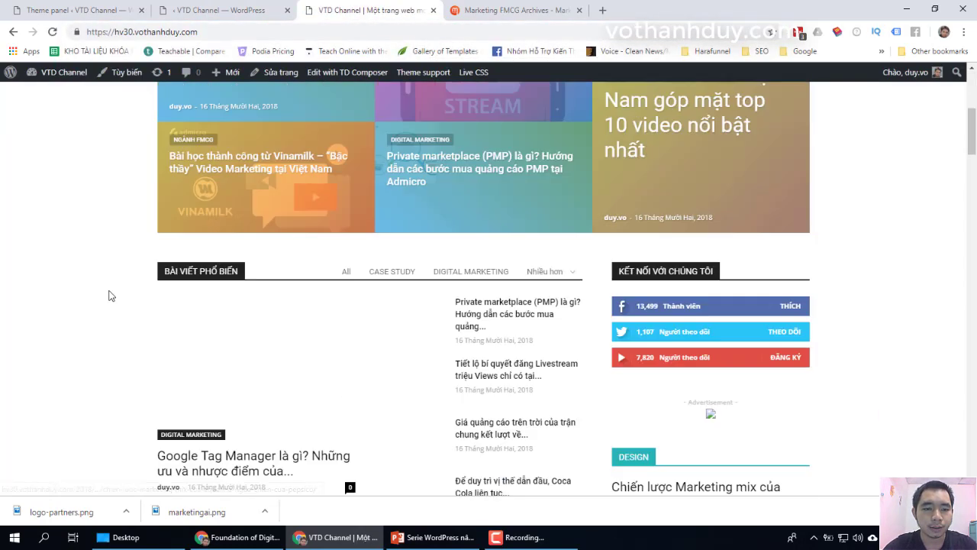
{"action": "scroll", "coordinate": [109, 295], "scroll_direction": "up", "scroll_amount": 1}
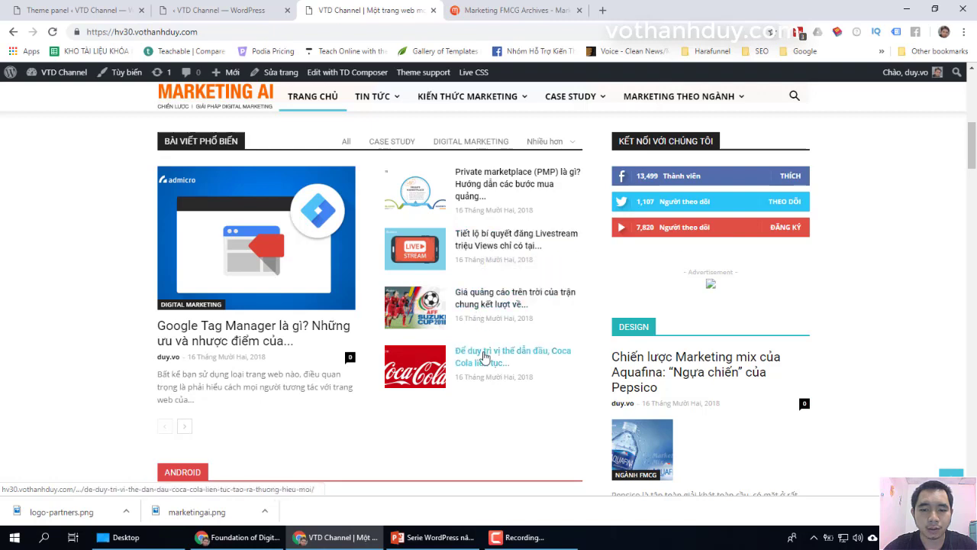
{"action": "left_click", "coordinate": [53, 32]}
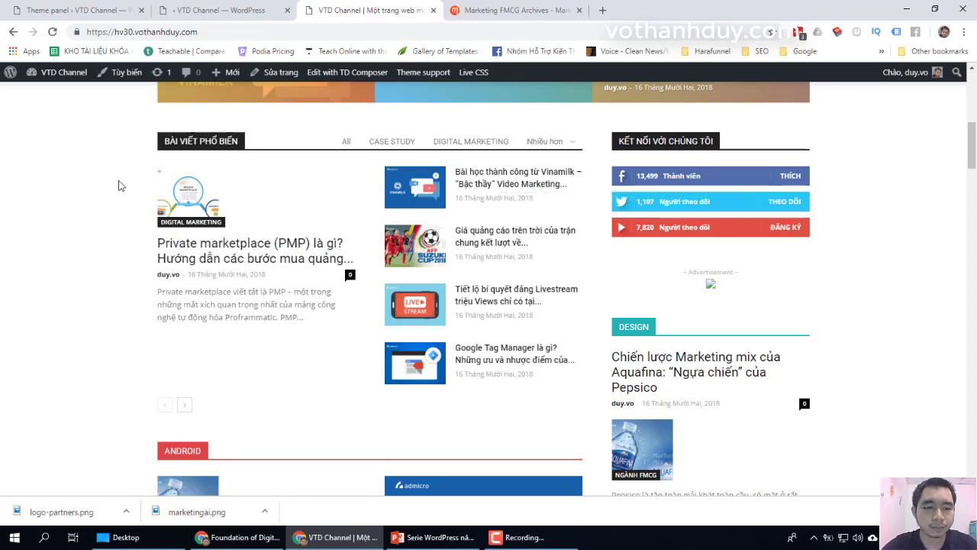
{"action": "left_click", "coordinate": [92, 10]}
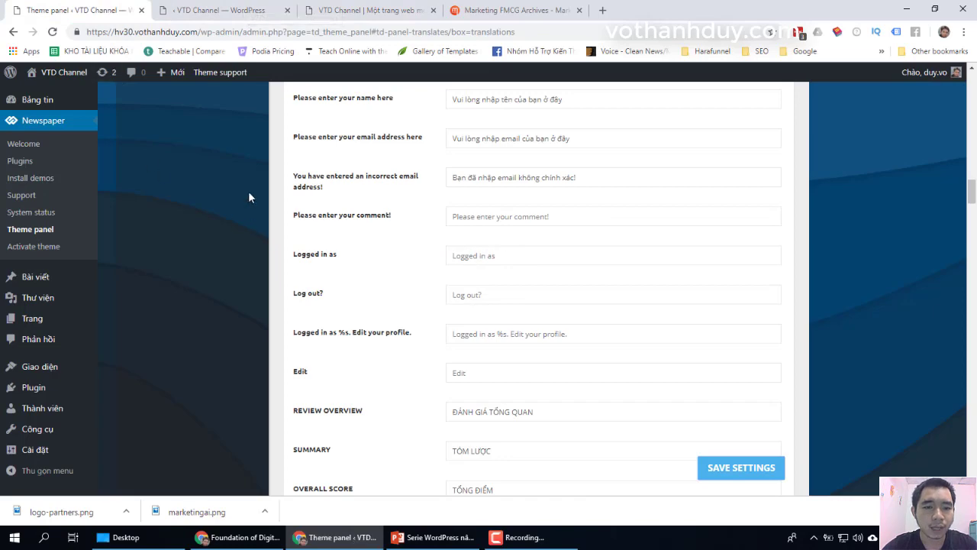
Step: Back in the composer, show the popular-posts block's General settings
{"action": "left_click", "coordinate": [221, 10]}
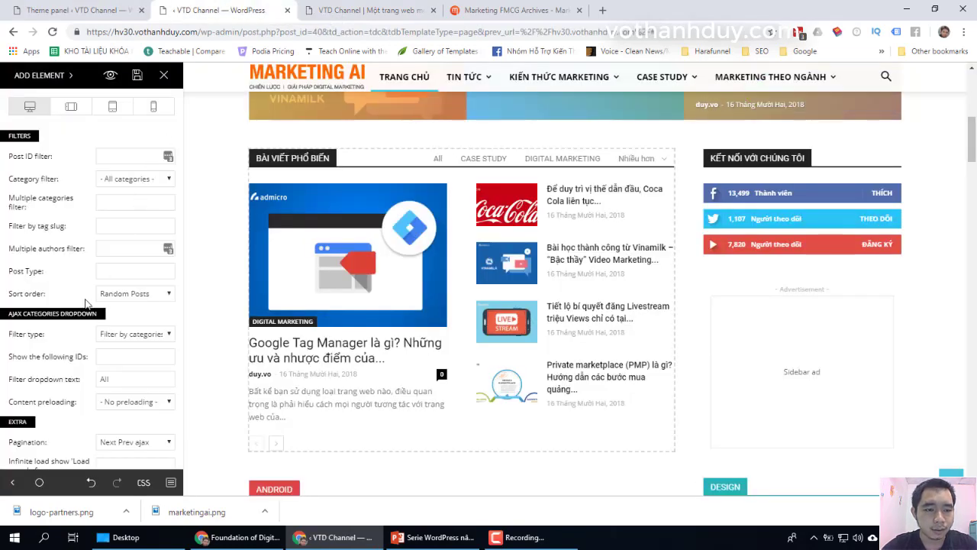
{"action": "scroll", "coordinate": [86, 303], "scroll_direction": "down", "scroll_amount": 1}
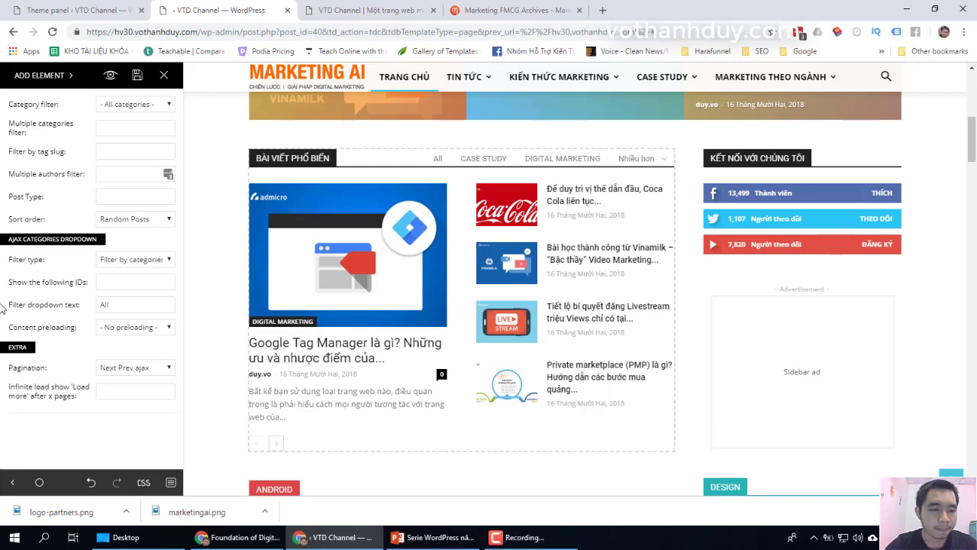
{"action": "scroll", "coordinate": [58, 187], "scroll_direction": "up", "scroll_amount": 2}
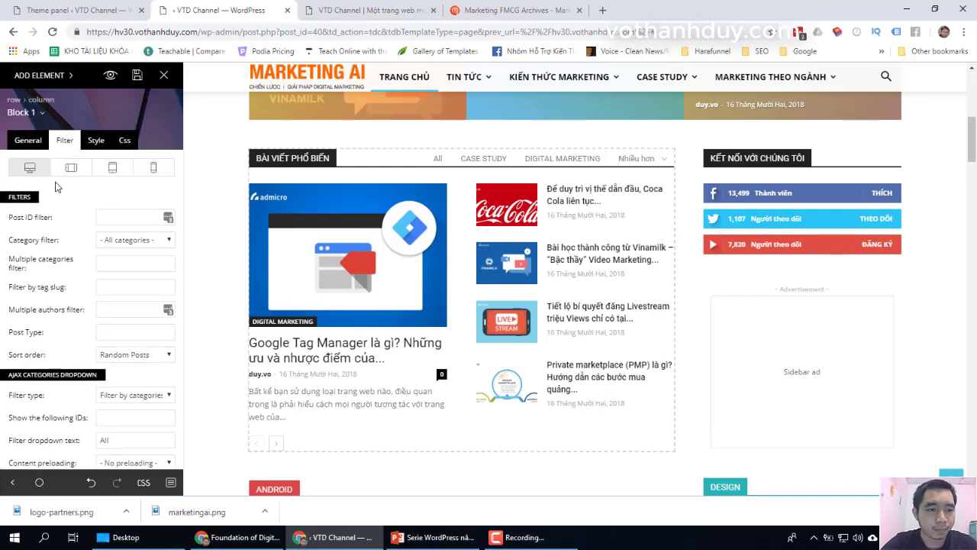
{"action": "left_click", "coordinate": [25, 141]}
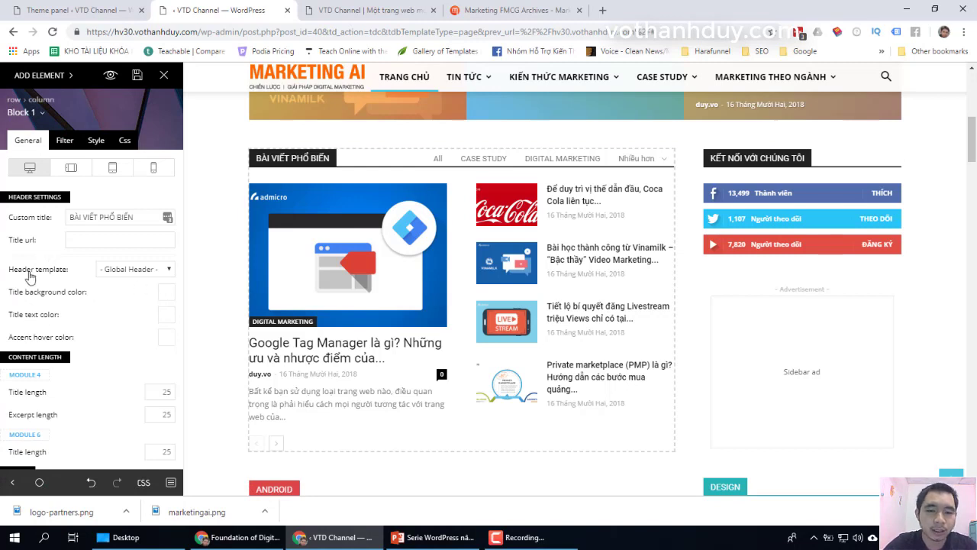
{"action": "mouse_move", "coordinate": [30, 278]}
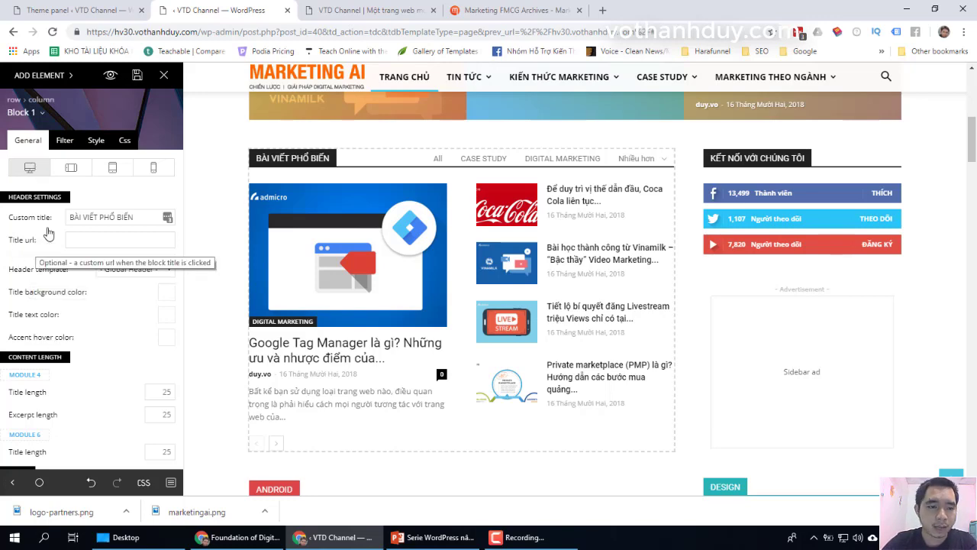
Step: Check the live site twice, returning to the composer editor each time
{"action": "left_click", "coordinate": [391, 11]}
{"action": "left_click", "coordinate": [233, 10]}
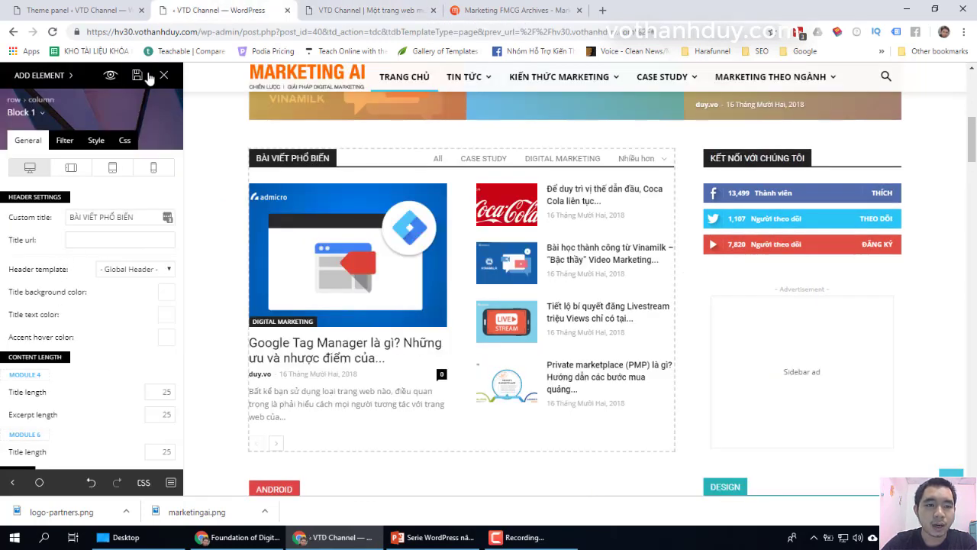
{"action": "left_click", "coordinate": [353, 8]}
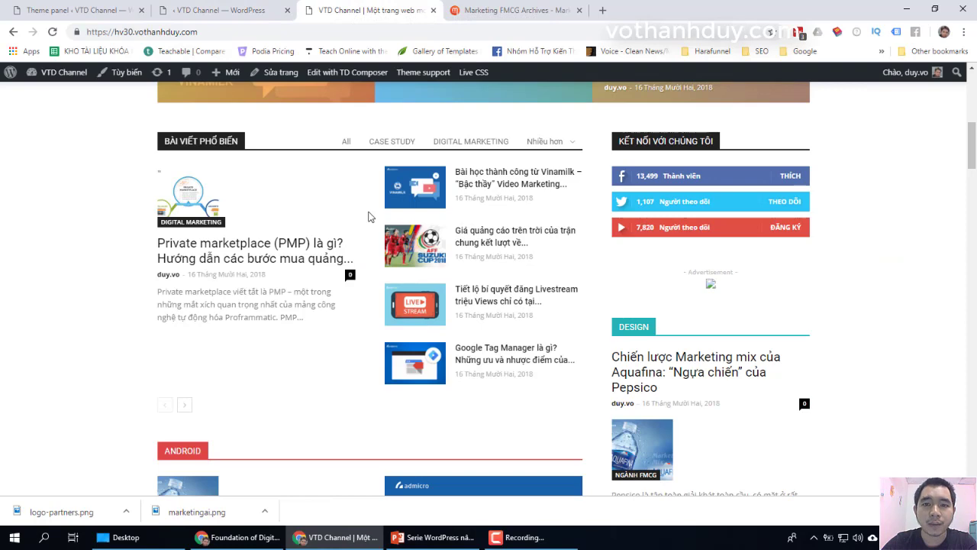
{"action": "left_click", "coordinate": [202, 10]}
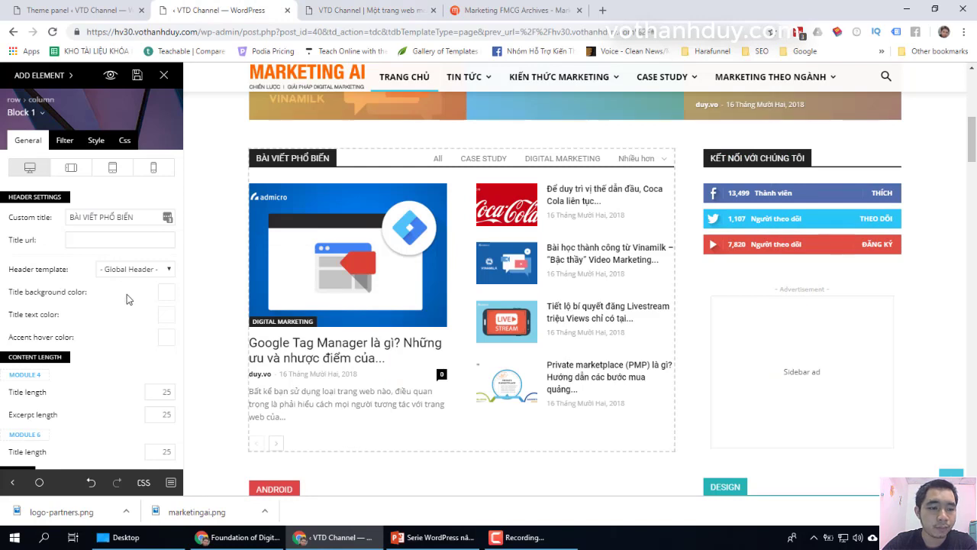
{"action": "scroll", "coordinate": [127, 298], "scroll_direction": "down", "scroll_amount": 3}
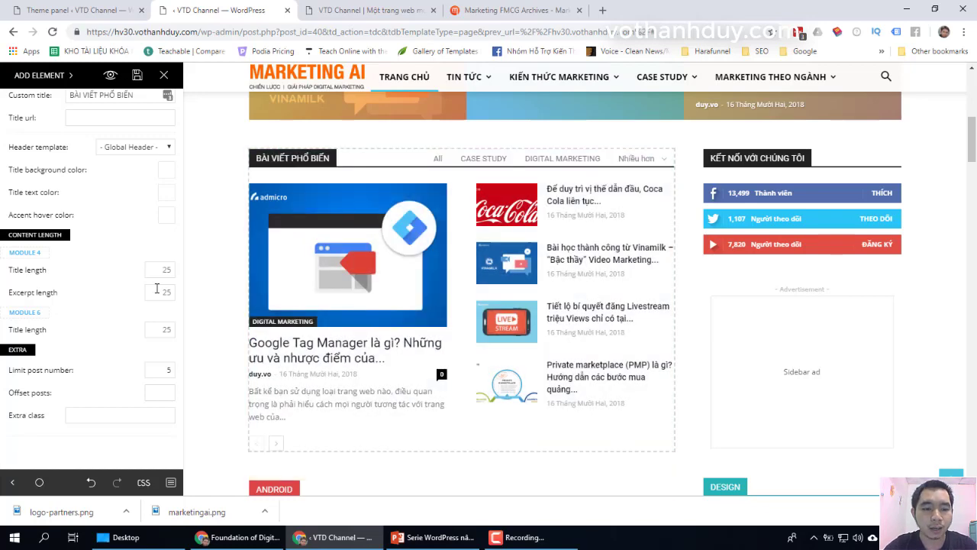
{"action": "scroll", "coordinate": [68, 326], "scroll_direction": "down", "scroll_amount": 1}
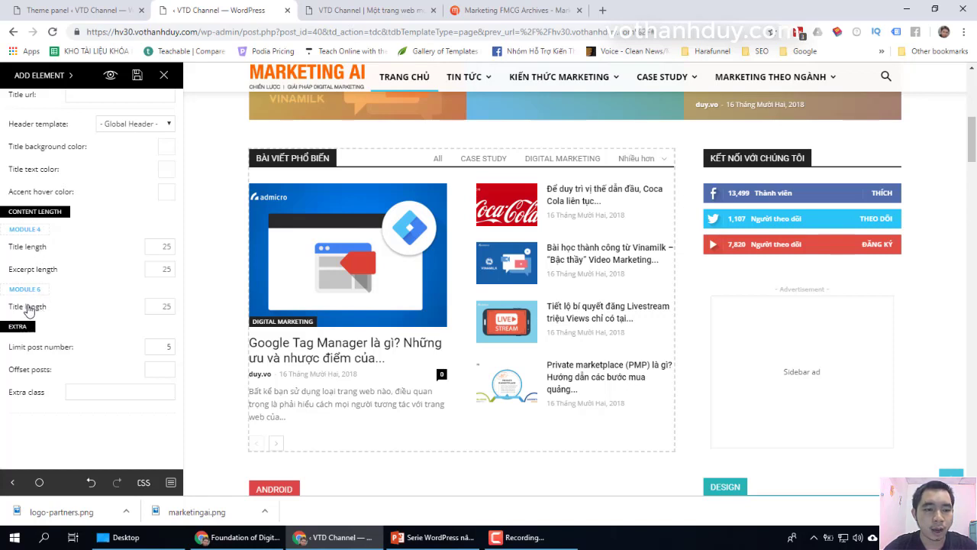
{"action": "left_click", "coordinate": [166, 305]}
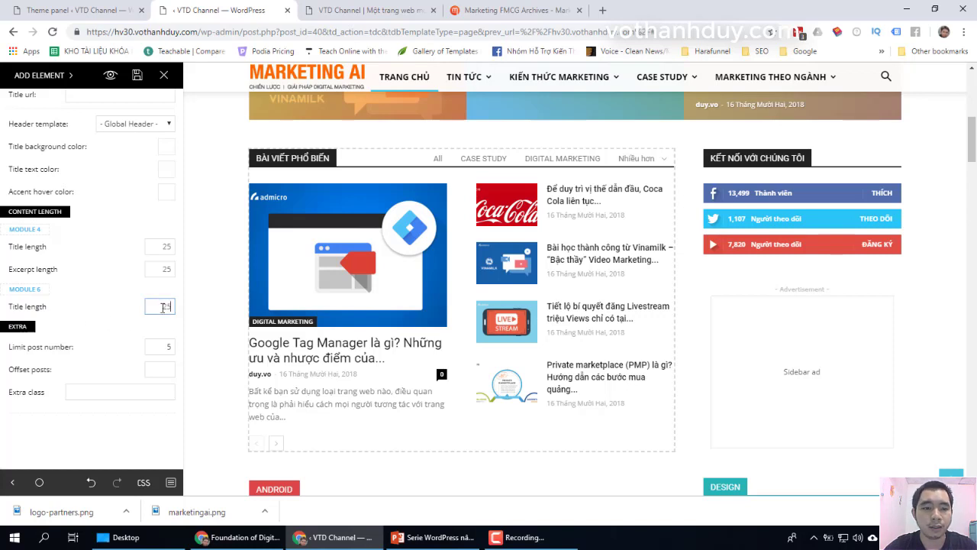
{"action": "left_click", "coordinate": [158, 247]}
{"action": "left_click", "coordinate": [158, 269]}
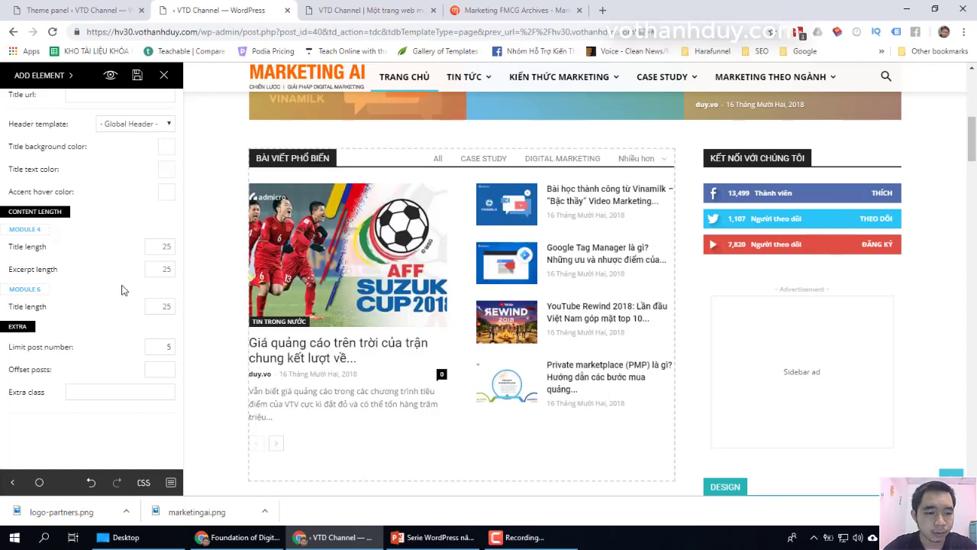
{"action": "mouse_move", "coordinate": [60, 351]}
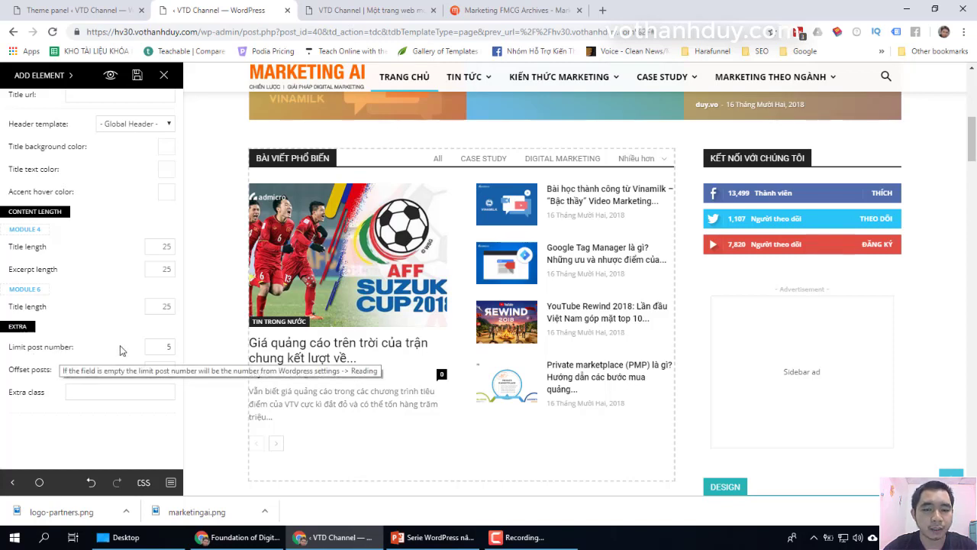
Step: Change the block's post limit from 3 to 5, then clear the limit
{"action": "double_click", "coordinate": [165, 348]}
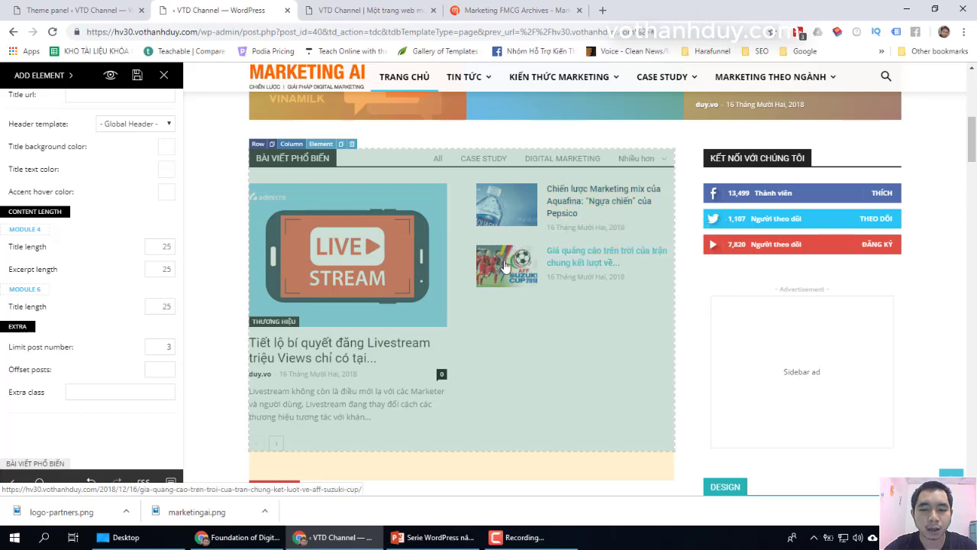
{"action": "left_click", "coordinate": [571, 399]}
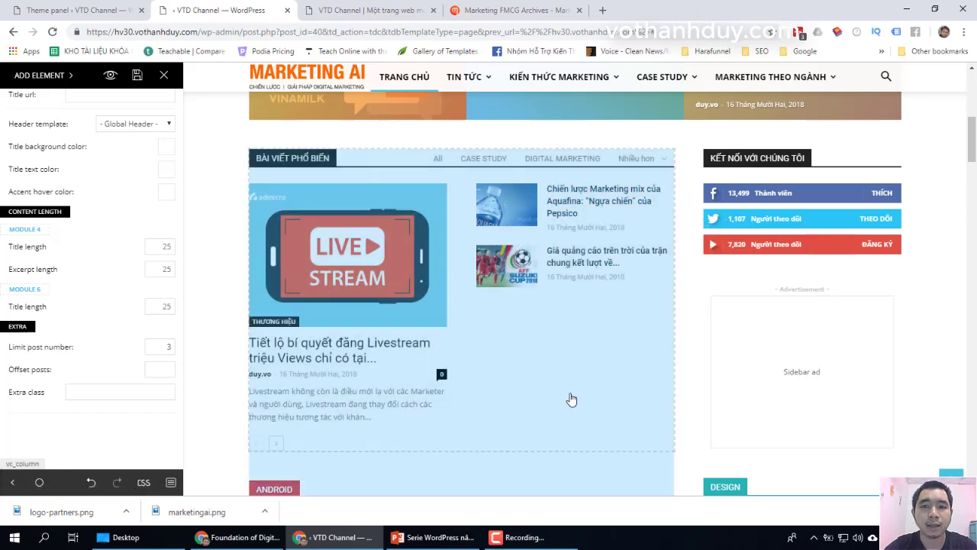
{"action": "double_click", "coordinate": [166, 344]}
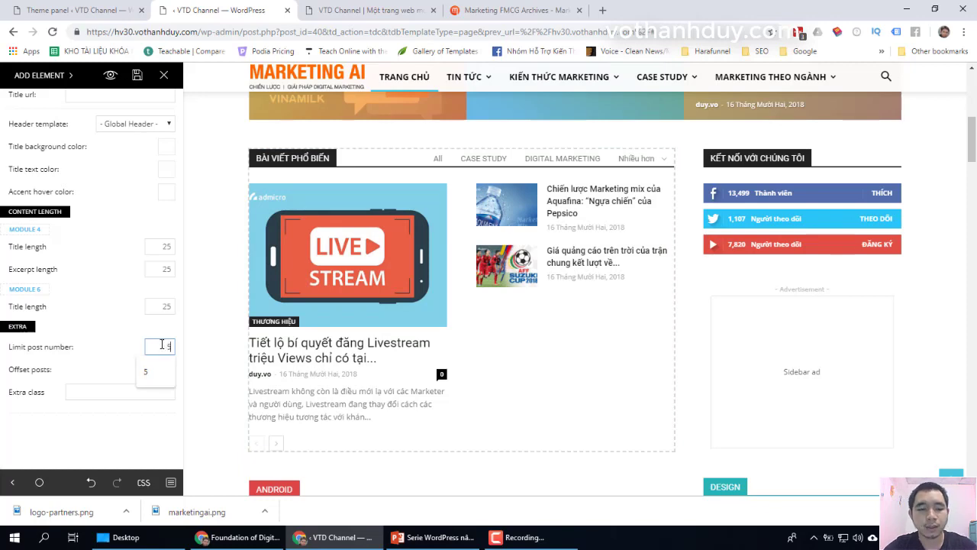
{"action": "type", "text": "5"}
{"action": "left_click", "coordinate": [92, 347]}
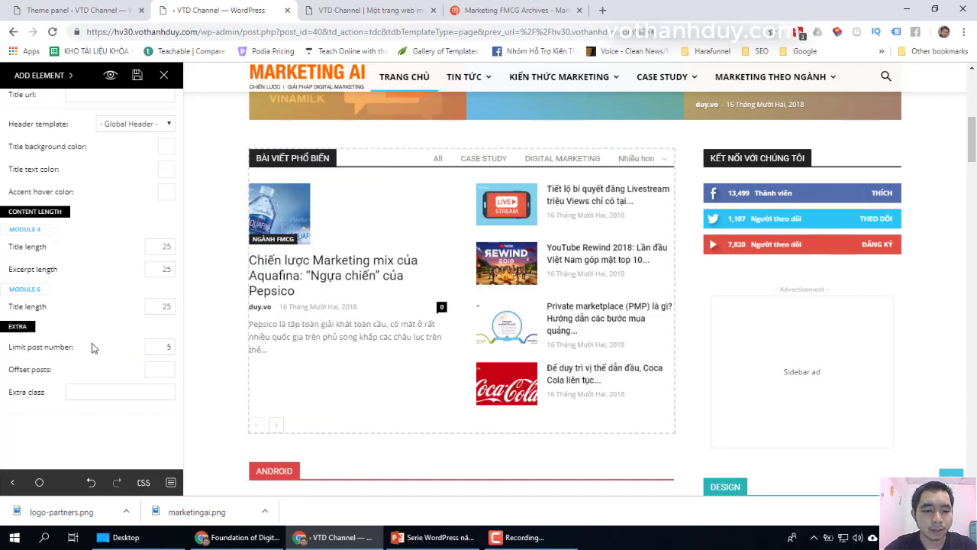
{"action": "scroll", "coordinate": [114, 359], "scroll_direction": "up", "scroll_amount": 1}
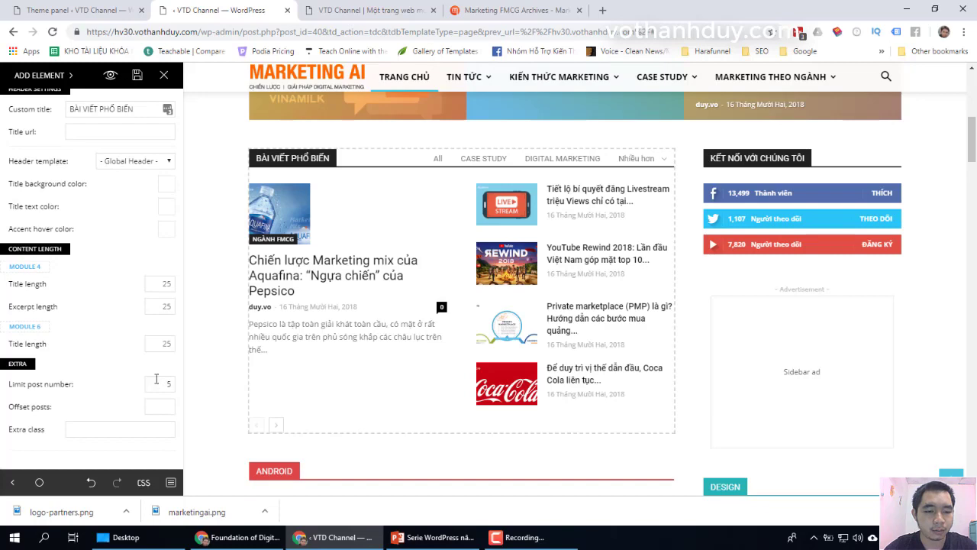
{"action": "scroll", "coordinate": [158, 378], "scroll_direction": "down", "scroll_amount": 1}
{"action": "double_click", "coordinate": [160, 347]}
{"action": "key", "text": "BackSpace"}
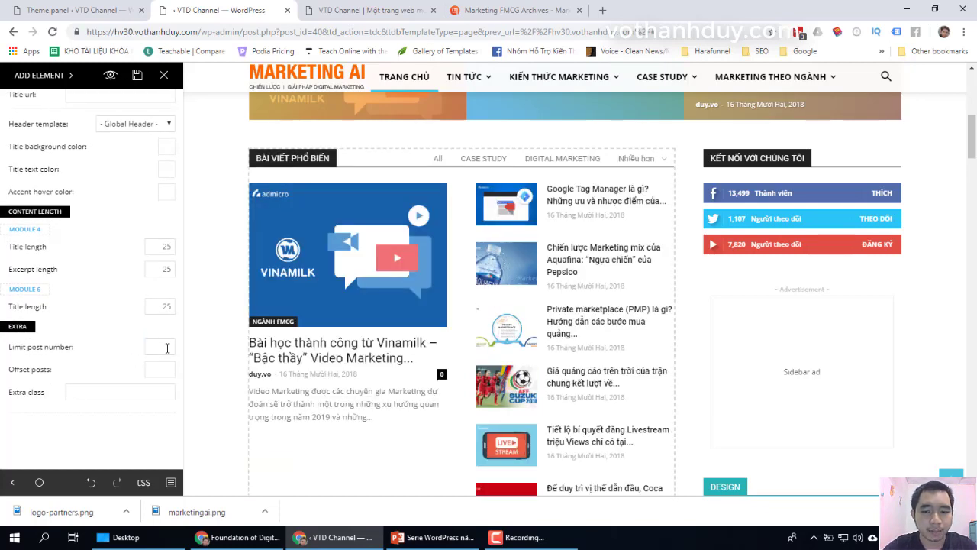
Step: Enter 5 as the popular-posts block's post limit again
{"action": "scroll", "coordinate": [400, 408], "scroll_direction": "down", "scroll_amount": 3}
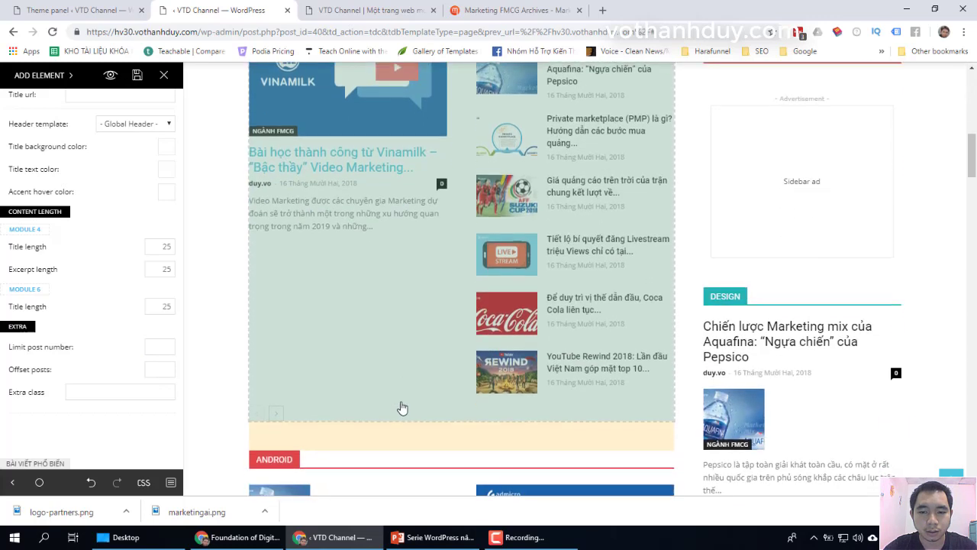
{"action": "scroll", "coordinate": [416, 359], "scroll_direction": "up", "scroll_amount": 1}
{"action": "scroll", "coordinate": [344, 343], "scroll_direction": "up", "scroll_amount": 3}
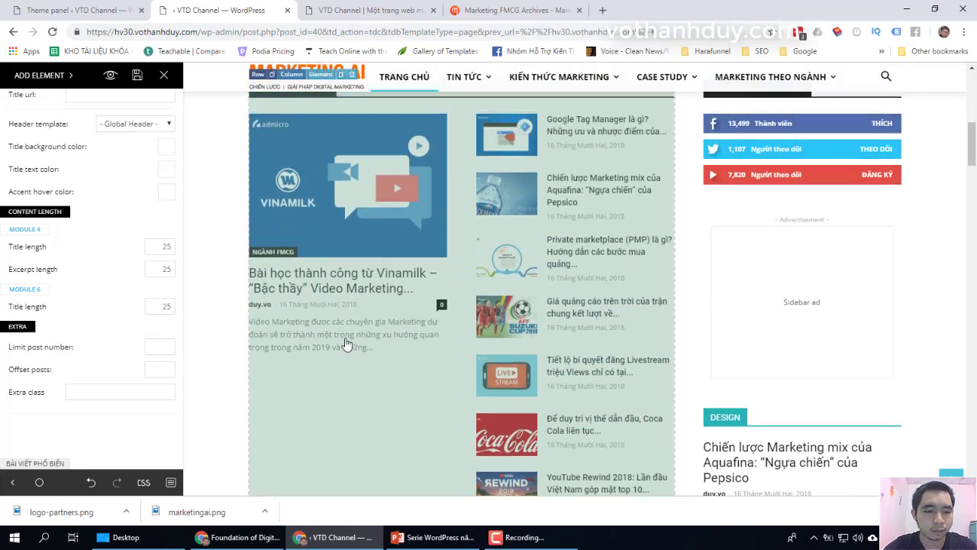
{"action": "left_click", "coordinate": [157, 345]}
{"action": "type", "text": "5"}
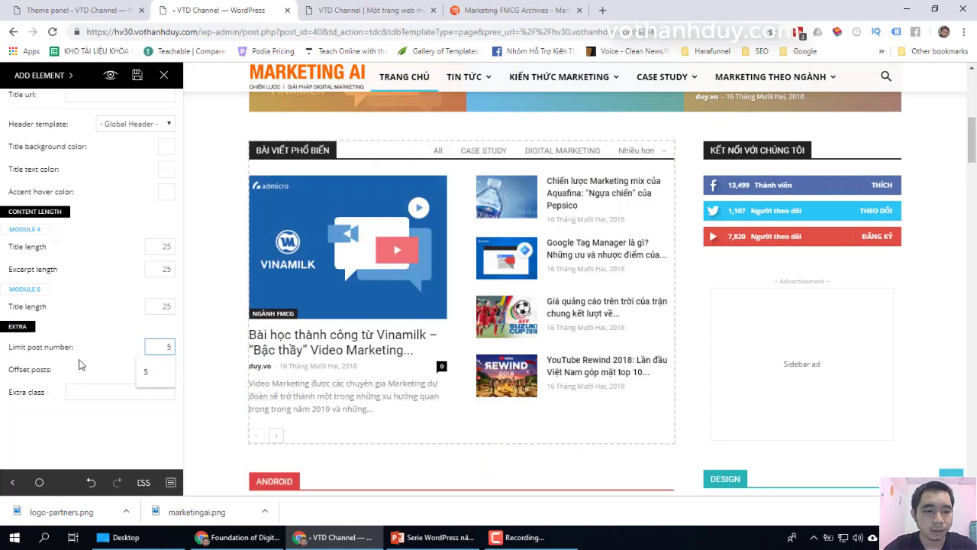
{"action": "scroll", "coordinate": [81, 364], "scroll_direction": "up", "scroll_amount": 4}
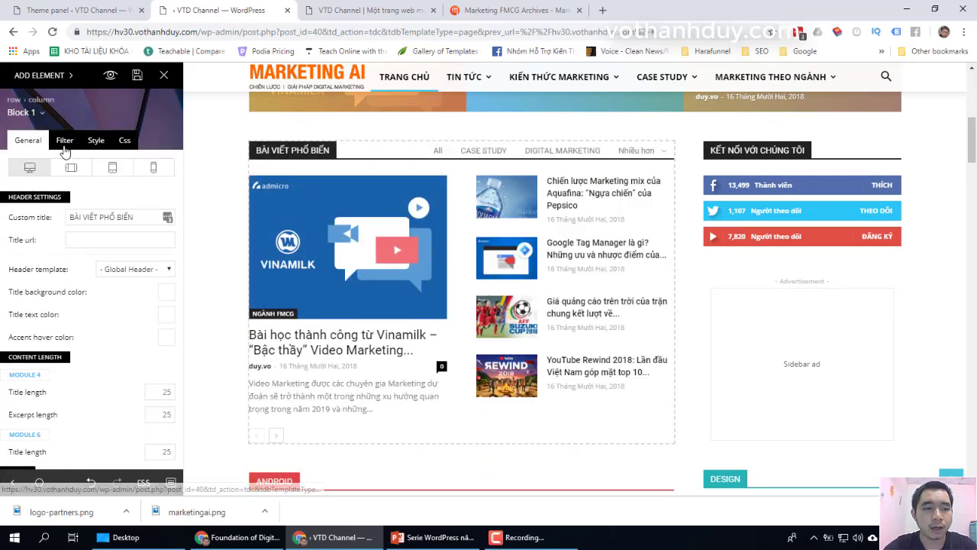
Step: Try CASE STUDY and KIẾN THỨC MARKETING as the category filter, then reset to All categories
{"action": "left_click", "coordinate": [64, 139]}
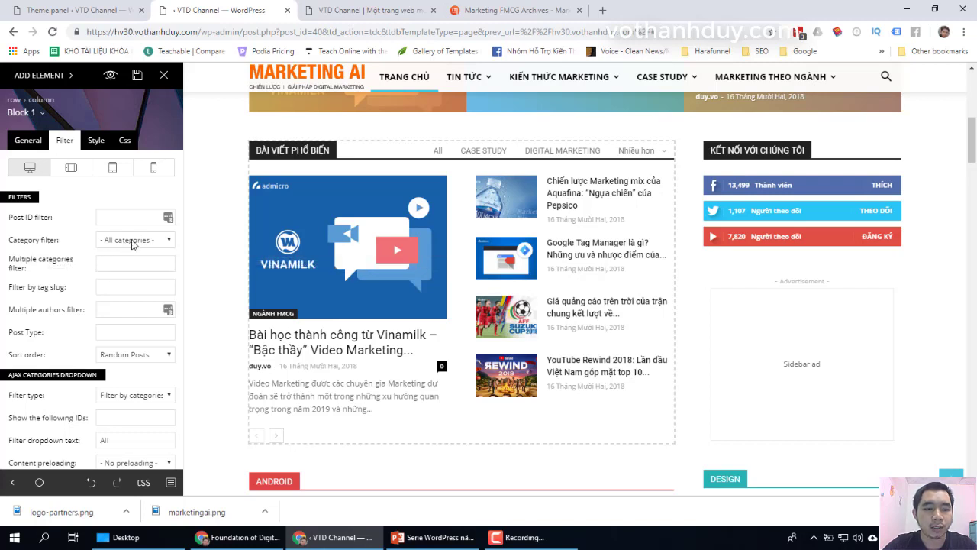
{"action": "left_click", "coordinate": [132, 241]}
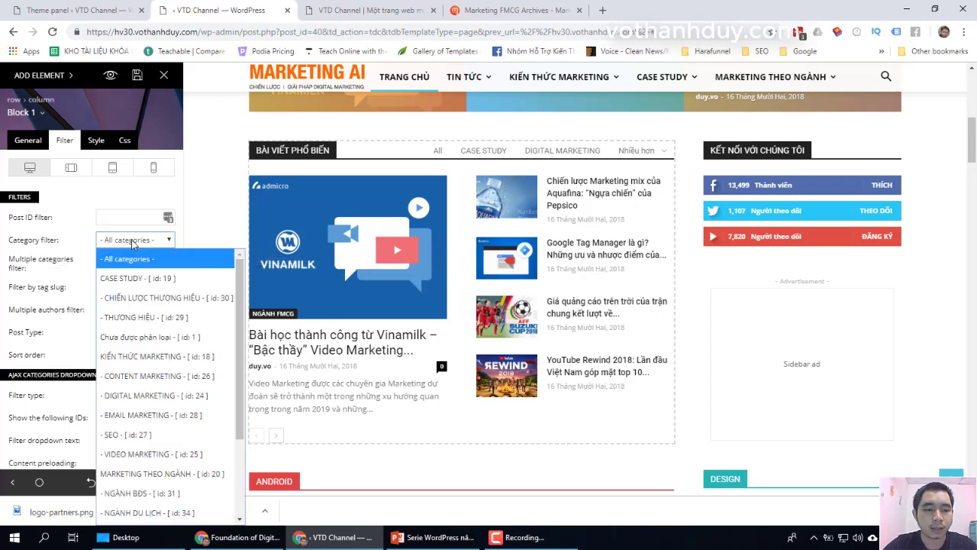
{"action": "left_click", "coordinate": [152, 279]}
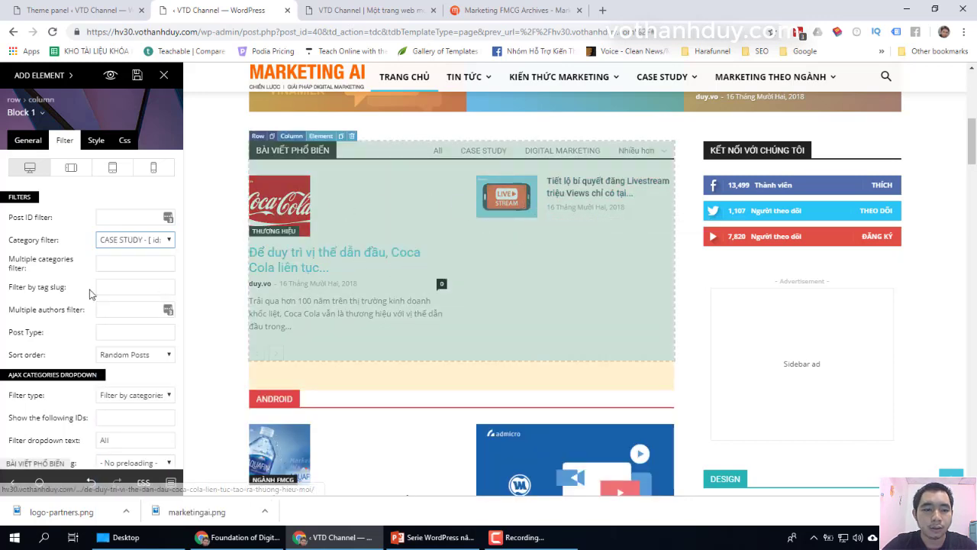
{"action": "left_click", "coordinate": [135, 243]}
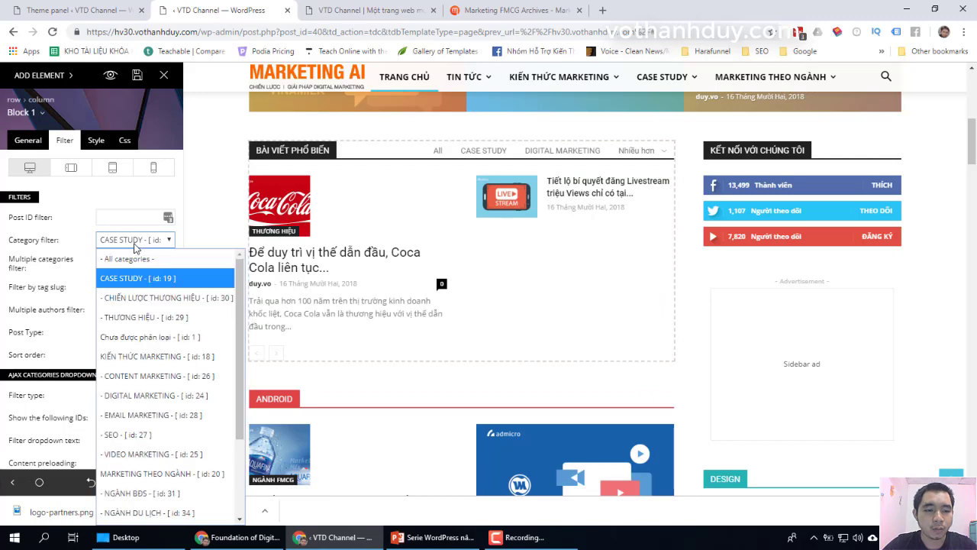
{"action": "left_click", "coordinate": [160, 356]}
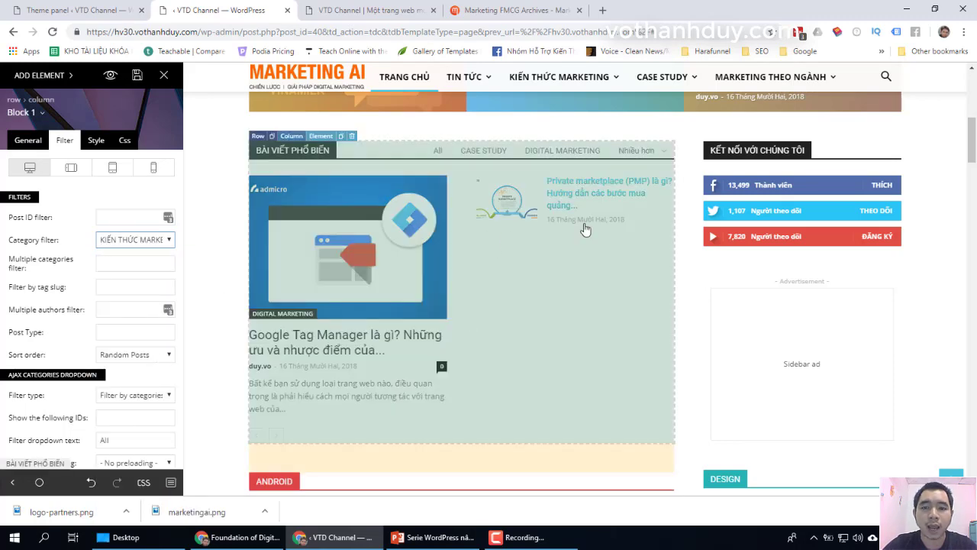
{"action": "left_click", "coordinate": [133, 242]}
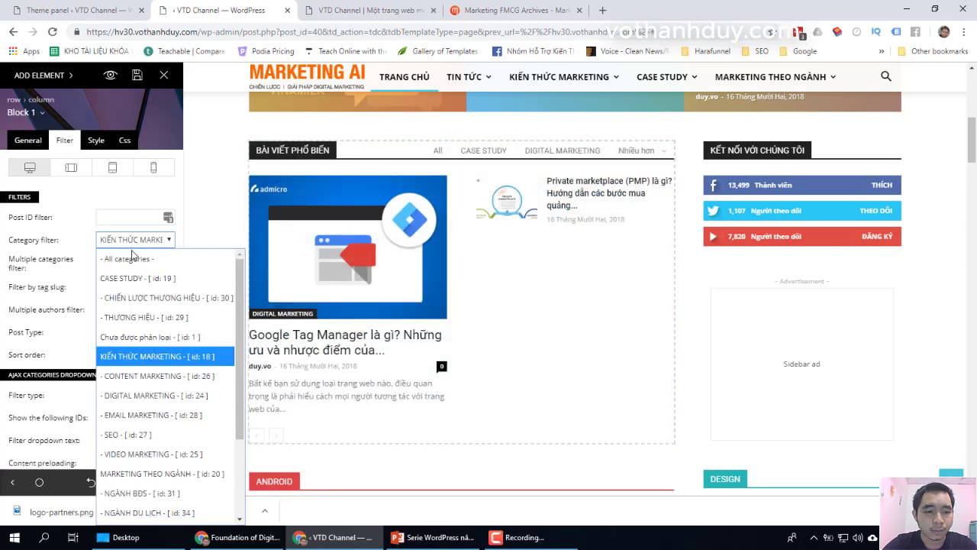
{"action": "left_click", "coordinate": [122, 258]}
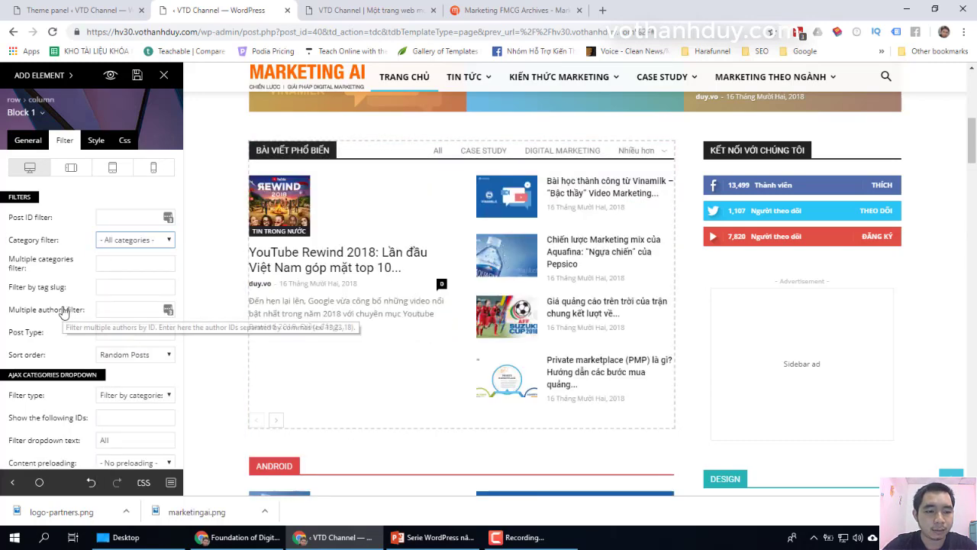
{"action": "scroll", "coordinate": [65, 314], "scroll_direction": "down", "scroll_amount": 1}
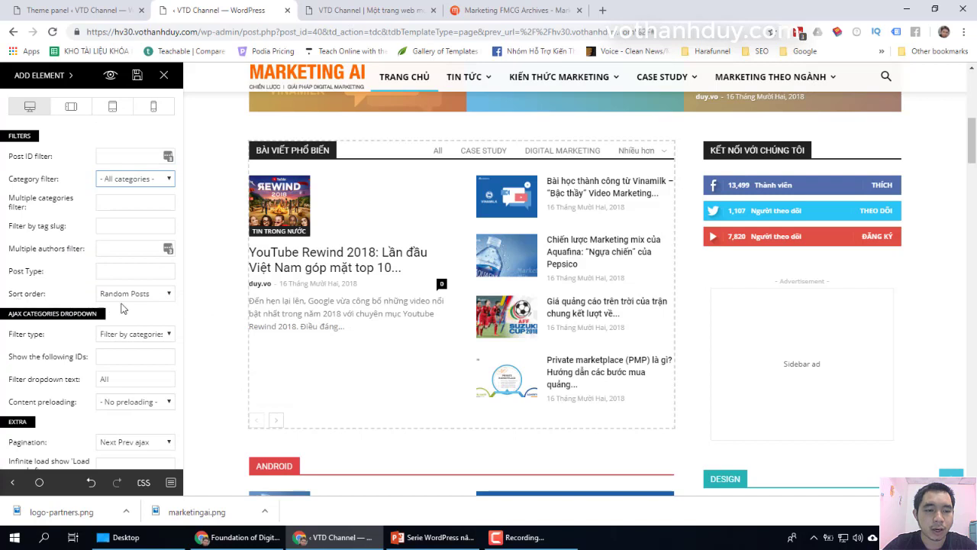
{"action": "scroll", "coordinate": [67, 319], "scroll_direction": "down", "scroll_amount": 1}
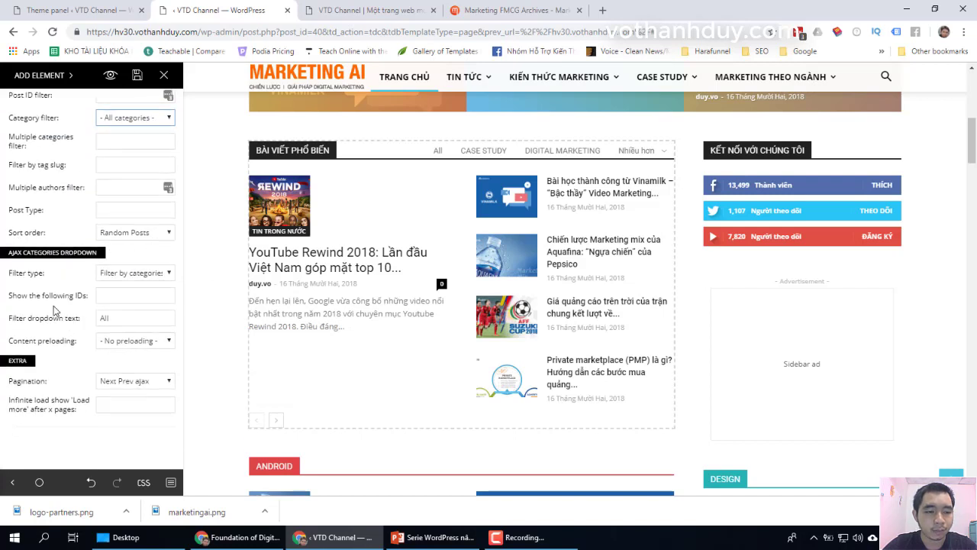
{"action": "scroll", "coordinate": [49, 307], "scroll_direction": "down", "scroll_amount": 1}
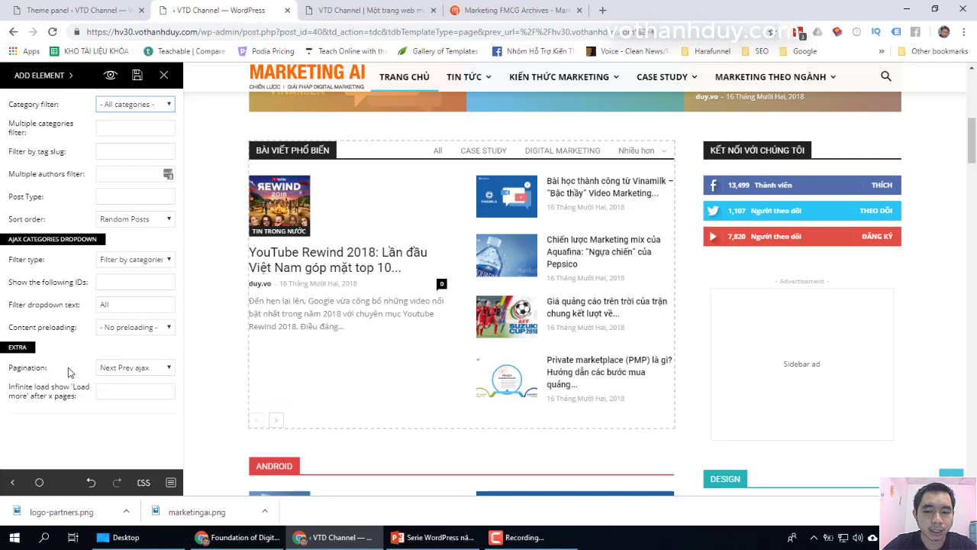
{"action": "scroll", "coordinate": [75, 316], "scroll_direction": "up", "scroll_amount": 3}
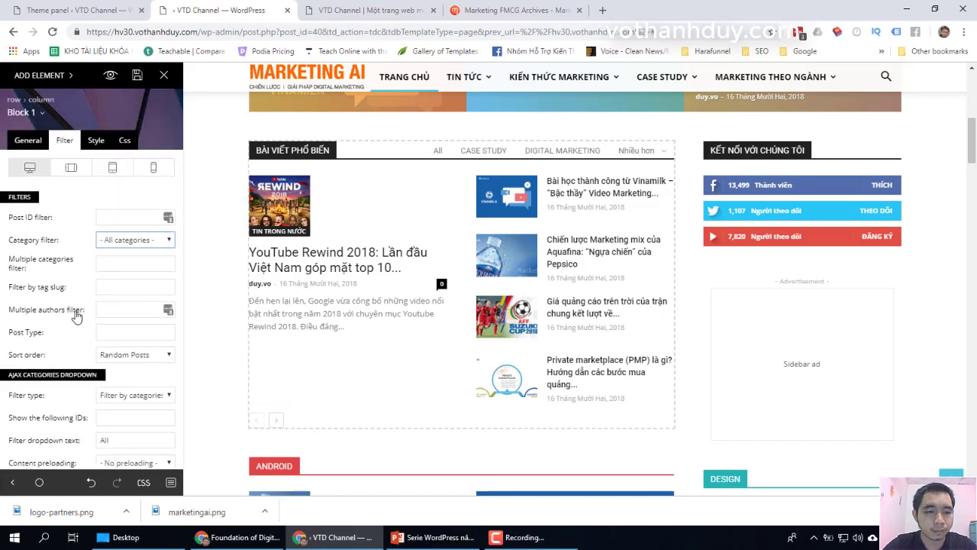
Step: Review the block's Style font and Css spacing settings, then go back to General
{"action": "left_click", "coordinate": [96, 141]}
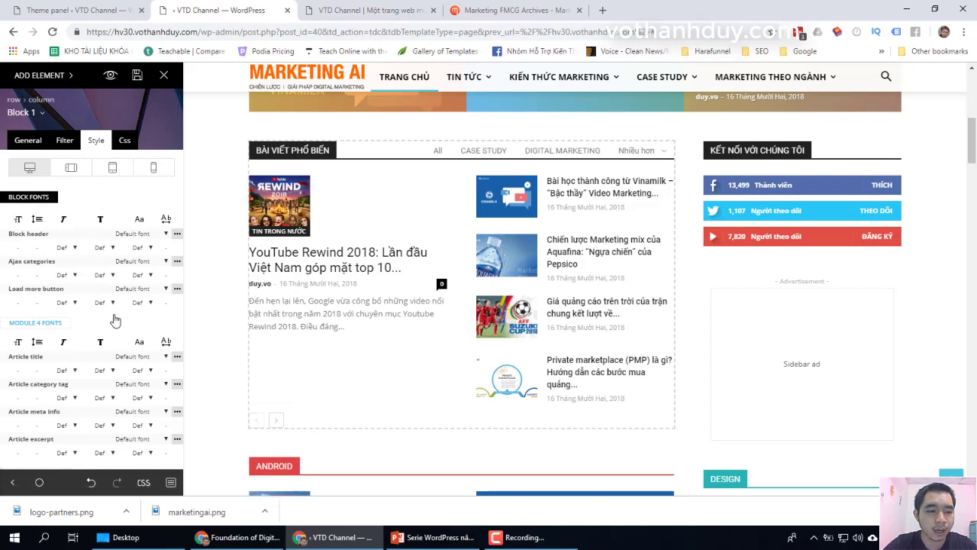
{"action": "scroll", "coordinate": [146, 329], "scroll_direction": "down", "scroll_amount": 3}
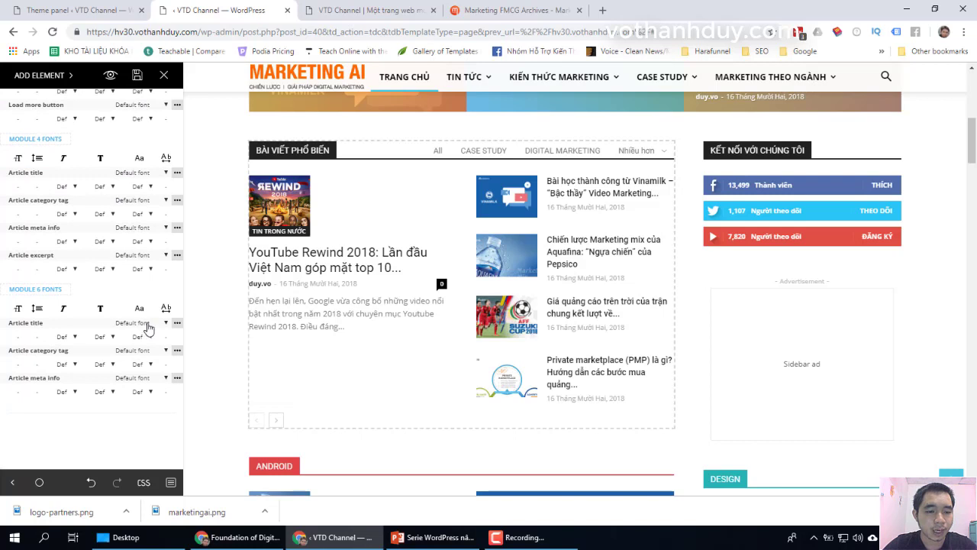
{"action": "scroll", "coordinate": [146, 321], "scroll_direction": "up", "scroll_amount": 3}
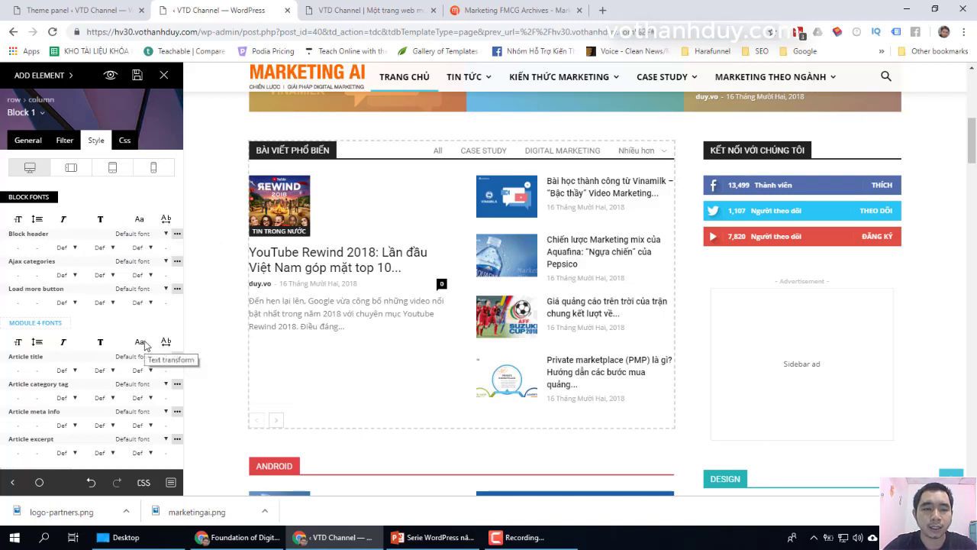
{"action": "left_click", "coordinate": [125, 142]}
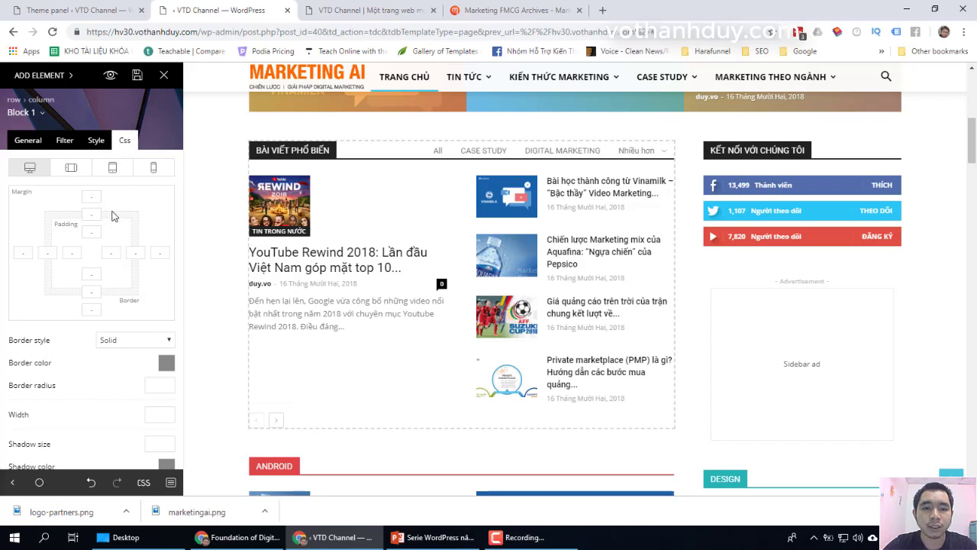
{"action": "scroll", "coordinate": [124, 267], "scroll_direction": "down", "scroll_amount": 6}
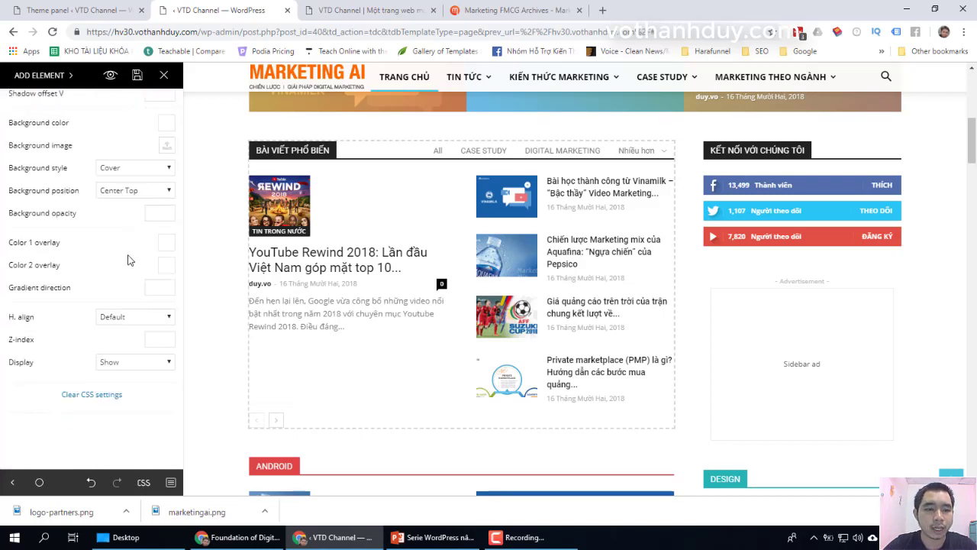
{"action": "scroll", "coordinate": [129, 259], "scroll_direction": "up", "scroll_amount": 8}
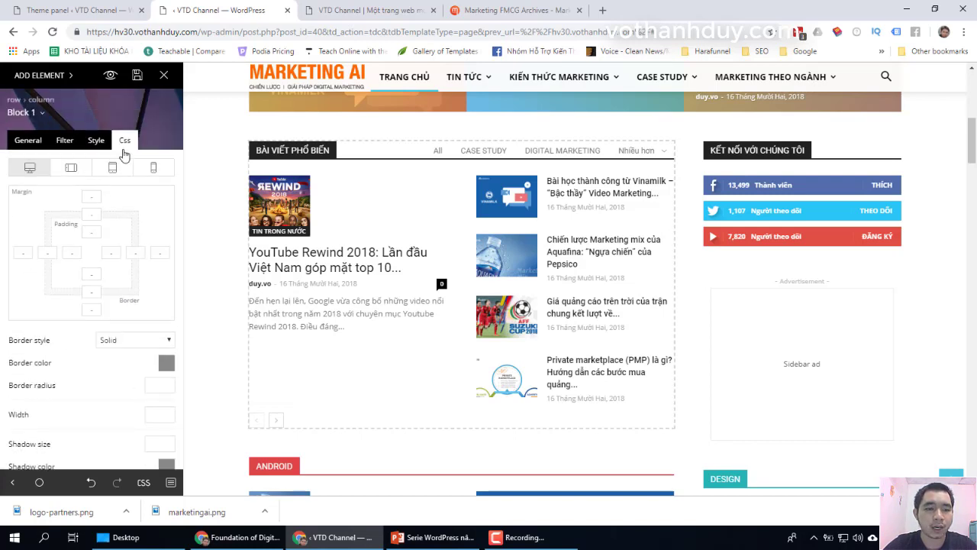
{"action": "left_click", "coordinate": [35, 143]}
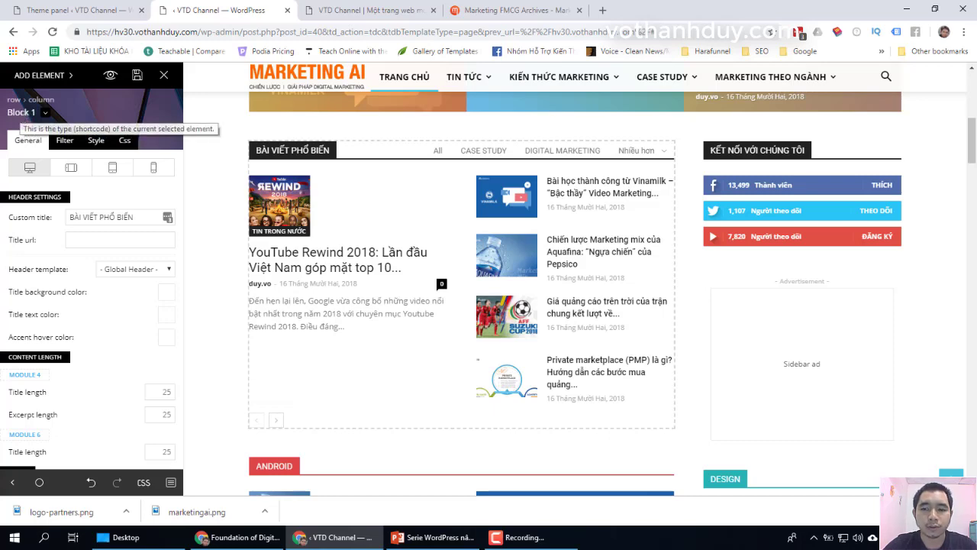
Step: Reselect the popular-posts block and keep its layout template on Block 1
{"action": "left_click", "coordinate": [770, 250]}
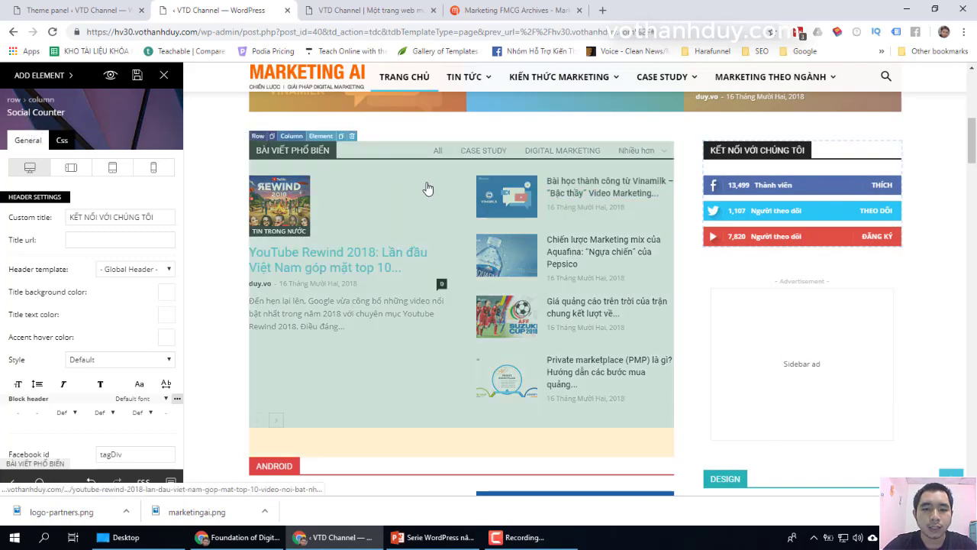
{"action": "left_click", "coordinate": [428, 188]}
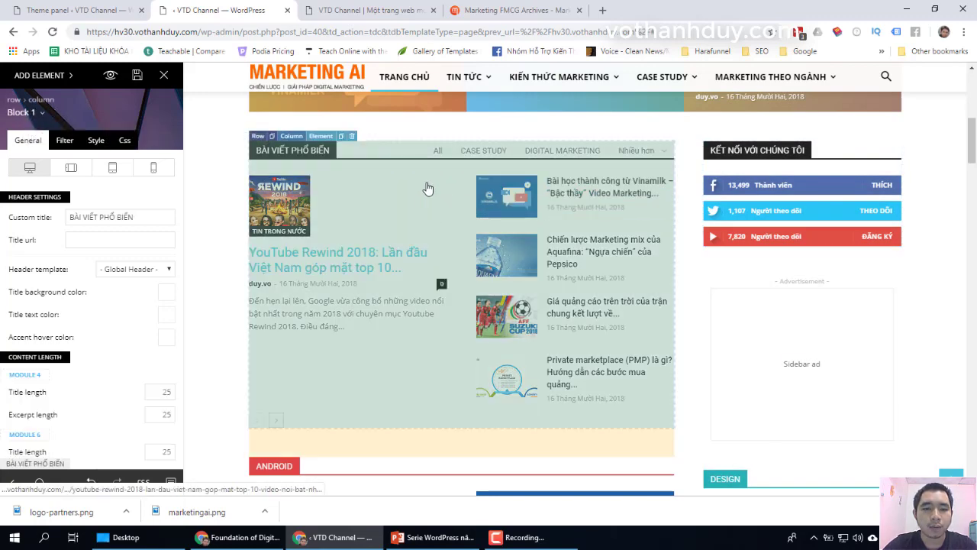
{"action": "left_click", "coordinate": [44, 113]}
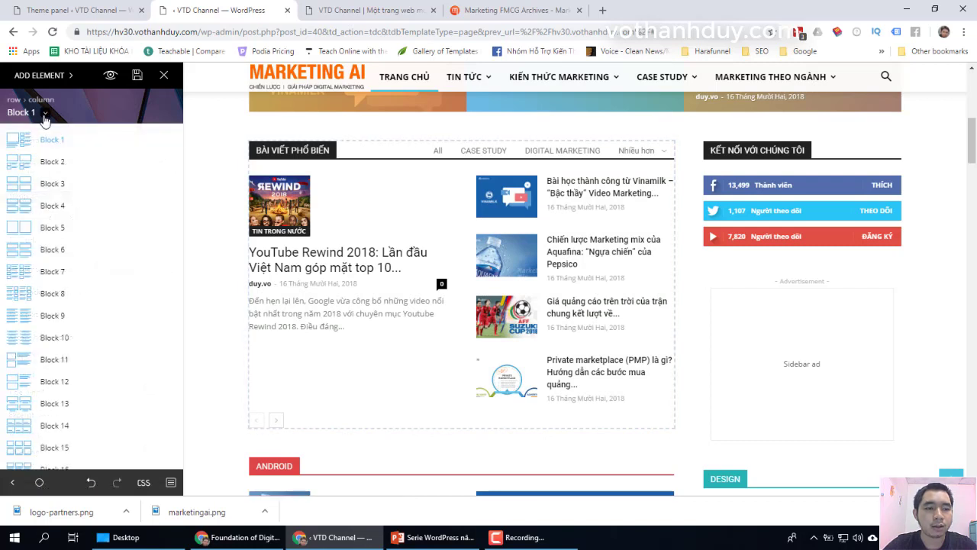
{"action": "scroll", "coordinate": [117, 344], "scroll_direction": "down", "scroll_amount": 3}
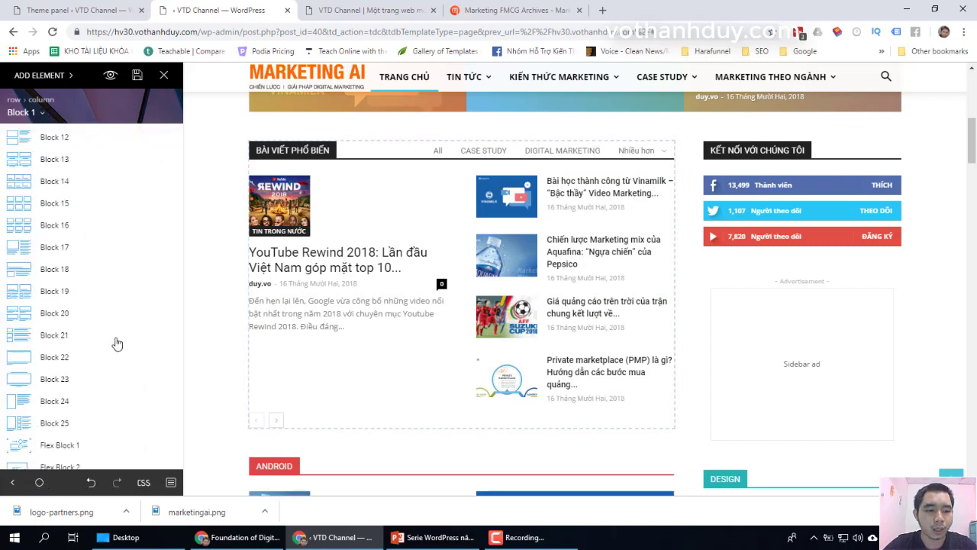
{"action": "scroll", "coordinate": [117, 343], "scroll_direction": "down", "scroll_amount": 1}
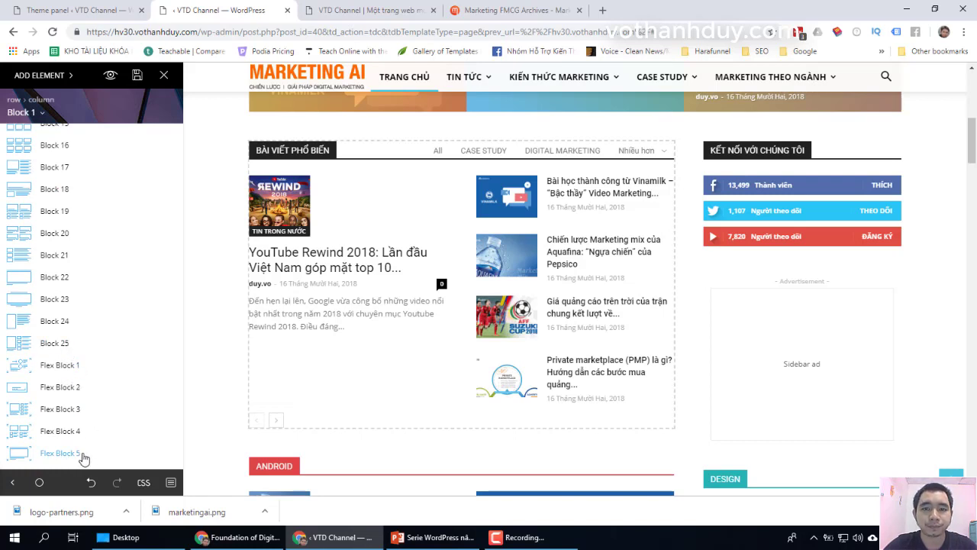
{"action": "scroll", "coordinate": [127, 292], "scroll_direction": "up", "scroll_amount": 5}
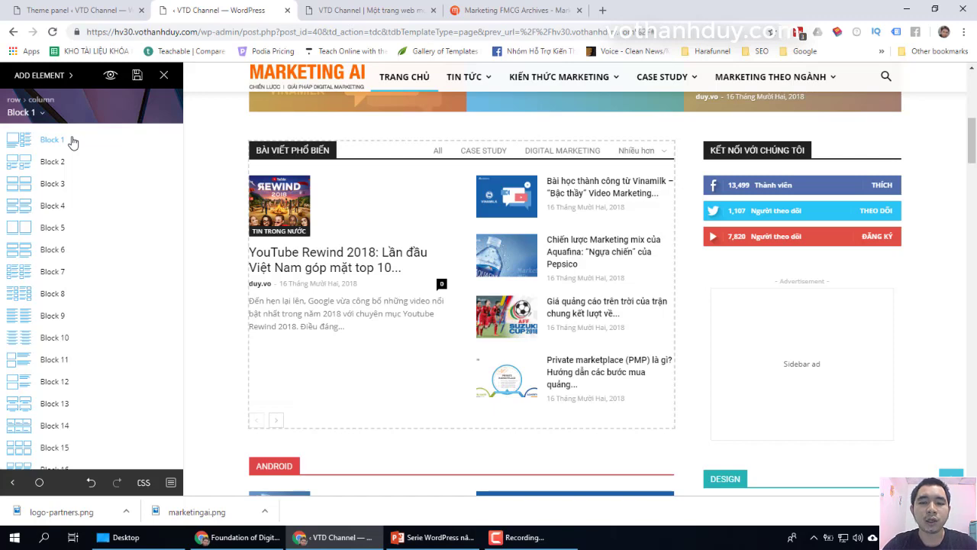
{"action": "left_click", "coordinate": [74, 142]}
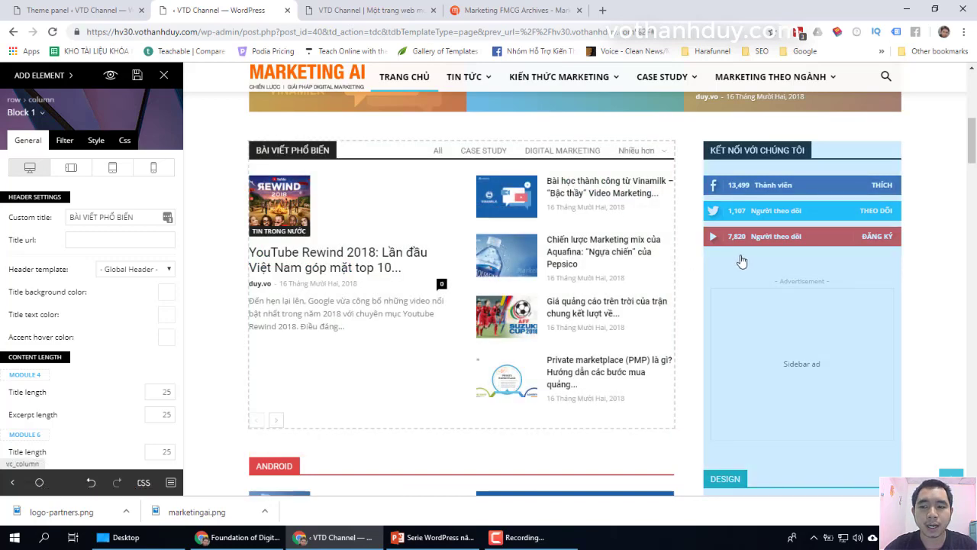
{"action": "scroll", "coordinate": [746, 259], "scroll_direction": "down", "scroll_amount": 5}
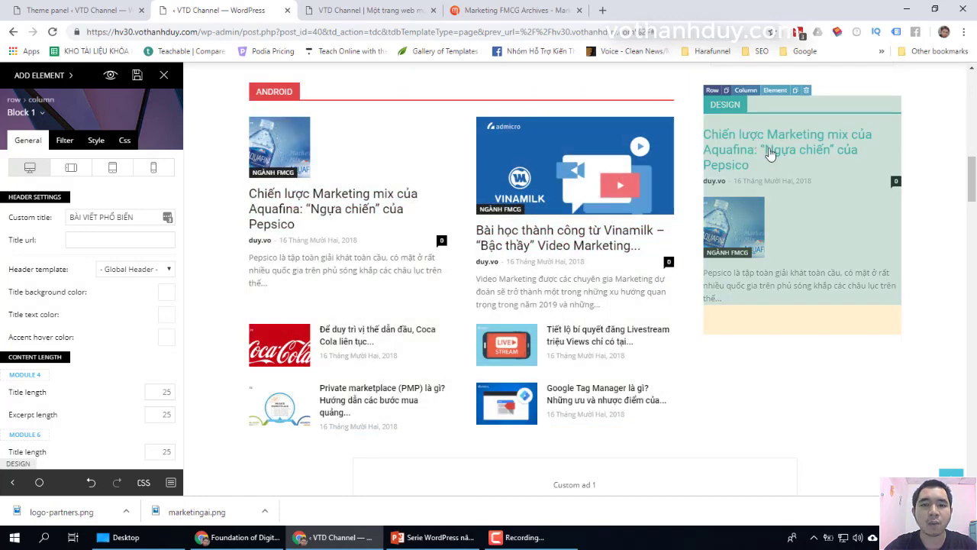
{"action": "scroll", "coordinate": [771, 152], "scroll_direction": "up", "scroll_amount": 6}
{"action": "scroll", "coordinate": [769, 155], "scroll_direction": "down", "scroll_amount": 5}
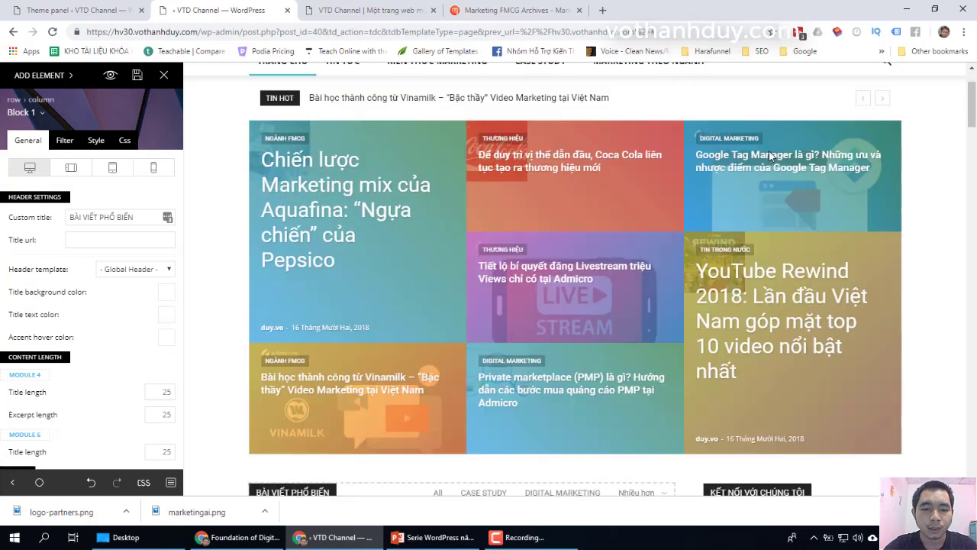
{"action": "scroll", "coordinate": [768, 150], "scroll_direction": "down", "scroll_amount": 2}
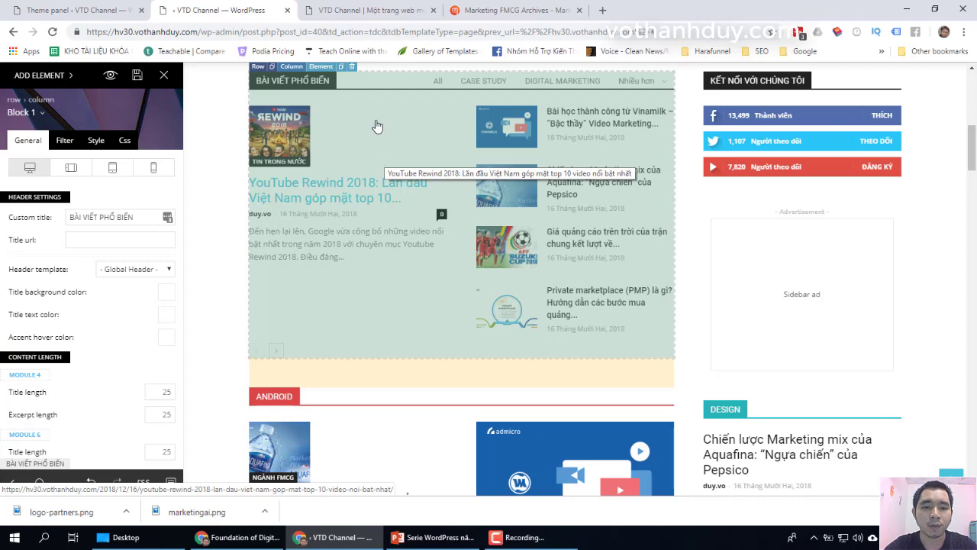
{"action": "left_click", "coordinate": [45, 115]}
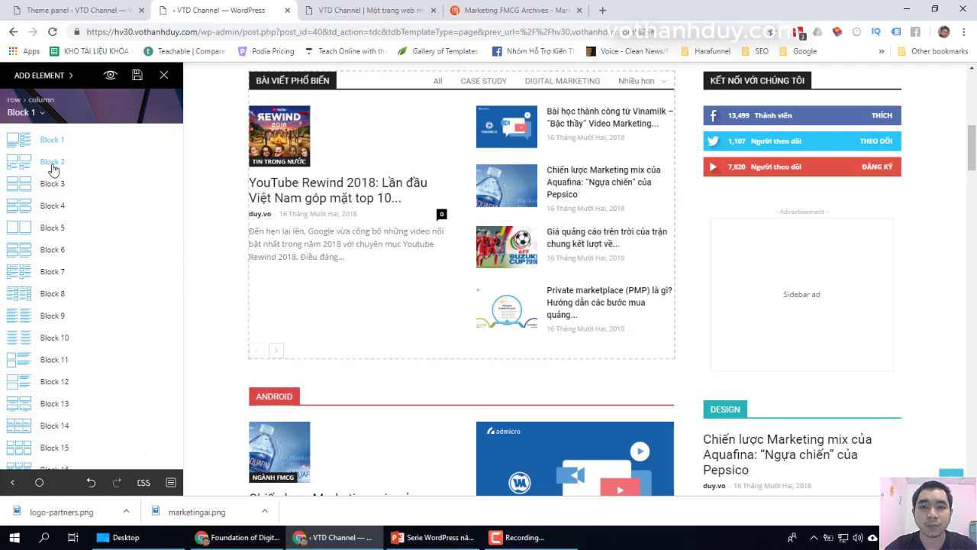
{"action": "left_click", "coordinate": [52, 162]}
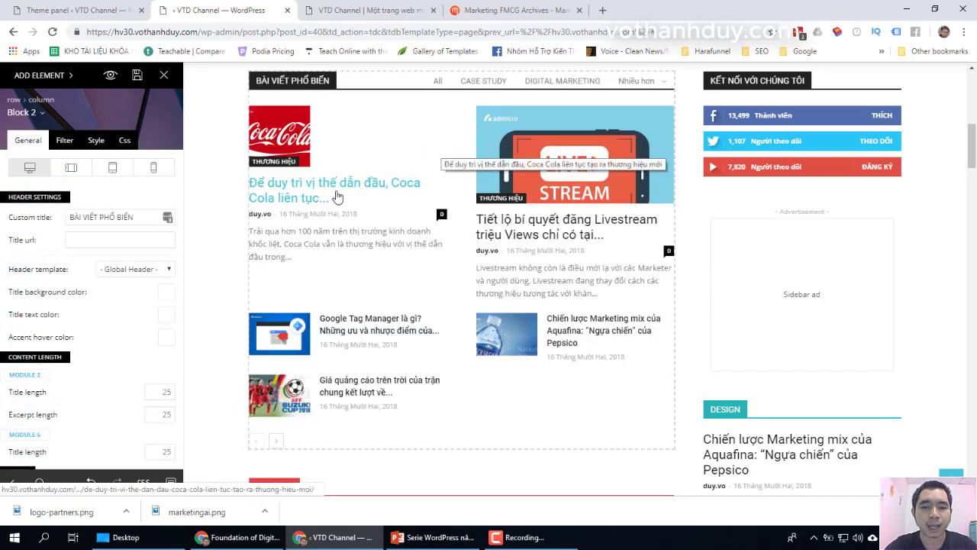
{"action": "scroll", "coordinate": [306, 185], "scroll_direction": "up", "scroll_amount": 1}
{"action": "scroll", "coordinate": [304, 183], "scroll_direction": "down", "scroll_amount": 1}
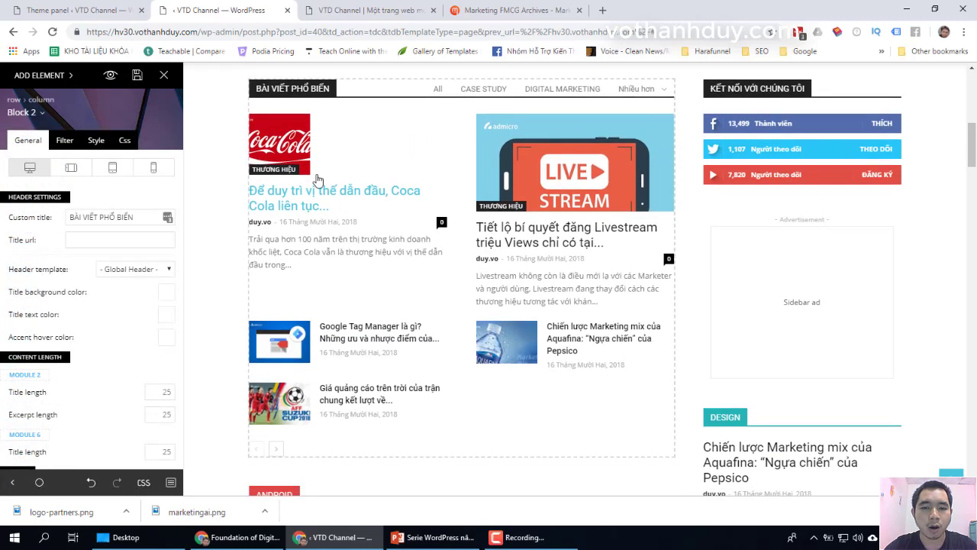
{"action": "left_click", "coordinate": [44, 113]}
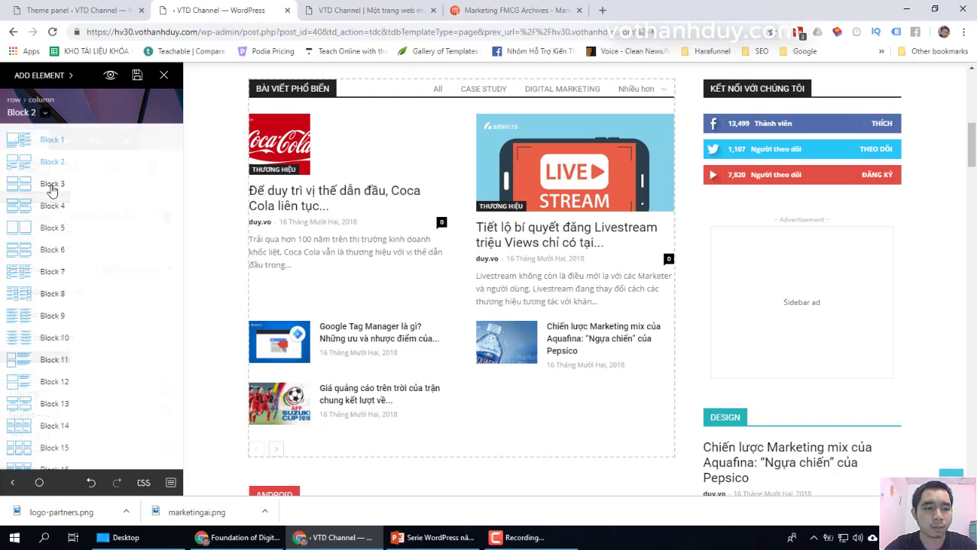
{"action": "left_click", "coordinate": [50, 189]}
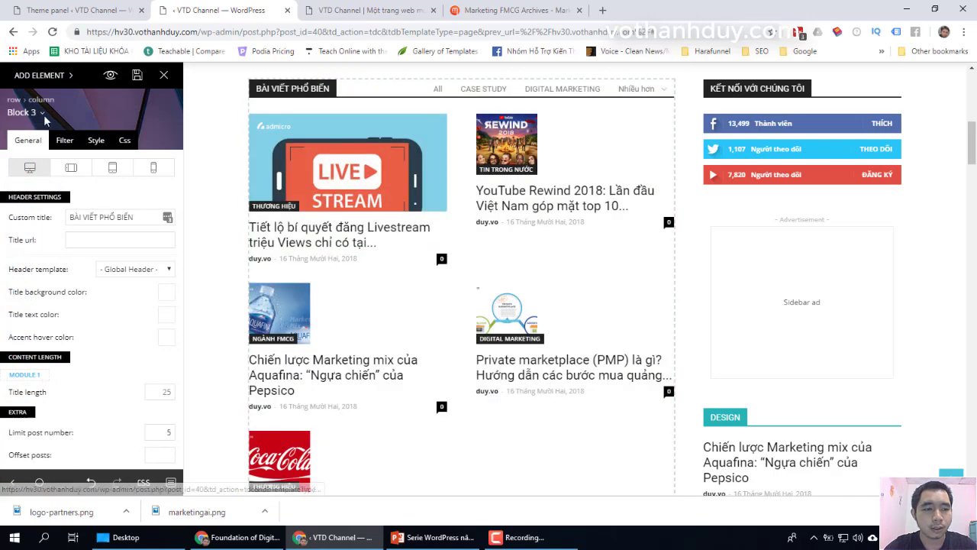
{"action": "left_click", "coordinate": [39, 115]}
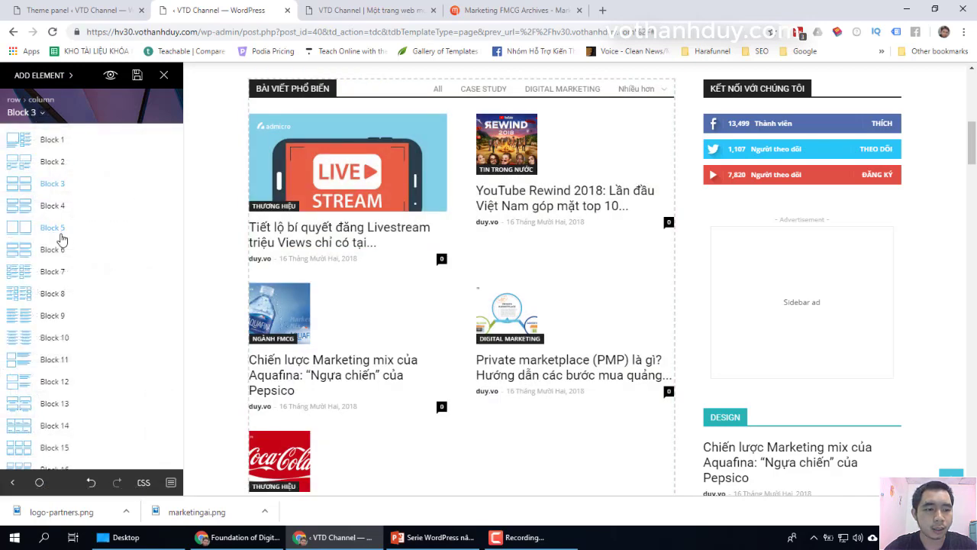
{"action": "left_click", "coordinate": [53, 276]}
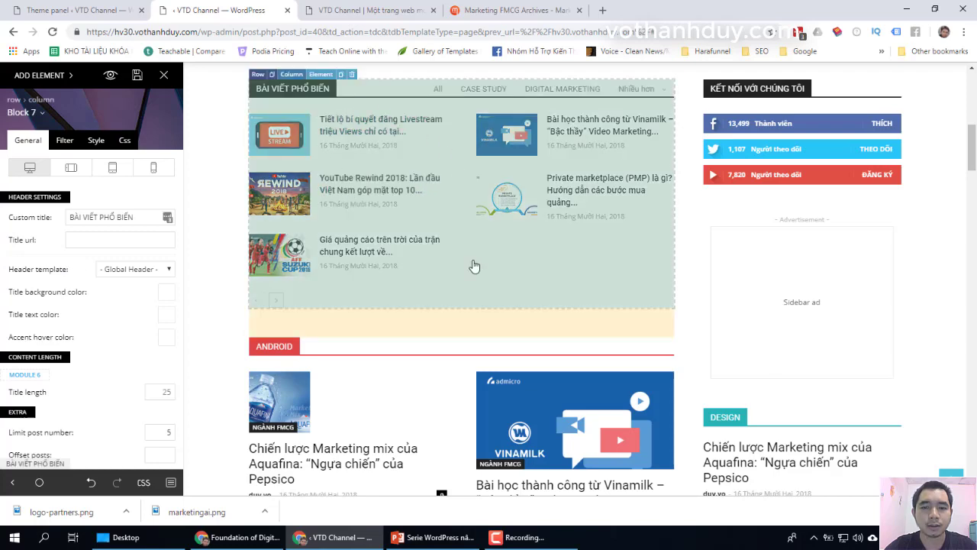
{"action": "left_click", "coordinate": [37, 115]}
{"action": "left_click", "coordinate": [42, 141]}
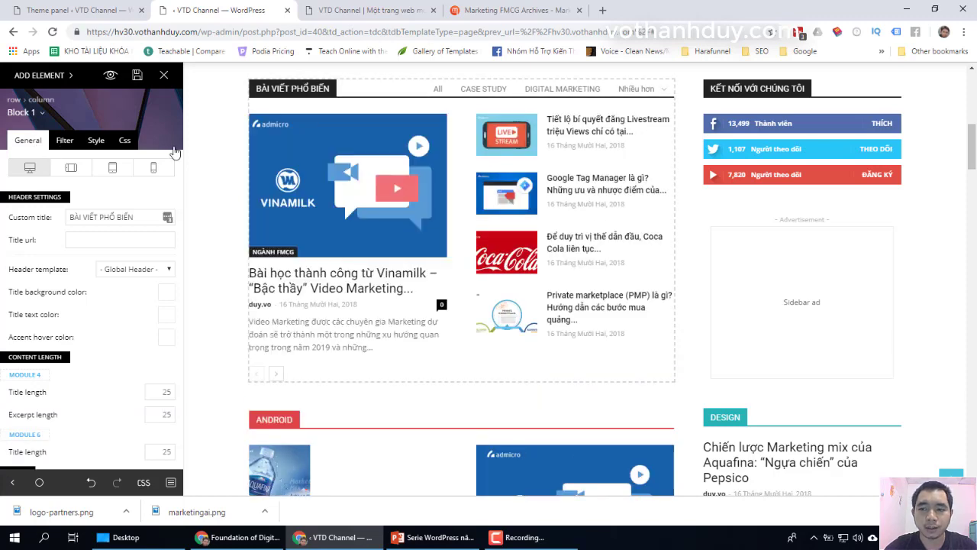
{"action": "scroll", "coordinate": [712, 206], "scroll_direction": "up", "scroll_amount": 1}
{"action": "scroll", "coordinate": [712, 206], "scroll_direction": "up", "scroll_amount": 2}
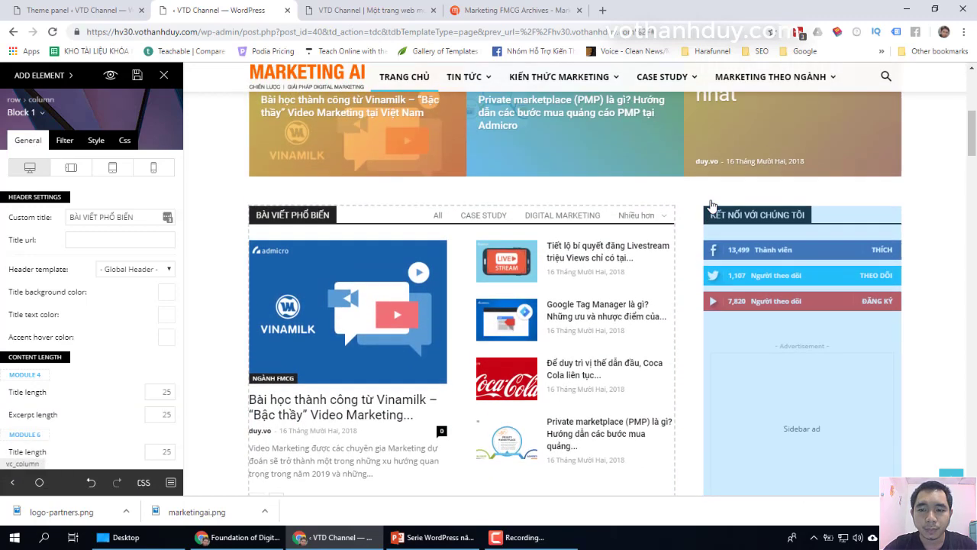
{"action": "scroll", "coordinate": [710, 206], "scroll_direction": "down", "scroll_amount": 2}
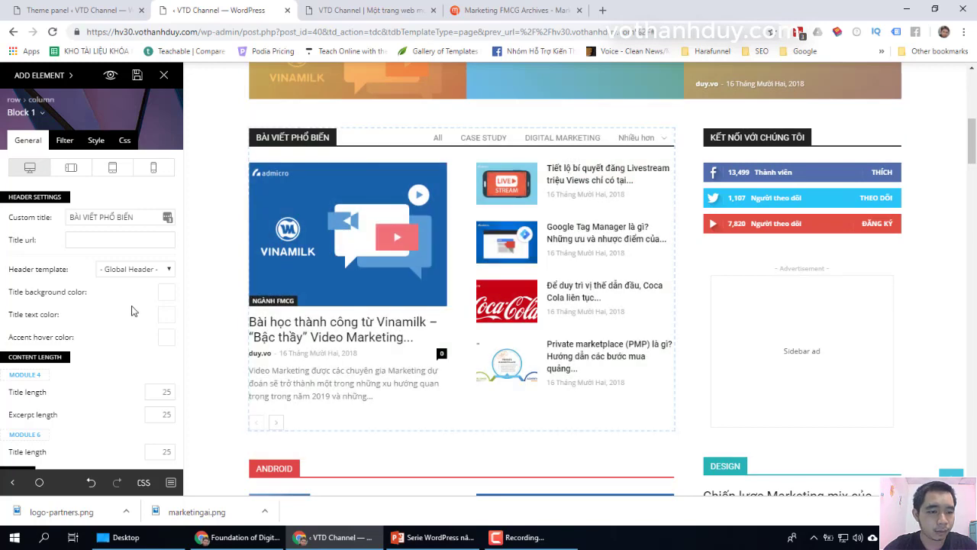
{"action": "scroll", "coordinate": [132, 311], "scroll_direction": "down", "scroll_amount": 2}
{"action": "scroll", "coordinate": [132, 311], "scroll_direction": "up", "scroll_amount": 2}
Step: In the Filter tab, replace the filter label All with 'Tất cả'
{"action": "left_click", "coordinate": [65, 141]}
{"action": "scroll", "coordinate": [89, 284], "scroll_direction": "down", "scroll_amount": 2}
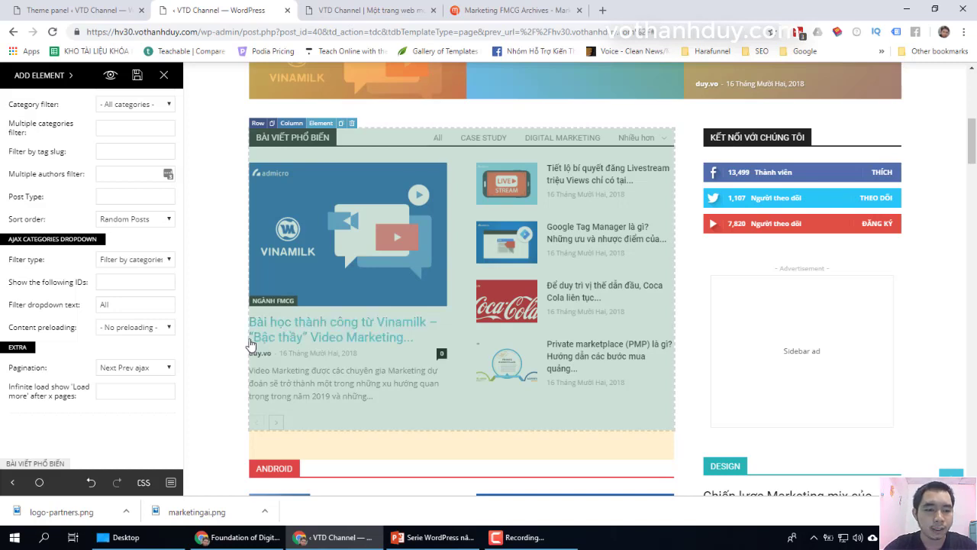
{"action": "mouse_move", "coordinate": [34, 311]}
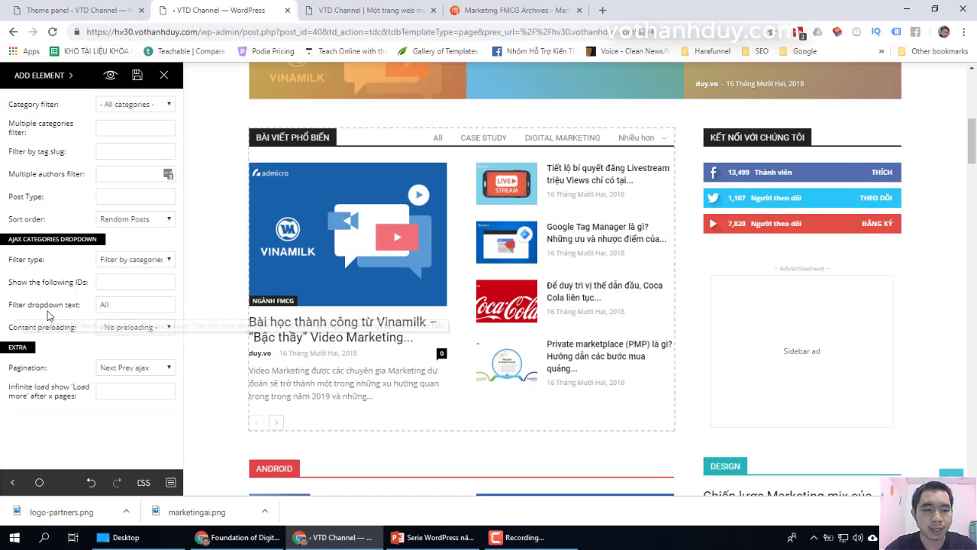
{"action": "left_click", "coordinate": [30, 303]}
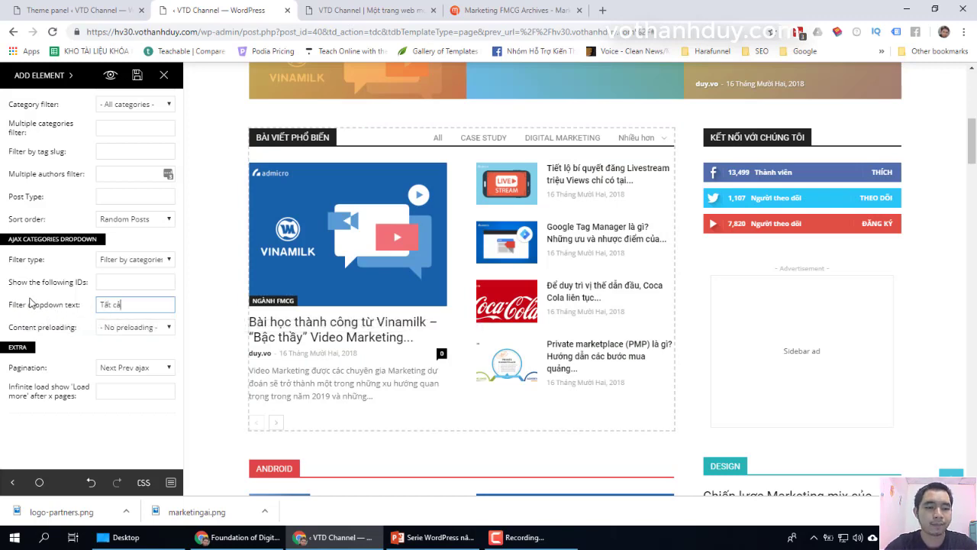
{"action": "type", "text": "Tất cả"}
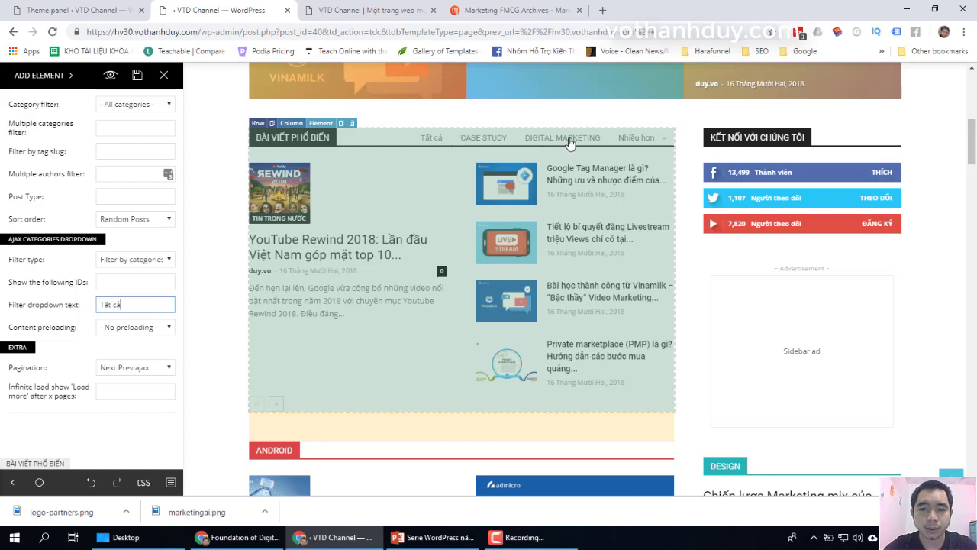
Step: Retype the filter label in uppercase as 'TẤT CẢ' and apply it
{"action": "mouse_move", "coordinate": [609, 144]}
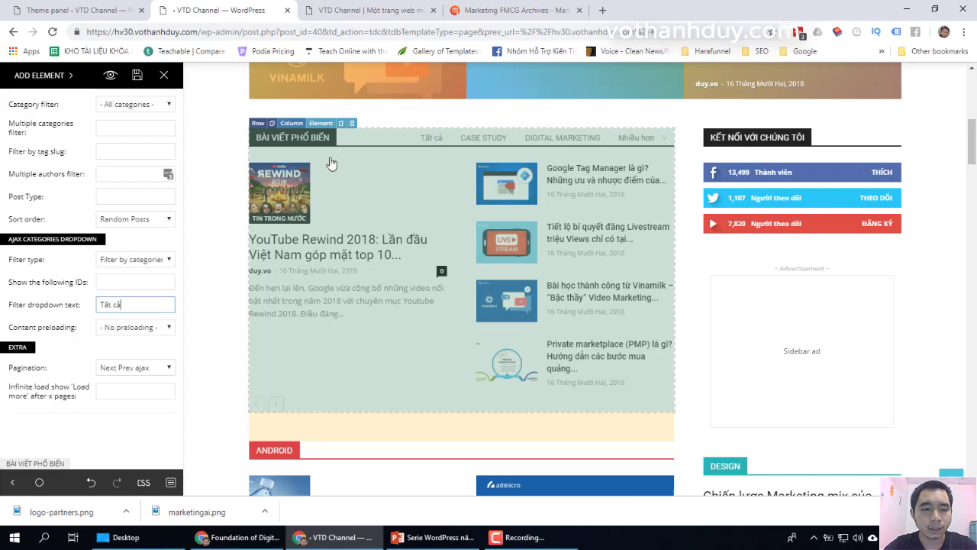
{"action": "left_click_drag", "start_coordinate": [148, 305], "coordinate": [2, 324]}
{"action": "left_click", "coordinate": [2, 325]}
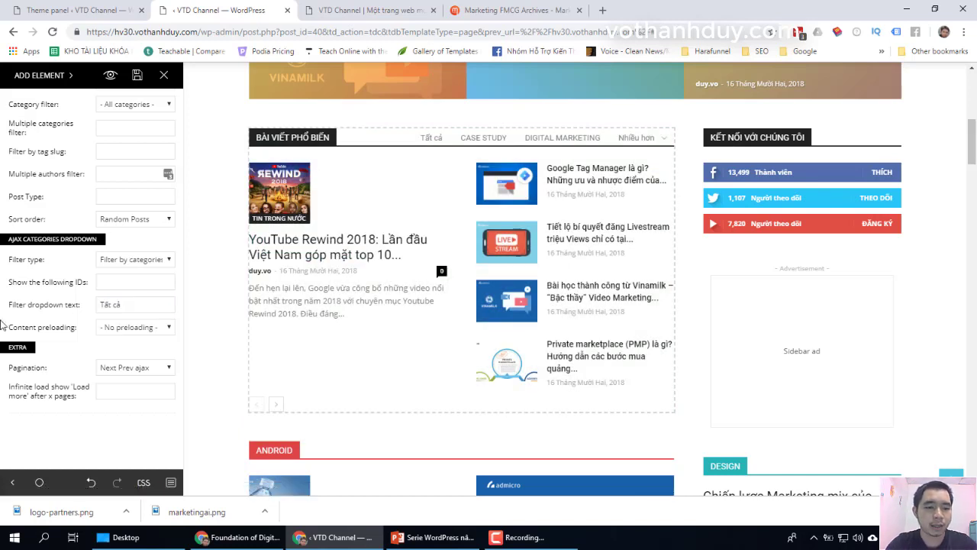
{"action": "left_click_drag", "start_coordinate": [147, 306], "coordinate": [14, 321]}
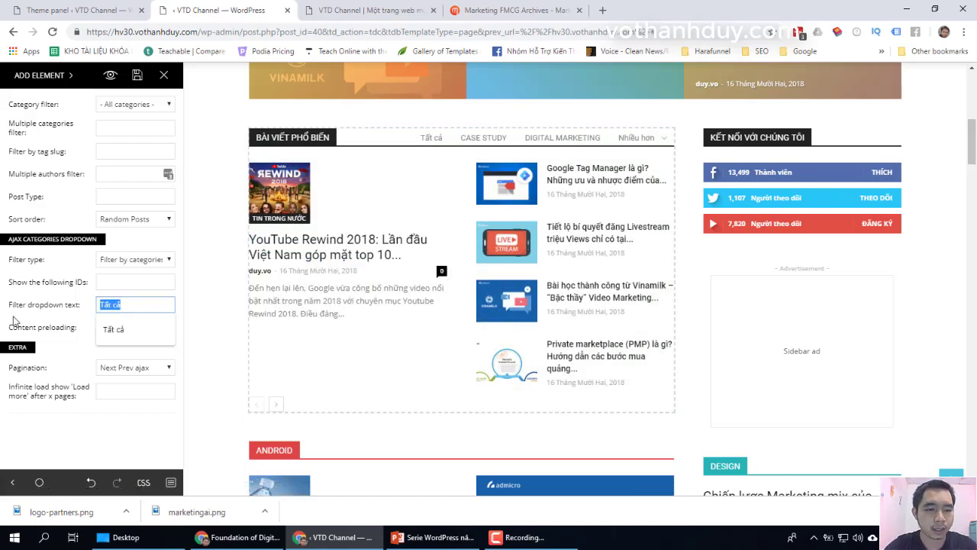
{"action": "type", "text": "TẤT"}
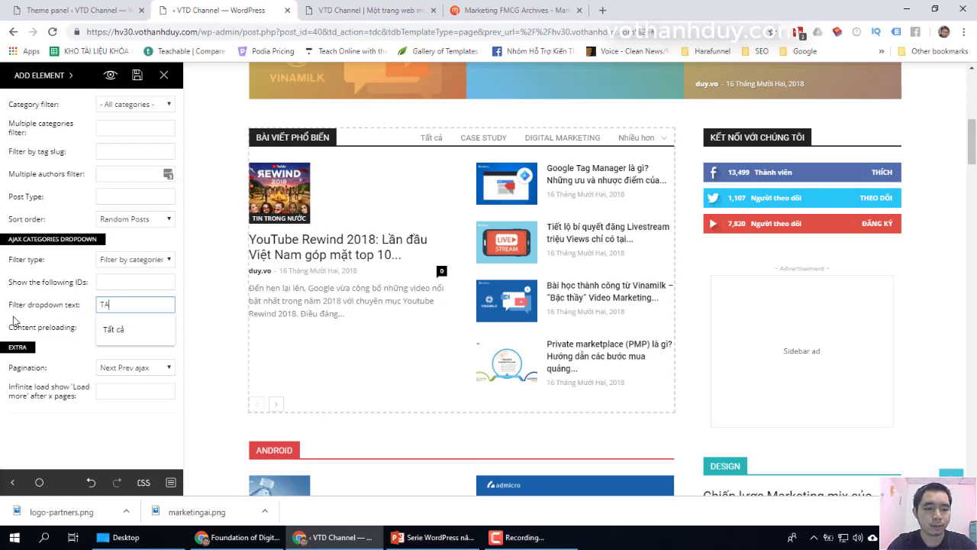
{"action": "type", "text": " CẢ"}
{"action": "left_click", "coordinate": [13, 320]}
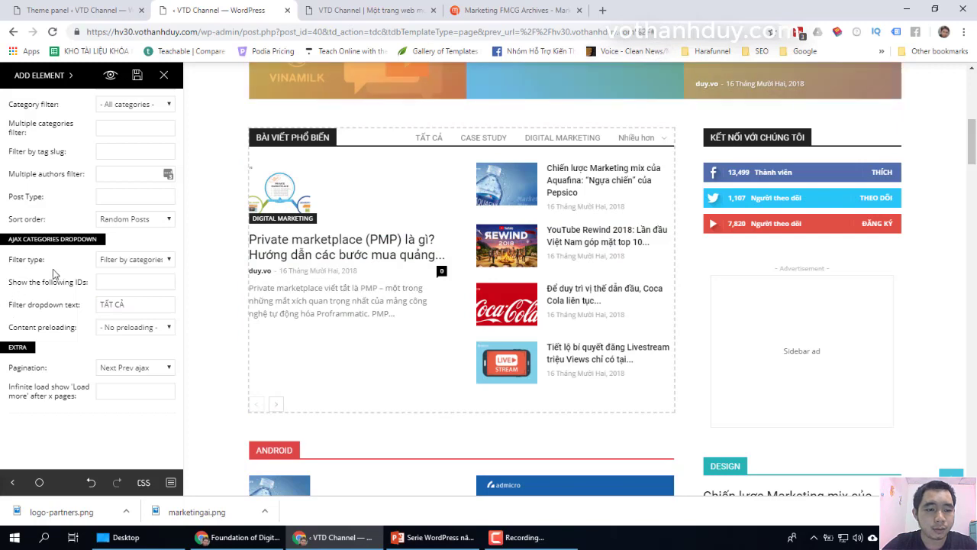
{"action": "scroll", "coordinate": [61, 267], "scroll_direction": "down", "scroll_amount": 4}
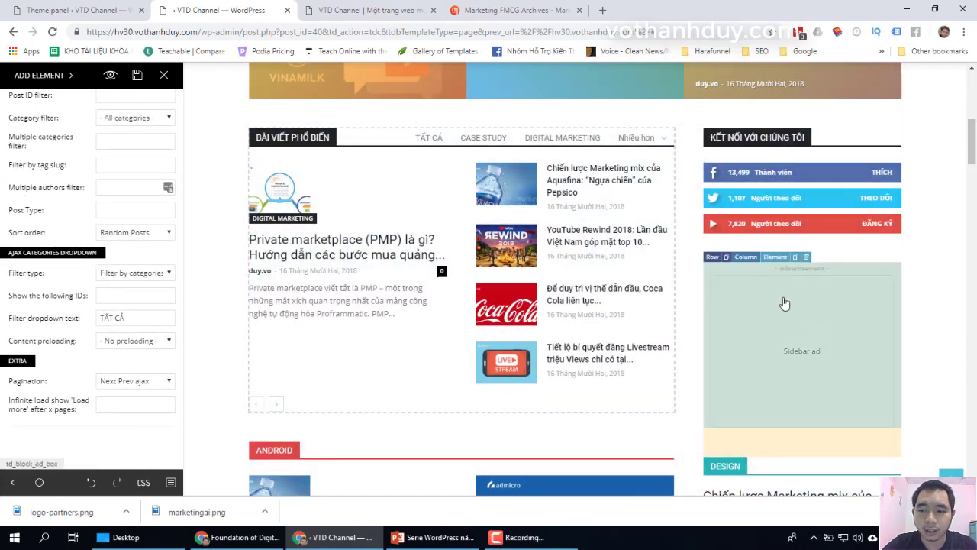
Step: Delete the Sidebar ad box below the social counters, confirming with YES
{"action": "left_click", "coordinate": [832, 352]}
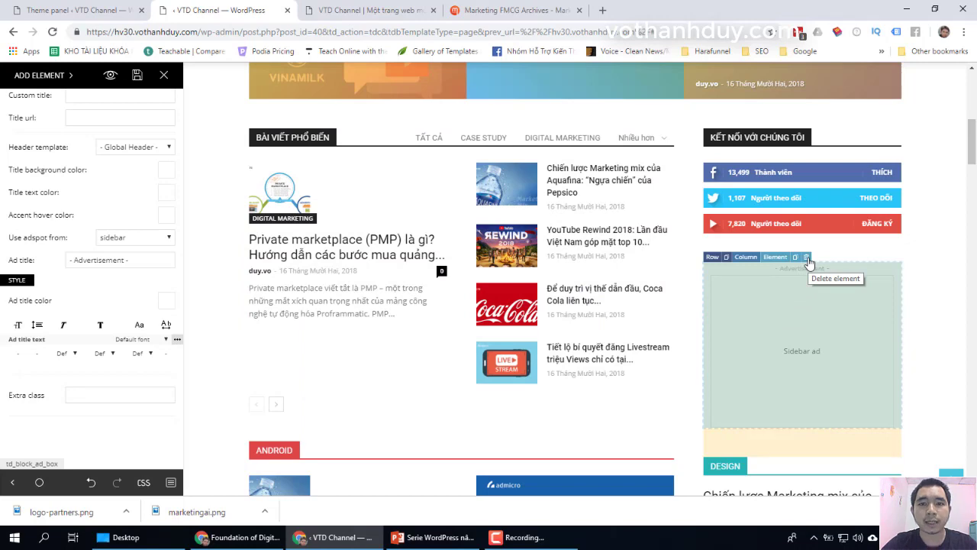
{"action": "left_click", "coordinate": [807, 258]}
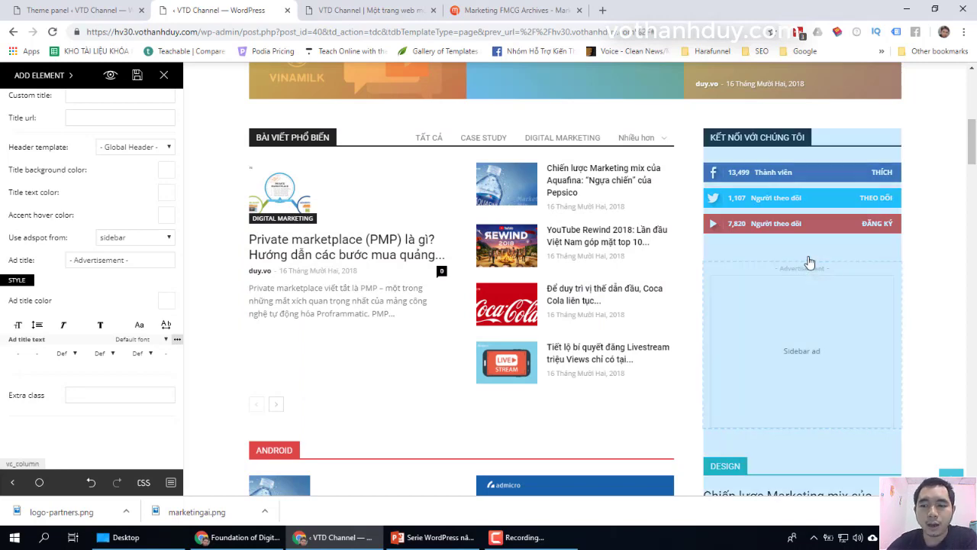
{"action": "key", "text": "ctrl+z"}
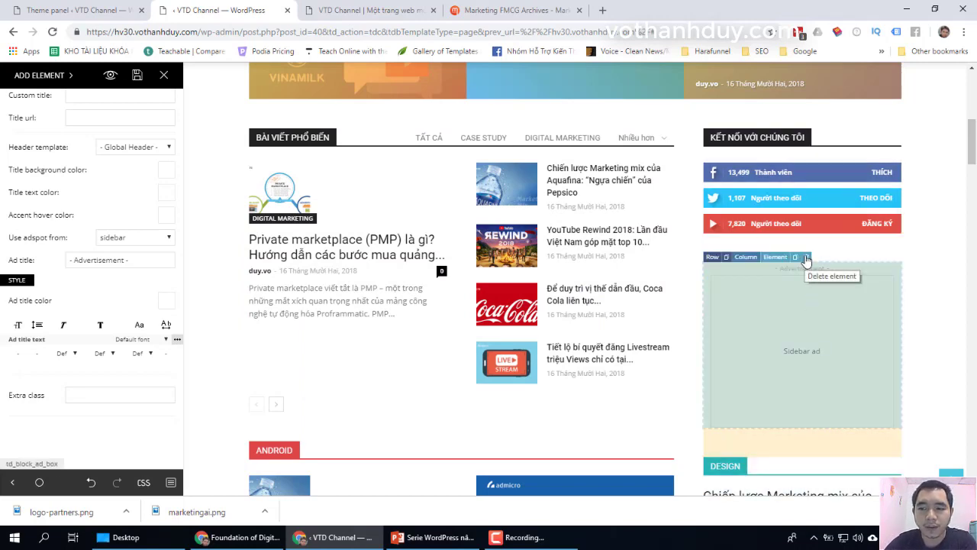
{"action": "left_click", "coordinate": [807, 258]}
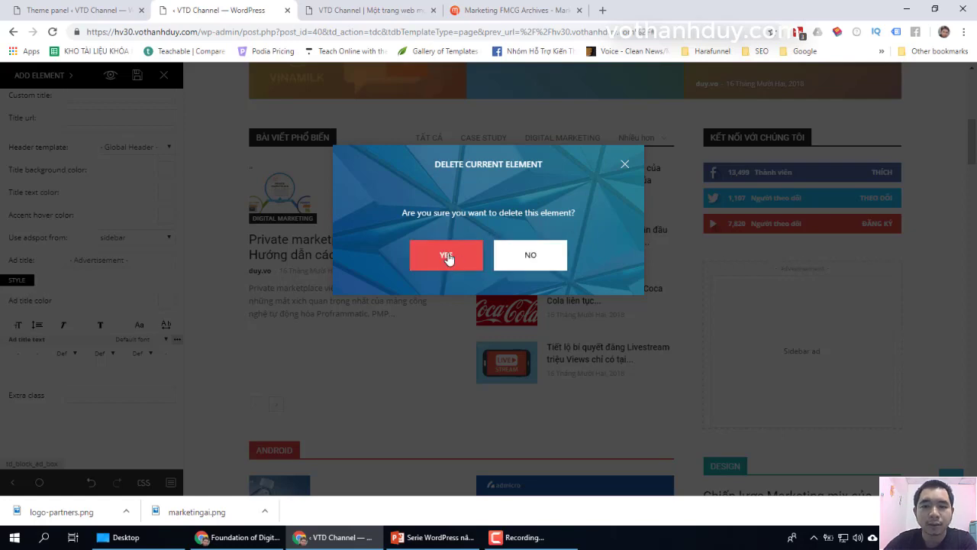
{"action": "left_click", "coordinate": [446, 256]}
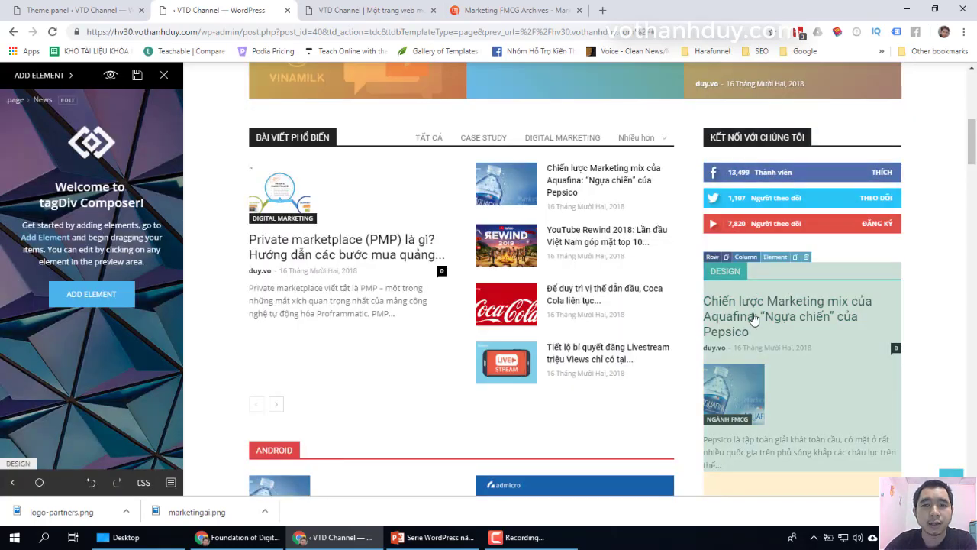
{"action": "scroll", "coordinate": [754, 307], "scroll_direction": "down", "scroll_amount": 2}
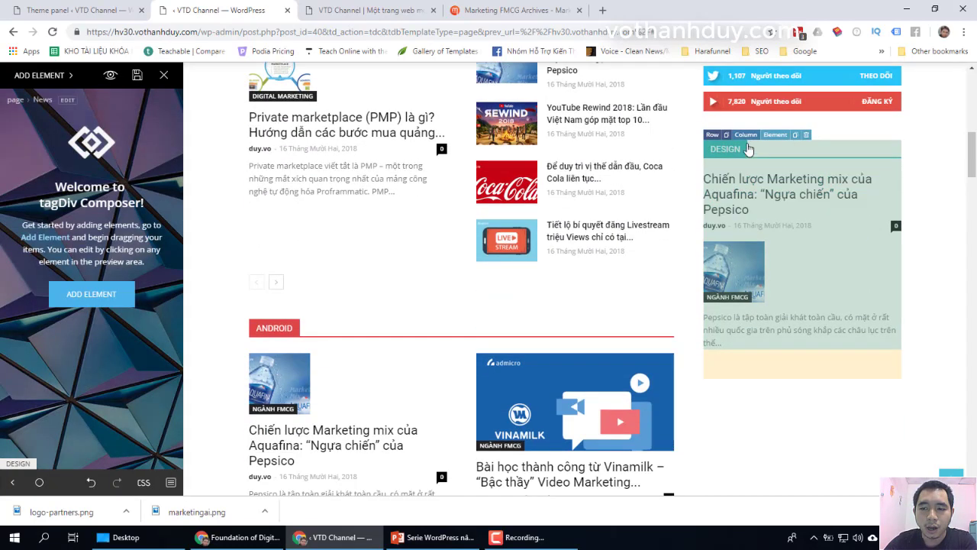
Step: Select the DESIGN block and change its custom title to TIN TỨC
{"action": "left_click", "coordinate": [801, 191]}
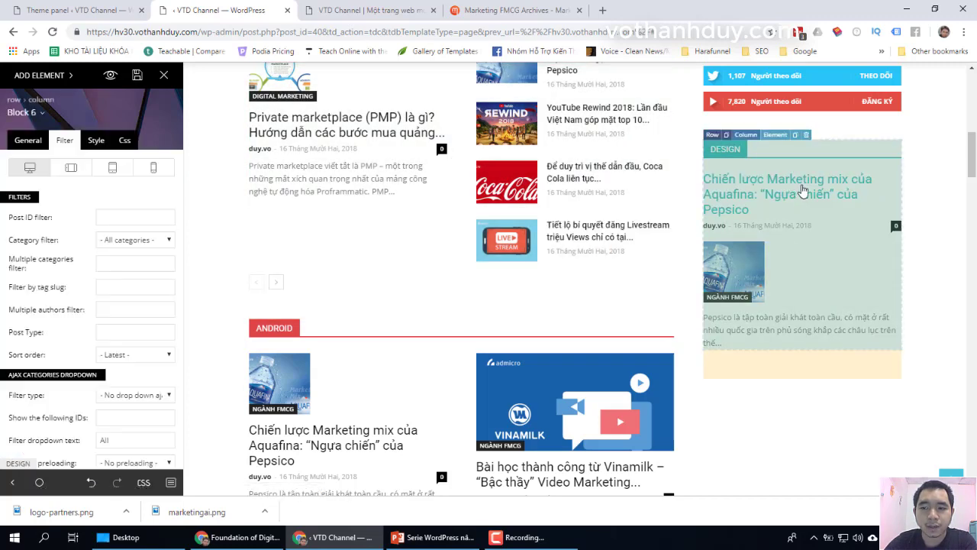
{"action": "scroll", "coordinate": [753, 185], "scroll_direction": "up", "scroll_amount": 3}
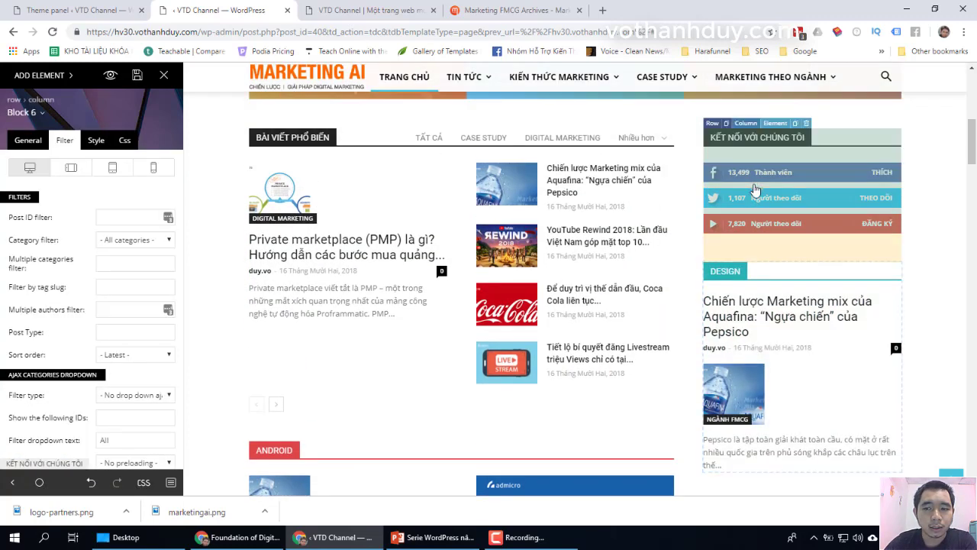
{"action": "scroll", "coordinate": [605, 185], "scroll_direction": "up", "scroll_amount": 3}
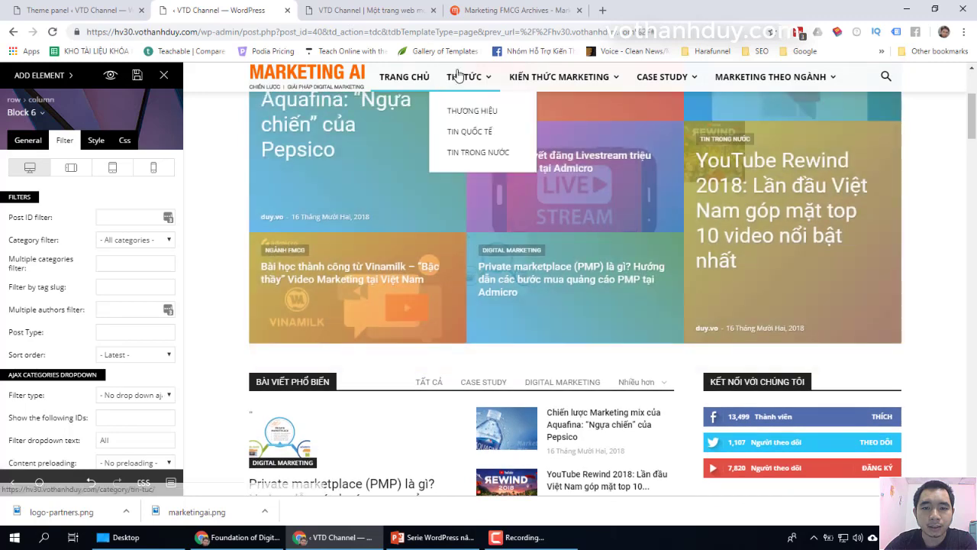
{"action": "scroll", "coordinate": [781, 338], "scroll_direction": "down", "scroll_amount": 5}
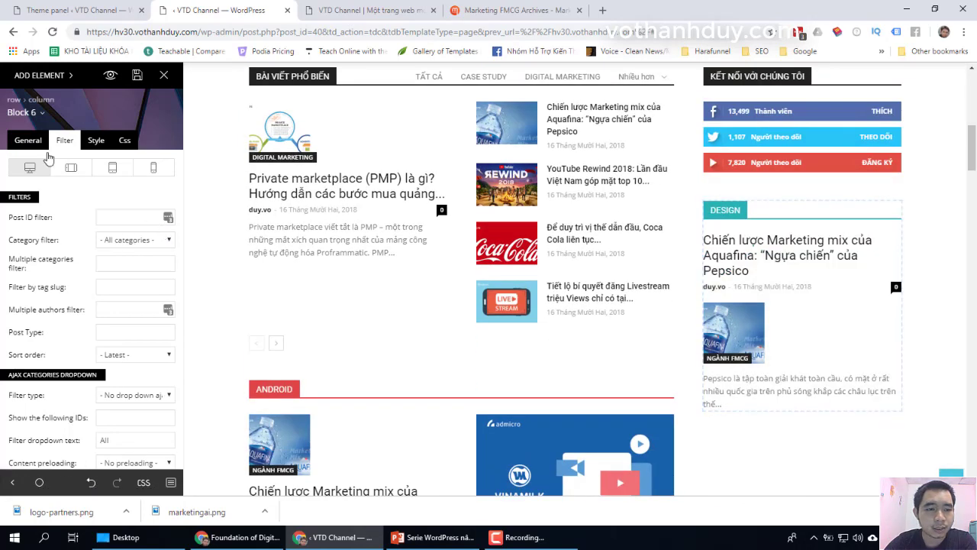
{"action": "left_click", "coordinate": [28, 141]}
{"action": "double_click", "coordinate": [122, 218]}
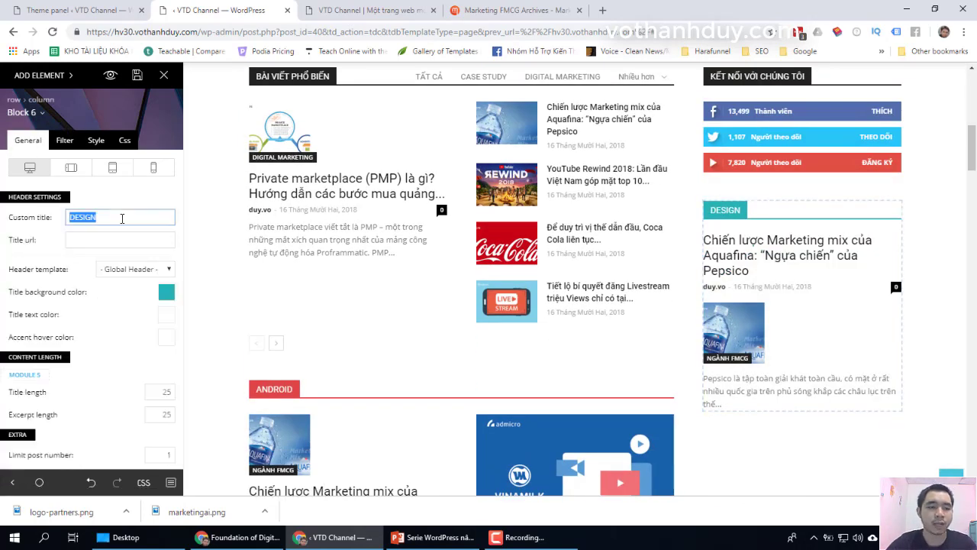
{"action": "type", "text": "tin"}
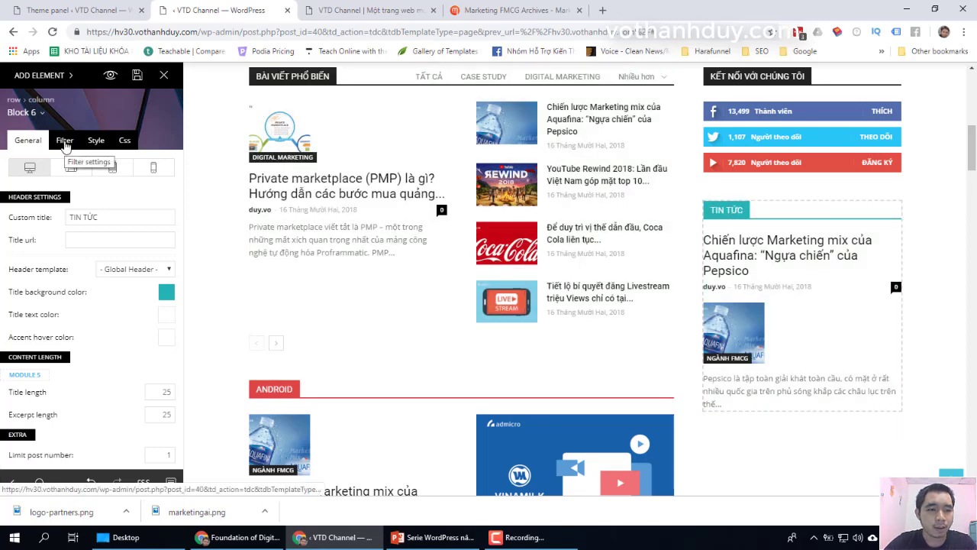
Step: Set the block's category filter to TIN TỨC
{"action": "left_click", "coordinate": [65, 142]}
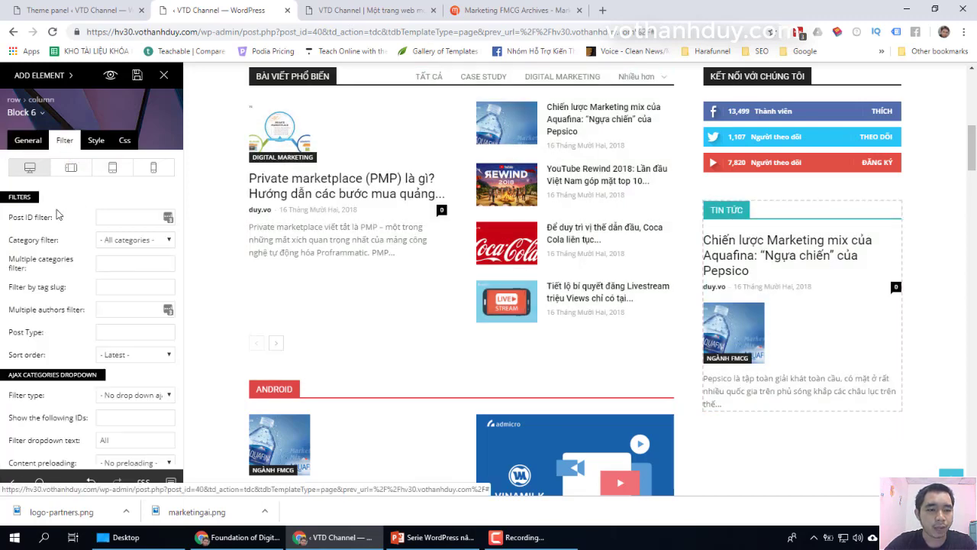
{"action": "left_click", "coordinate": [139, 243]}
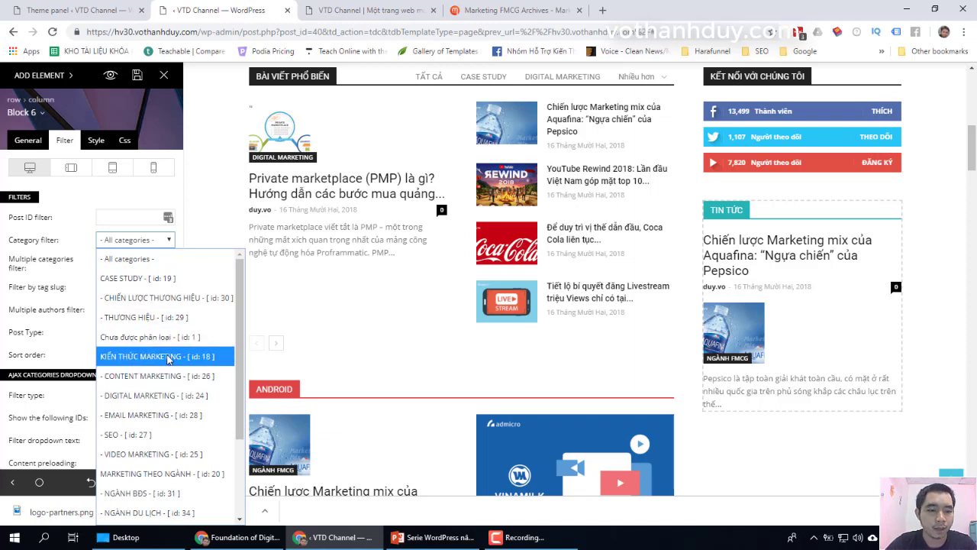
{"action": "scroll", "coordinate": [168, 359], "scroll_direction": "down", "scroll_amount": 3}
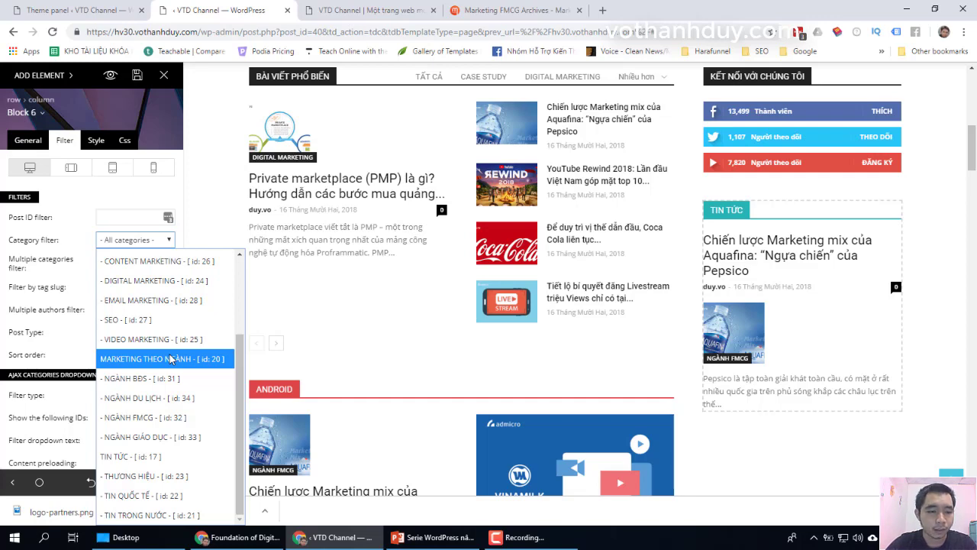
{"action": "scroll", "coordinate": [171, 359], "scroll_direction": "up", "scroll_amount": 3}
{"action": "scroll", "coordinate": [171, 355], "scroll_direction": "down", "scroll_amount": 5}
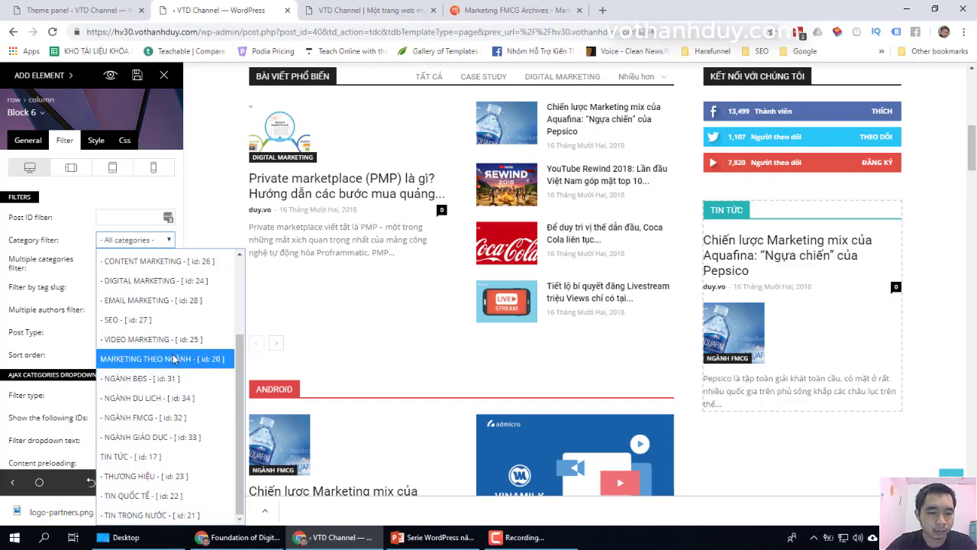
{"action": "left_click", "coordinate": [158, 461]}
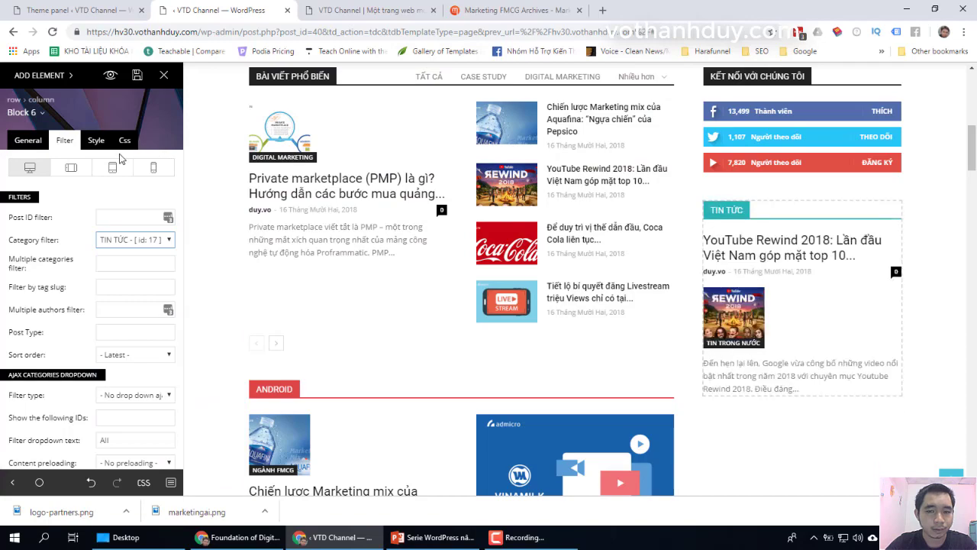
{"action": "scroll", "coordinate": [882, 284], "scroll_direction": "down", "scroll_amount": 1}
{"action": "scroll", "coordinate": [881, 285], "scroll_direction": "down", "scroll_amount": 3}
{"action": "left_click", "coordinate": [323, 181]}
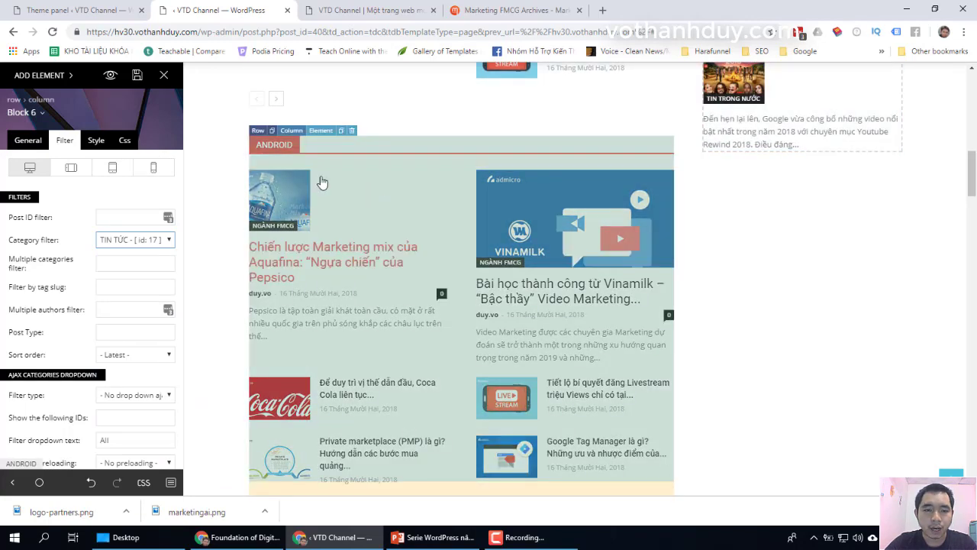
Step: Change the ANDROID block's Custom title to KIẾN THỨC MARKETING and set its Category filter to KIẾN THỨC MARKETING
{"action": "scroll", "coordinate": [445, 190], "scroll_direction": "up", "scroll_amount": 6}
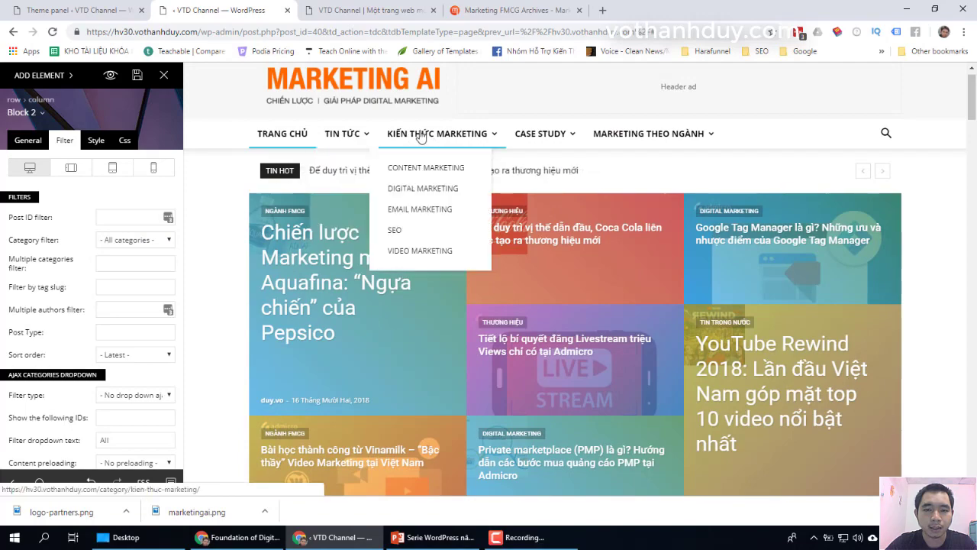
{"action": "scroll", "coordinate": [364, 287], "scroll_direction": "down", "scroll_amount": 10}
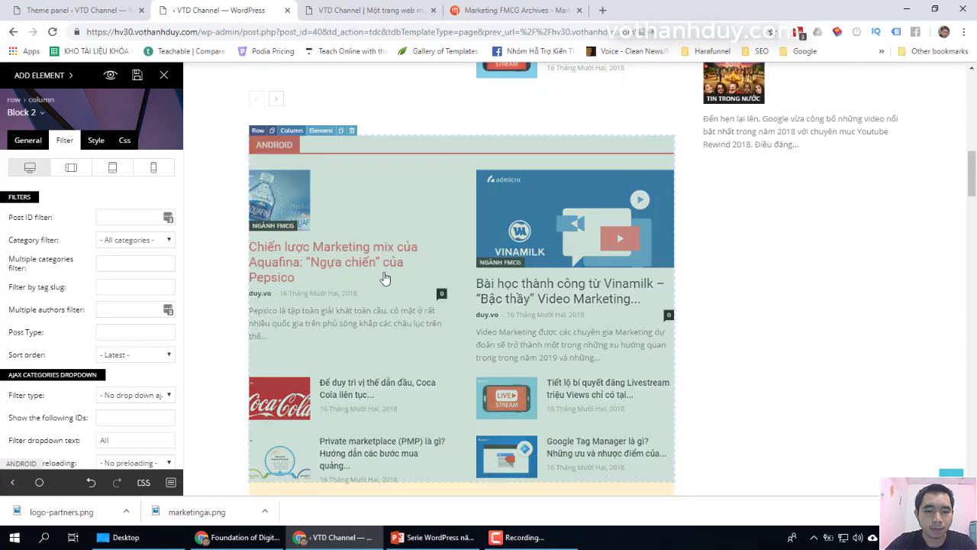
{"action": "left_click", "coordinate": [28, 140]}
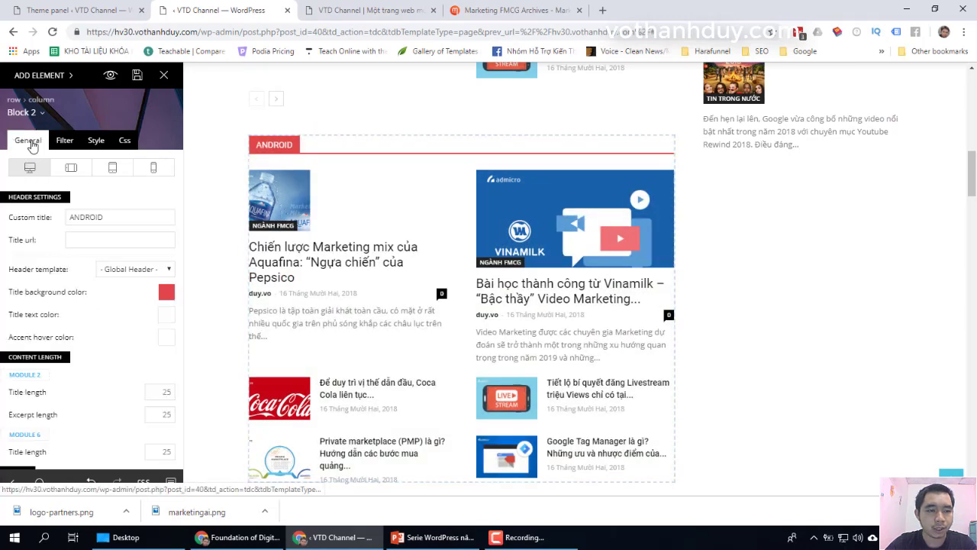
{"action": "double_click", "coordinate": [126, 214]}
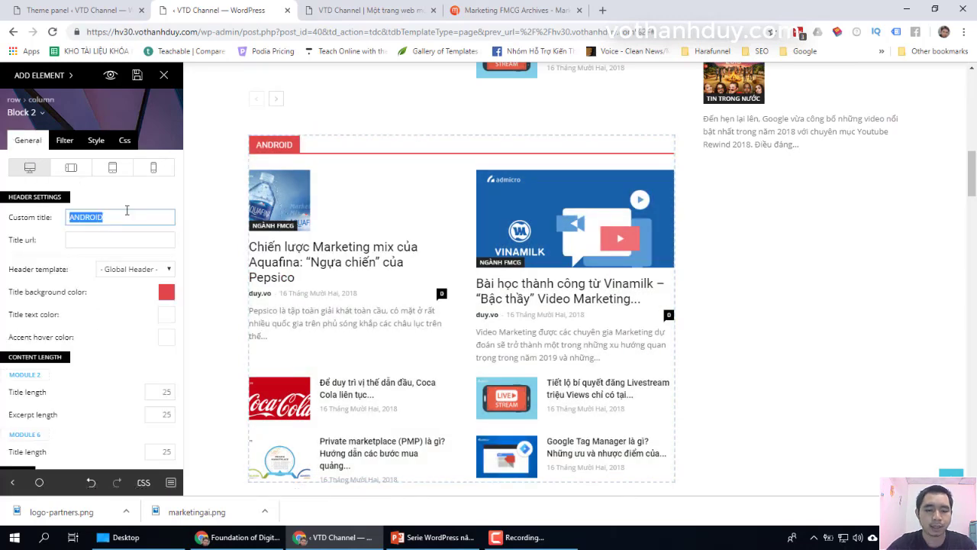
{"action": "type", "text": "Ki"}
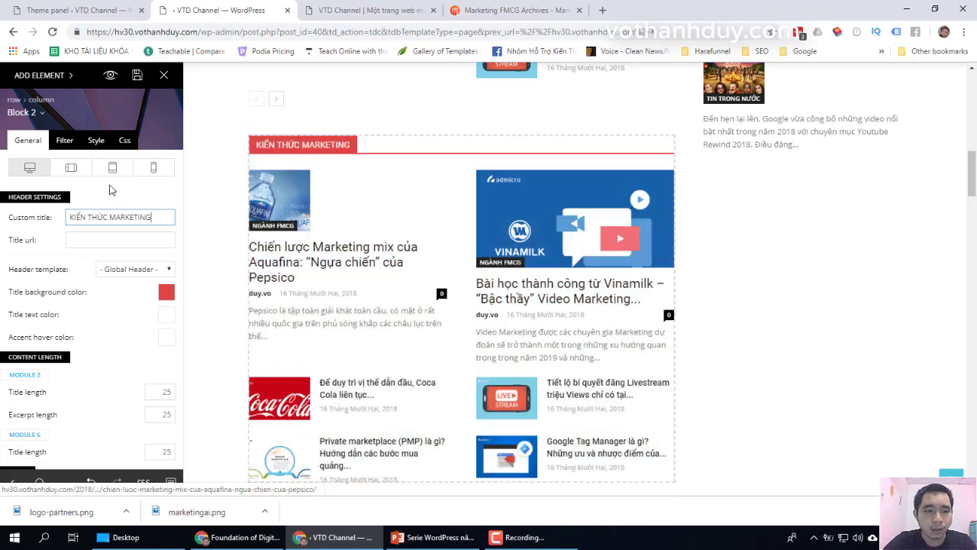
{"action": "left_click", "coordinate": [65, 142]}
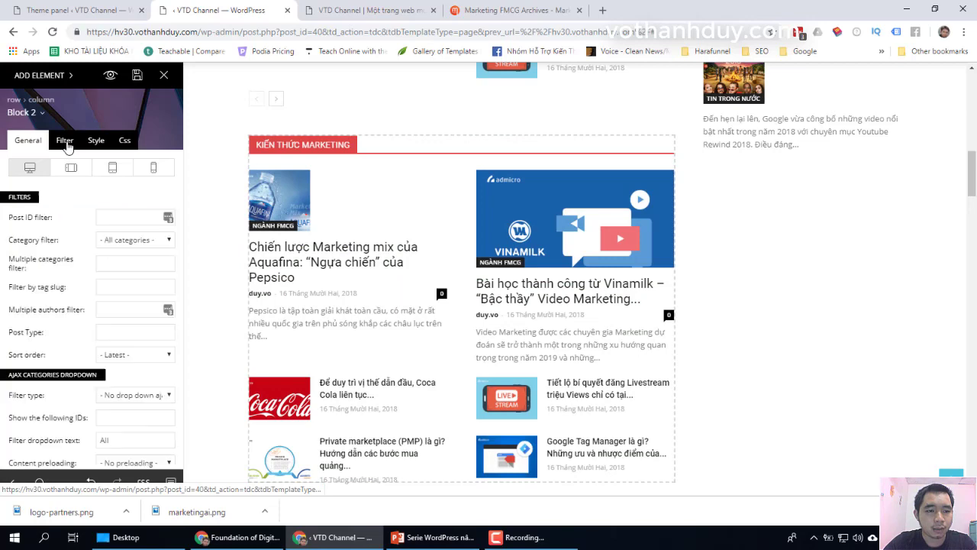
{"action": "left_click", "coordinate": [126, 241]}
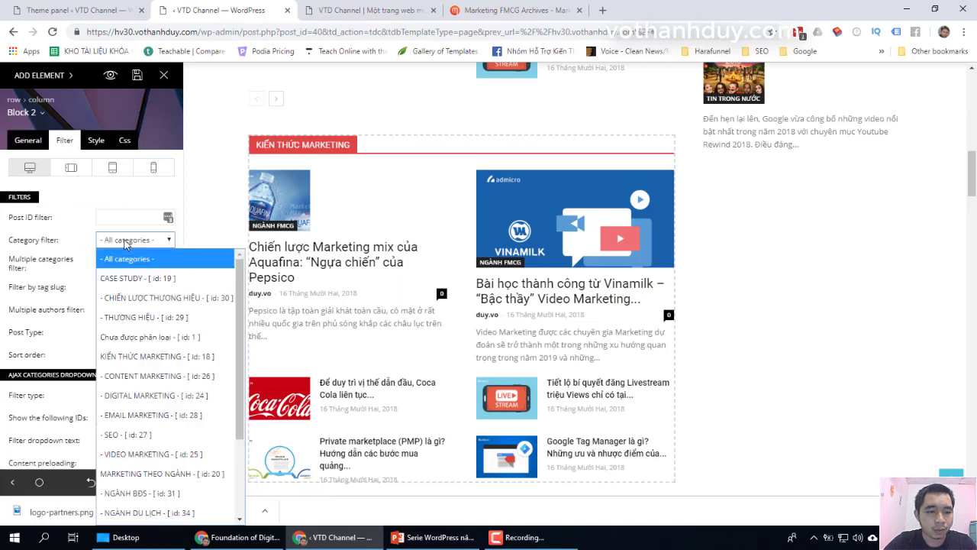
{"action": "left_click", "coordinate": [164, 356]}
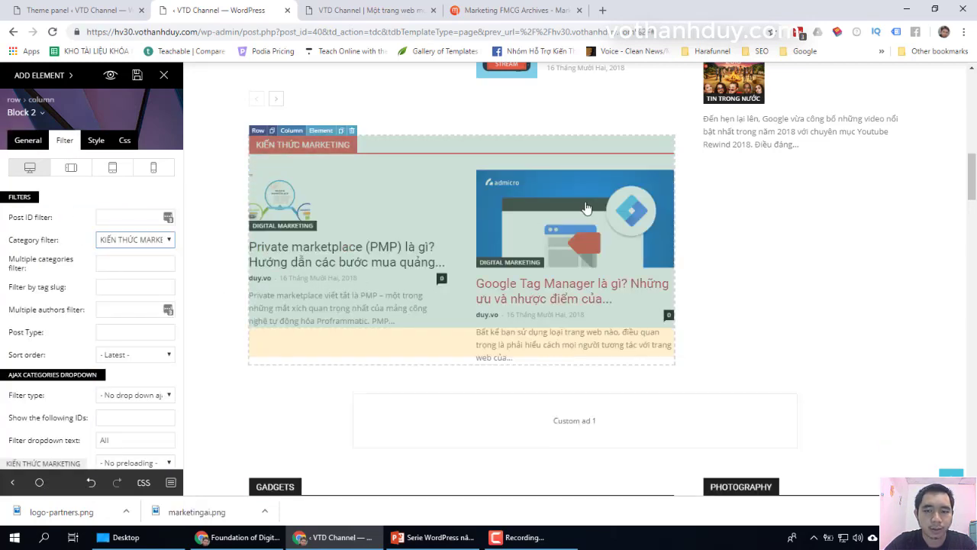
{"action": "scroll", "coordinate": [763, 313], "scroll_direction": "down", "scroll_amount": 2}
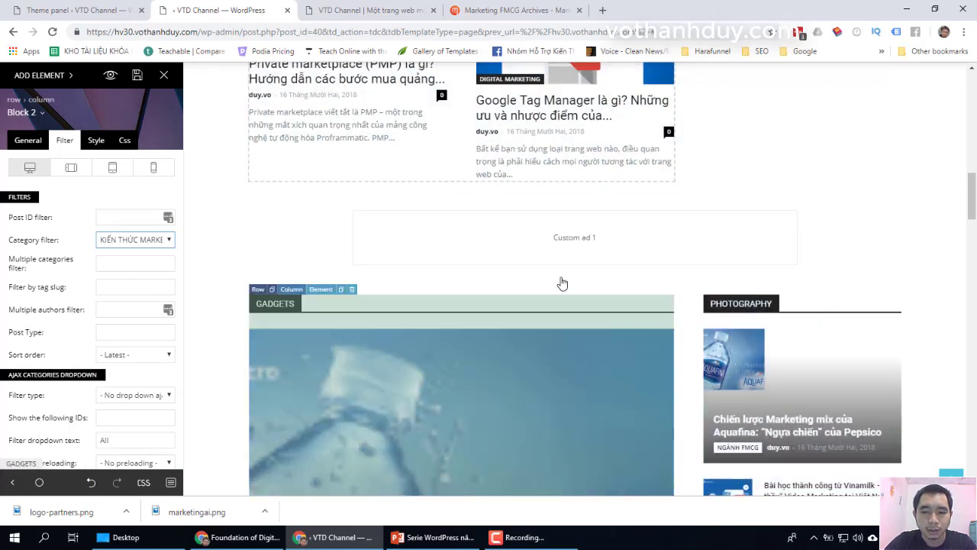
Step: Delete the Custom ad 1 element with YES confirmation, then check the empty column left above GADGETS
{"action": "left_click", "coordinate": [639, 252]}
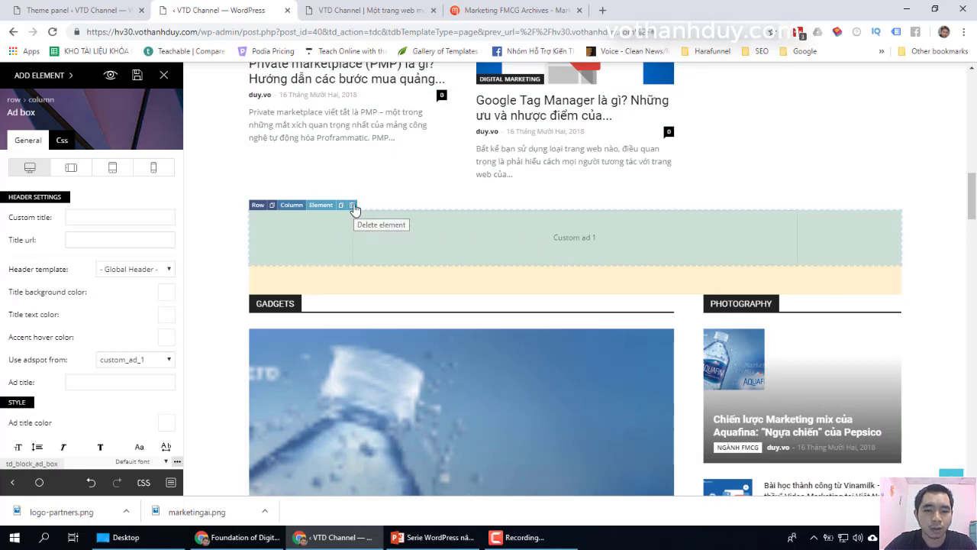
{"action": "left_click", "coordinate": [351, 206]}
{"action": "left_click", "coordinate": [450, 256]}
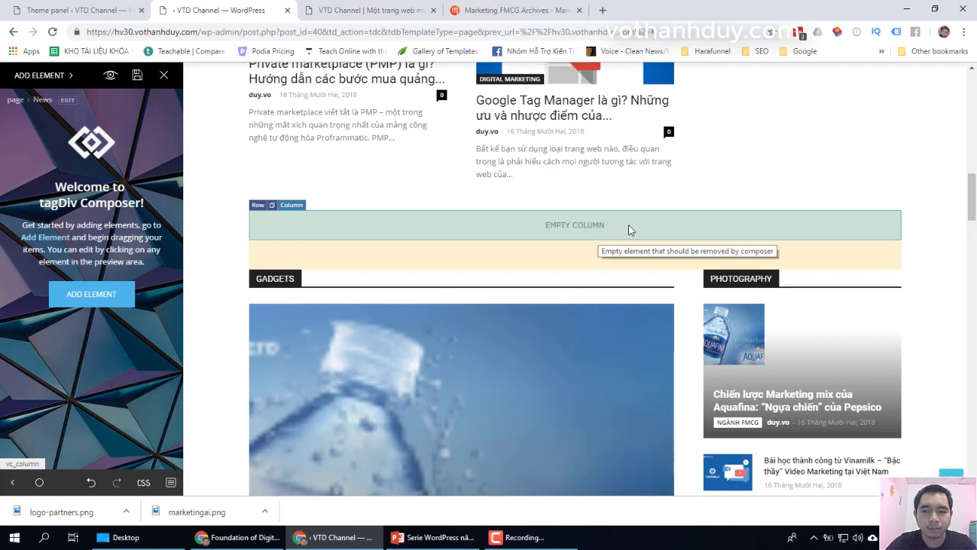
{"action": "left_click", "coordinate": [553, 229]}
{"action": "scroll", "coordinate": [491, 284], "scroll_direction": "down", "scroll_amount": 2}
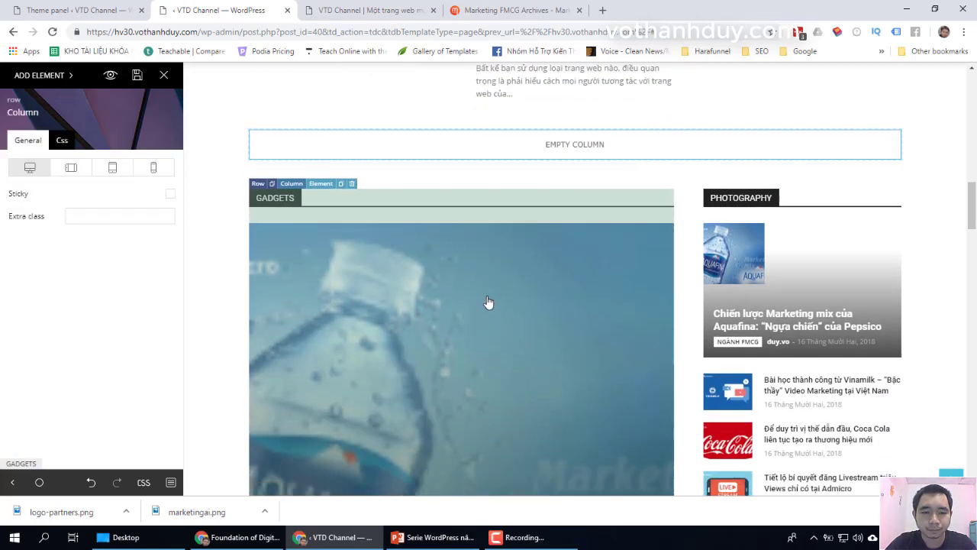
{"action": "scroll", "coordinate": [584, 280], "scroll_direction": "up", "scroll_amount": 10}
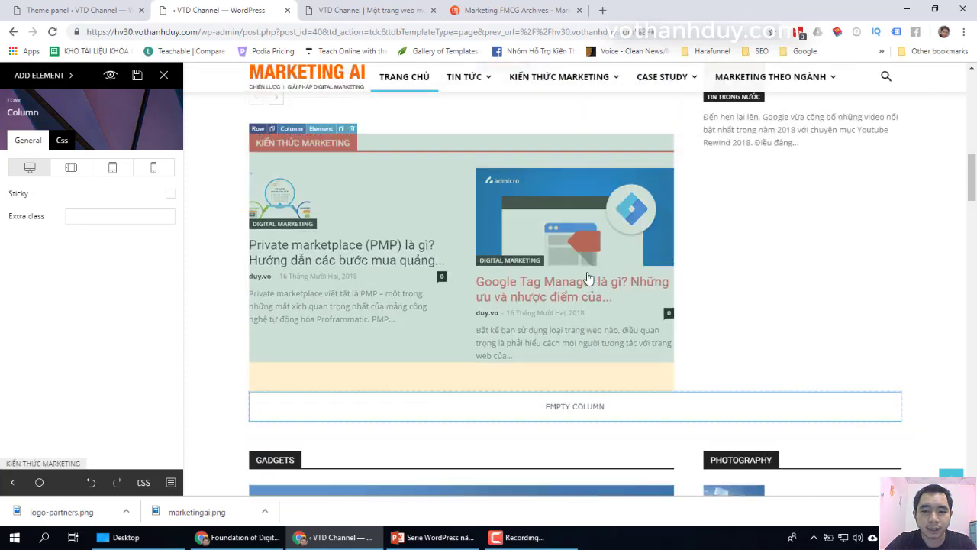
{"action": "scroll", "coordinate": [588, 279], "scroll_direction": "up", "scroll_amount": 5}
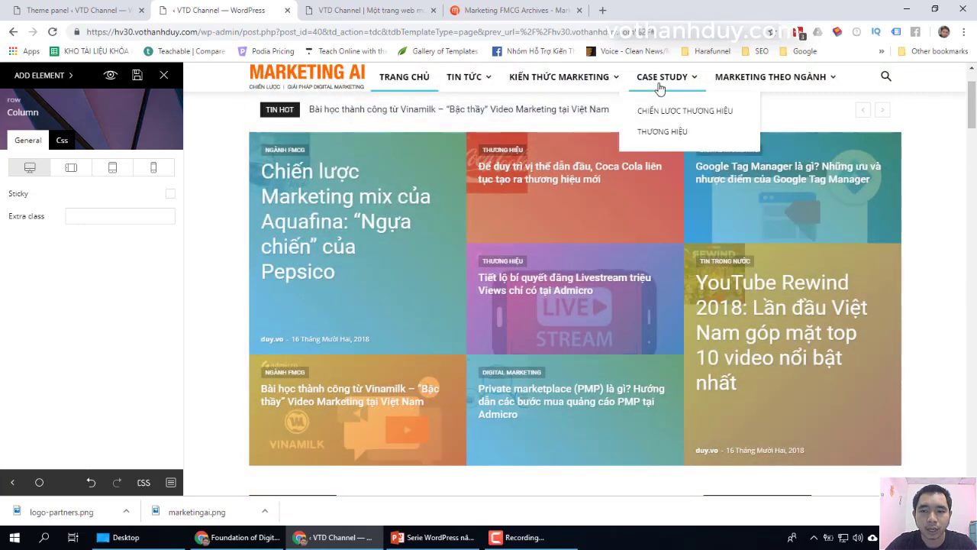
{"action": "scroll", "coordinate": [440, 273], "scroll_direction": "down", "scroll_amount": 12}
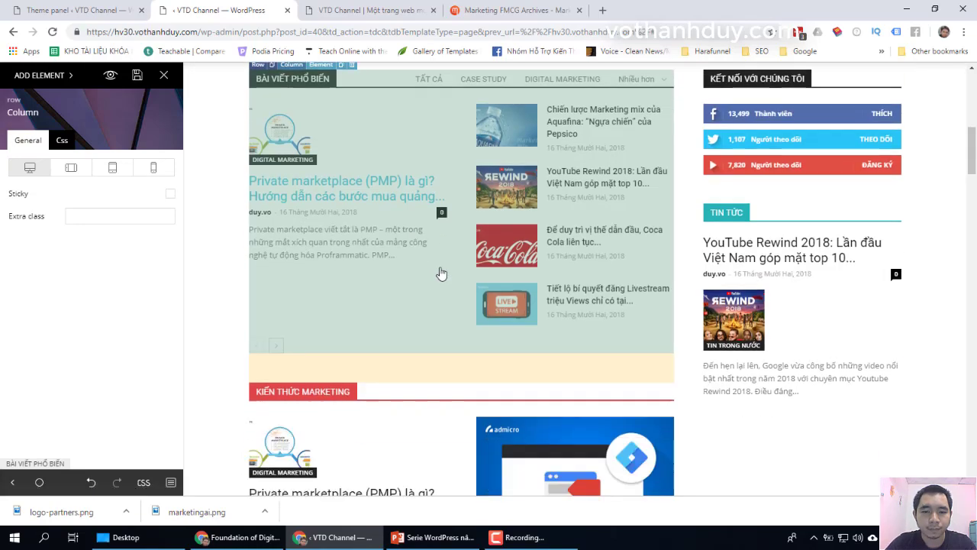
{"action": "scroll", "coordinate": [458, 278], "scroll_direction": "down", "scroll_amount": 3}
{"action": "scroll", "coordinate": [336, 210], "scroll_direction": "up", "scroll_amount": 1}
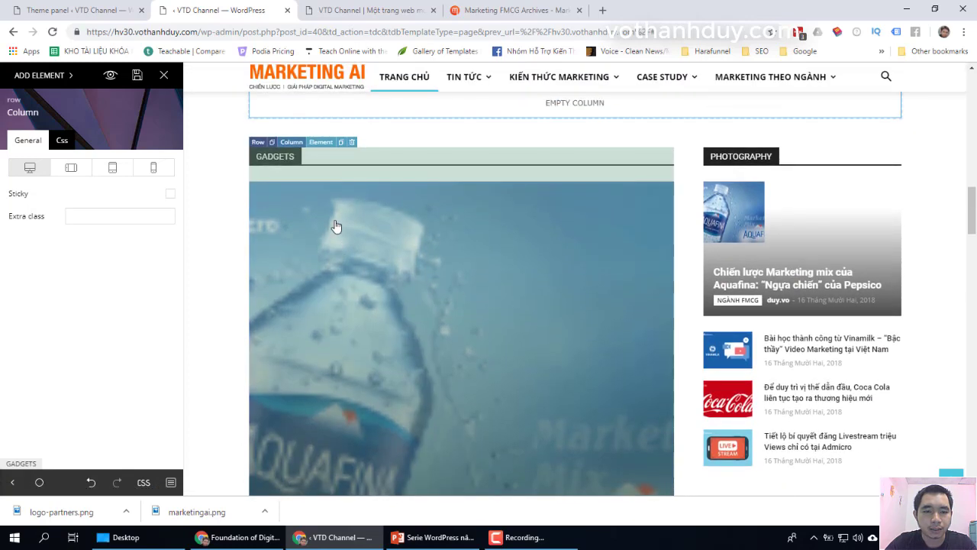
Step: Retitle the GADGETS block for CASE STUDY and filter it to CASE STUDY posts
{"action": "left_click", "coordinate": [334, 222]}
{"action": "left_click", "coordinate": [31, 147]}
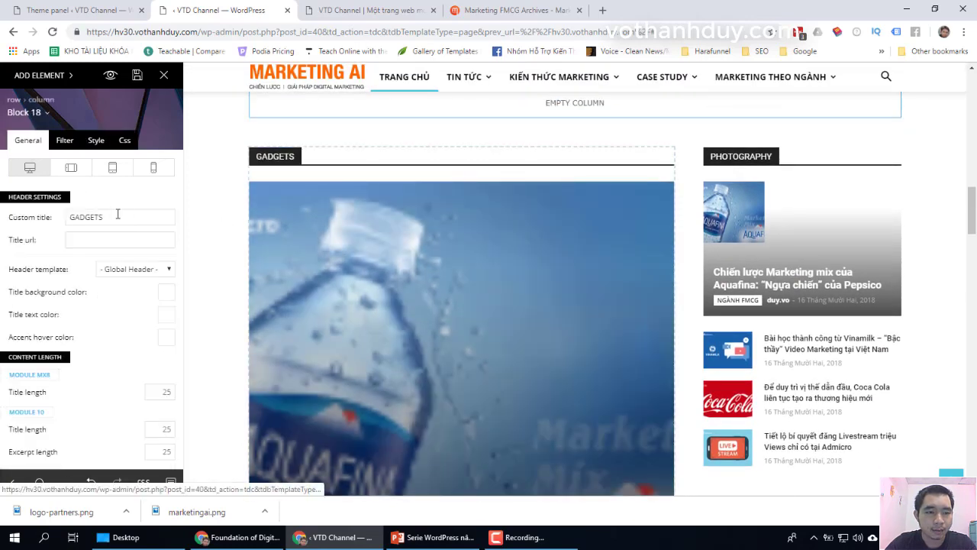
{"action": "double_click", "coordinate": [119, 214]}
{"action": "type", "text": "CASE STUDY"}
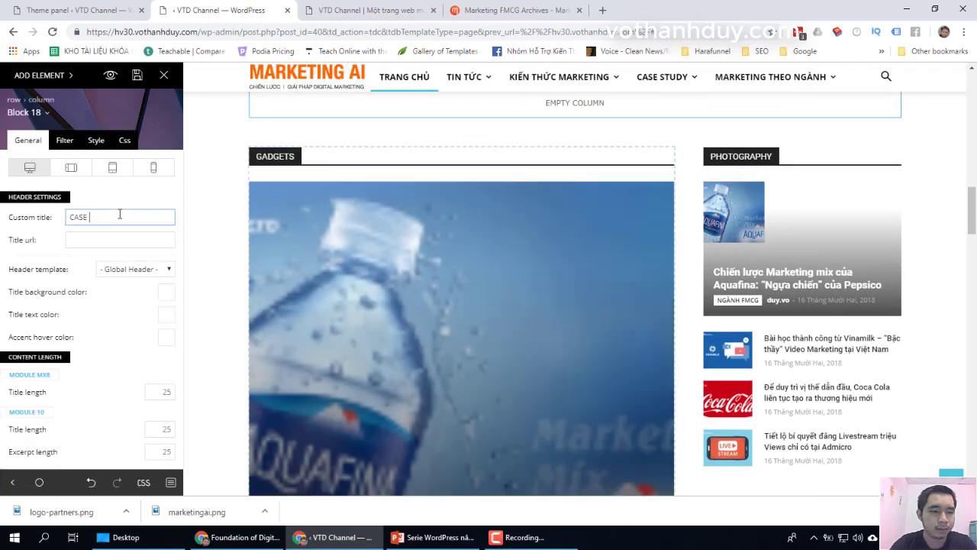
{"action": "left_click", "coordinate": [64, 140]}
{"action": "left_click", "coordinate": [134, 241]}
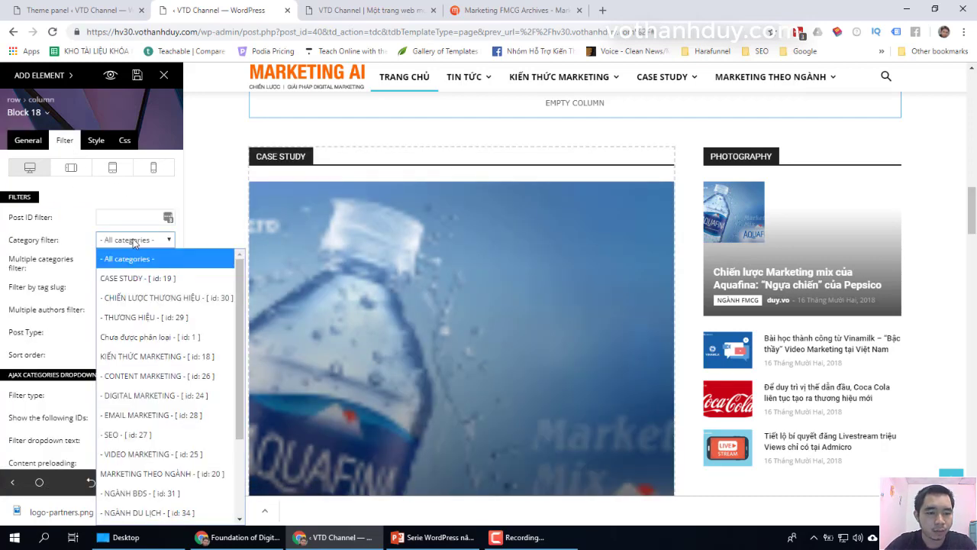
{"action": "left_click", "coordinate": [137, 278]}
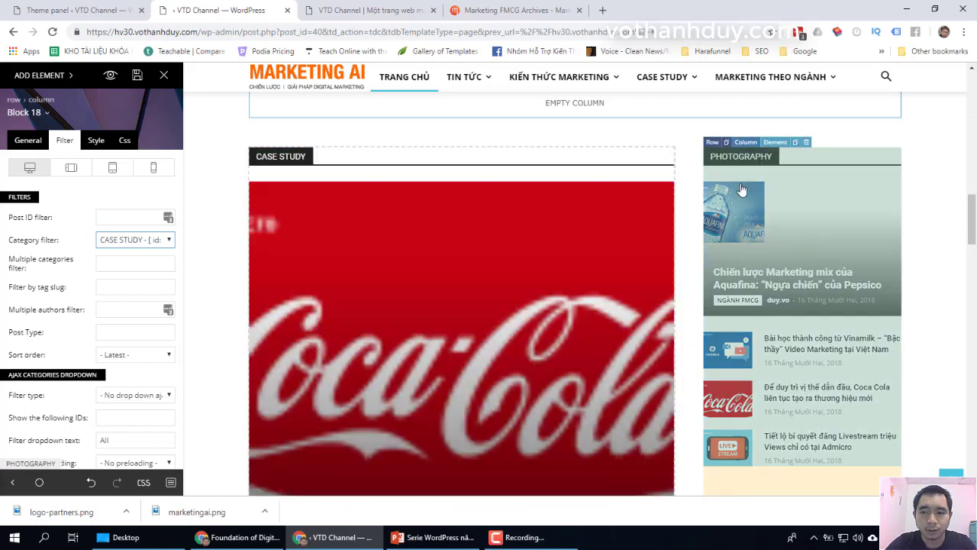
Step: Rename the PHOTOGRAPHY block to MARKETING THEO NGÀNH and set its Category filter to MARKETING THEO NGÀNH
{"action": "left_click", "coordinate": [769, 203]}
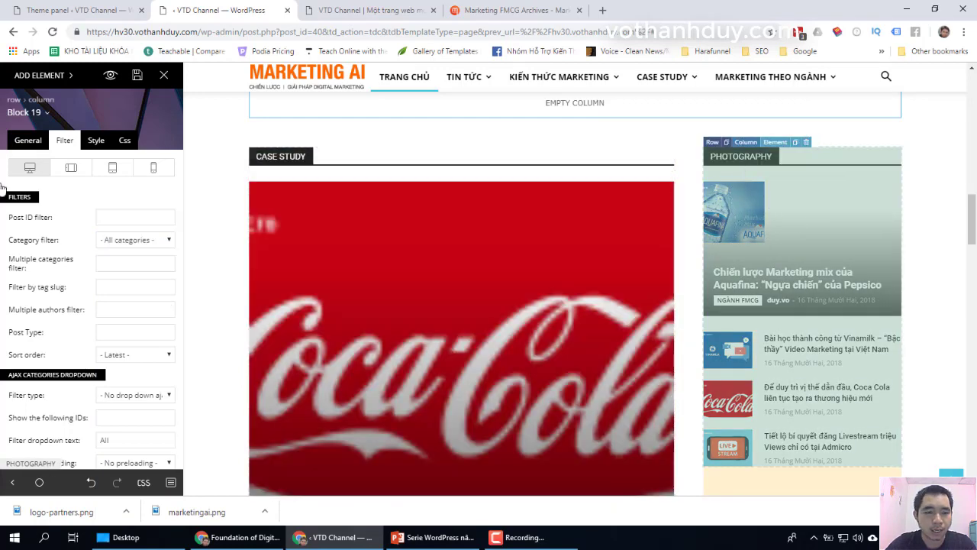
{"action": "left_click", "coordinate": [28, 139]}
{"action": "double_click", "coordinate": [119, 216]}
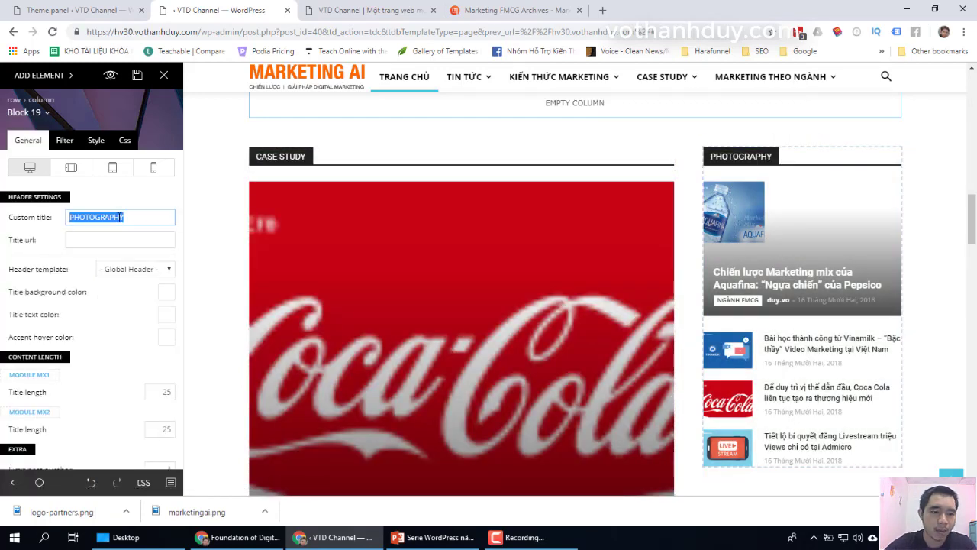
{"action": "type", "text": "MARKETING TH"}
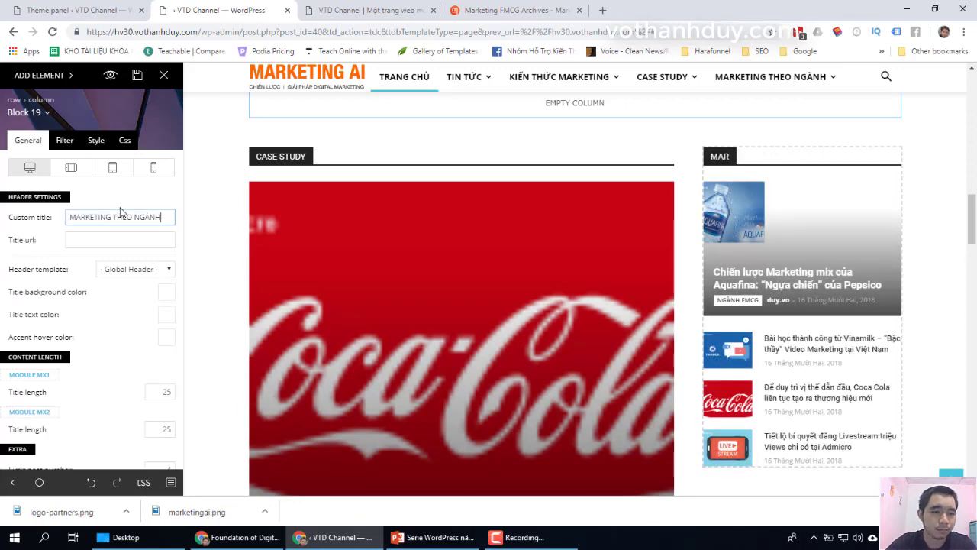
{"action": "type", "text": "EO NGÀNH"}
{"action": "left_click", "coordinate": [64, 140]}
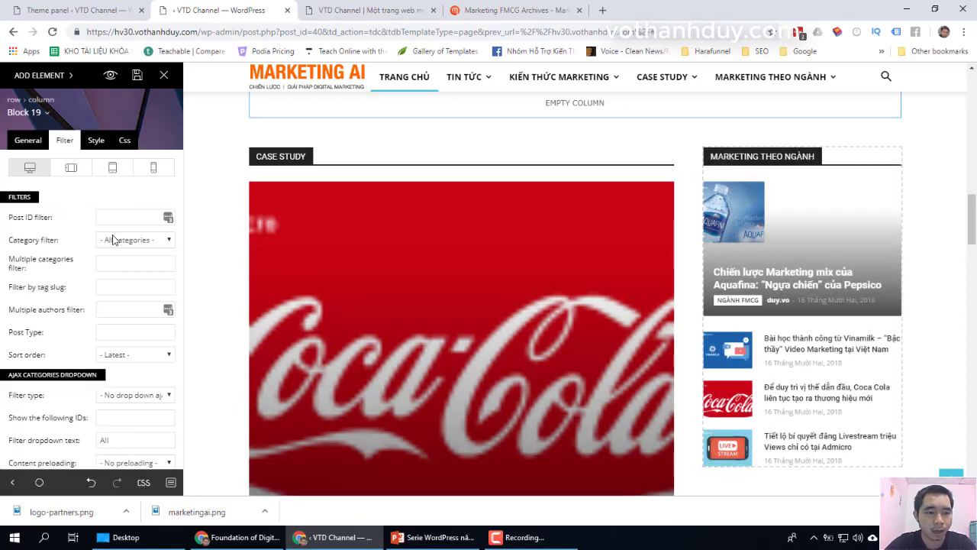
{"action": "left_click", "coordinate": [112, 240]}
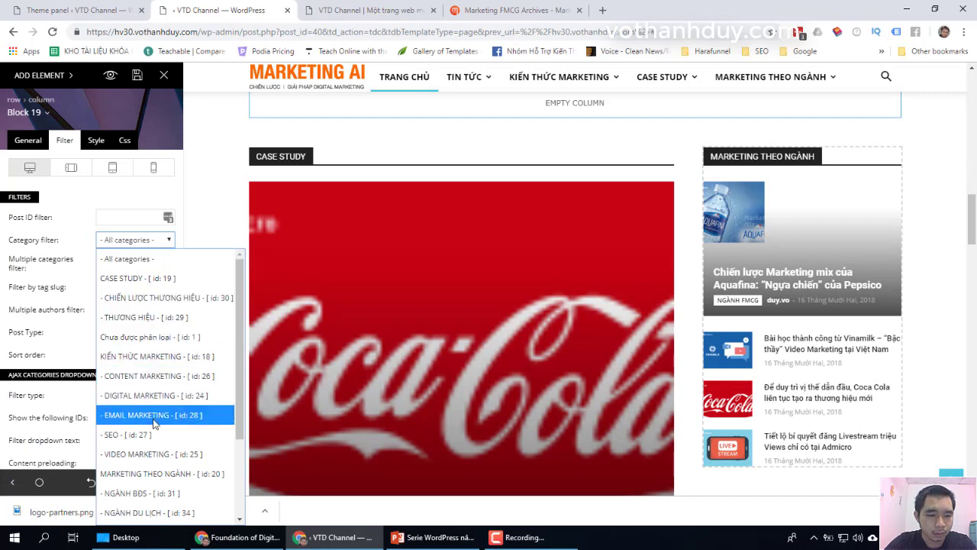
{"action": "scroll", "coordinate": [154, 425], "scroll_direction": "down", "scroll_amount": 3}
{"action": "left_click", "coordinate": [156, 356]}
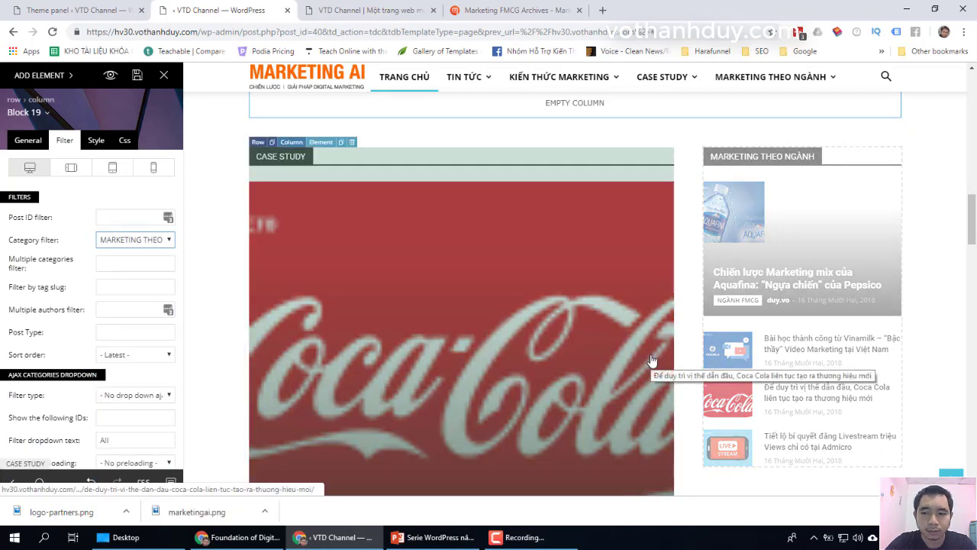
{"action": "scroll", "coordinate": [651, 360], "scroll_direction": "down", "scroll_amount": 6}
{"action": "scroll", "coordinate": [672, 336], "scroll_direction": "up", "scroll_amount": 3}
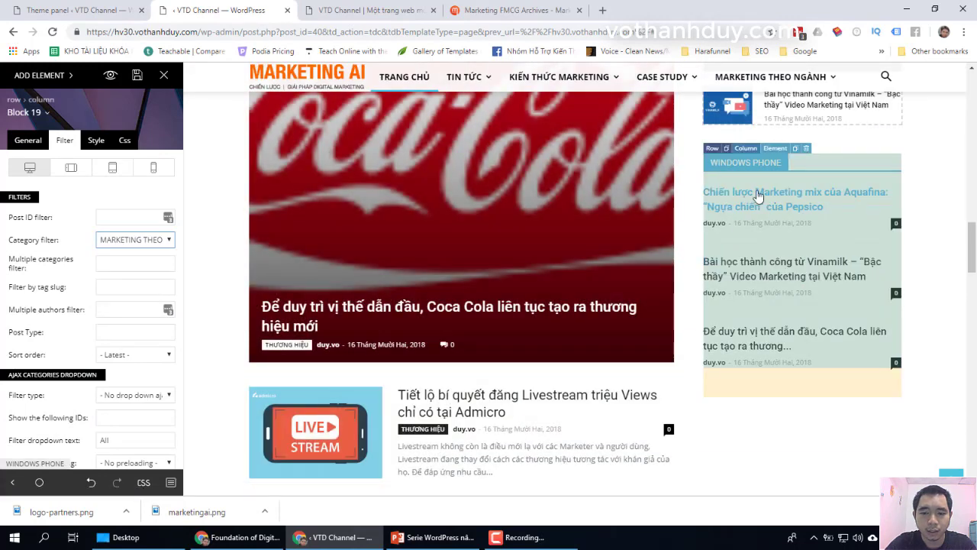
Step: Delete the Windows Phone sidebar block and confirm with Yes
{"action": "scroll", "coordinate": [610, 284], "scroll_direction": "up", "scroll_amount": 3}
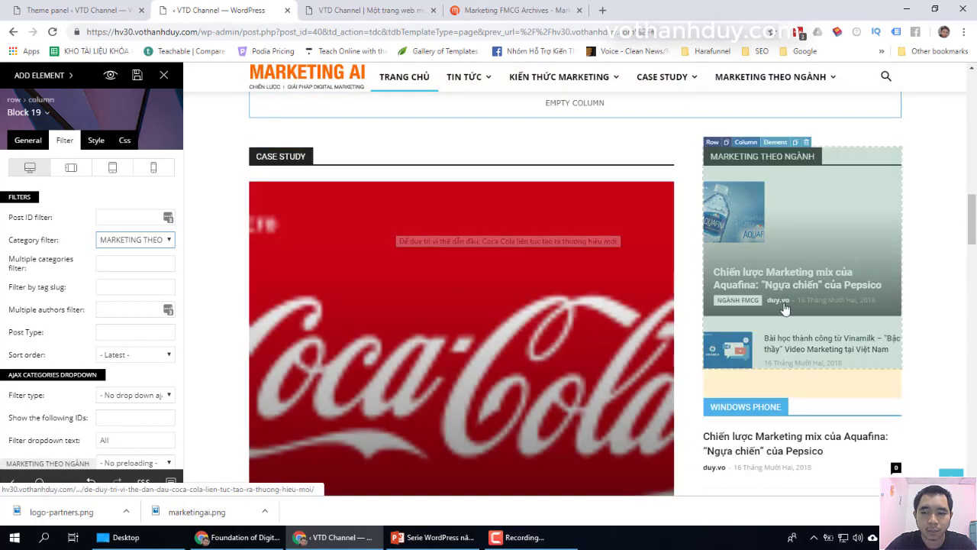
{"action": "scroll", "coordinate": [784, 308], "scroll_direction": "down", "scroll_amount": 4}
{"action": "scroll", "coordinate": [797, 275], "scroll_direction": "up", "scroll_amount": 2}
{"action": "left_click", "coordinate": [811, 245]}
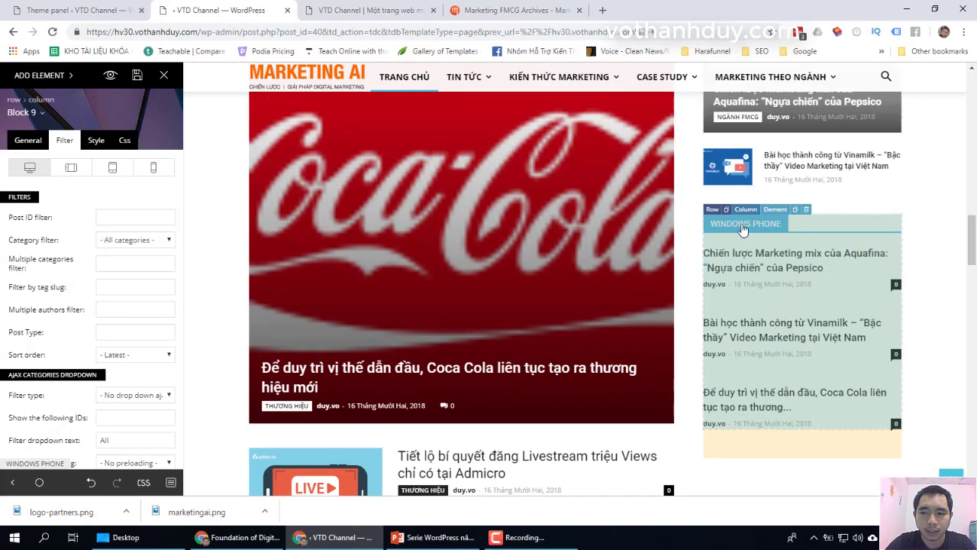
{"action": "left_click", "coordinate": [808, 213]}
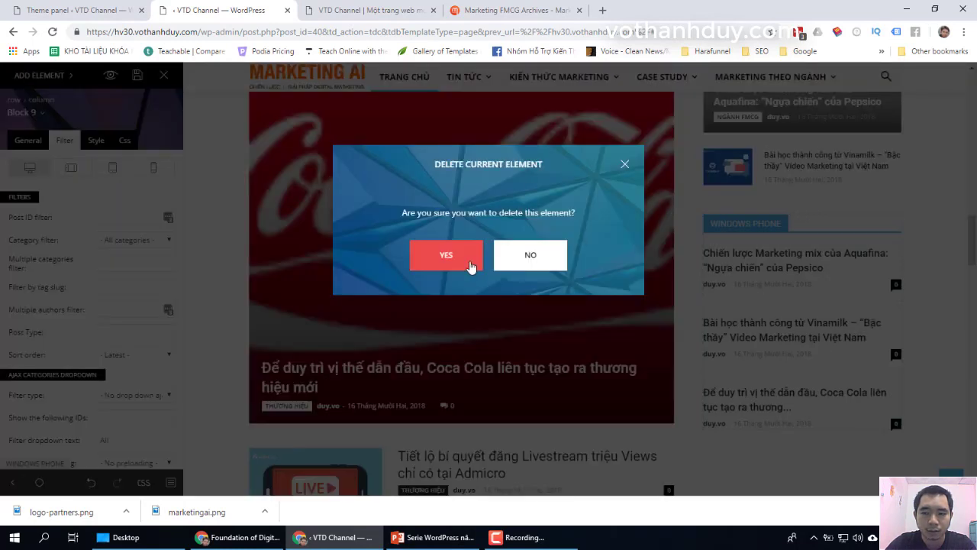
{"action": "left_click", "coordinate": [446, 252]}
Step: Review the Big Grid 4 filters (All categories, Random Posts), then delete the grid and confirm
{"action": "scroll", "coordinate": [769, 327], "scroll_direction": "down", "scroll_amount": 2}
{"action": "scroll", "coordinate": [772, 327], "scroll_direction": "down", "scroll_amount": 1}
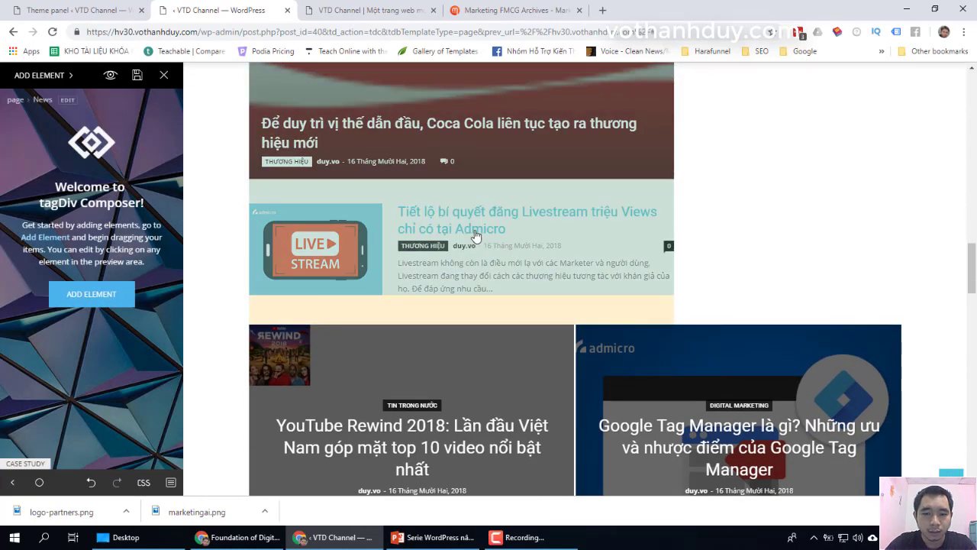
{"action": "scroll", "coordinate": [474, 234], "scroll_direction": "down", "scroll_amount": 3}
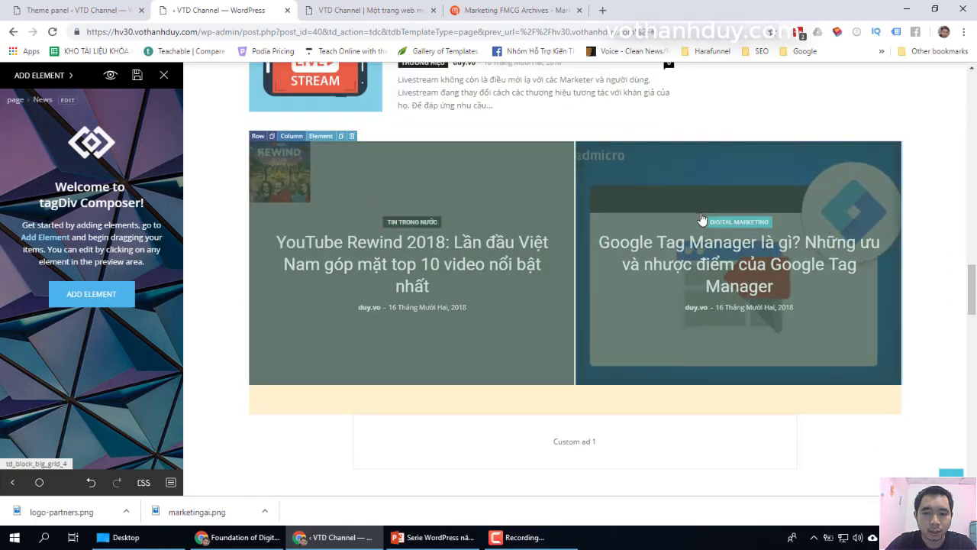
{"action": "left_click", "coordinate": [702, 224]}
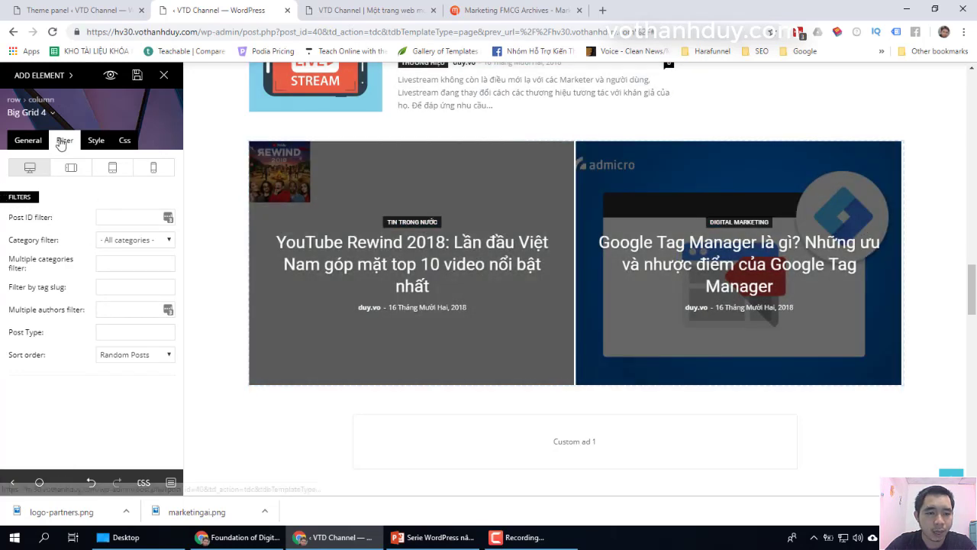
{"action": "left_click", "coordinate": [125, 241]}
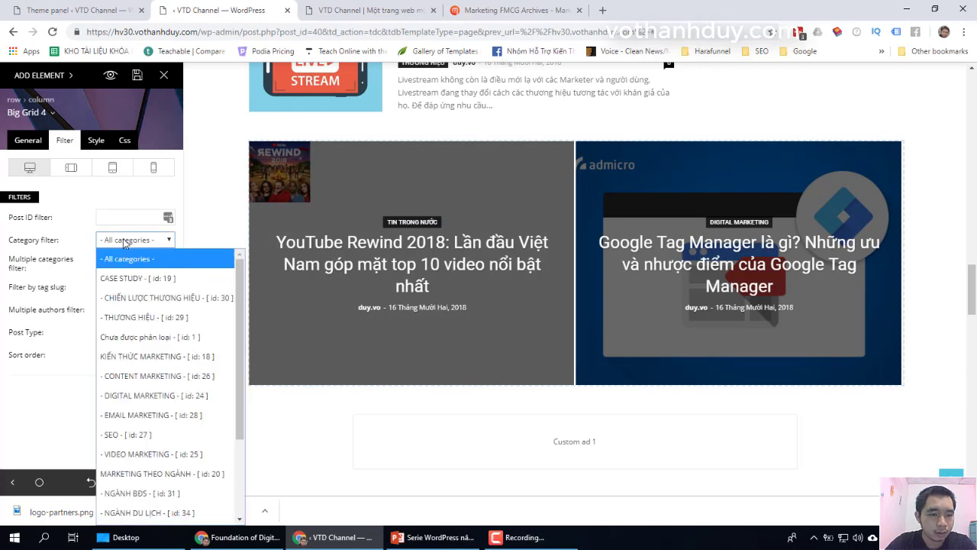
{"action": "scroll", "coordinate": [134, 259], "scroll_direction": "down", "scroll_amount": 3}
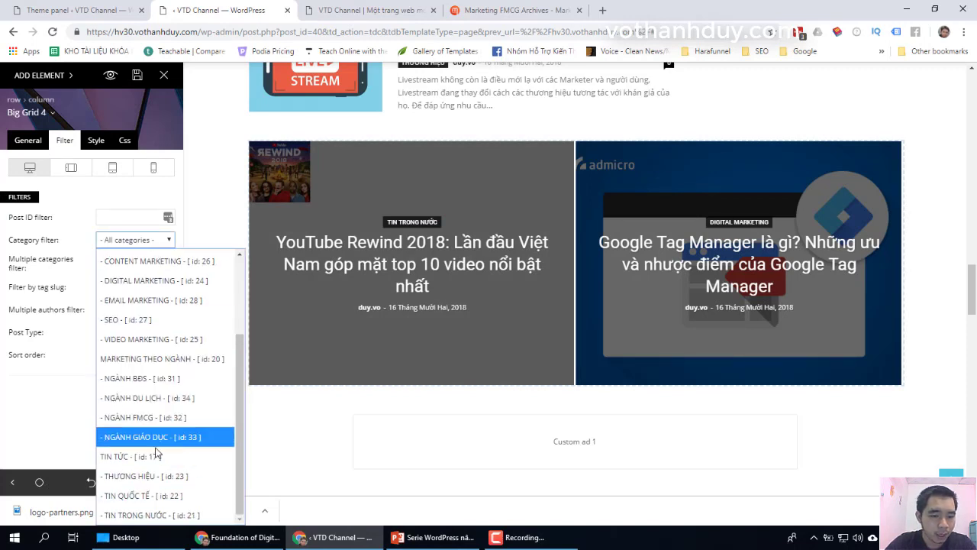
{"action": "scroll", "coordinate": [130, 275], "scroll_direction": "up", "scroll_amount": 3}
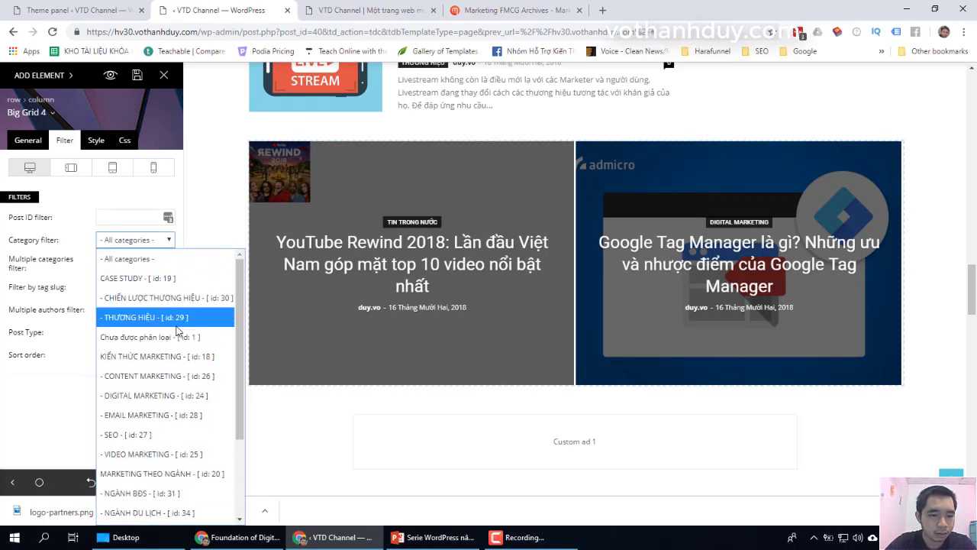
{"action": "left_click", "coordinate": [128, 262]}
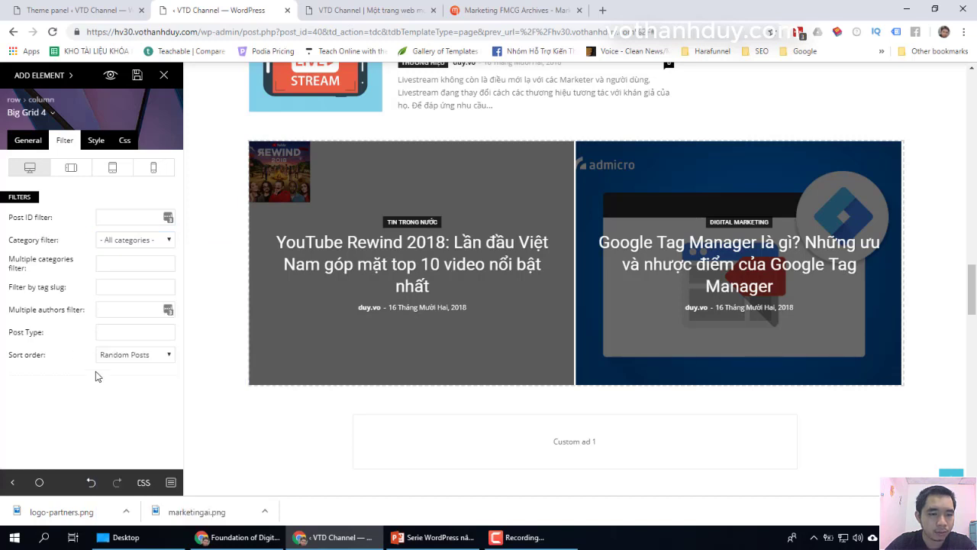
{"action": "left_click", "coordinate": [162, 355]}
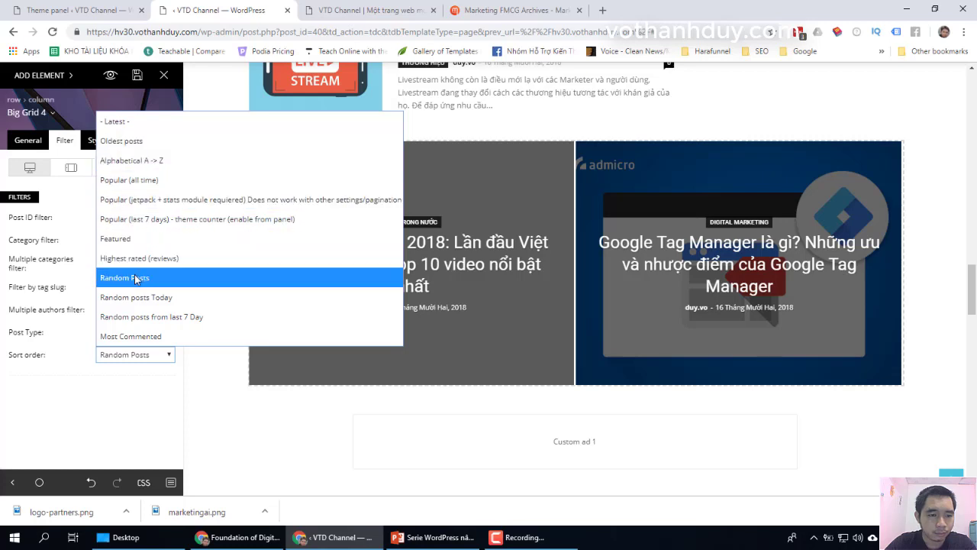
{"action": "left_click", "coordinate": [124, 277]}
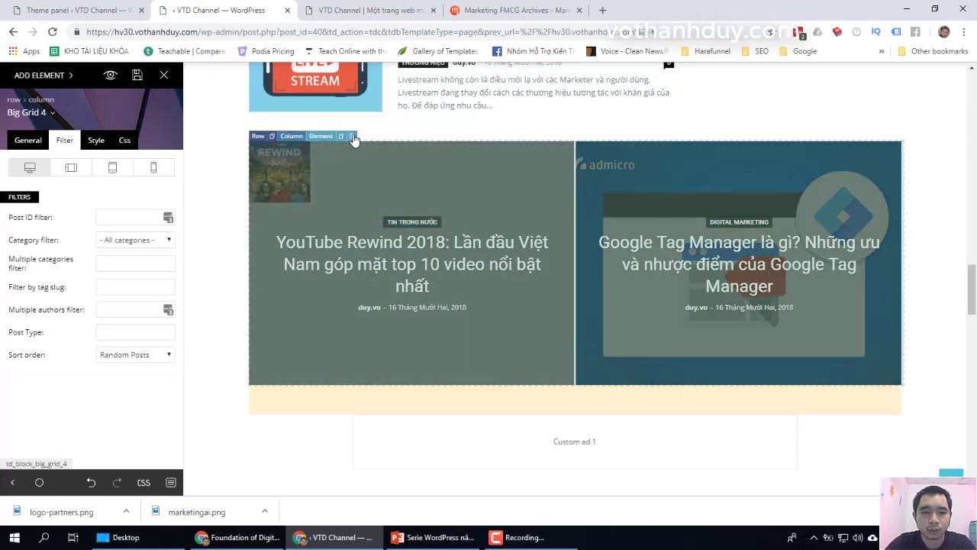
{"action": "left_click", "coordinate": [355, 141]}
{"action": "left_click", "coordinate": [473, 250]}
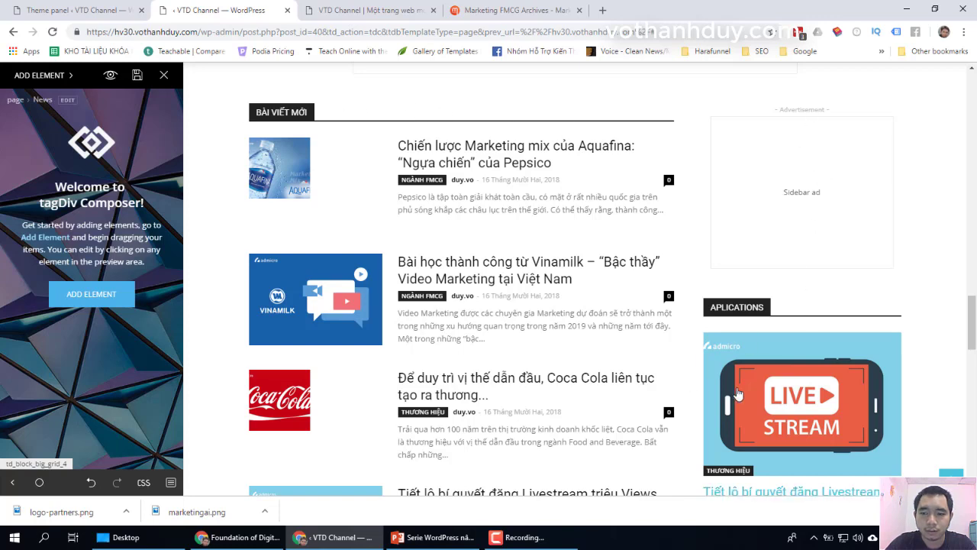
Step: Review the edited page, save it, and switch to the live VTD Channel homepage tab
{"action": "scroll", "coordinate": [846, 341], "scroll_direction": "down", "scroll_amount": 3}
{"action": "scroll", "coordinate": [798, 234], "scroll_direction": "up", "scroll_amount": 2}
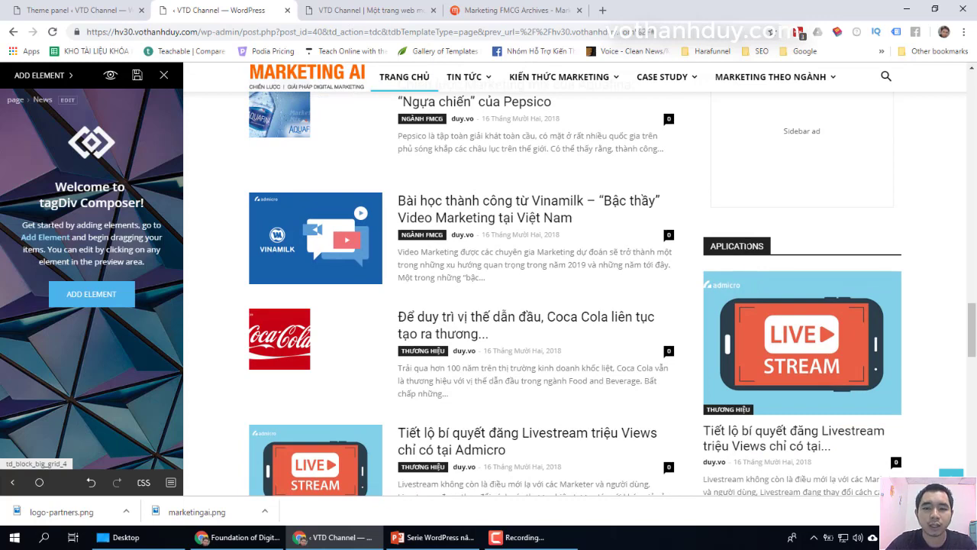
{"action": "scroll", "coordinate": [746, 242], "scroll_direction": "up", "scroll_amount": 2}
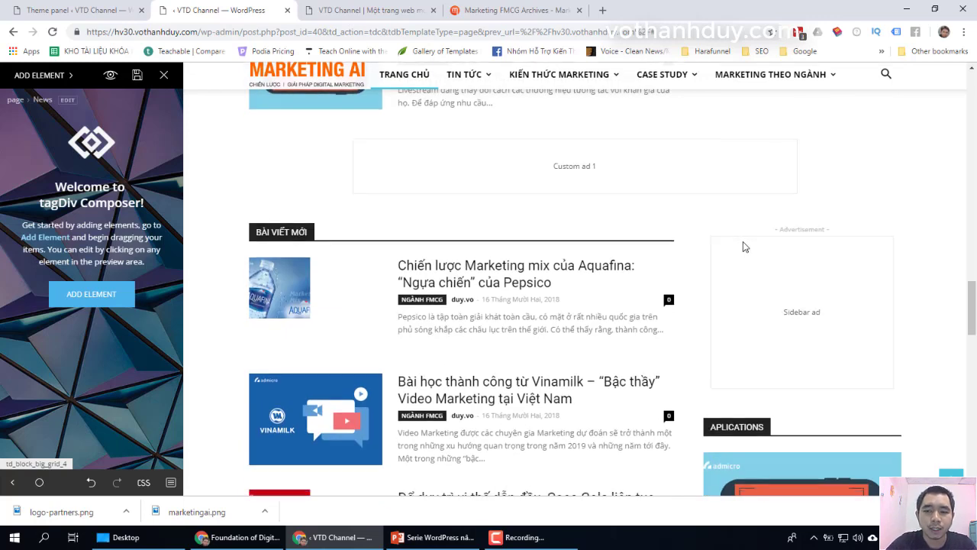
{"action": "scroll", "coordinate": [743, 241], "scroll_direction": "down", "scroll_amount": 1}
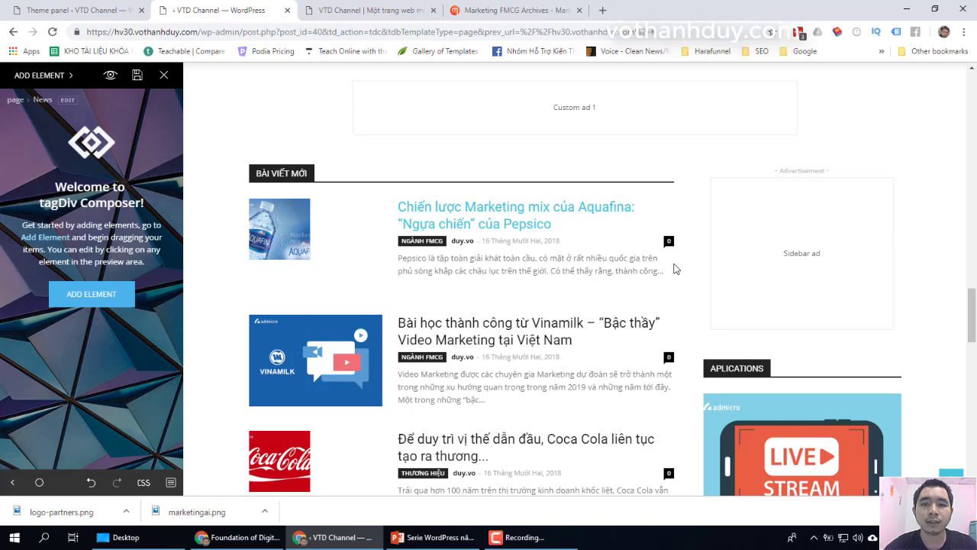
{"action": "scroll", "coordinate": [675, 269], "scroll_direction": "down", "scroll_amount": 1}
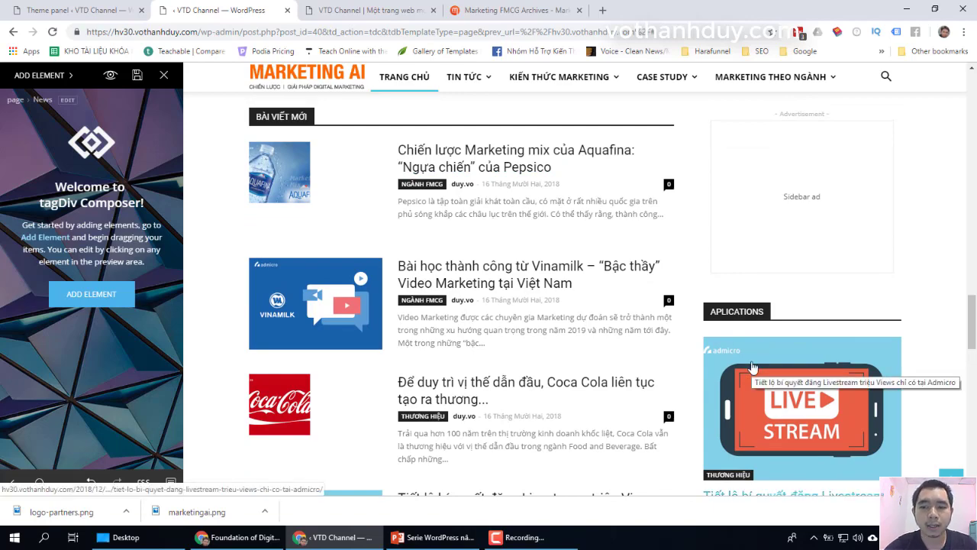
{"action": "scroll", "coordinate": [752, 367], "scroll_direction": "down", "scroll_amount": 1}
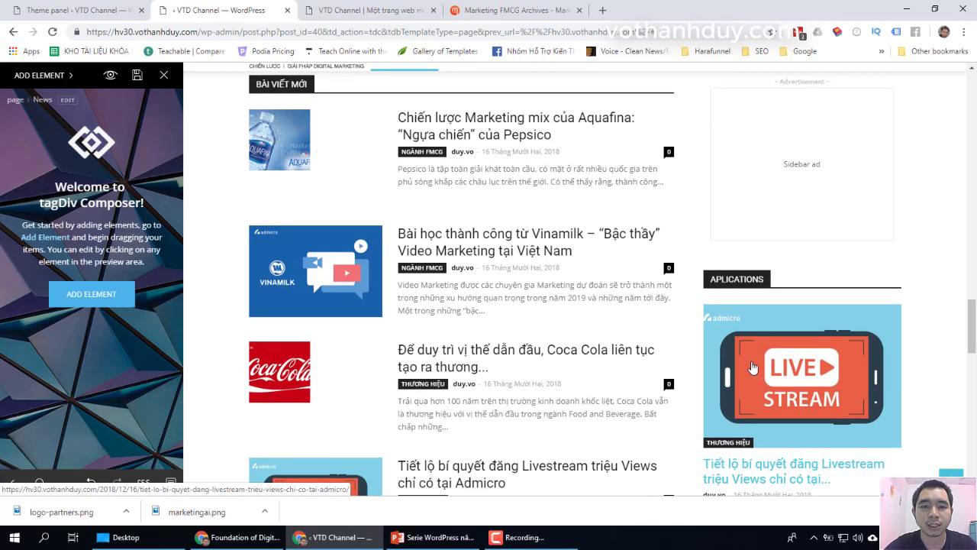
{"action": "scroll", "coordinate": [752, 367], "scroll_direction": "down", "scroll_amount": 12}
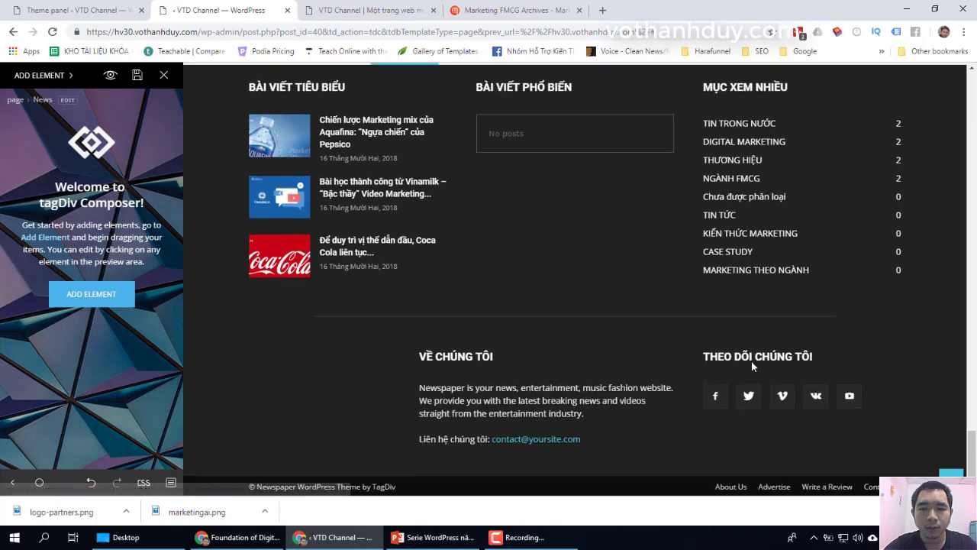
{"action": "scroll", "coordinate": [751, 361], "scroll_direction": "up", "scroll_amount": 1}
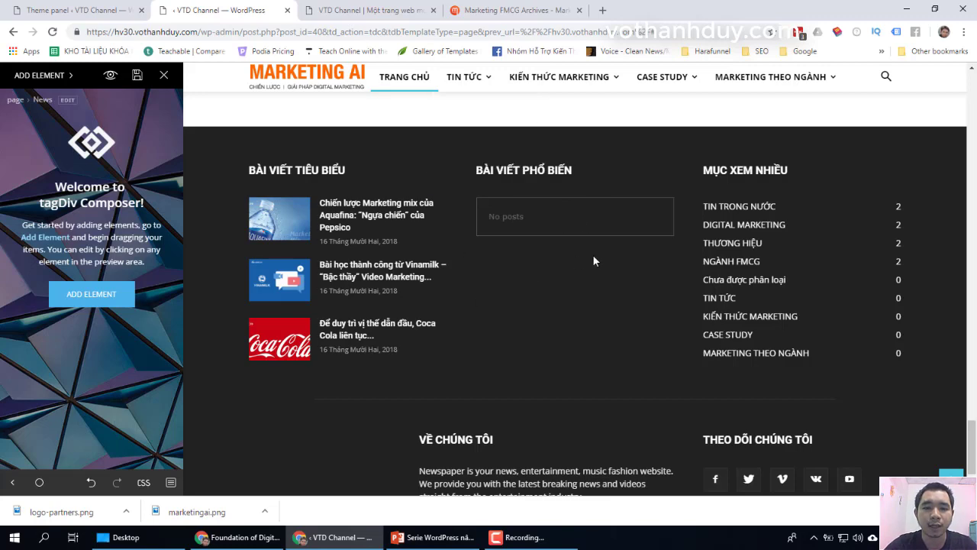
{"action": "scroll", "coordinate": [656, 340], "scroll_direction": "down", "scroll_amount": 2}
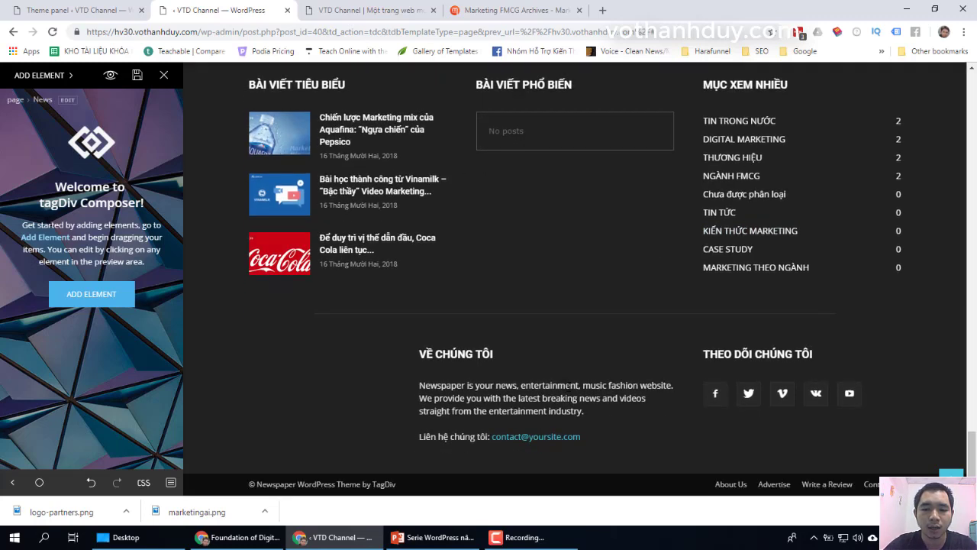
{"action": "scroll", "coordinate": [765, 306], "scroll_direction": "up", "scroll_amount": 10}
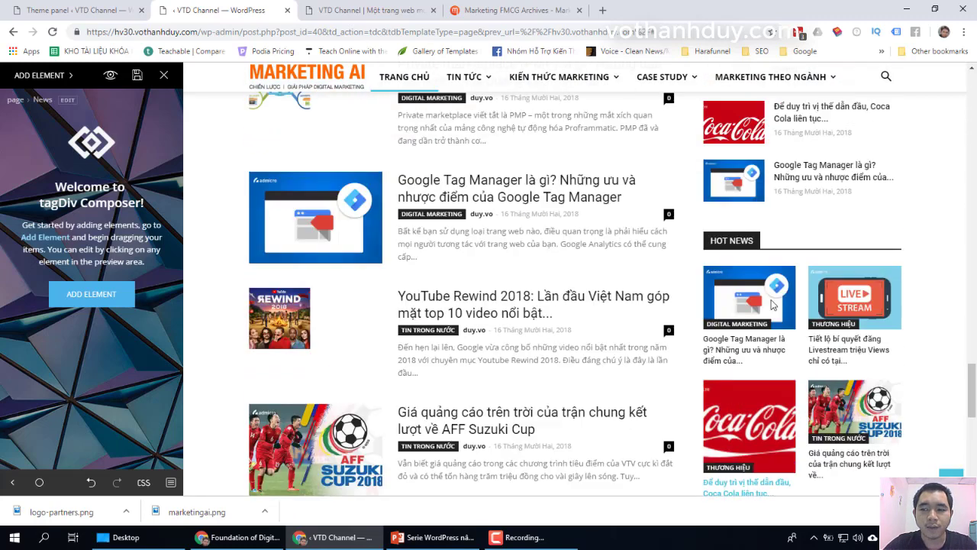
{"action": "scroll", "coordinate": [778, 306], "scroll_direction": "up", "scroll_amount": 10}
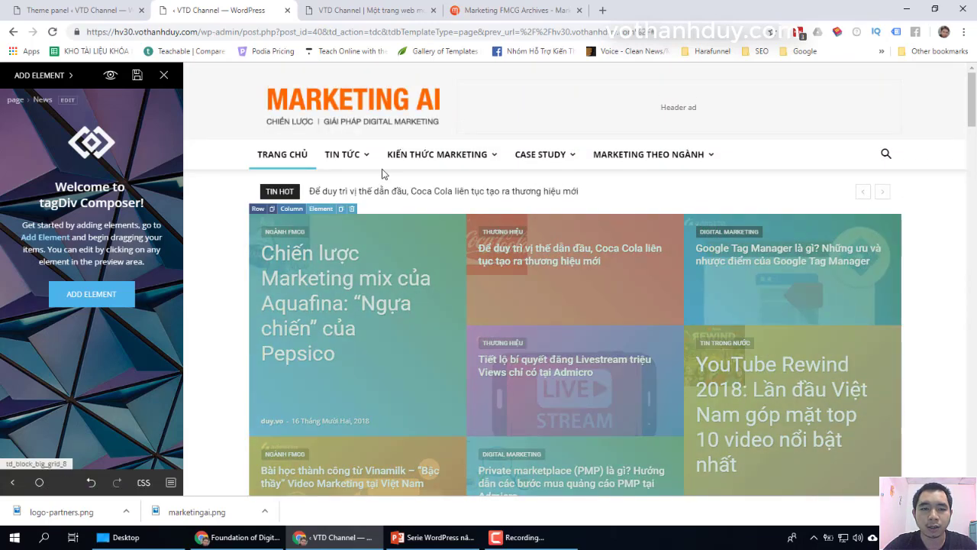
{"action": "left_click", "coordinate": [139, 78]}
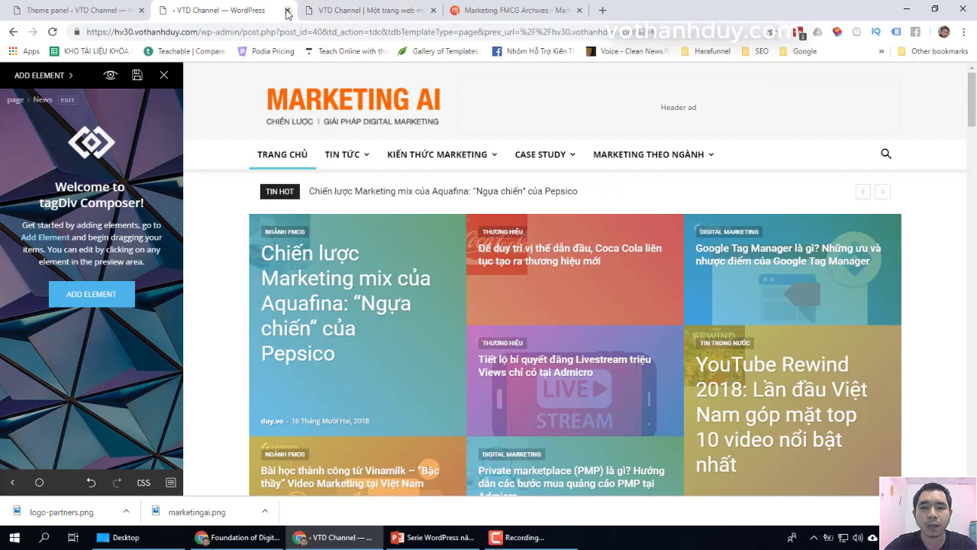
{"action": "left_click", "coordinate": [330, 12]}
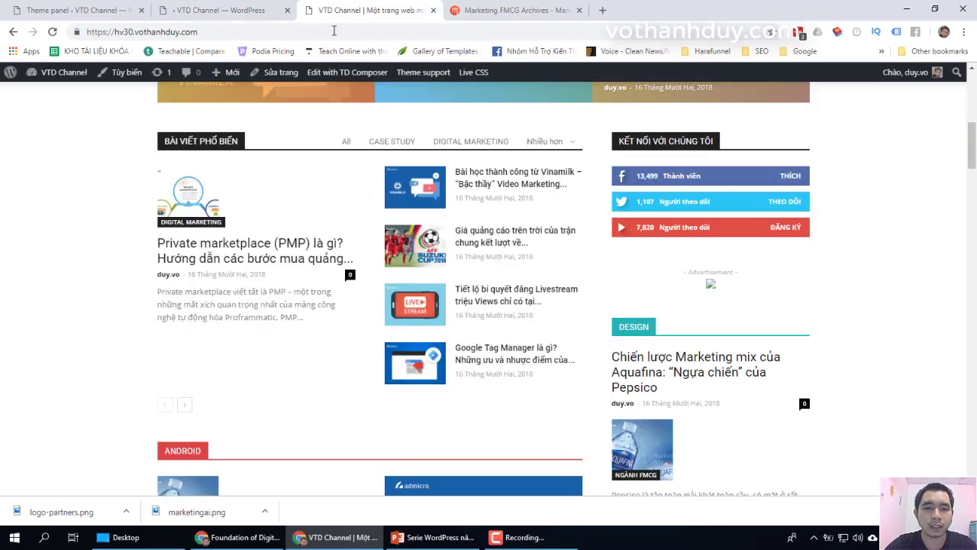
Step: Reload the live homepage and scroll down to the BÀI VIẾT MỚI posts and APLICATIONS sidebar
{"action": "left_click", "coordinate": [335, 31]}
{"action": "key", "text": "Return"}
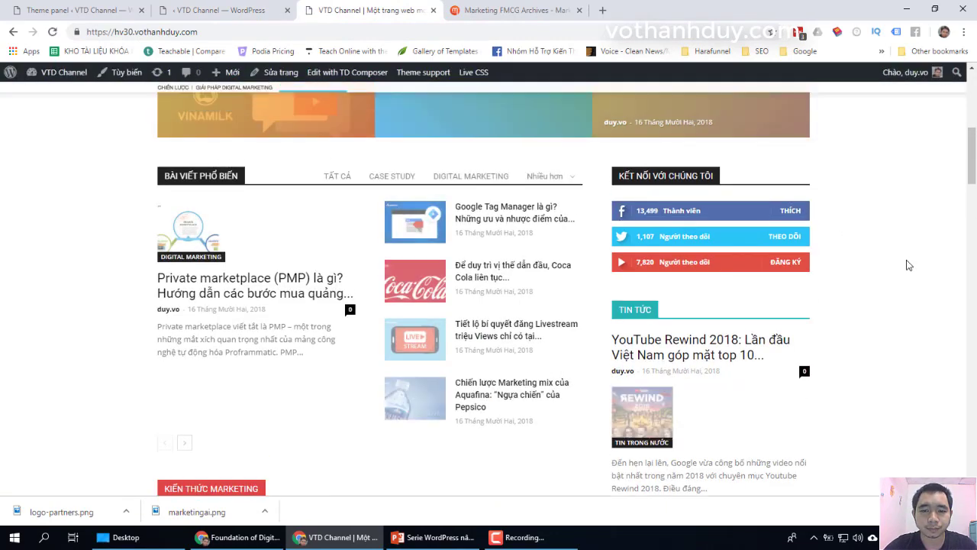
{"action": "scroll", "coordinate": [908, 265], "scroll_direction": "up", "scroll_amount": 5}
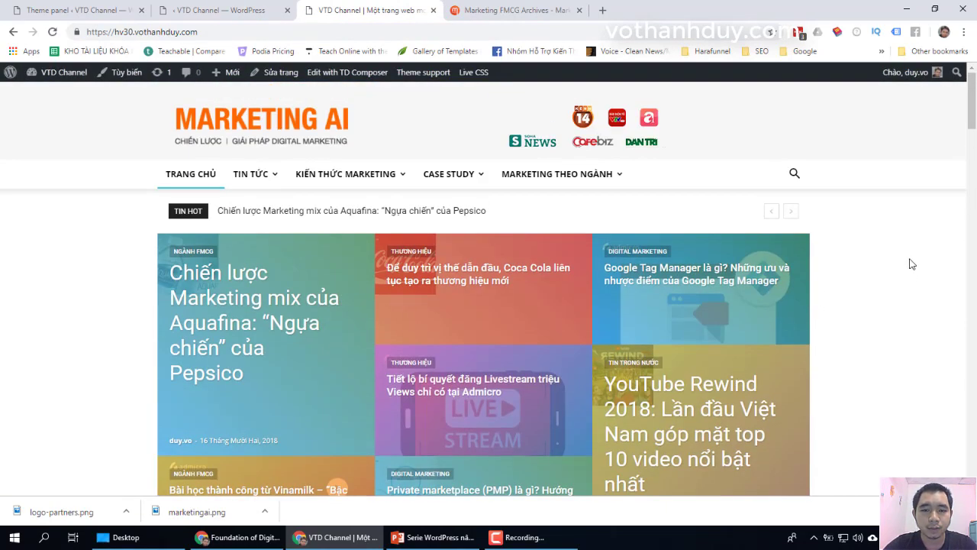
{"action": "scroll", "coordinate": [910, 264], "scroll_direction": "down", "scroll_amount": 5}
{"action": "scroll", "coordinate": [911, 264], "scroll_direction": "down", "scroll_amount": 10}
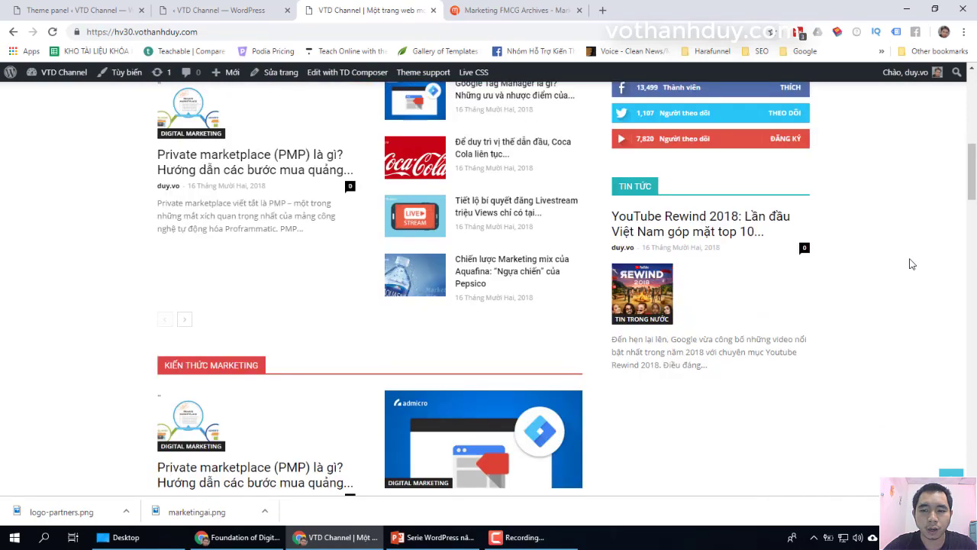
{"action": "scroll", "coordinate": [911, 263], "scroll_direction": "down", "scroll_amount": 1}
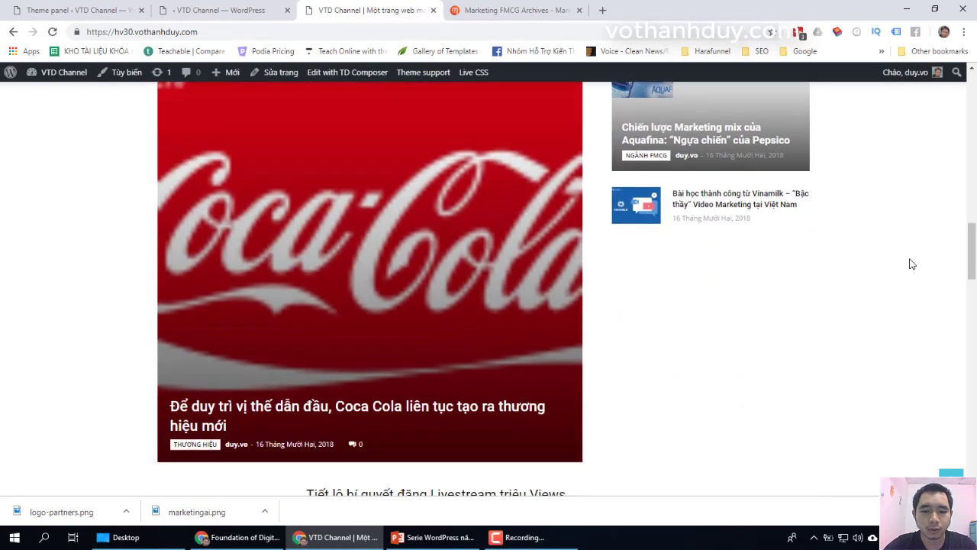
{"action": "scroll", "coordinate": [911, 263], "scroll_direction": "up", "scroll_amount": 2}
{"action": "scroll", "coordinate": [911, 263], "scroll_direction": "down", "scroll_amount": 2}
{"action": "scroll", "coordinate": [911, 264], "scroll_direction": "down", "scroll_amount": 6}
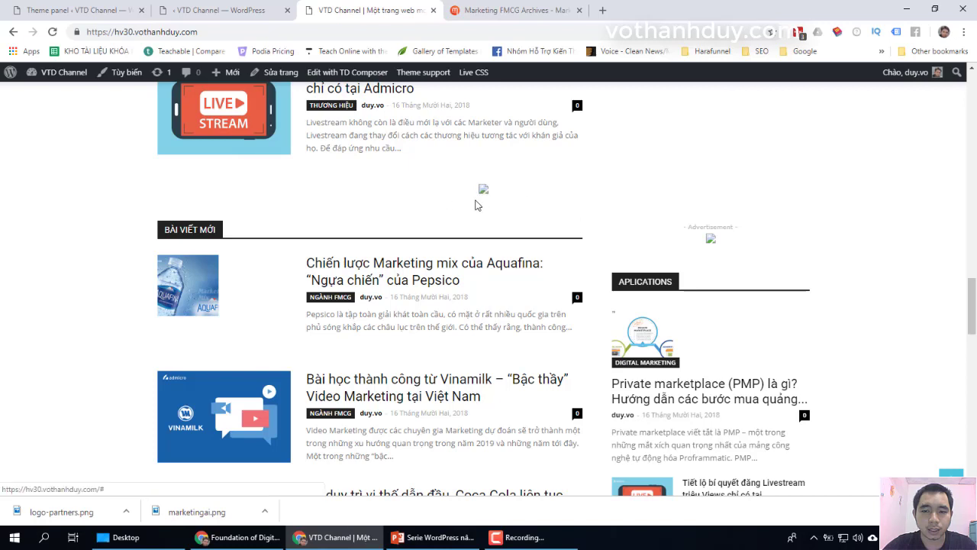
Step: Back in the page editor, delete the Custom ad 1 element with YES and save the page
{"action": "left_click", "coordinate": [202, 10]}
{"action": "scroll", "coordinate": [527, 223], "scroll_direction": "down", "scroll_amount": 15}
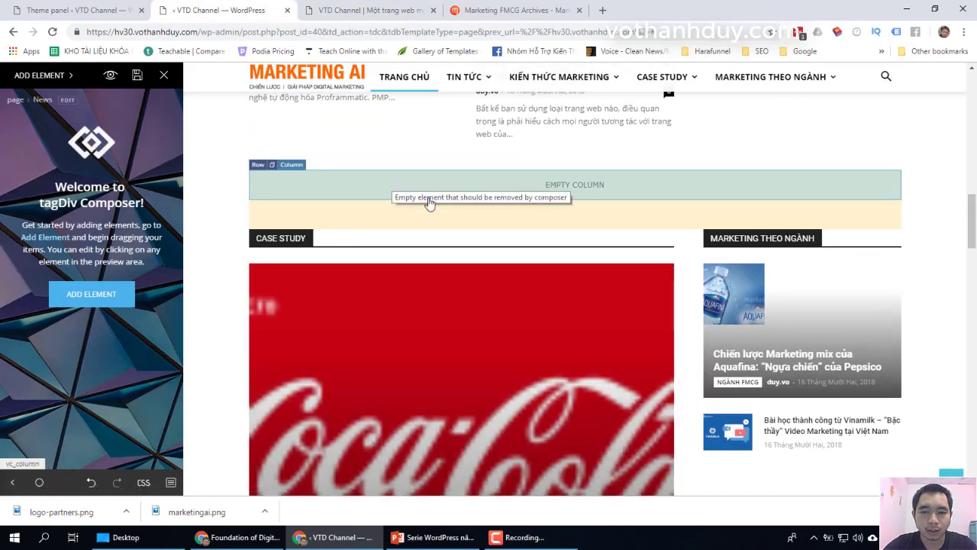
{"action": "scroll", "coordinate": [430, 201], "scroll_direction": "down", "scroll_amount": 8}
{"action": "left_click", "coordinate": [518, 268]}
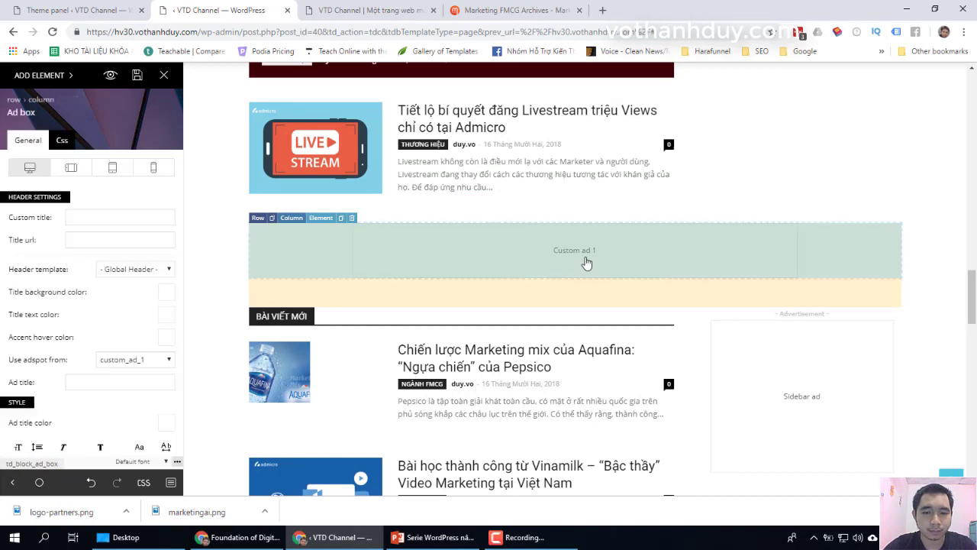
{"action": "left_click", "coordinate": [352, 219]}
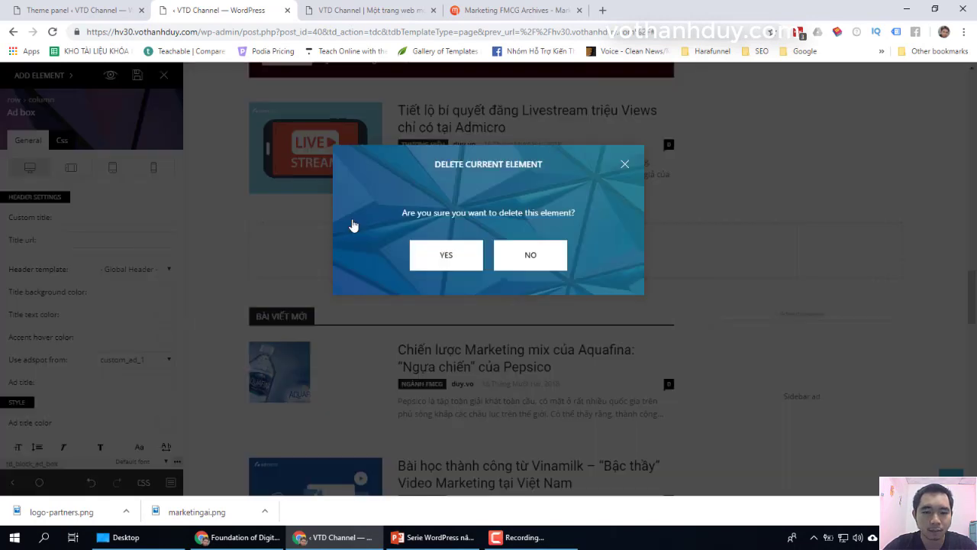
{"action": "left_click", "coordinate": [440, 257]}
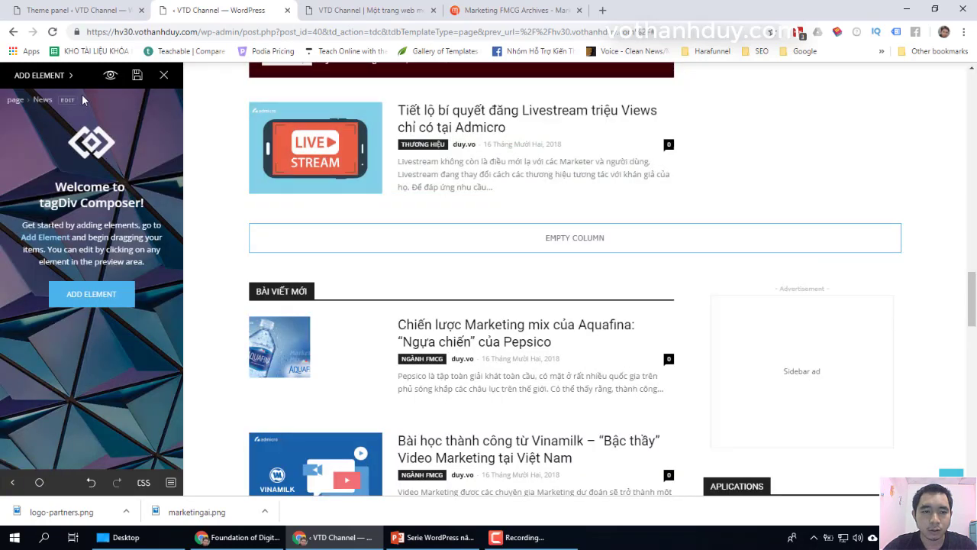
{"action": "left_click", "coordinate": [138, 75]}
Step: Reload the live homepage to confirm the ad above BÀI VIẾT MỚI is gone
{"action": "left_click", "coordinate": [339, 10]}
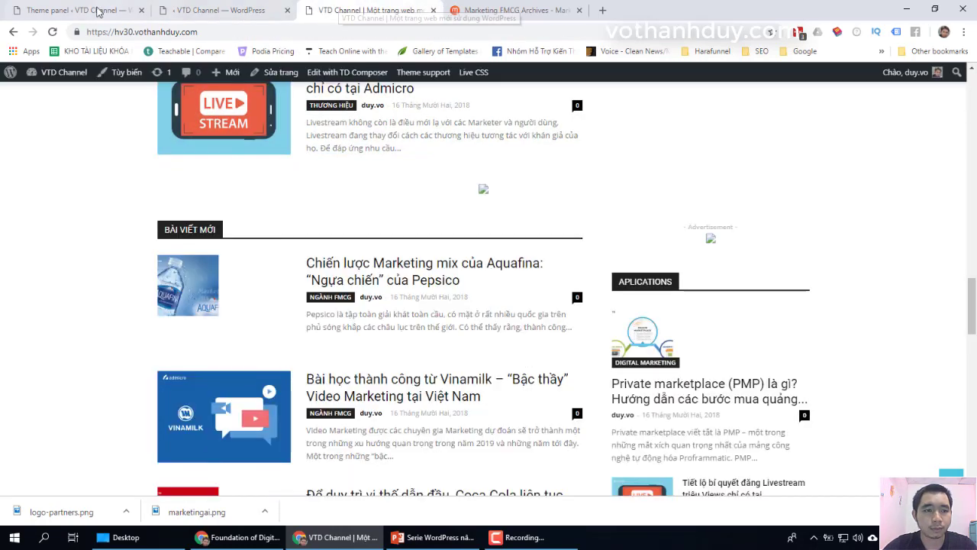
{"action": "left_click", "coordinate": [52, 32]}
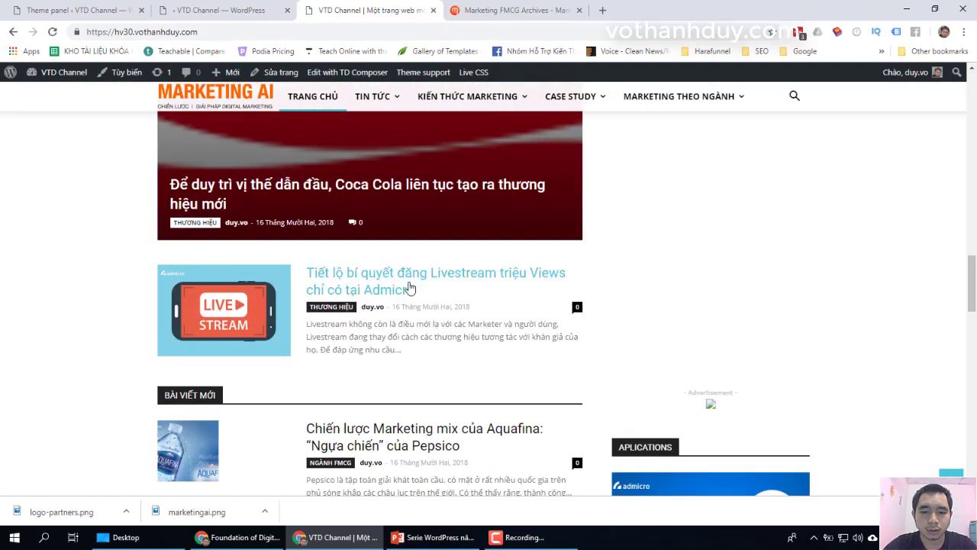
{"action": "scroll", "coordinate": [497, 361], "scroll_direction": "down", "scroll_amount": 2}
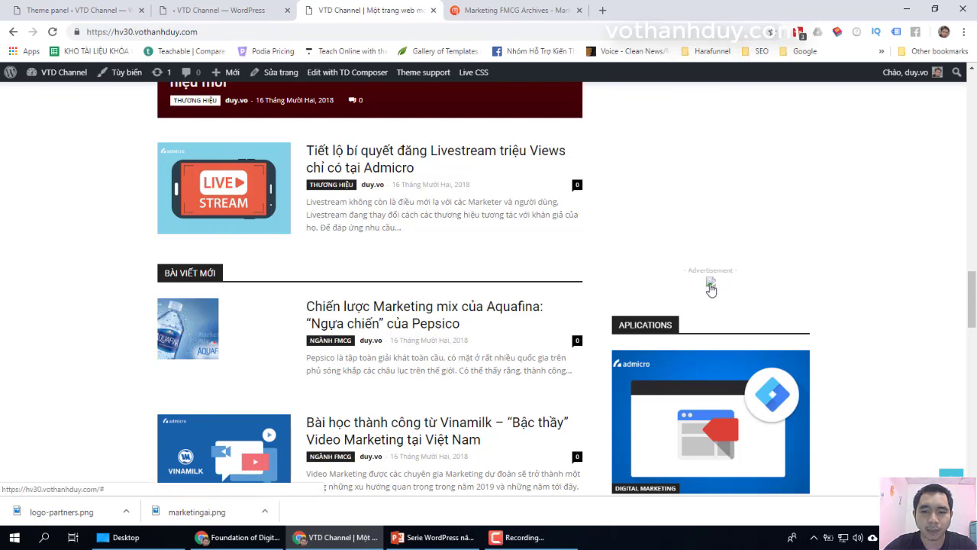
Step: Delete the [tagDiv] Ad box widget from the Newspaper default sidebar in Giao diện > Widget
{"action": "left_click", "coordinate": [98, 10]}
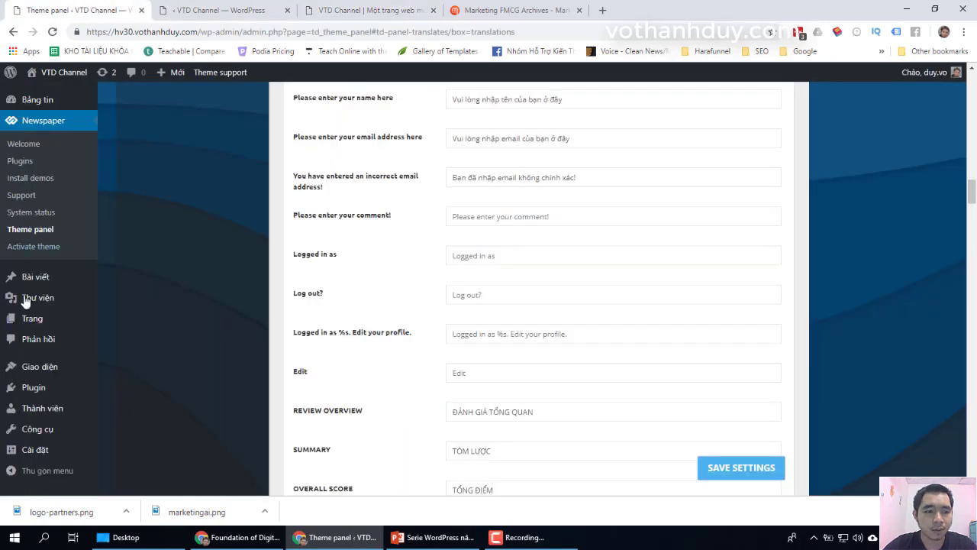
{"action": "mouse_move", "coordinate": [45, 371]}
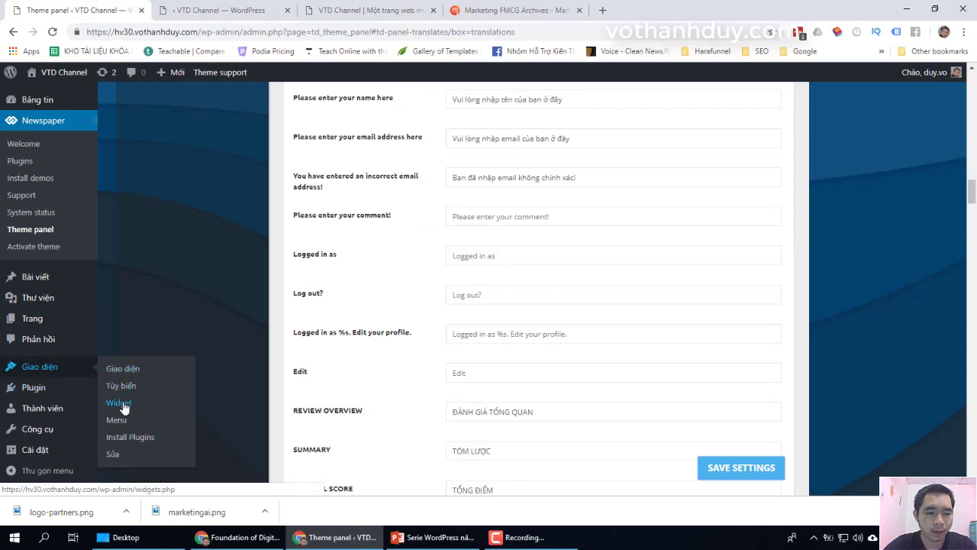
{"action": "left_click", "coordinate": [123, 406]}
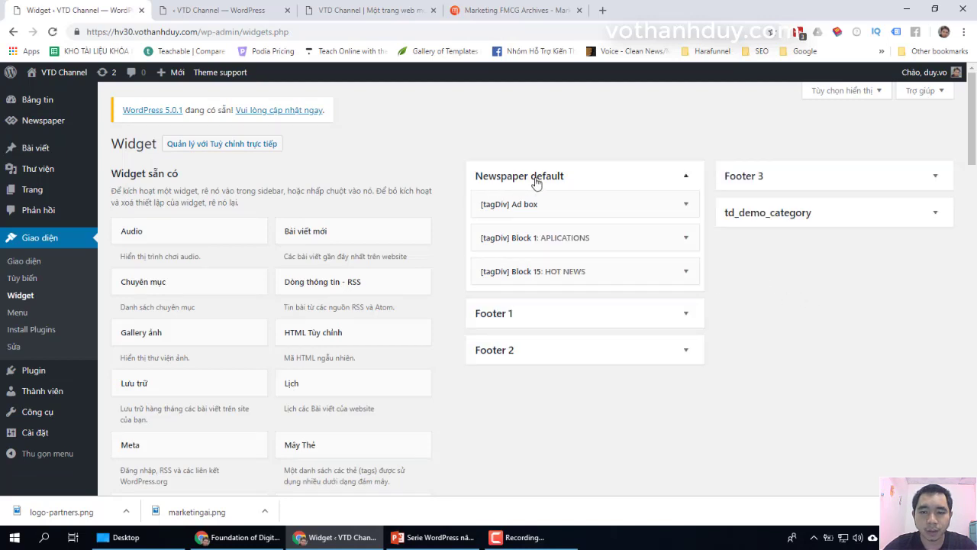
{"action": "left_click", "coordinate": [686, 206]}
{"action": "scroll", "coordinate": [578, 214], "scroll_direction": "down", "scroll_amount": 6}
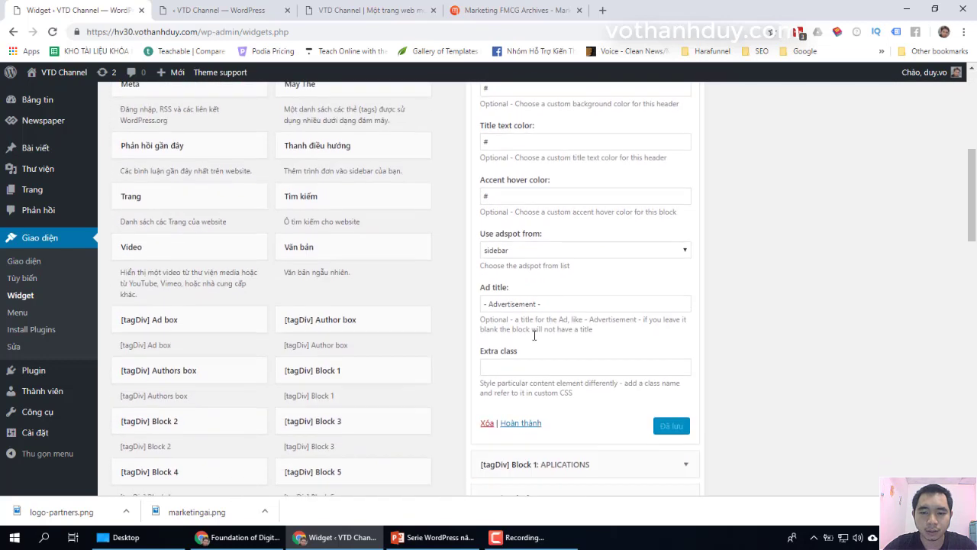
{"action": "left_click", "coordinate": [487, 360]}
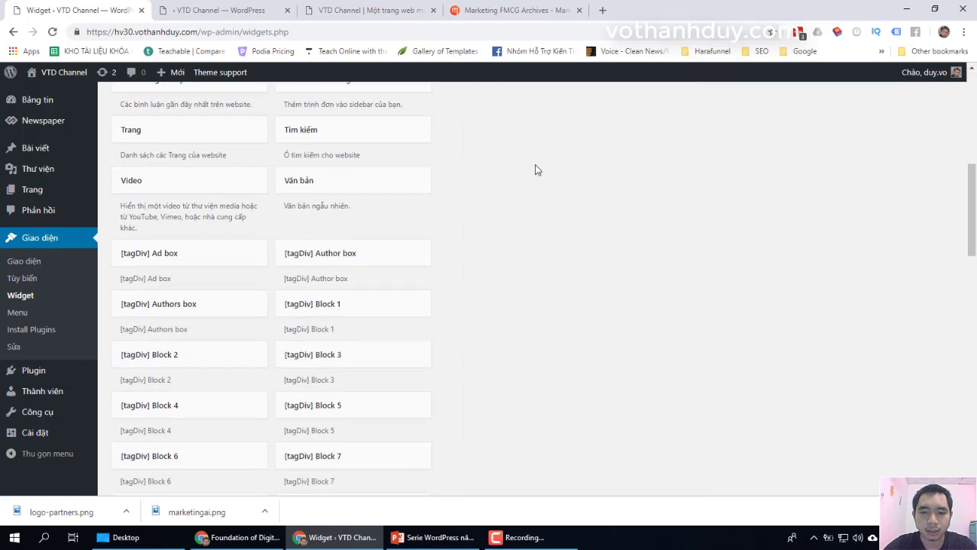
{"action": "scroll", "coordinate": [538, 191], "scroll_direction": "up", "scroll_amount": 6}
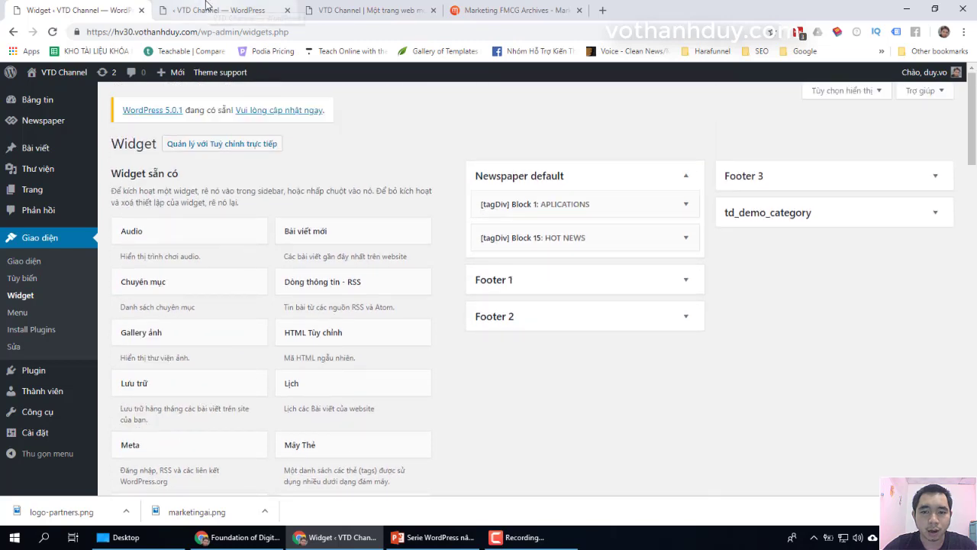
Step: Reload the live homepage to verify no ad appears above APLICATIONS, then return to Widgets
{"action": "left_click", "coordinate": [387, 9]}
{"action": "left_click", "coordinate": [51, 32]}
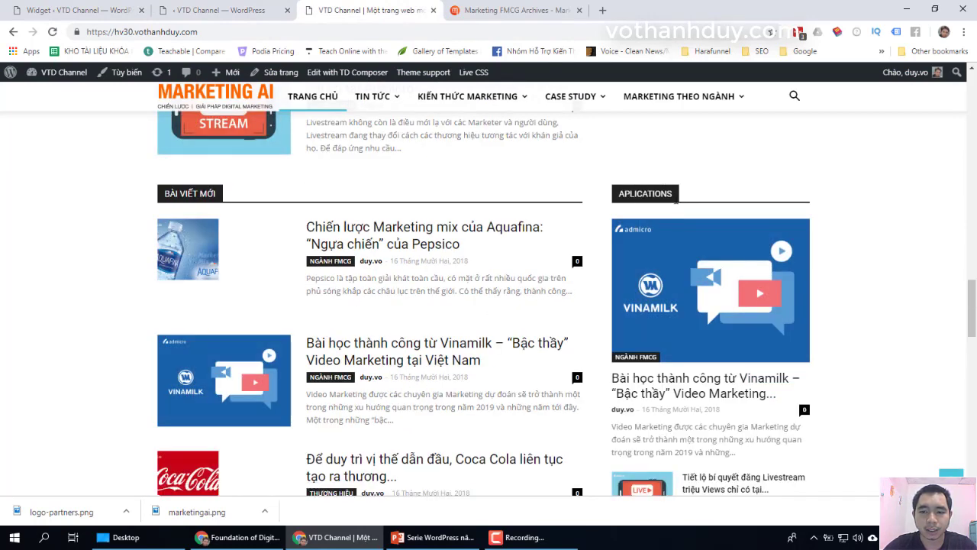
{"action": "scroll", "coordinate": [698, 224], "scroll_direction": "down", "scroll_amount": 6}
{"action": "scroll", "coordinate": [698, 224], "scroll_direction": "up", "scroll_amount": 6}
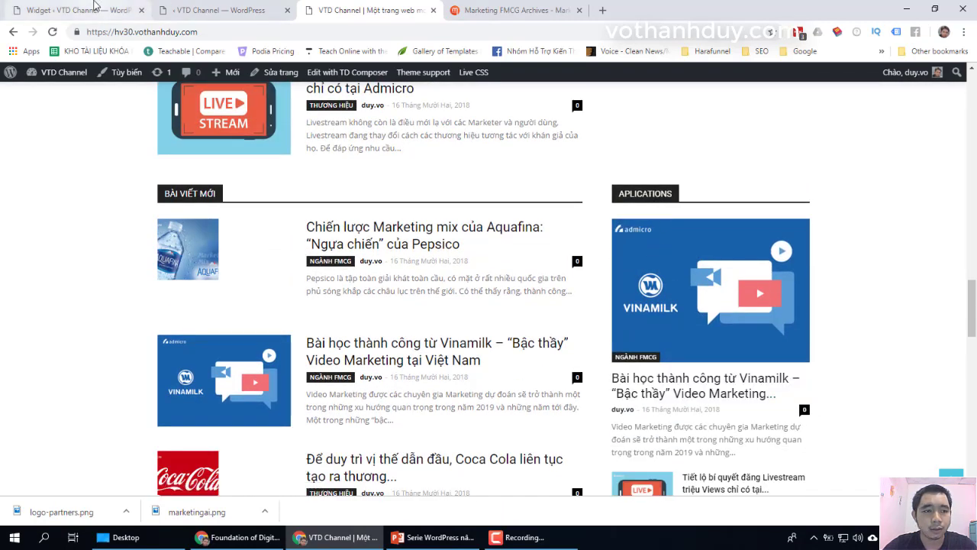
{"action": "left_click", "coordinate": [77, 10]}
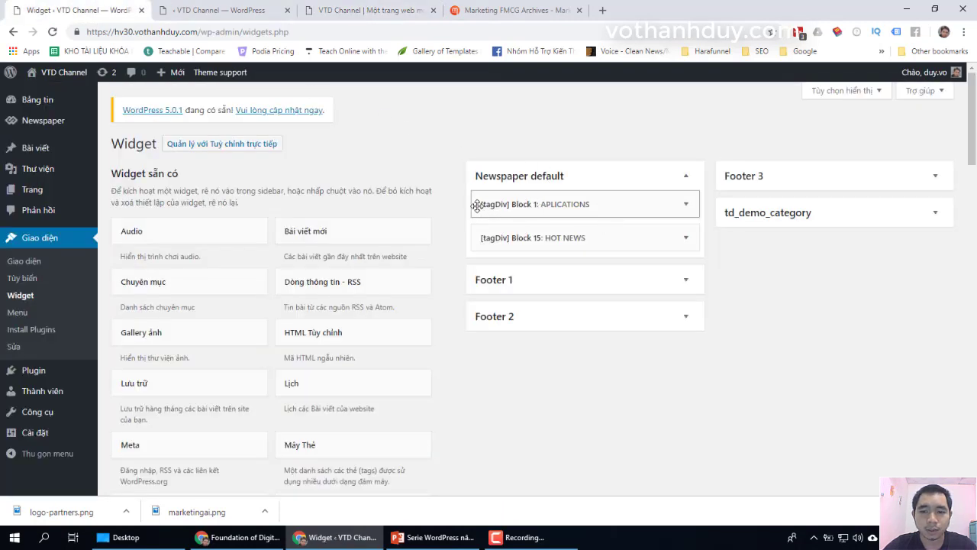
Step: Retitle the APLICATIONS block widget to BÀI VIẾT XEM NHIỀU NHẤT
{"action": "left_click", "coordinate": [685, 204]}
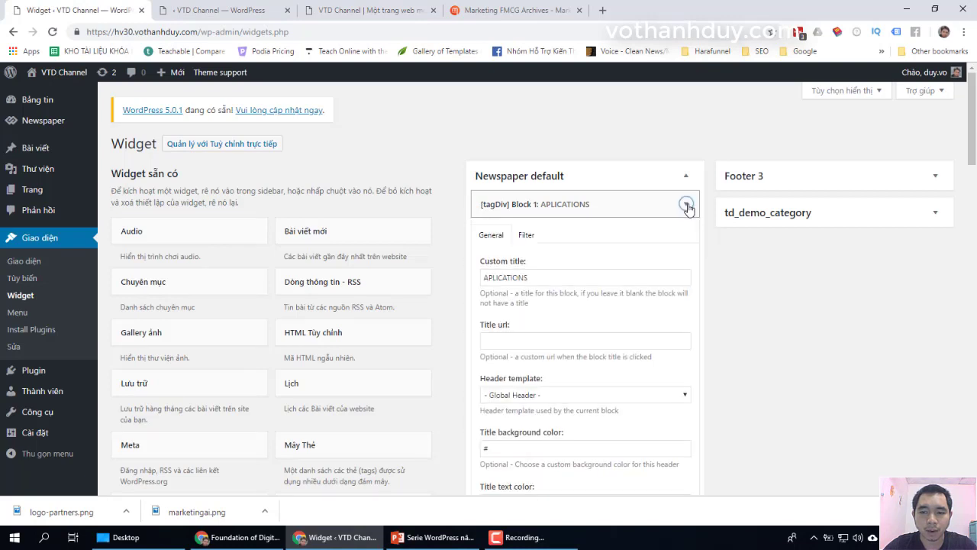
{"action": "scroll", "coordinate": [712, 292], "scroll_direction": "down", "scroll_amount": 2}
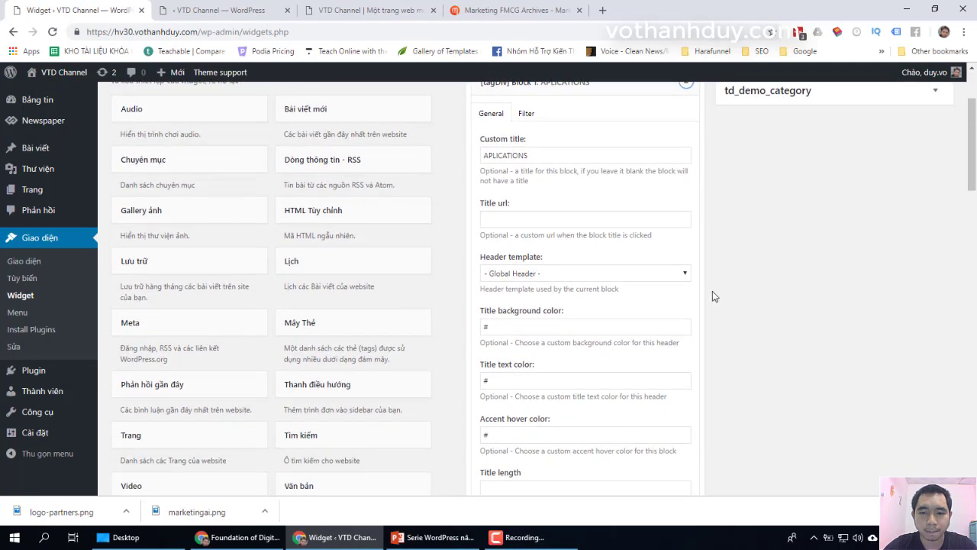
{"action": "double_click", "coordinate": [549, 150]}
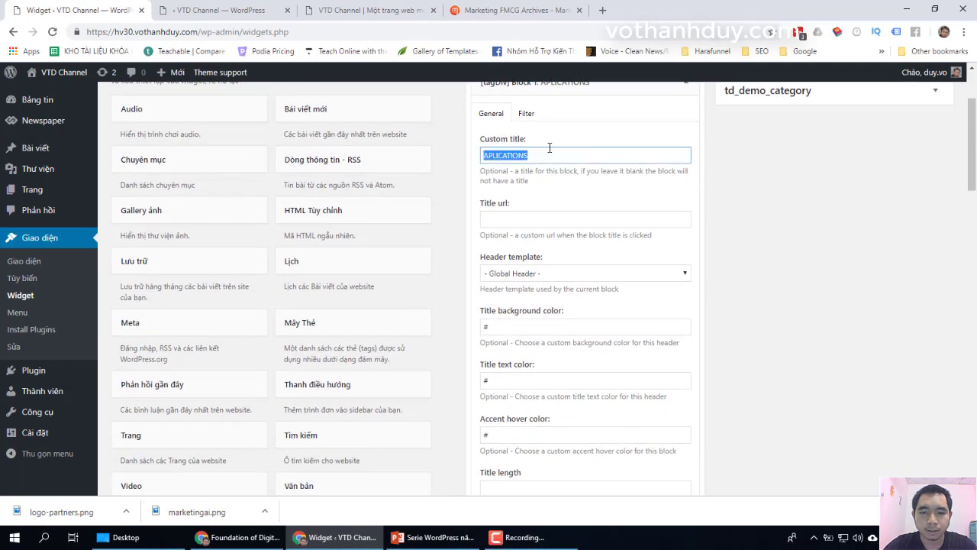
{"action": "left_click", "coordinate": [359, 10]}
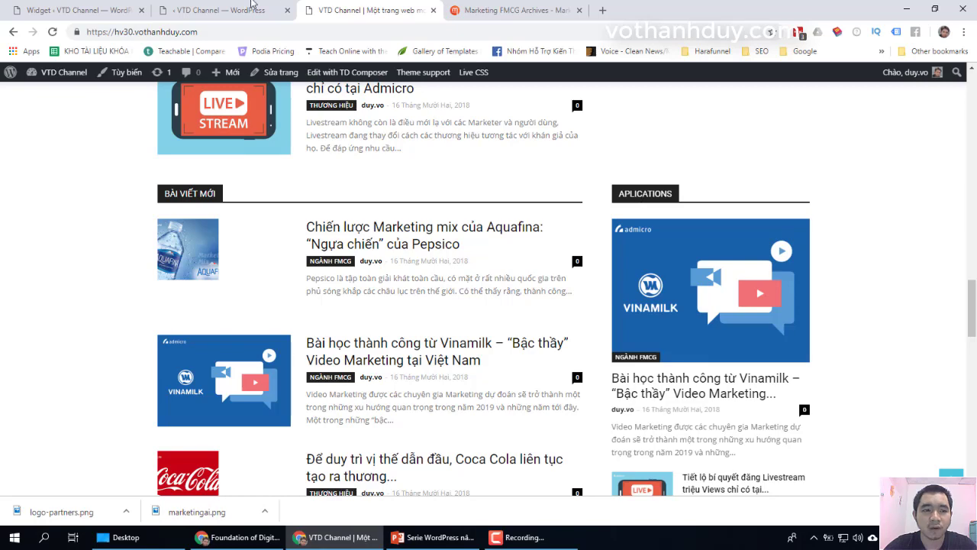
{"action": "left_click", "coordinate": [115, 10]}
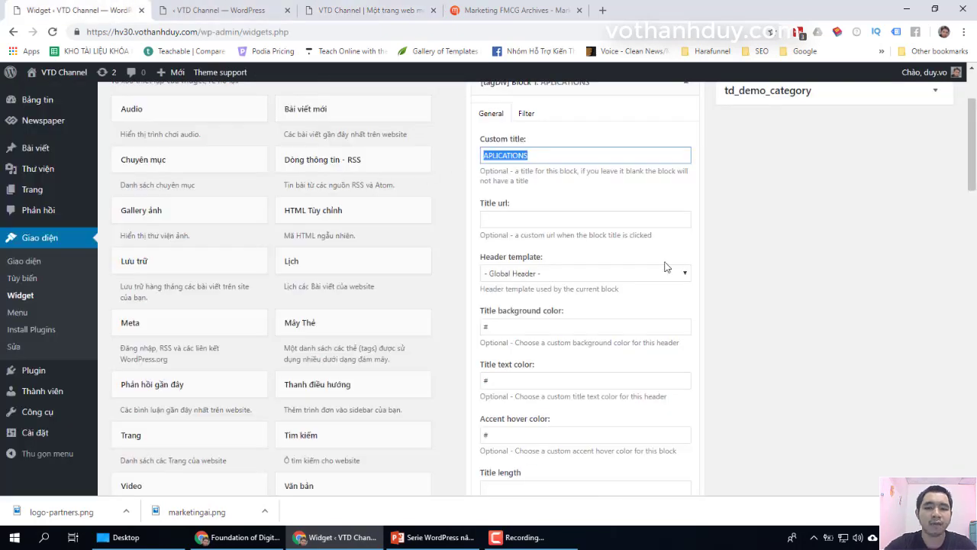
{"action": "type", "text": "BÀI"}
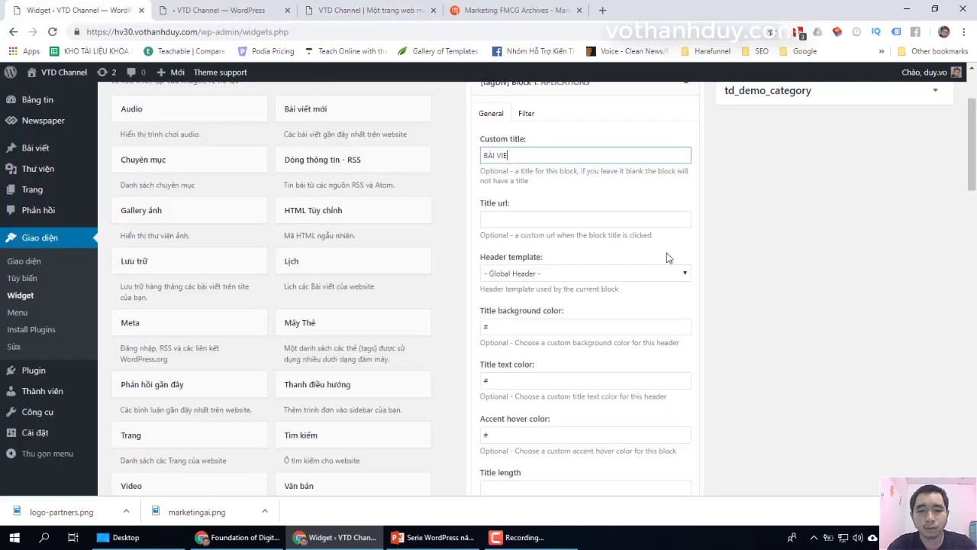
{"action": "type", "text": " VIẾT XEM NHIỀU NHẤT"}
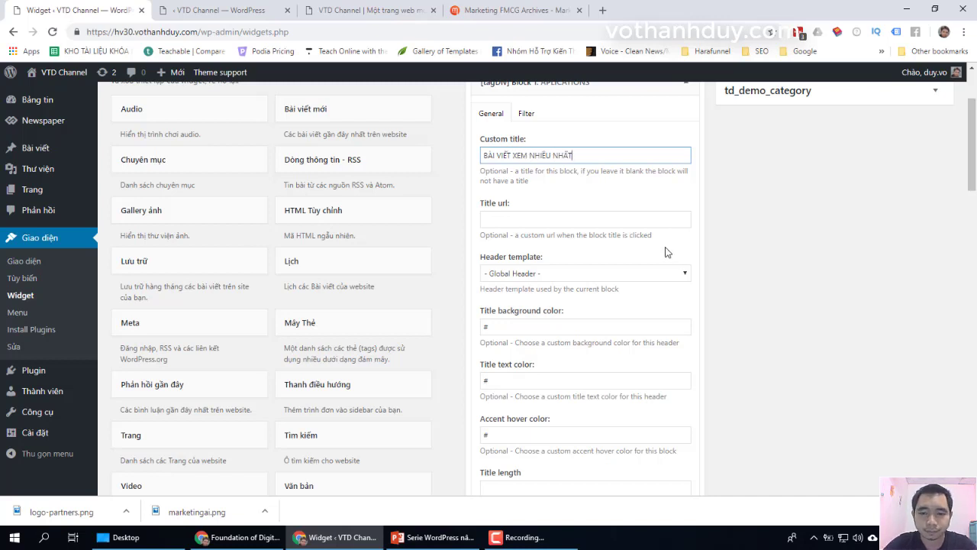
{"action": "scroll", "coordinate": [665, 251], "scroll_direction": "down", "scroll_amount": 5}
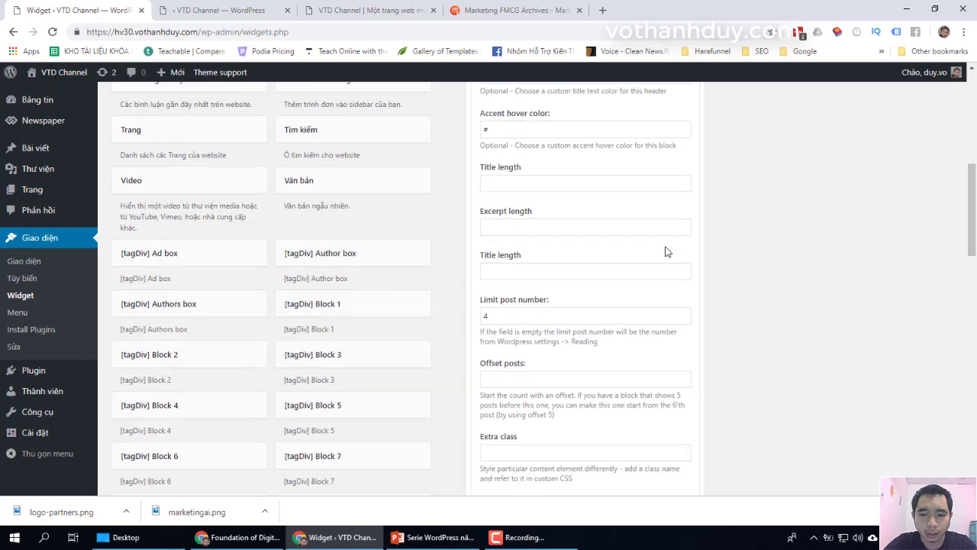
{"action": "scroll", "coordinate": [664, 251], "scroll_direction": "up", "scroll_amount": 10}
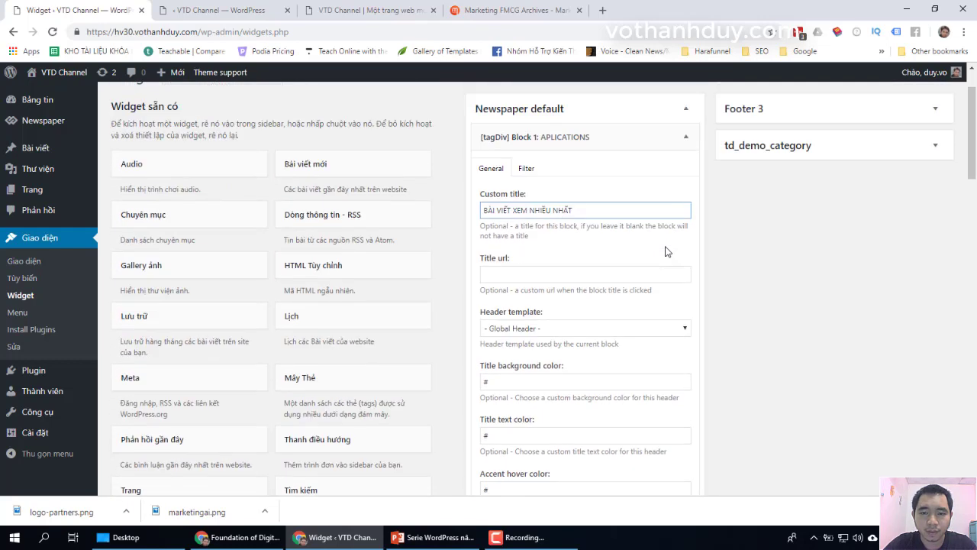
Step: Set the widget's Filter sort order to Random Posts and save with Lưu thay đổi
{"action": "left_click", "coordinate": [528, 175]}
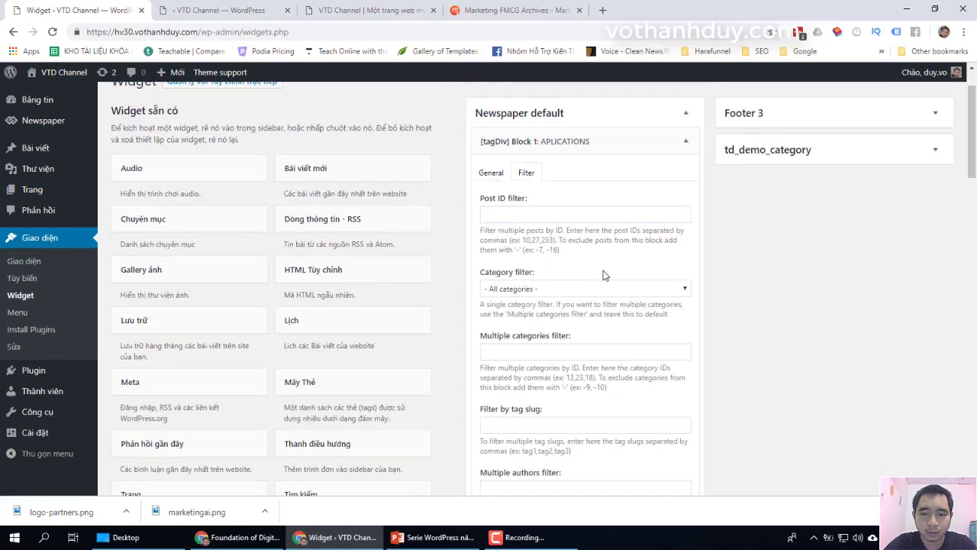
{"action": "scroll", "coordinate": [604, 272], "scroll_direction": "down", "scroll_amount": 2}
{"action": "scroll", "coordinate": [604, 272], "scroll_direction": "down", "scroll_amount": 4}
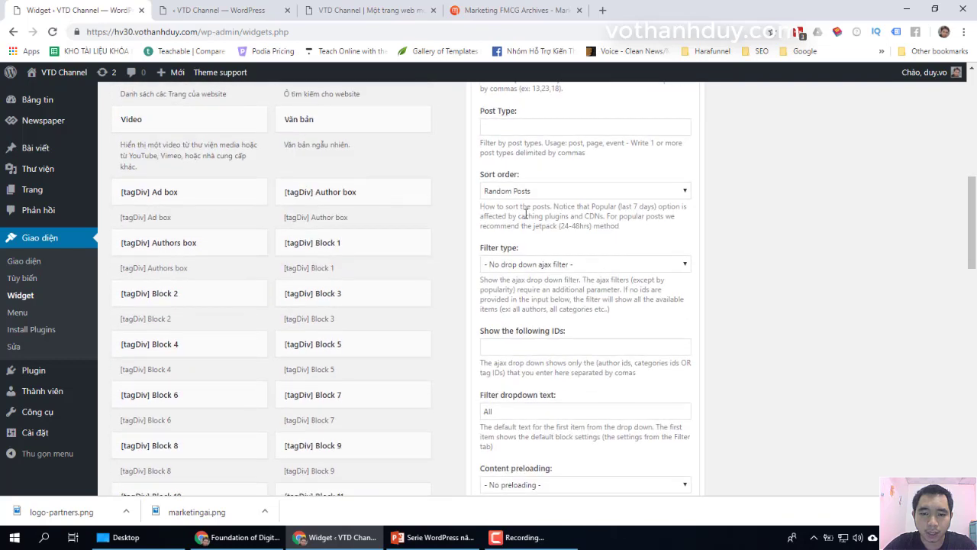
{"action": "left_click", "coordinate": [516, 192]}
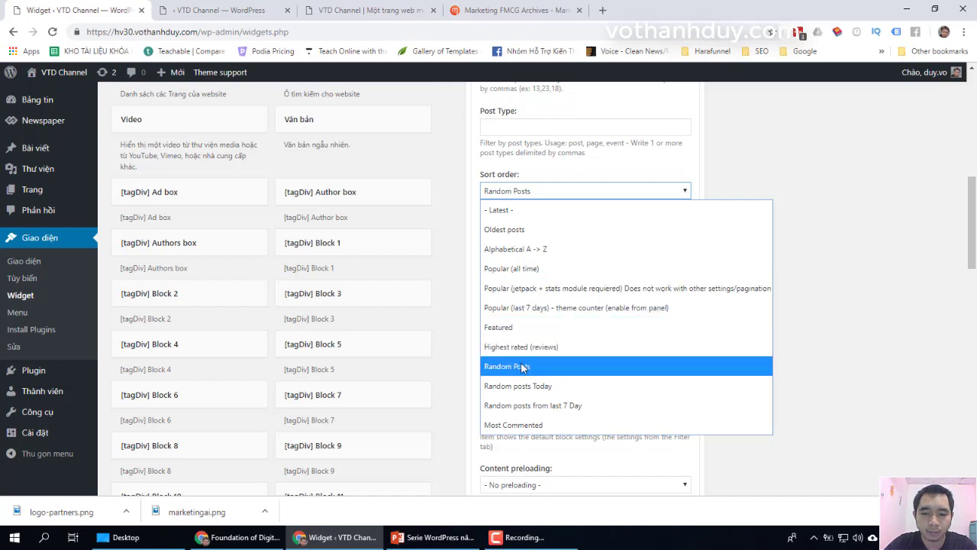
{"action": "left_click", "coordinate": [522, 368]}
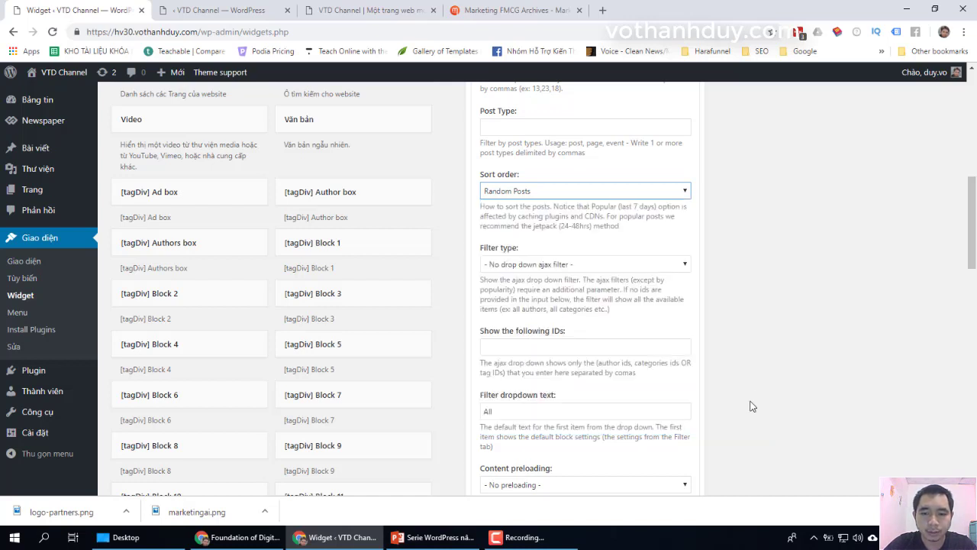
{"action": "scroll", "coordinate": [755, 381], "scroll_direction": "down", "scroll_amount": 3}
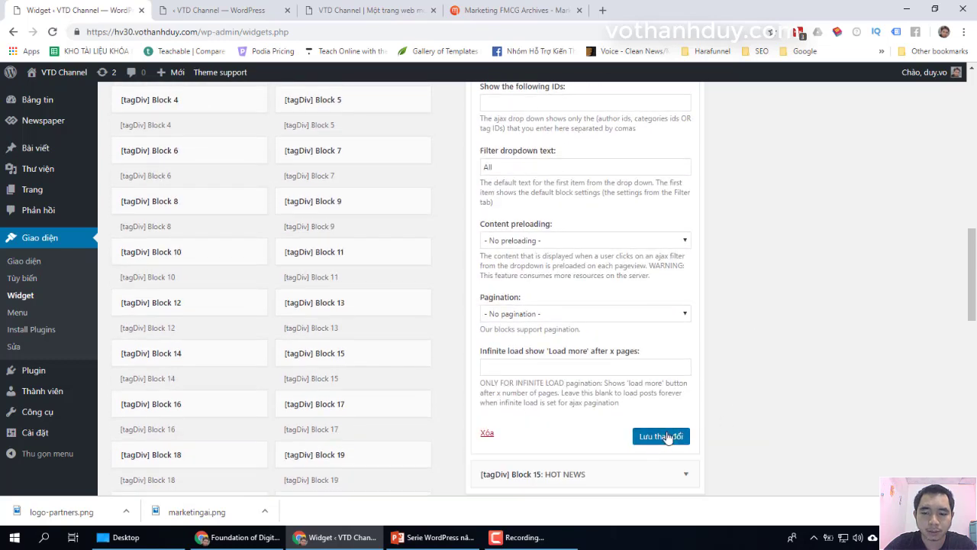
{"action": "left_click", "coordinate": [663, 436]}
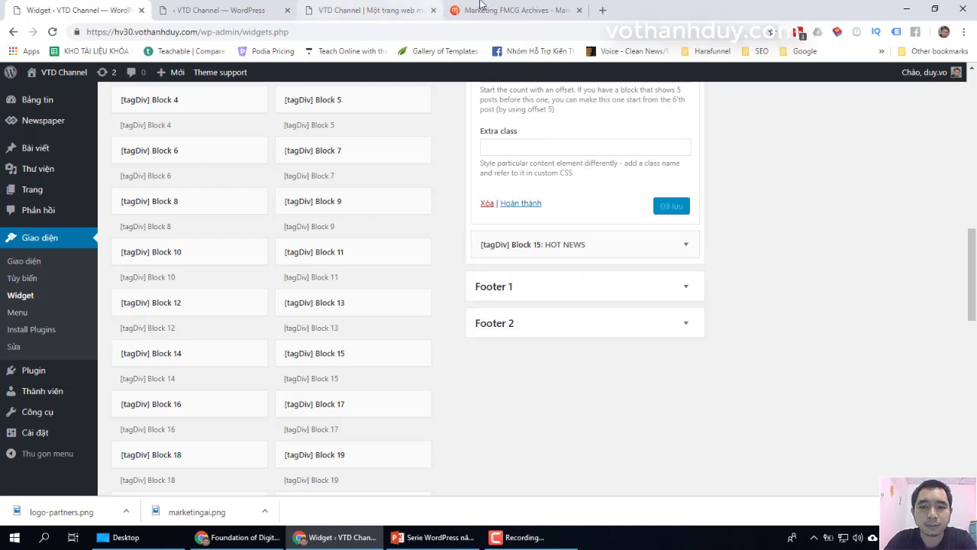
Step: Replace the HOT NEWS widget's Custom title with TIN HOT, save, and view the live homepage
{"action": "left_click", "coordinate": [374, 11]}
{"action": "scroll", "coordinate": [820, 272], "scroll_direction": "down", "scroll_amount": 8}
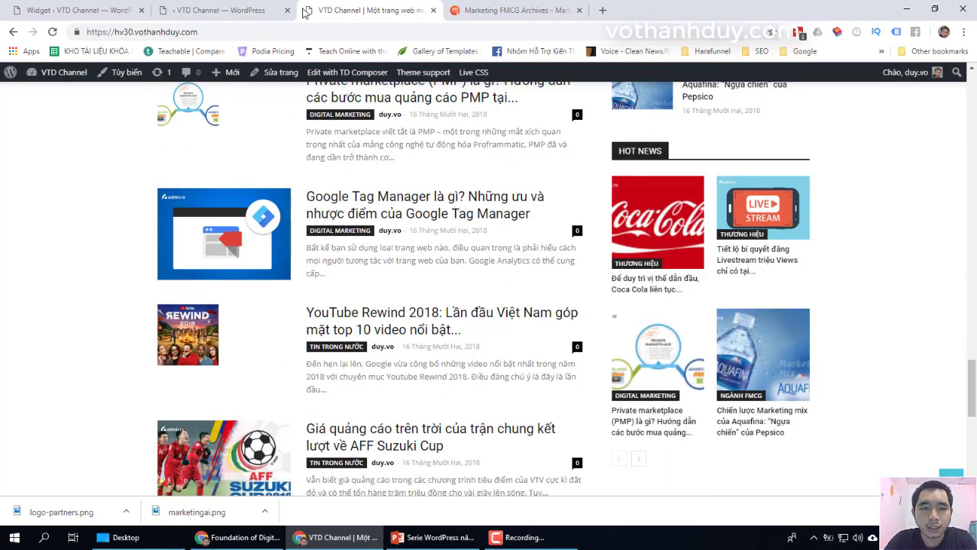
{"action": "left_click", "coordinate": [76, 9]}
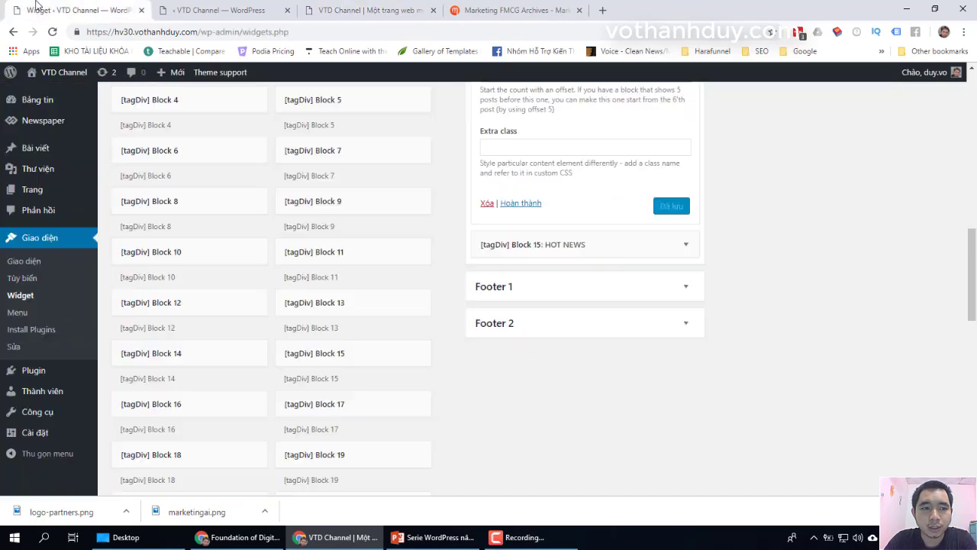
{"action": "left_click", "coordinate": [687, 246]}
{"action": "double_click", "coordinate": [542, 316]}
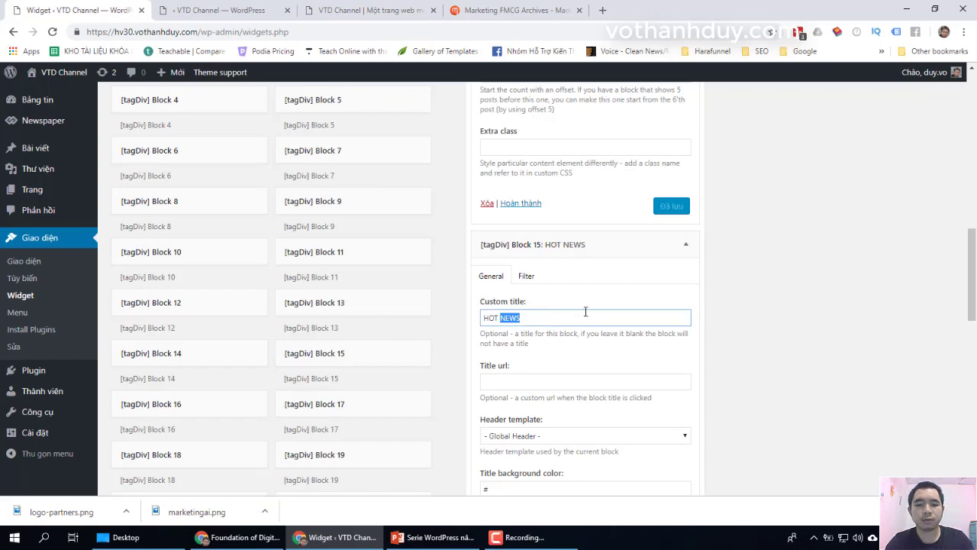
{"action": "key", "text": "ctrl+a"}
{"action": "type", "text": "TIN"}
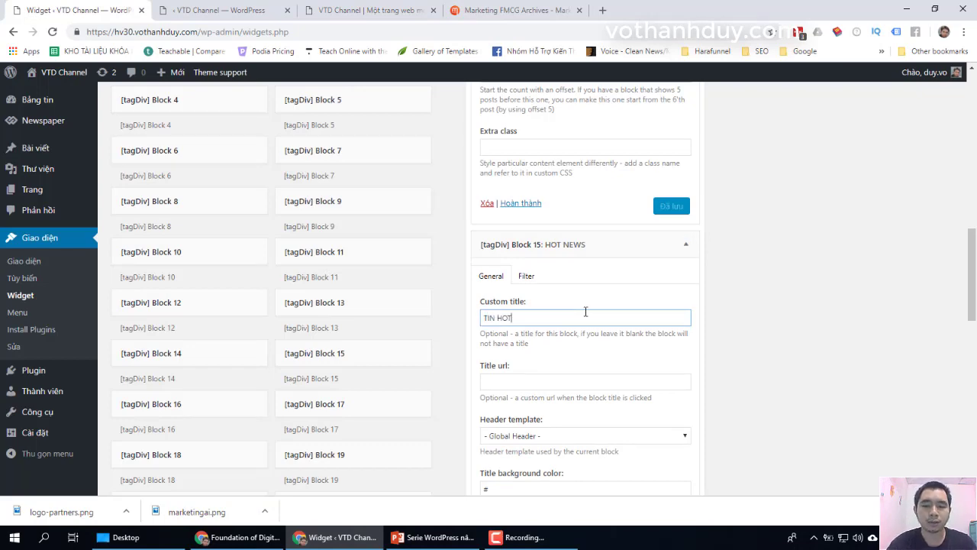
{"action": "scroll", "coordinate": [794, 335], "scroll_direction": "down", "scroll_amount": 7}
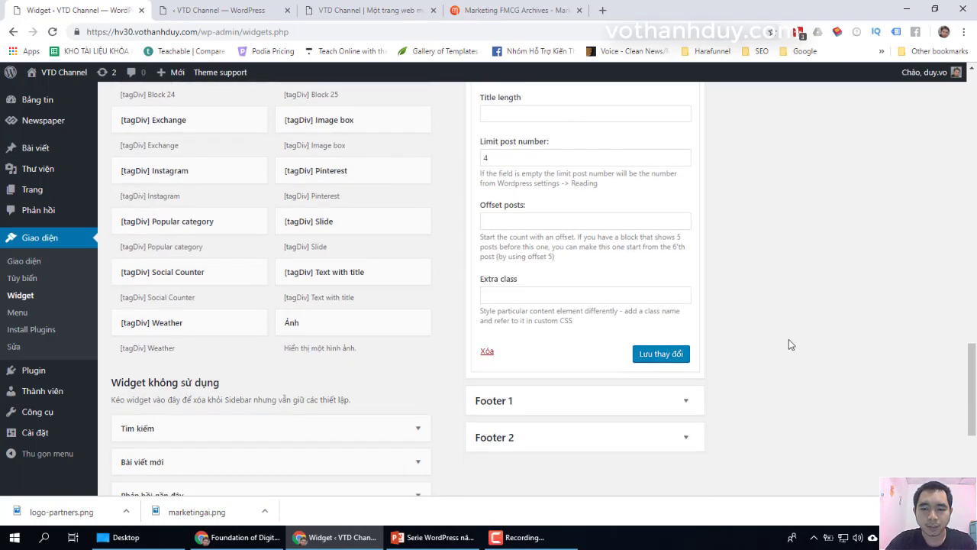
{"action": "left_click", "coordinate": [661, 345]}
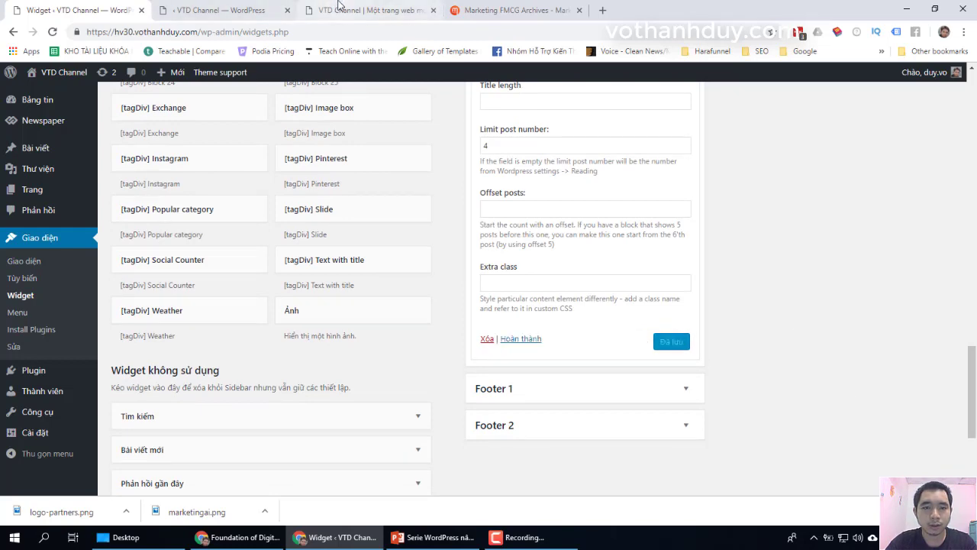
{"action": "left_click", "coordinate": [341, 10]}
Step: Reload the VTD Channel homepage and scroll past the TIN HOT sidebar block to the footer
{"action": "left_click", "coordinate": [52, 32]}
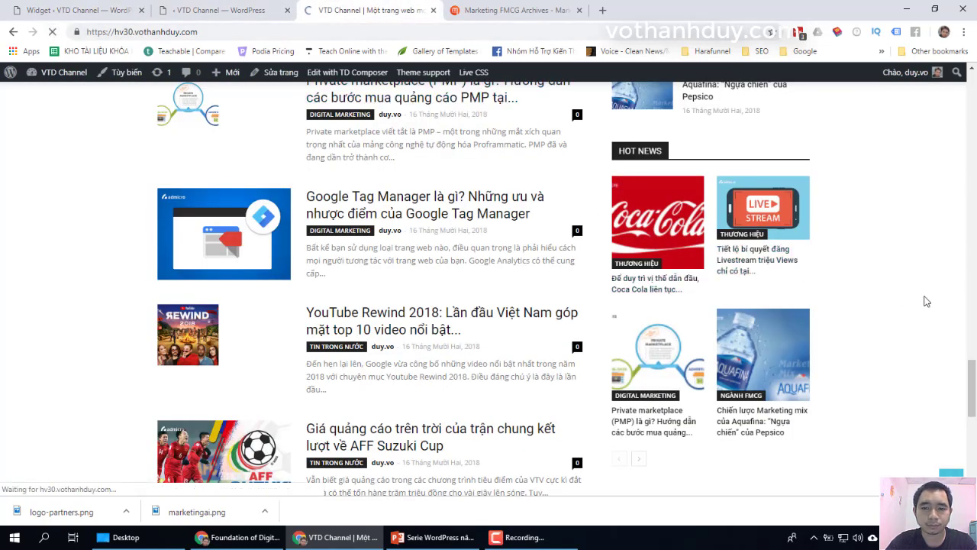
{"action": "scroll", "coordinate": [926, 301], "scroll_direction": "up", "scroll_amount": 10}
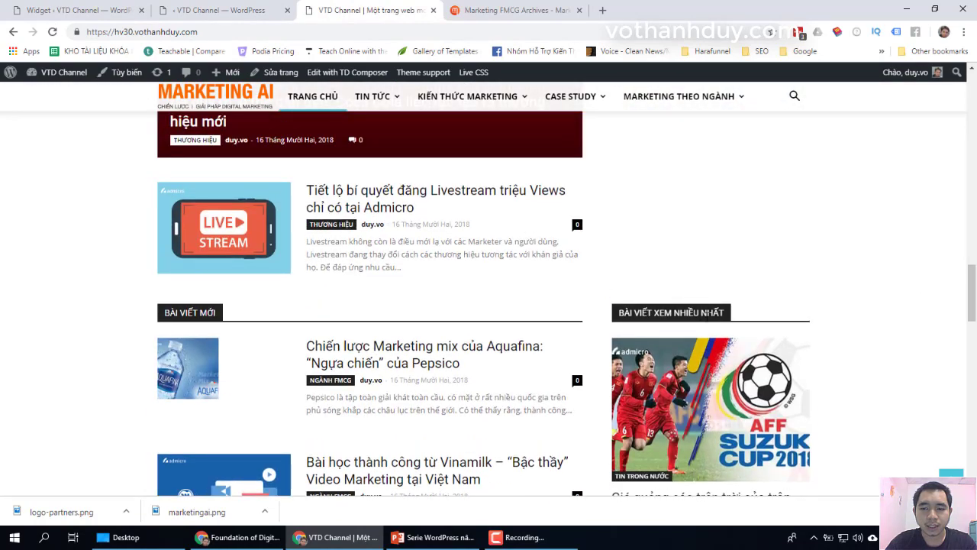
{"action": "scroll", "coordinate": [866, 343], "scroll_direction": "down", "scroll_amount": 8}
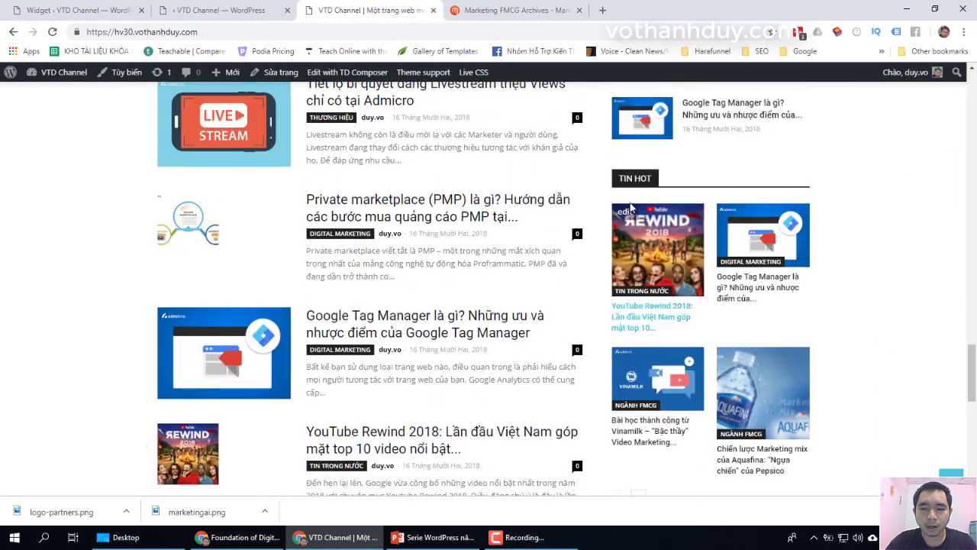
{"action": "scroll", "coordinate": [813, 277], "scroll_direction": "down", "scroll_amount": 8}
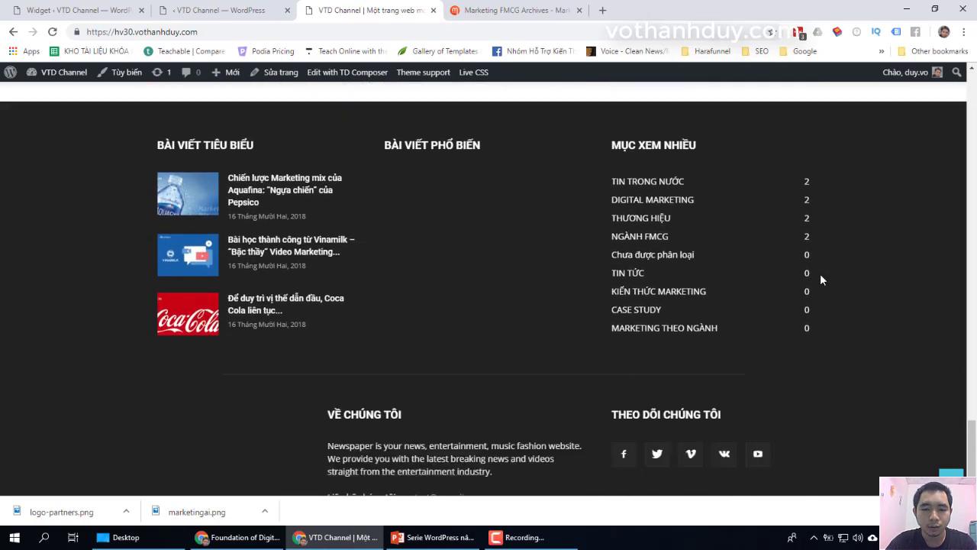
{"action": "scroll", "coordinate": [821, 274], "scroll_direction": "down", "scroll_amount": 1}
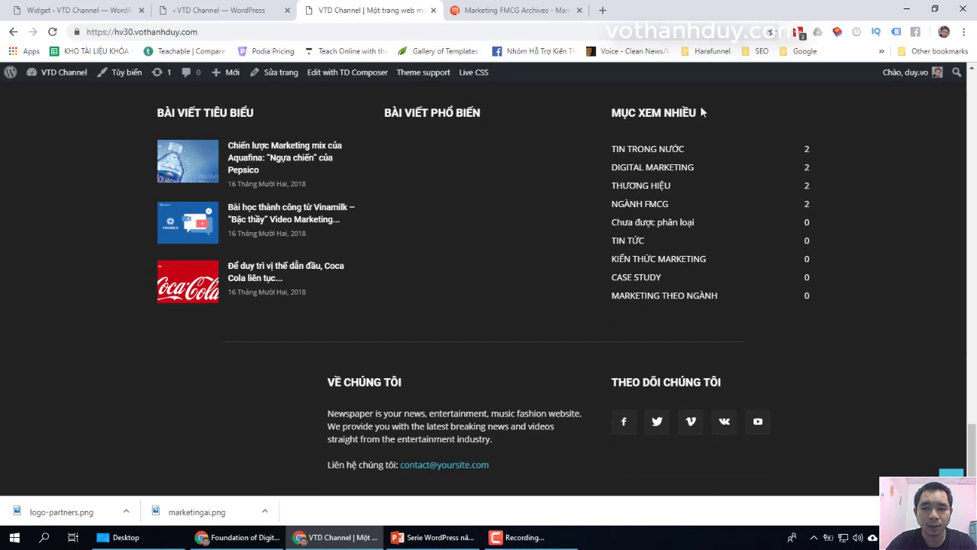
Step: On the Widgets page, collapse Newspaper default and inspect Footer 1, Footer 2 and Footer 3 for widgets
{"action": "left_click", "coordinate": [77, 12]}
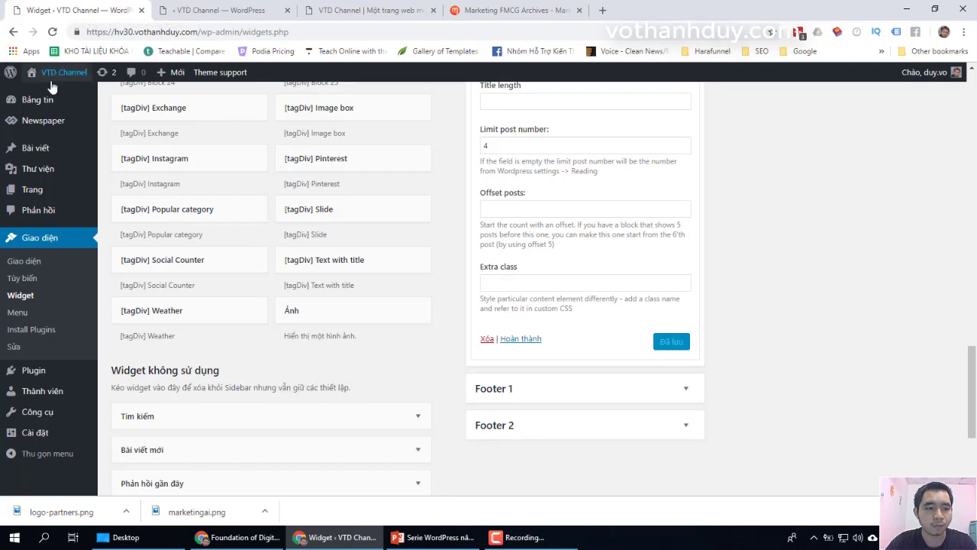
{"action": "mouse_move", "coordinate": [42, 131]}
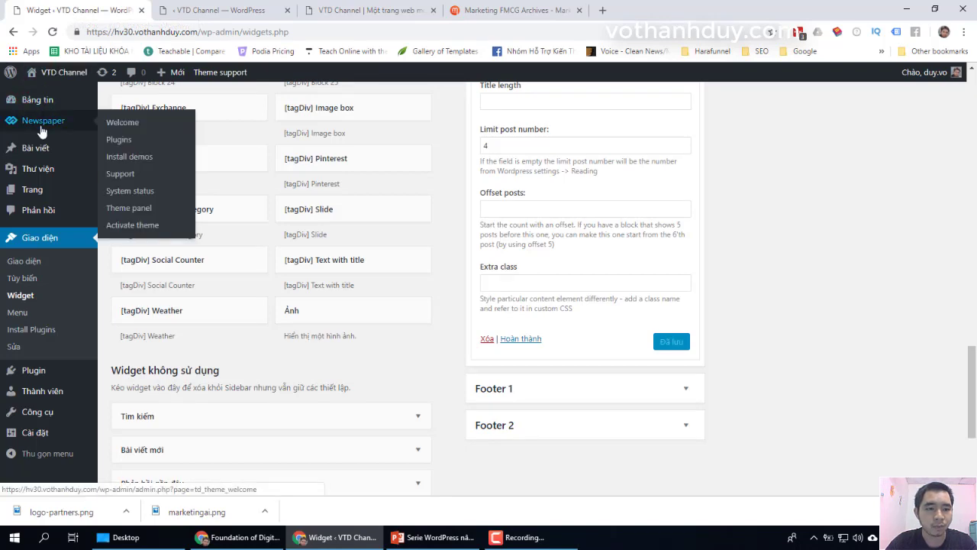
{"action": "scroll", "coordinate": [763, 298], "scroll_direction": "up", "scroll_amount": 10}
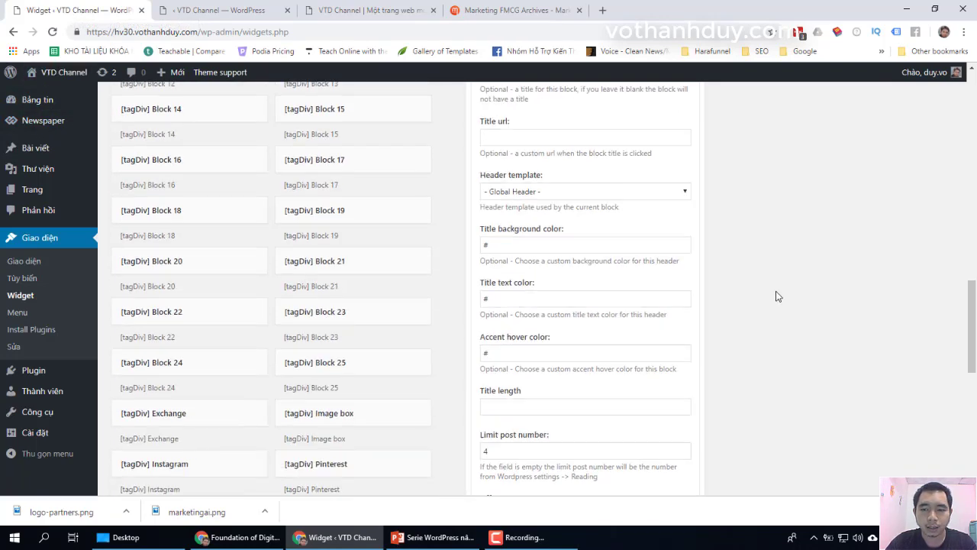
{"action": "scroll", "coordinate": [777, 295], "scroll_direction": "up", "scroll_amount": 8}
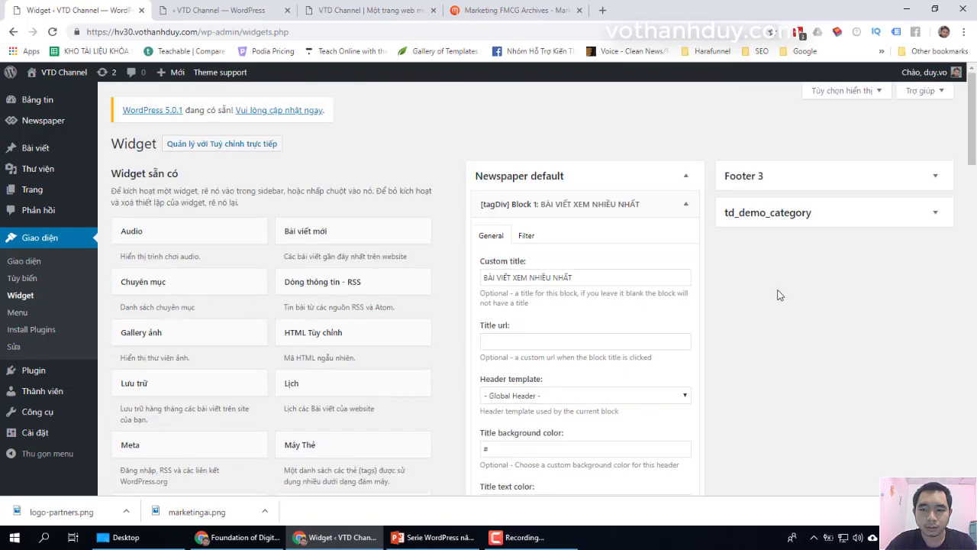
{"action": "left_click", "coordinate": [687, 179]}
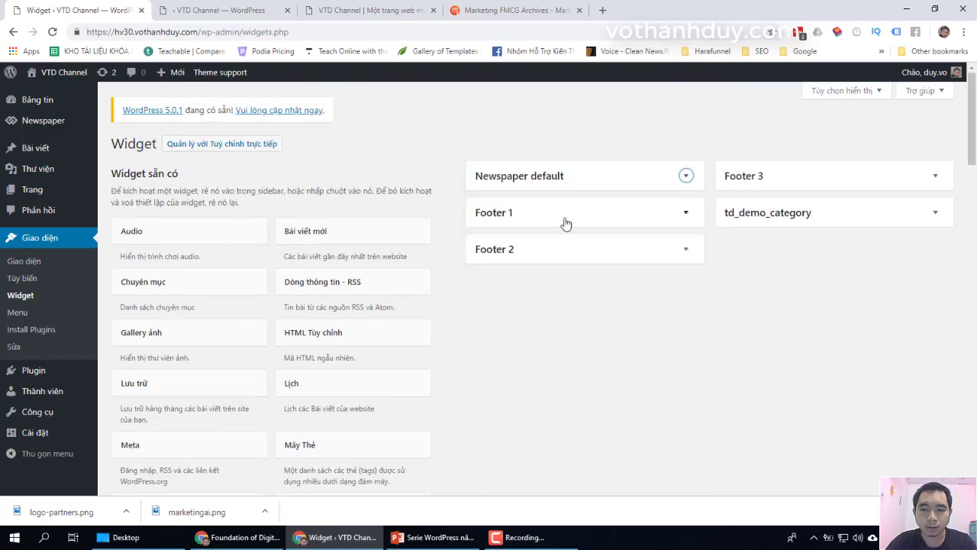
{"action": "left_click", "coordinate": [686, 215]}
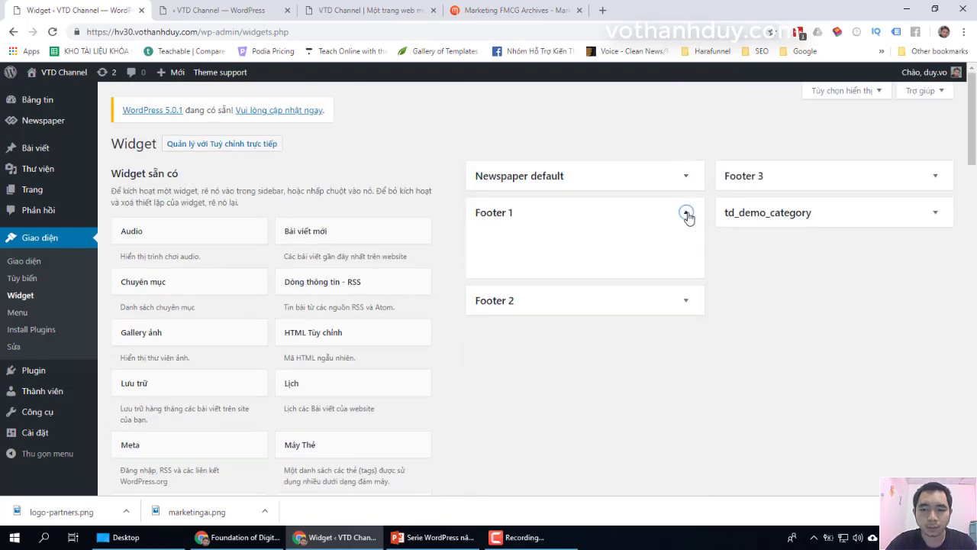
{"action": "left_click", "coordinate": [687, 215]}
{"action": "left_click", "coordinate": [686, 249]}
{"action": "left_click", "coordinate": [690, 250]}
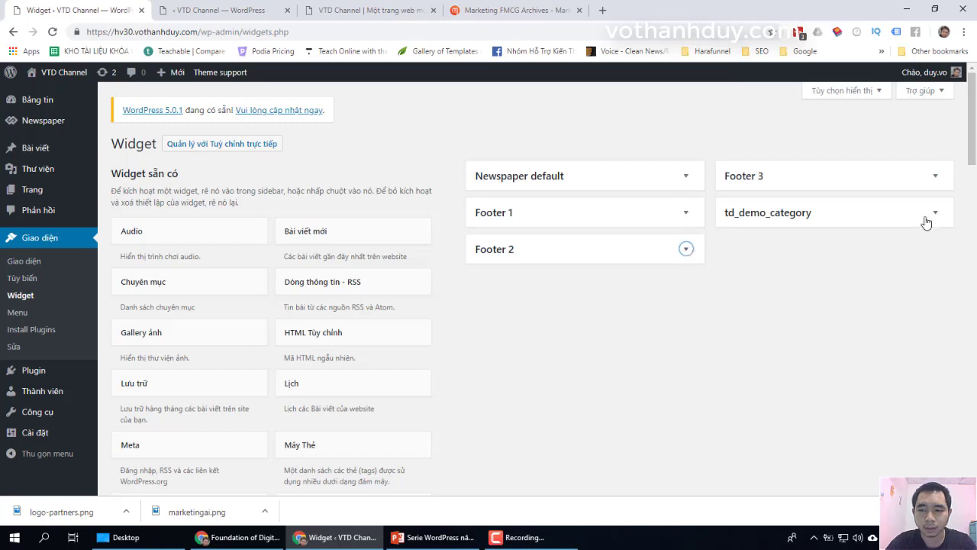
{"action": "left_click", "coordinate": [939, 178]}
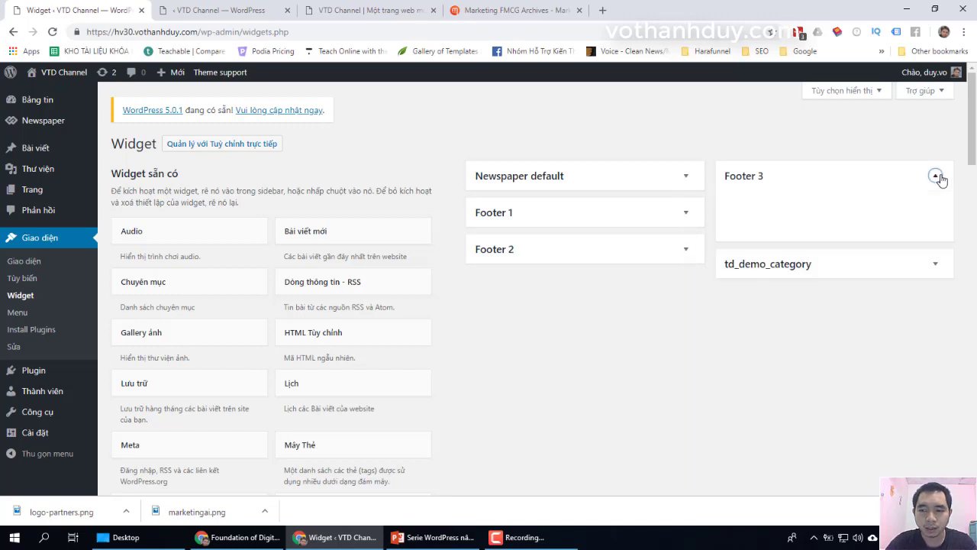
{"action": "left_click", "coordinate": [936, 176]}
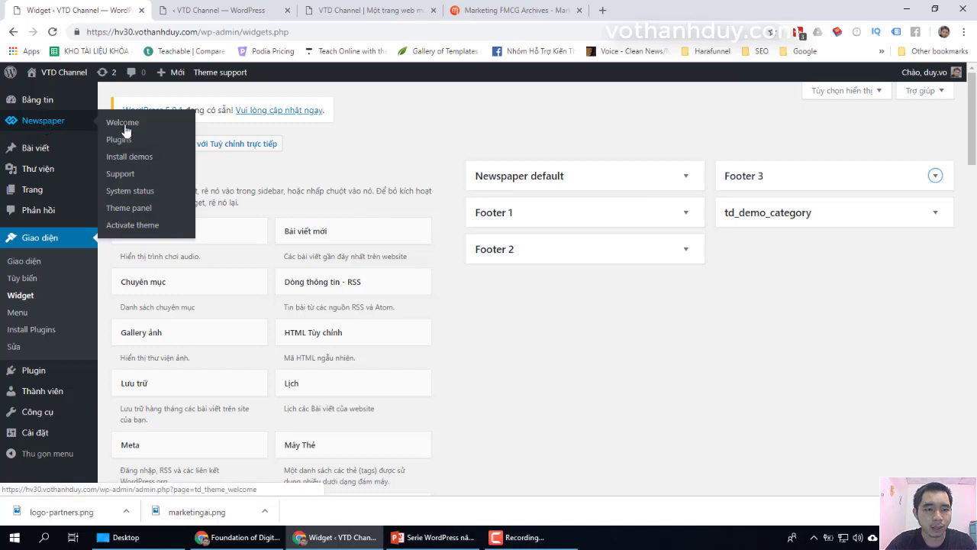
Step: Open Newspaper's Theme panel Footer section and scroll down to Footer info content
{"action": "left_click", "coordinate": [137, 211]}
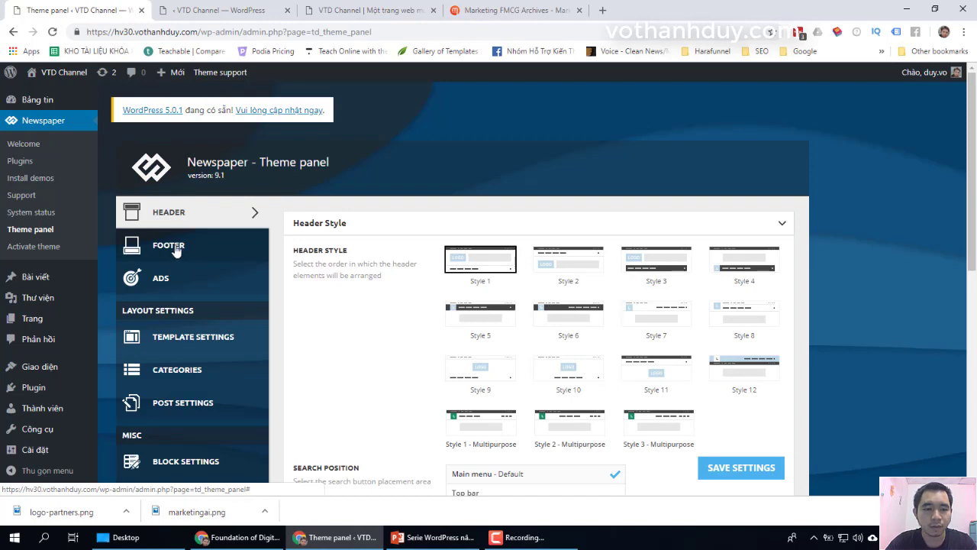
{"action": "left_click", "coordinate": [174, 246]}
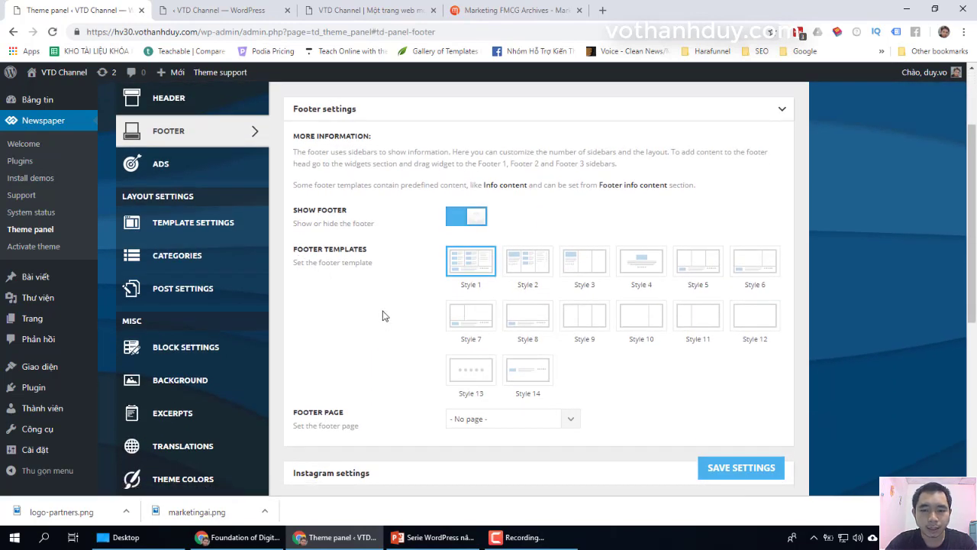
{"action": "scroll", "coordinate": [383, 315], "scroll_direction": "down", "scroll_amount": 1}
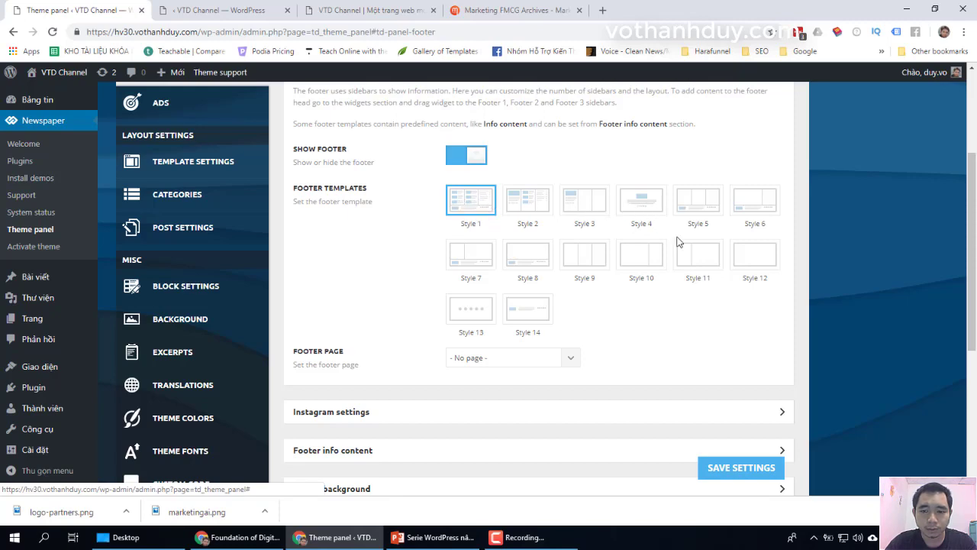
{"action": "scroll", "coordinate": [874, 360], "scroll_direction": "down", "scroll_amount": 3}
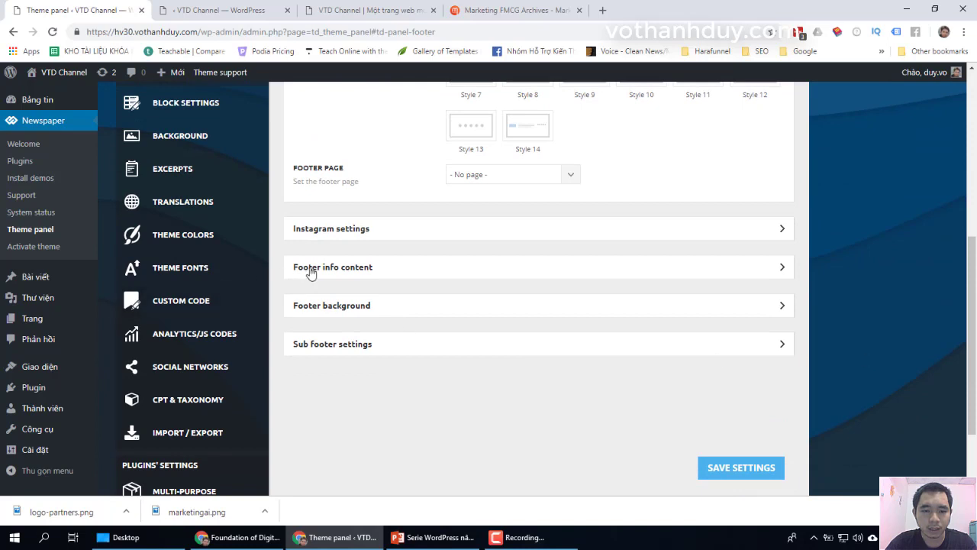
Step: Replace the footer logo with marketingai.png from the media library
{"action": "left_click", "coordinate": [397, 271]}
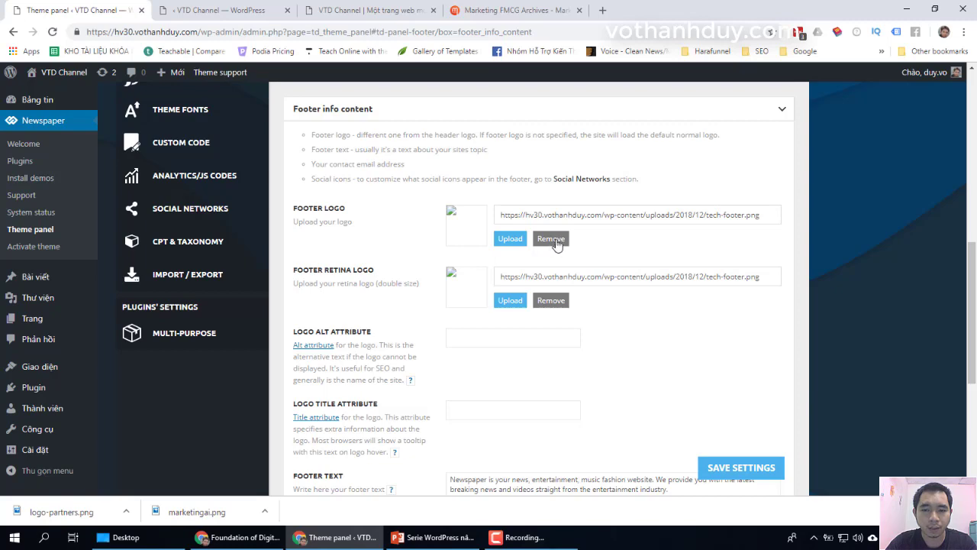
{"action": "left_click", "coordinate": [551, 239]}
{"action": "left_click", "coordinate": [445, 253]}
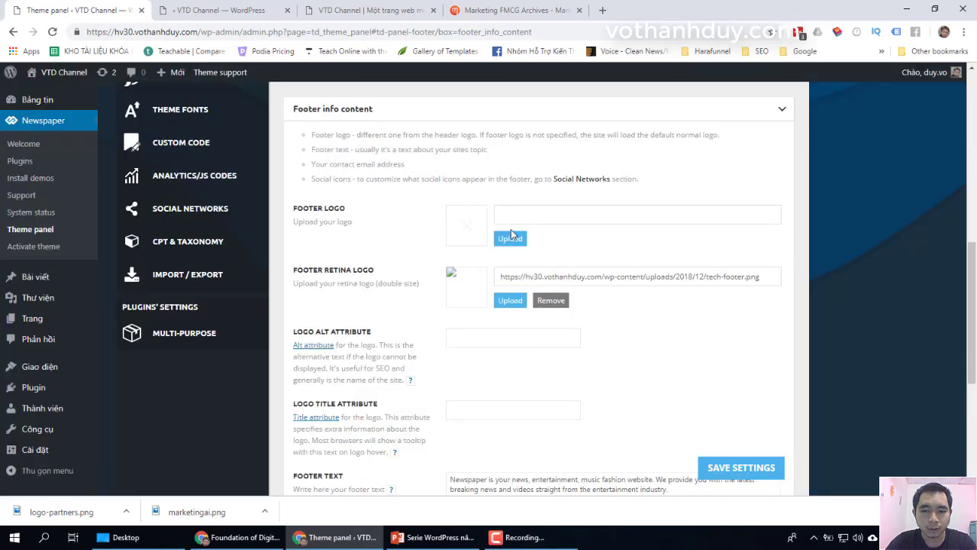
{"action": "left_click", "coordinate": [510, 239]}
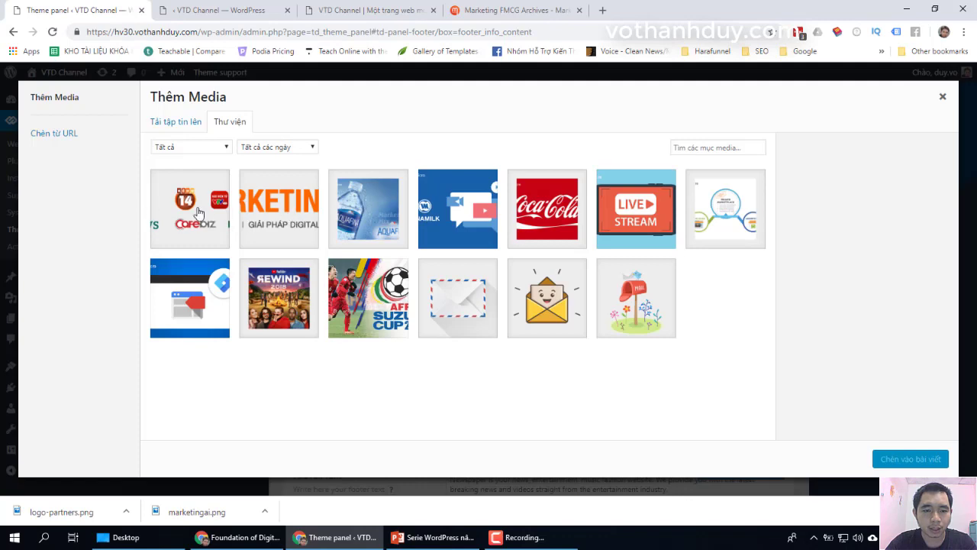
{"action": "left_click", "coordinate": [910, 459]}
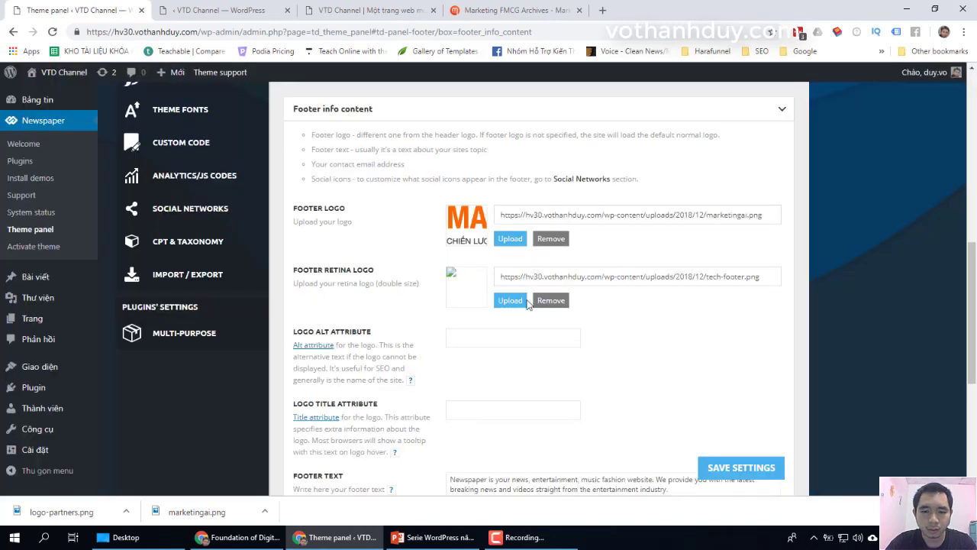
Step: Remove the retina footer logo and view the footer on the live site
{"action": "left_click", "coordinate": [556, 302]}
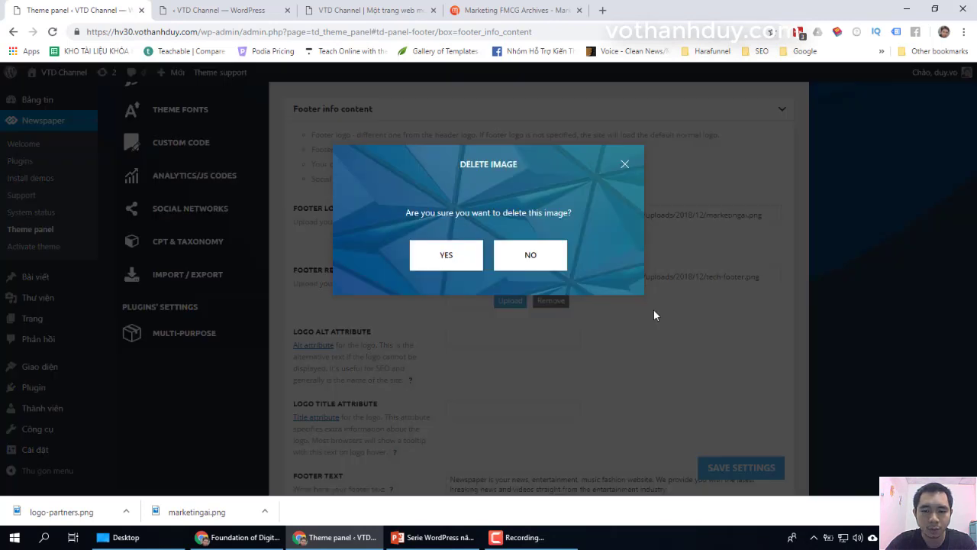
{"action": "left_click", "coordinate": [438, 256]}
{"action": "scroll", "coordinate": [631, 312], "scroll_direction": "down", "scroll_amount": 3}
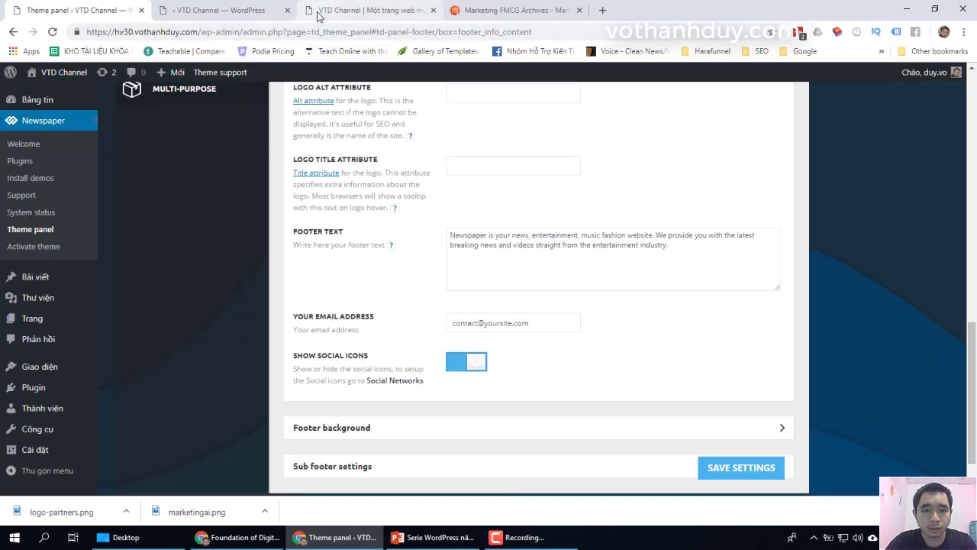
{"action": "left_click", "coordinate": [359, 10]}
{"action": "scroll", "coordinate": [328, 359], "scroll_direction": "down", "scroll_amount": 1}
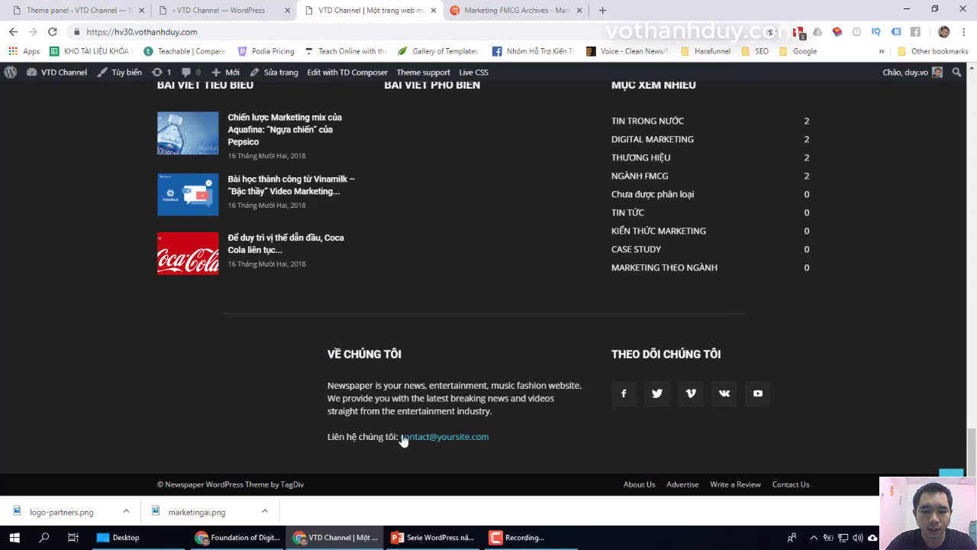
Step: Copy the Về Marketing AI paragraph from the reference site into the Footer Text field
{"action": "left_click", "coordinate": [471, 9]}
{"action": "scroll", "coordinate": [619, 279], "scroll_direction": "down", "scroll_amount": 10}
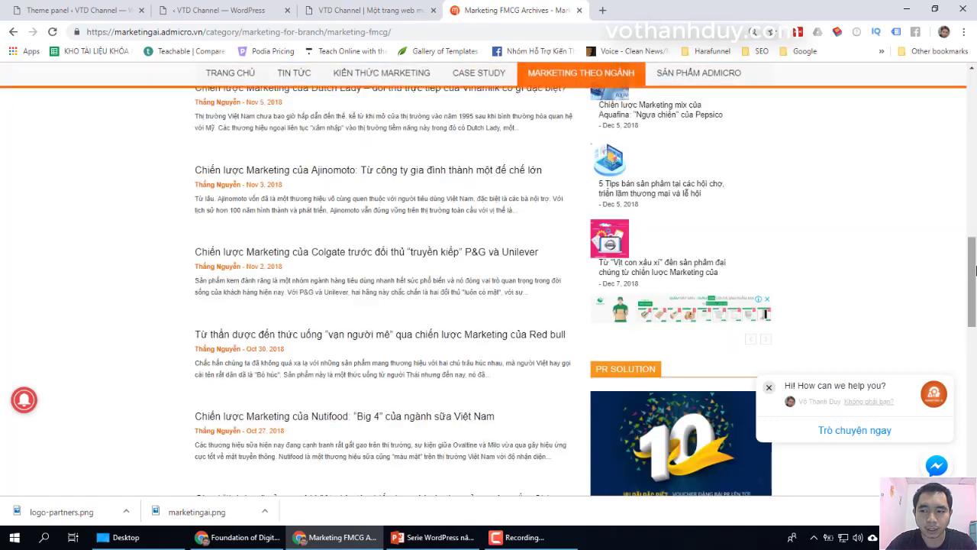
{"action": "left_click_drag", "start_coordinate": [976, 271], "coordinate": [975, 423]}
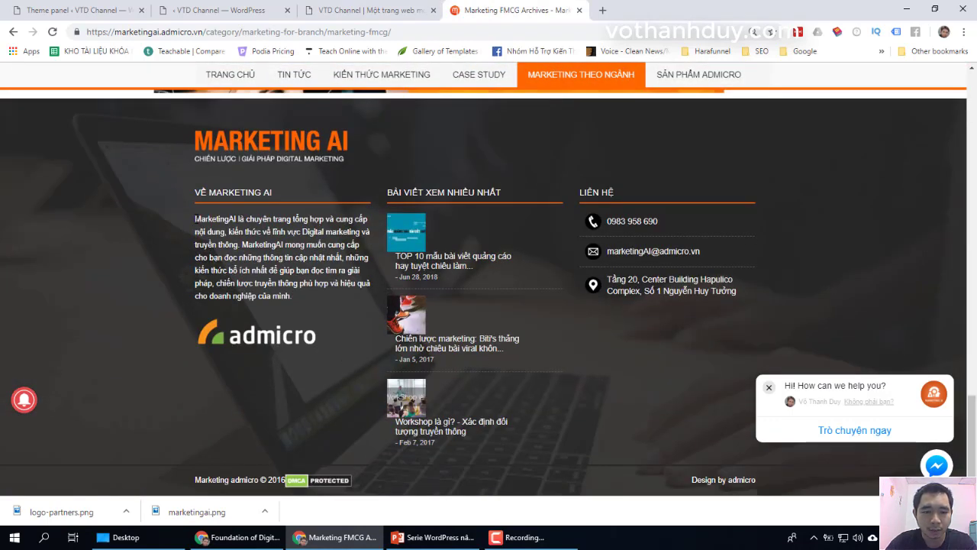
{"action": "left_click_drag", "start_coordinate": [211, 219], "coordinate": [292, 300]}
{"action": "key", "text": "ctrl+c"}
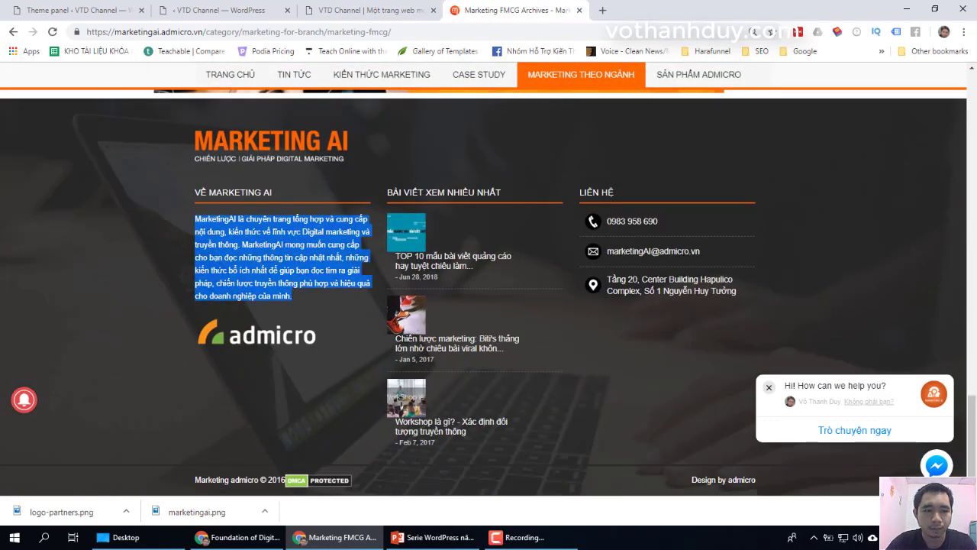
{"action": "key", "text": "ctrl+1"}
{"action": "left_click", "coordinate": [584, 271]}
{"action": "key", "text": "ctrl+a"}
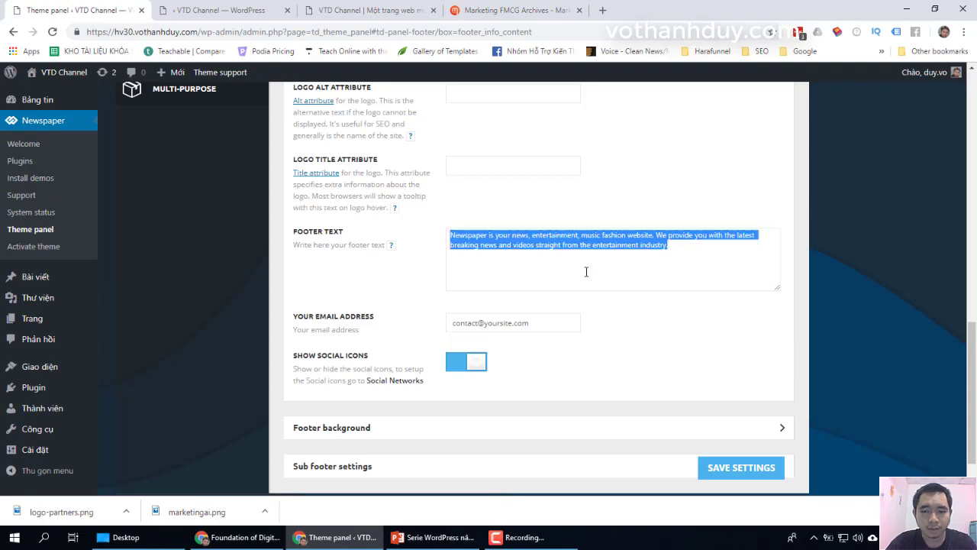
{"action": "key", "text": "ctrl+v"}
Step: Replace the placeholder contact email with the owner's email address
{"action": "scroll", "coordinate": [629, 320], "scroll_direction": "down", "scroll_amount": 1}
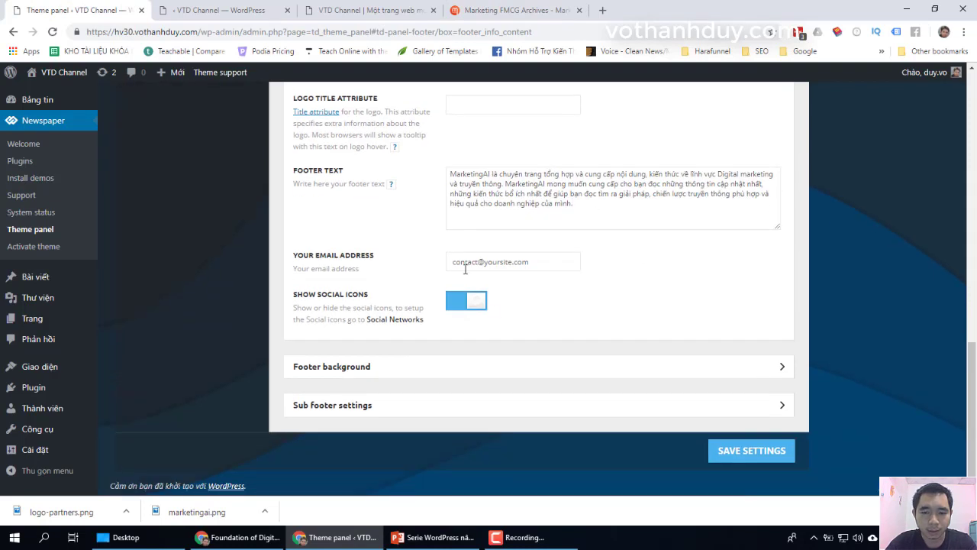
{"action": "left_click_drag", "start_coordinate": [440, 262], "coordinate": [791, 330]}
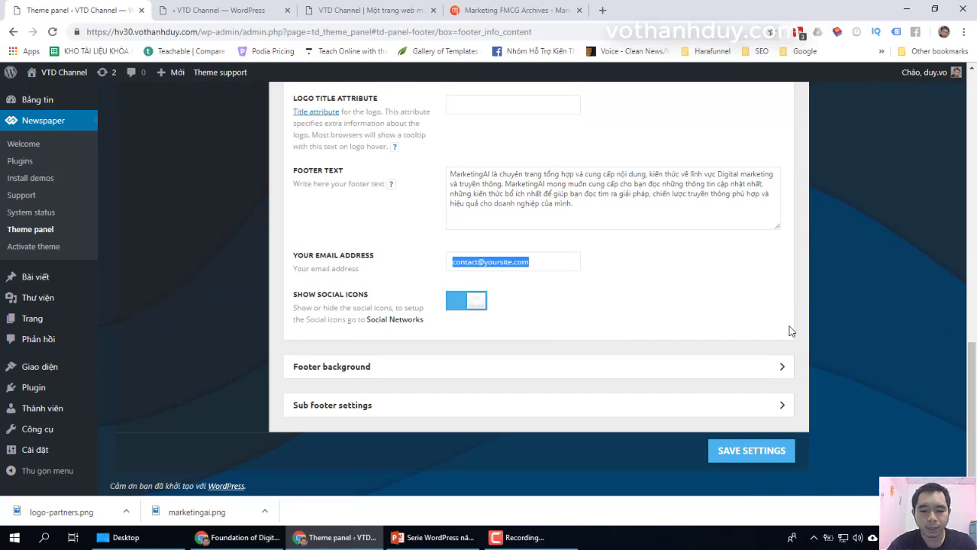
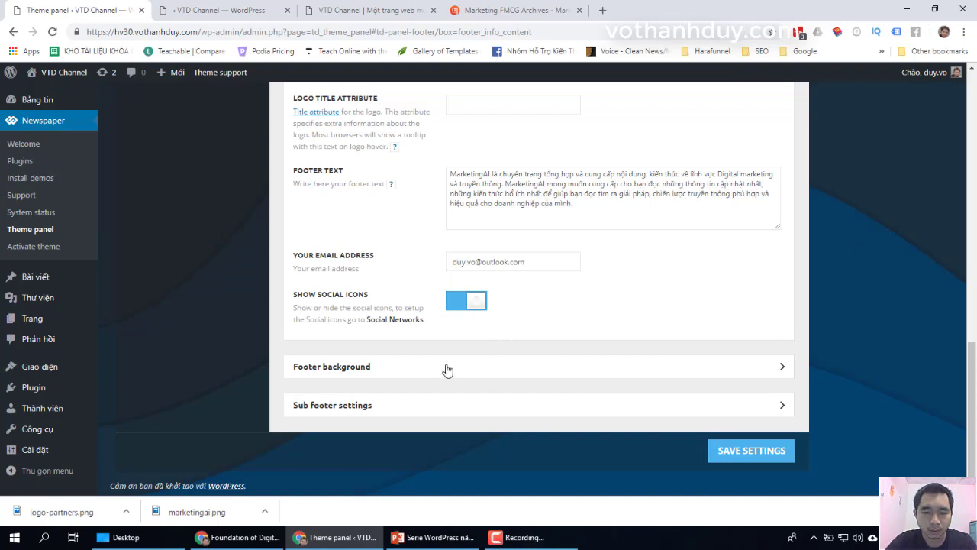
Step: Change the sub-footer copyright text to 'Design by VTD Channel', checking the reference site's credit line
{"action": "left_click", "coordinate": [382, 406]}
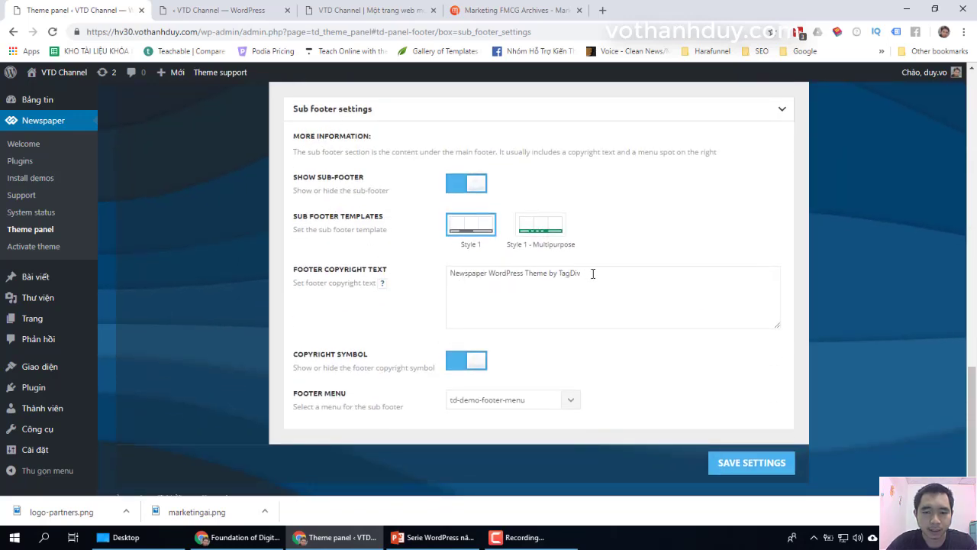
{"action": "left_click_drag", "start_coordinate": [593, 272], "coordinate": [355, 251]}
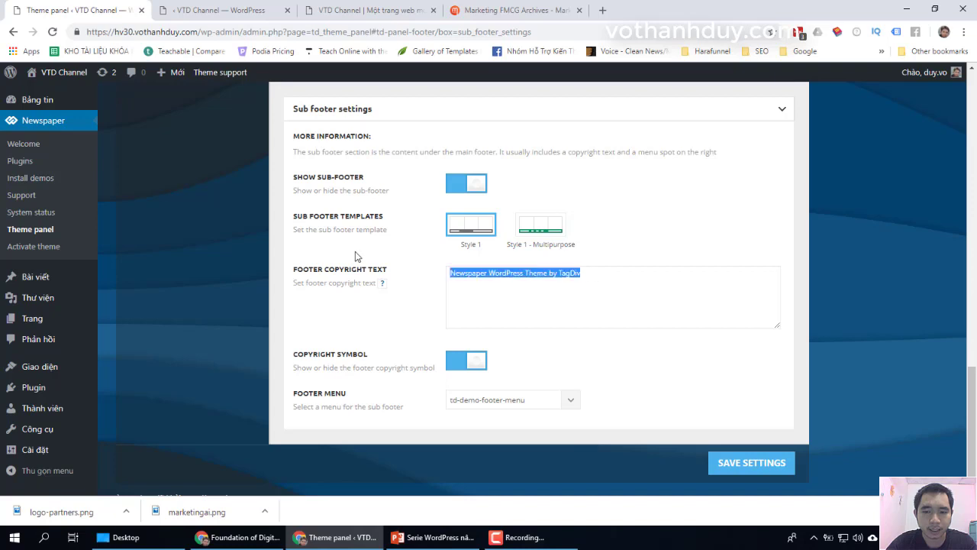
{"action": "left_click", "coordinate": [593, 276]}
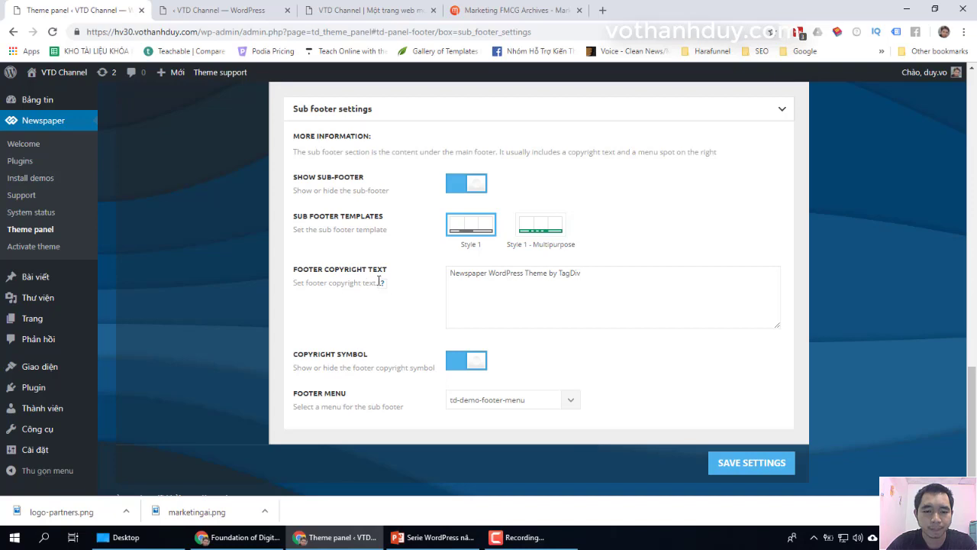
{"action": "left_click", "coordinate": [525, 8]}
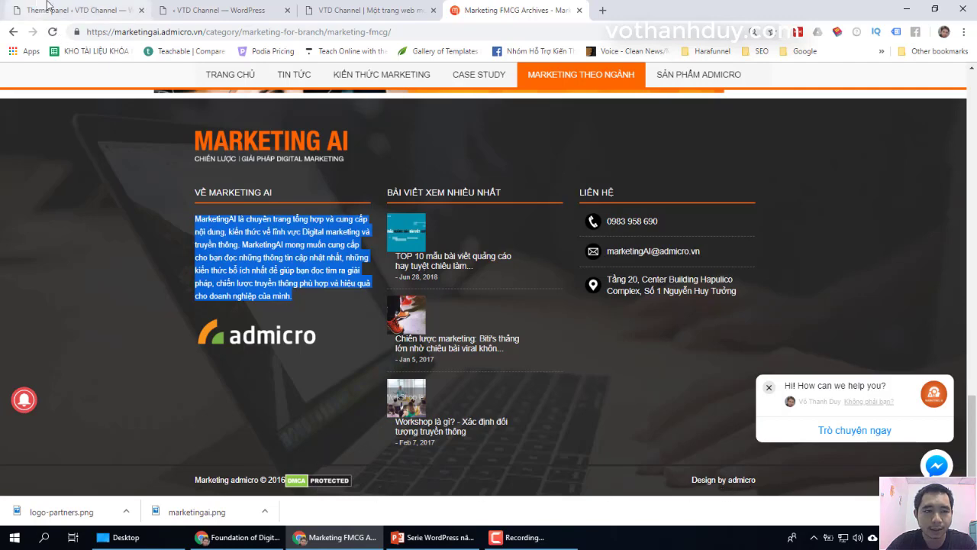
{"action": "left_click", "coordinate": [69, 10]}
{"action": "triple_click", "coordinate": [562, 283]}
{"action": "type", "text": "c"}
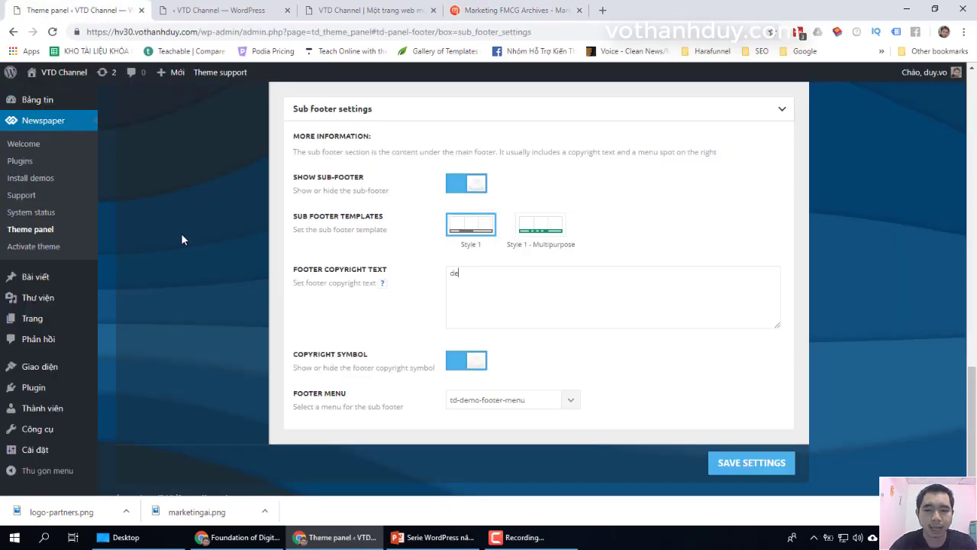
{"action": "type", "text": "esign by"}
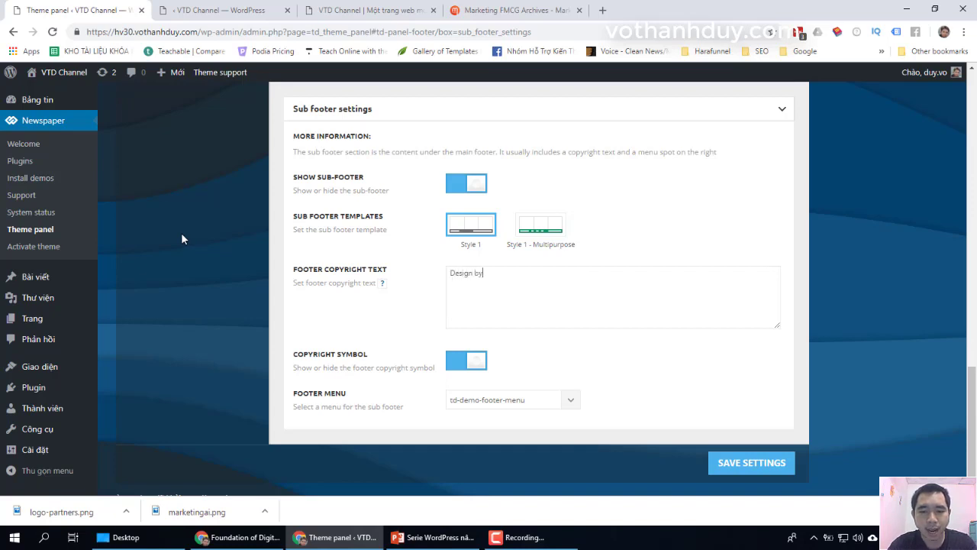
{"action": "type", "text": " VTD Channel"}
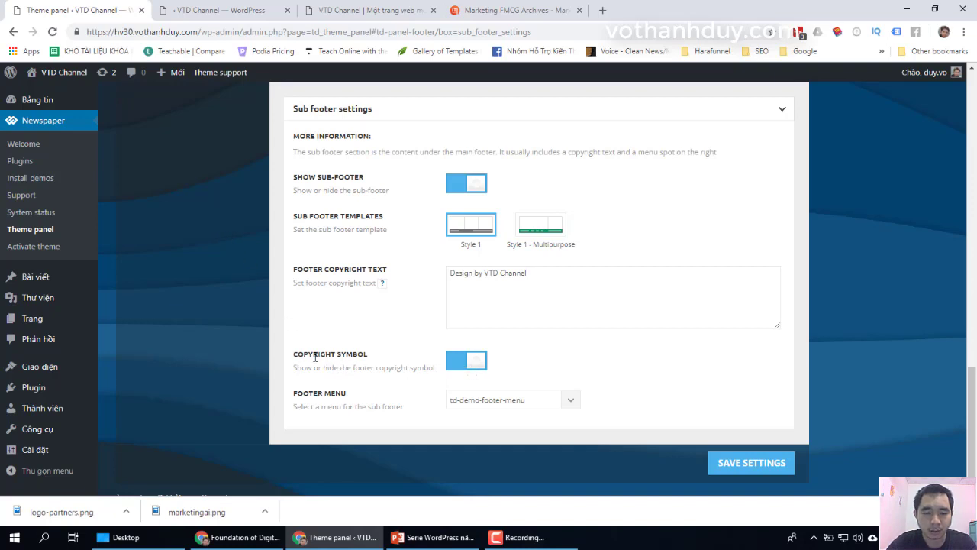
{"action": "scroll", "coordinate": [403, 347], "scroll_direction": "up", "scroll_amount": 1}
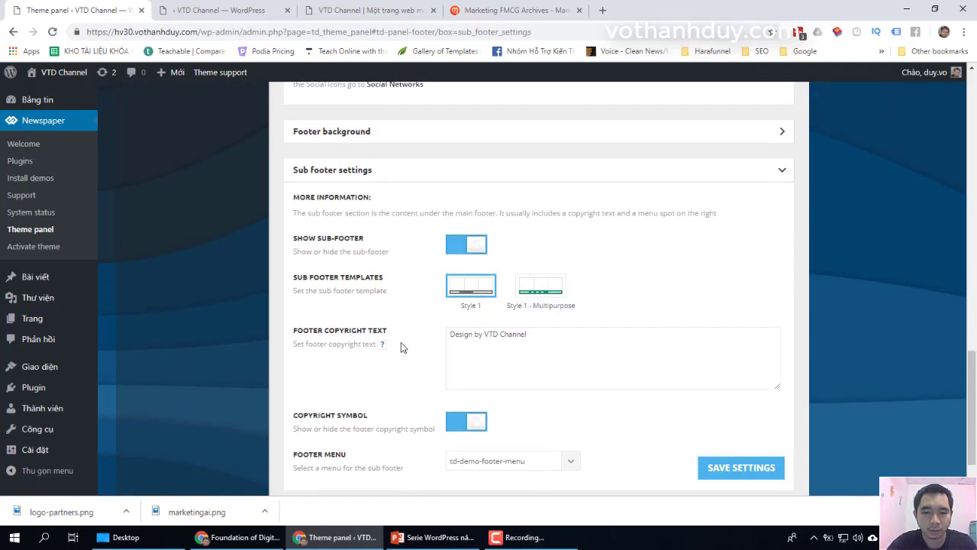
{"action": "scroll", "coordinate": [401, 343], "scroll_direction": "up", "scroll_amount": 3}
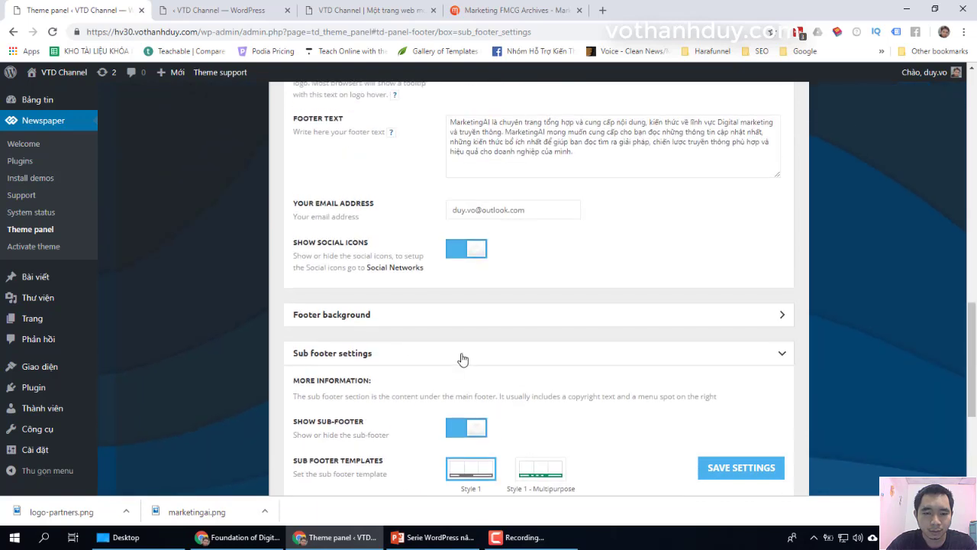
{"action": "left_click", "coordinate": [462, 355]}
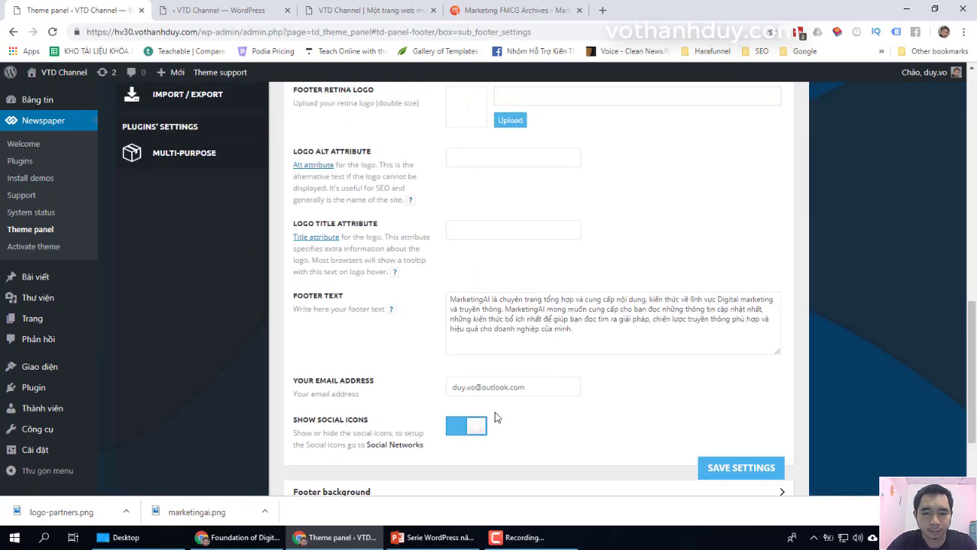
{"action": "scroll", "coordinate": [495, 416], "scroll_direction": "up", "scroll_amount": 4}
{"action": "scroll", "coordinate": [496, 412], "scroll_direction": "up", "scroll_amount": 4}
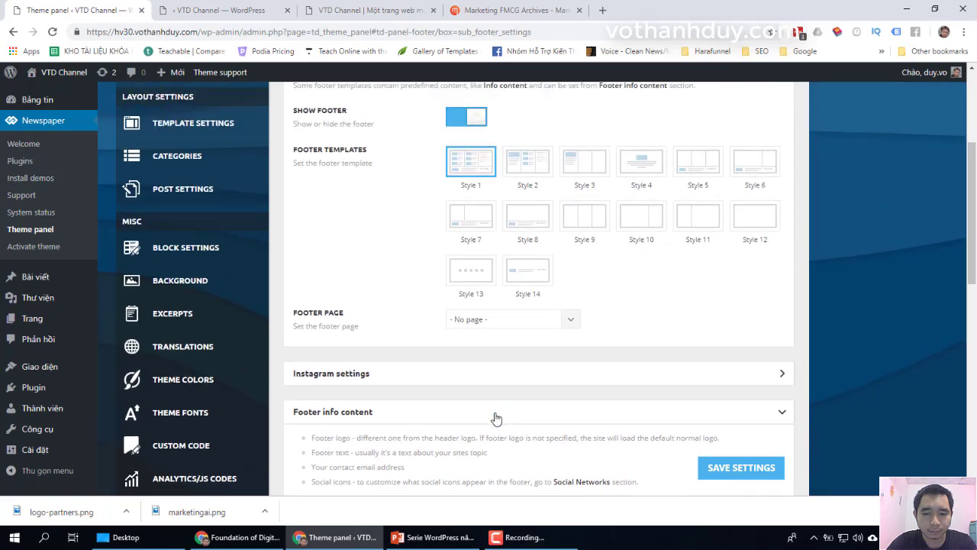
Step: Save the footer settings and reload the live site to view the new footer
{"action": "left_click", "coordinate": [495, 418]}
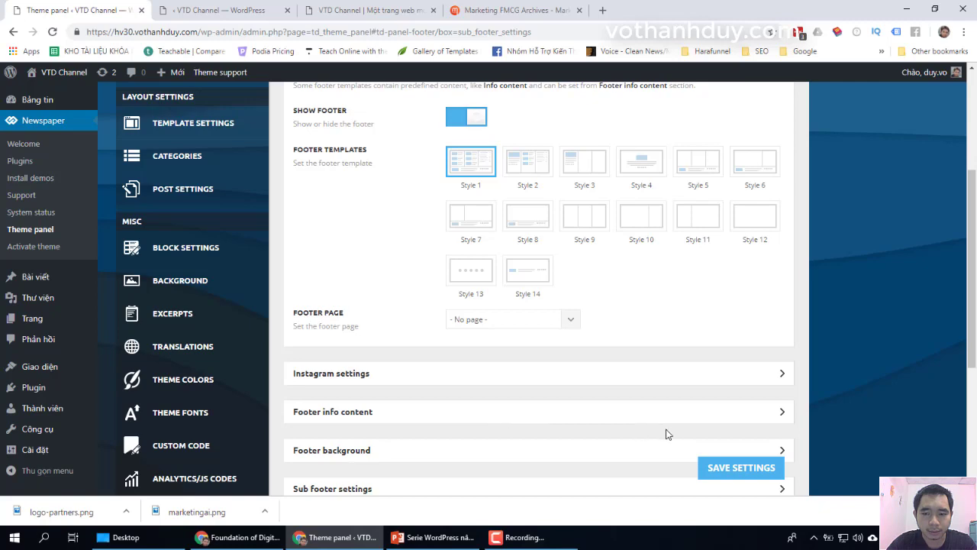
{"action": "left_click", "coordinate": [725, 469]}
{"action": "left_click", "coordinate": [367, 10]}
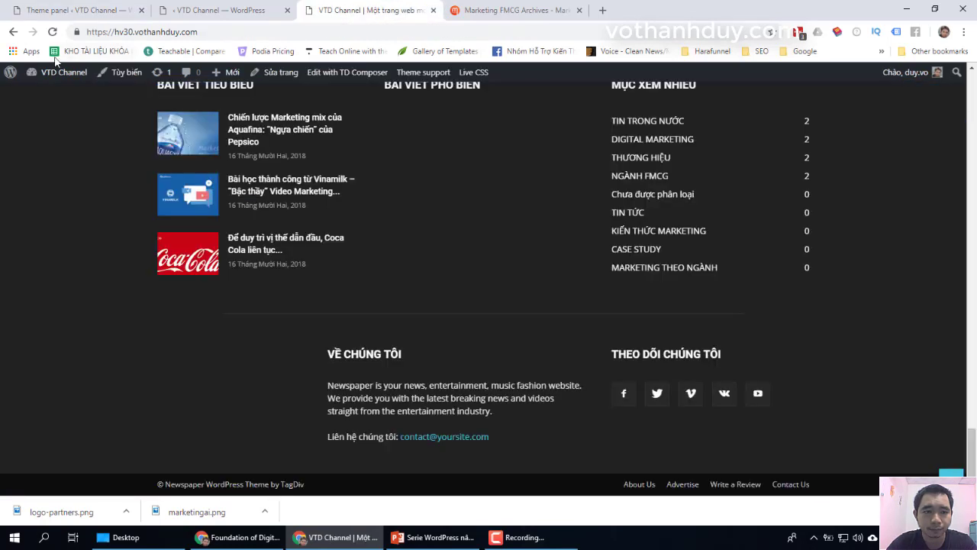
{"action": "left_click", "coordinate": [53, 33]}
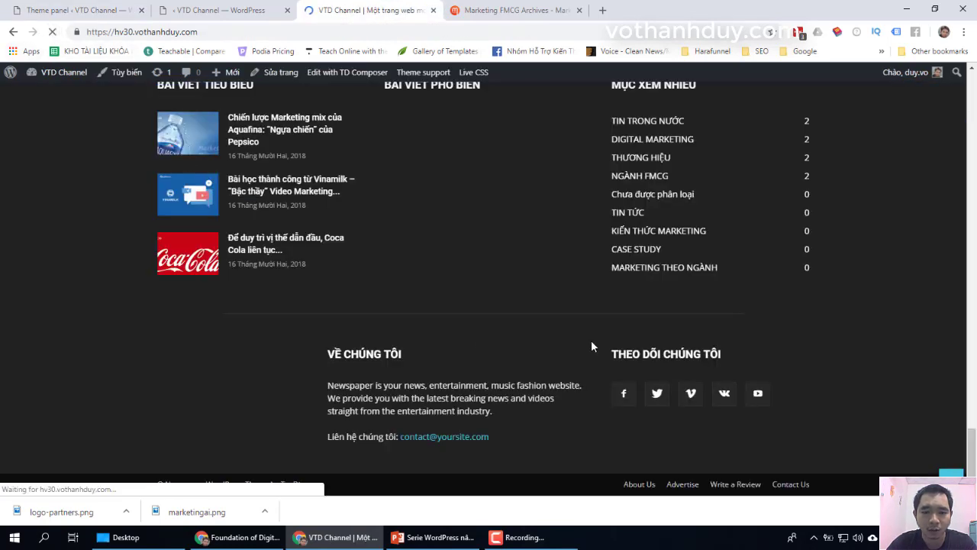
{"action": "scroll", "coordinate": [591, 346], "scroll_direction": "up", "scroll_amount": 2}
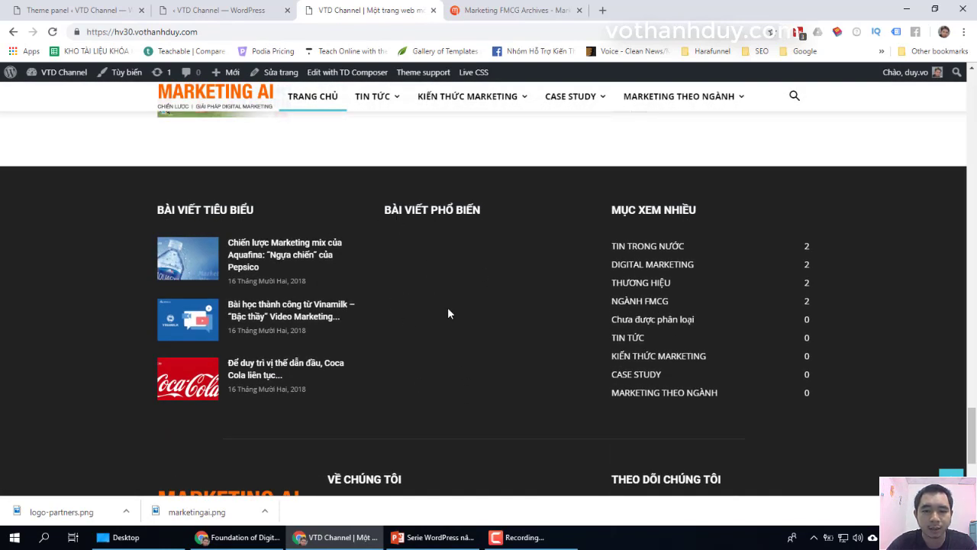
{"action": "scroll", "coordinate": [493, 411], "scroll_direction": "down", "scroll_amount": 2}
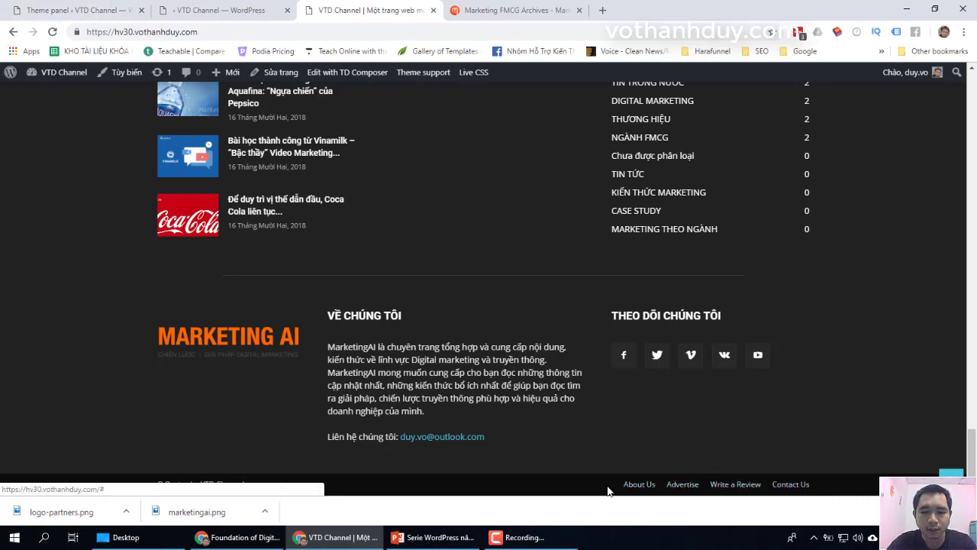
Step: Back in the Theme panel, expand Sub footer settings to see footer menu td-demo-footer-menu
{"action": "left_click", "coordinate": [77, 10]}
{"action": "scroll", "coordinate": [329, 211], "scroll_direction": "down", "scroll_amount": 2}
{"action": "scroll", "coordinate": [329, 211], "scroll_direction": "down", "scroll_amount": 1}
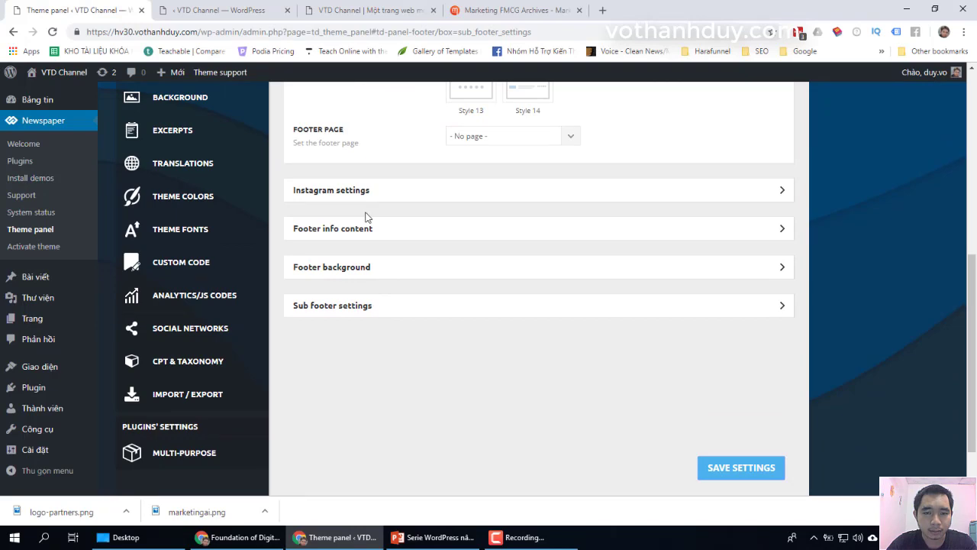
{"action": "scroll", "coordinate": [364, 218], "scroll_direction": "up", "scroll_amount": 3}
{"action": "scroll", "coordinate": [365, 217], "scroll_direction": "down", "scroll_amount": 3}
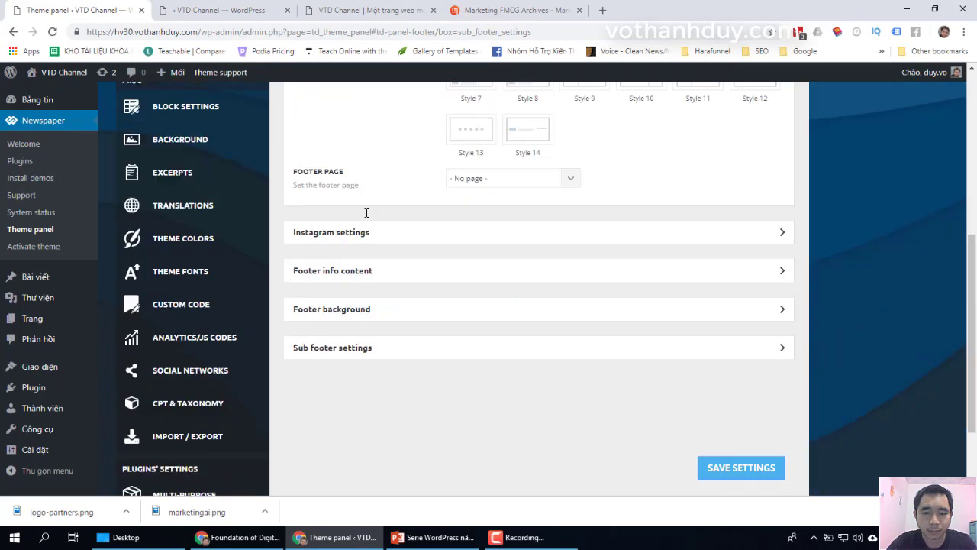
{"action": "left_click", "coordinate": [384, 316]}
{"action": "scroll", "coordinate": [489, 422], "scroll_direction": "down", "scroll_amount": 3}
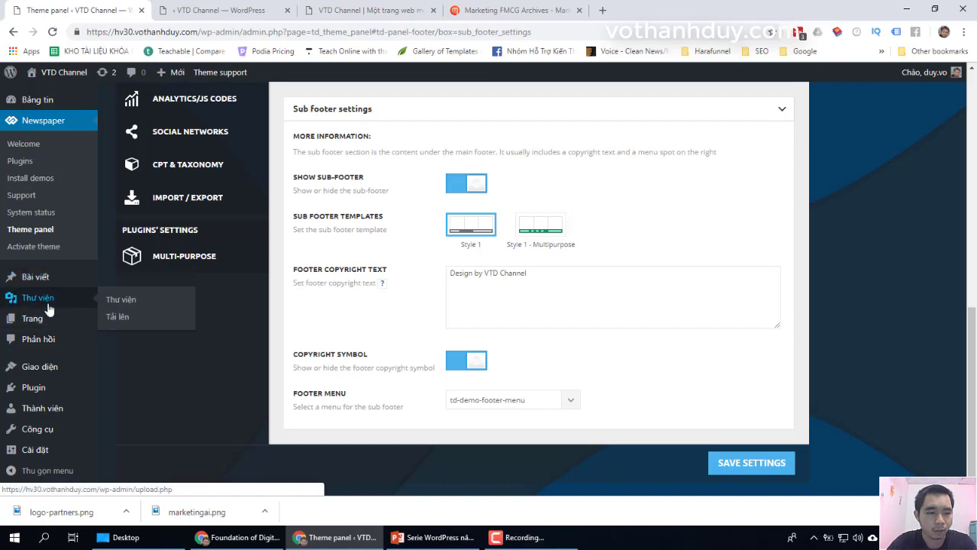
Step: Load td-demo-footer-menu into the Giao diện > Menu editor
{"action": "mouse_move", "coordinate": [48, 365]}
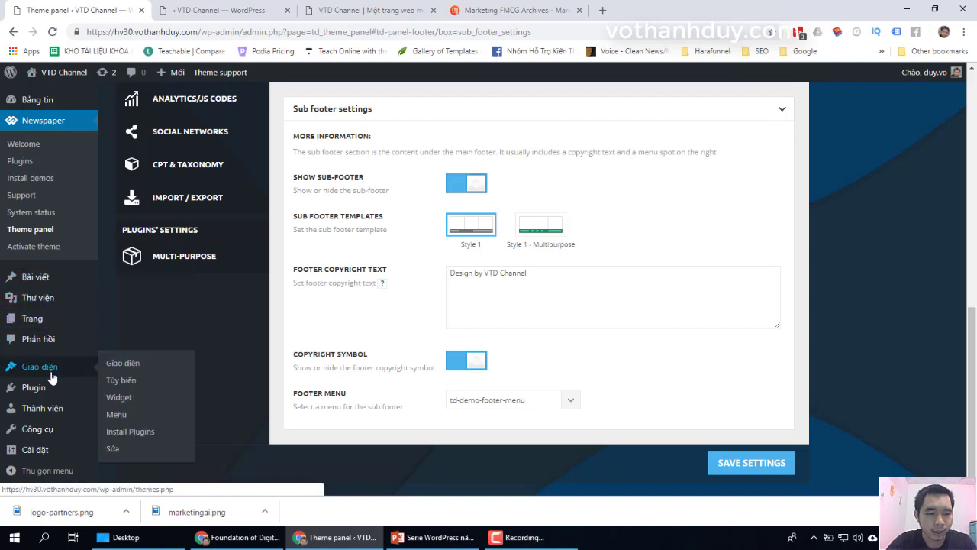
{"action": "left_click", "coordinate": [116, 415]}
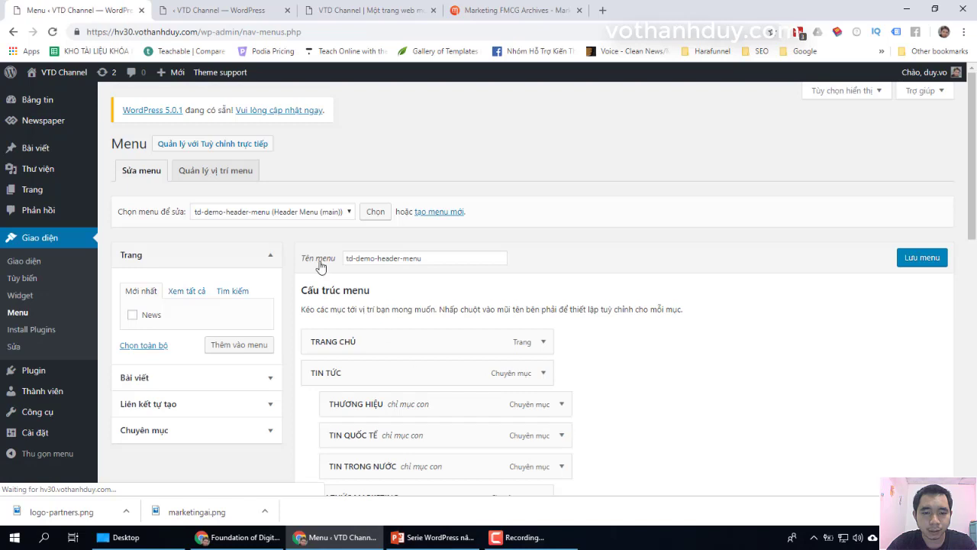
{"action": "left_click", "coordinate": [257, 213]}
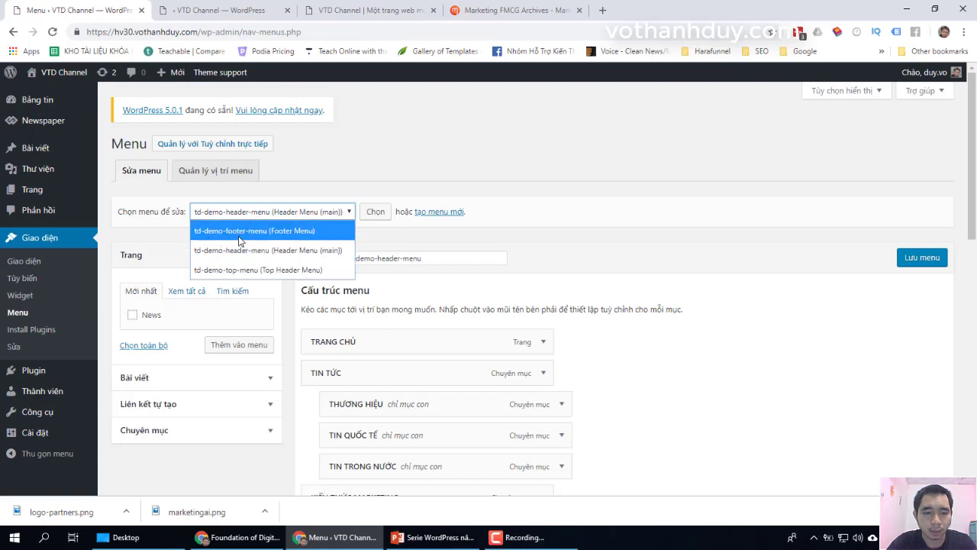
{"action": "left_click", "coordinate": [273, 231]}
{"action": "left_click", "coordinate": [378, 217]}
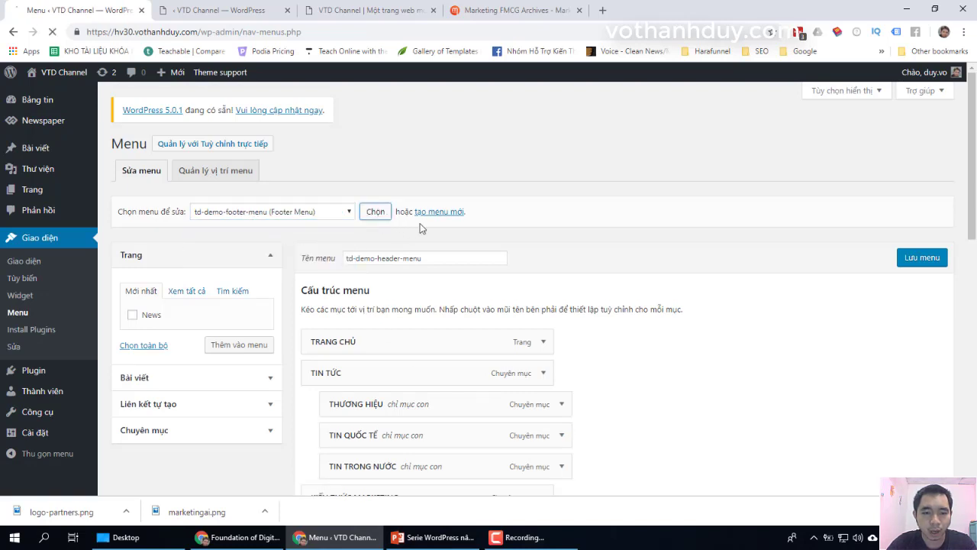
{"action": "scroll", "coordinate": [443, 290], "scroll_direction": "down", "scroll_amount": 2}
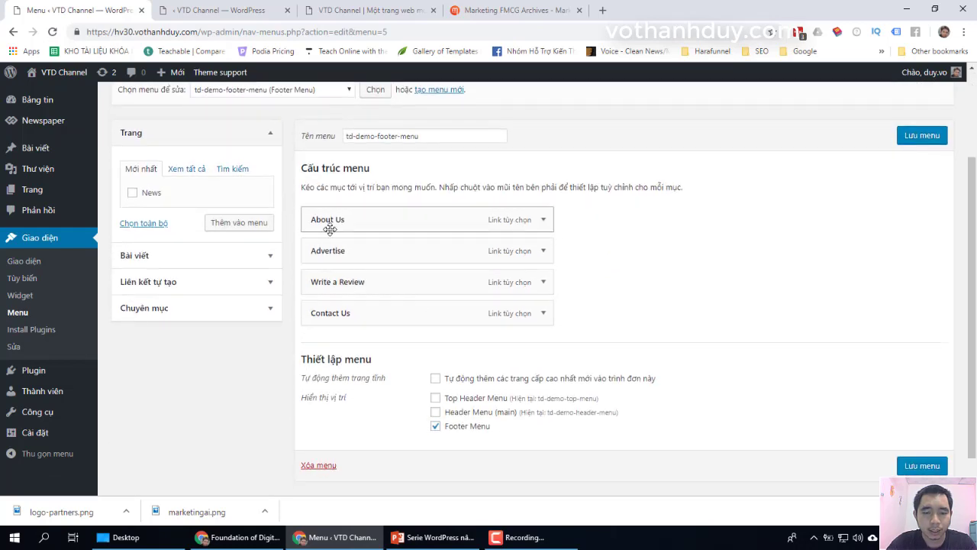
Step: Relabel the About Us item as 'Về chúng tôi'
{"action": "left_click", "coordinate": [542, 221]}
{"action": "scroll", "coordinate": [415, 240], "scroll_direction": "down", "scroll_amount": 2}
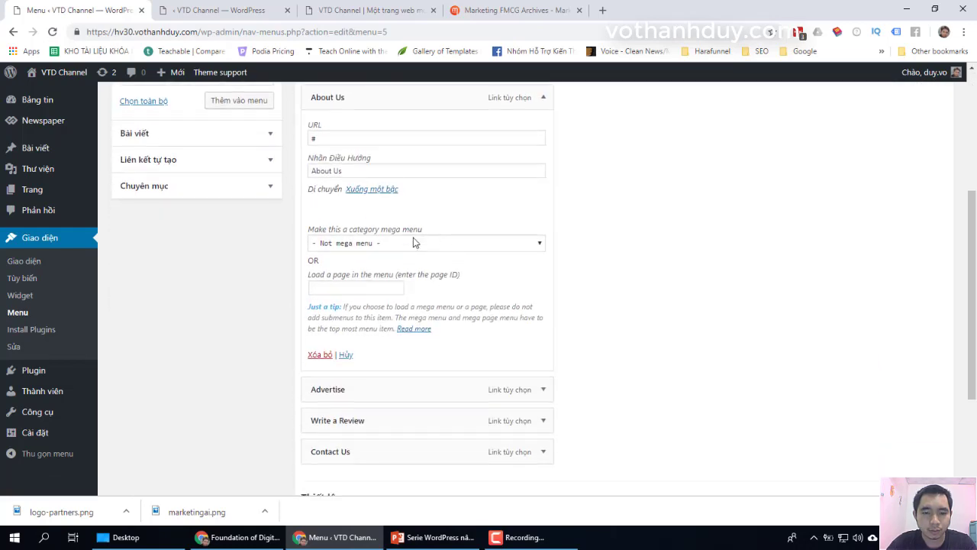
{"action": "scroll", "coordinate": [445, 257], "scroll_direction": "up", "scroll_amount": 1}
{"action": "triple_click", "coordinate": [397, 232]}
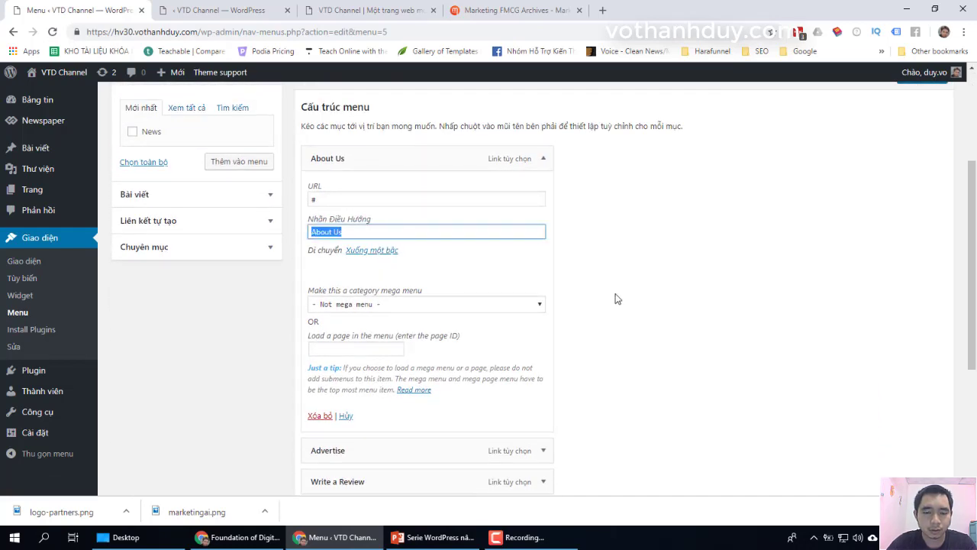
{"action": "type", "text": "Về chung toi"}
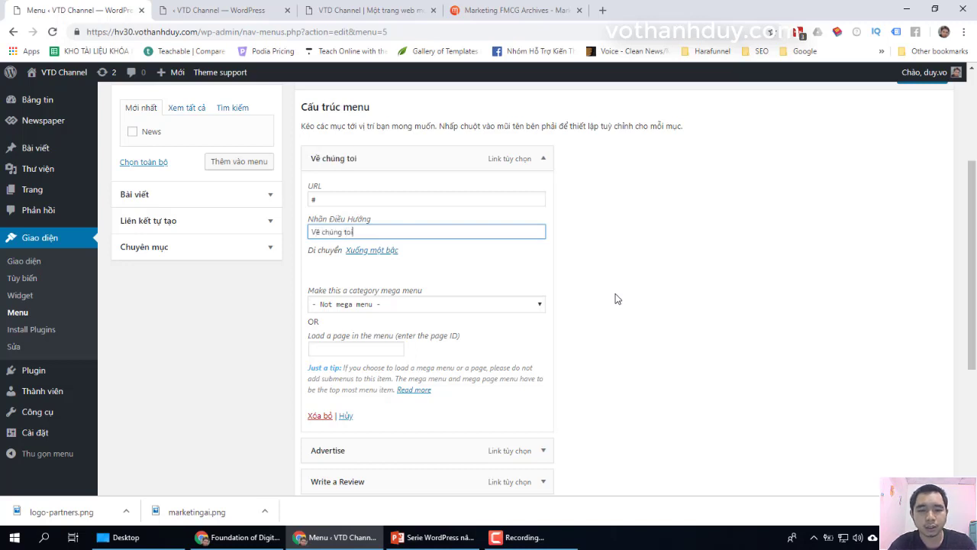
{"action": "scroll", "coordinate": [618, 298], "scroll_direction": "down", "scroll_amount": 2}
{"action": "scroll", "coordinate": [549, 282], "scroll_direction": "up", "scroll_amount": 3}
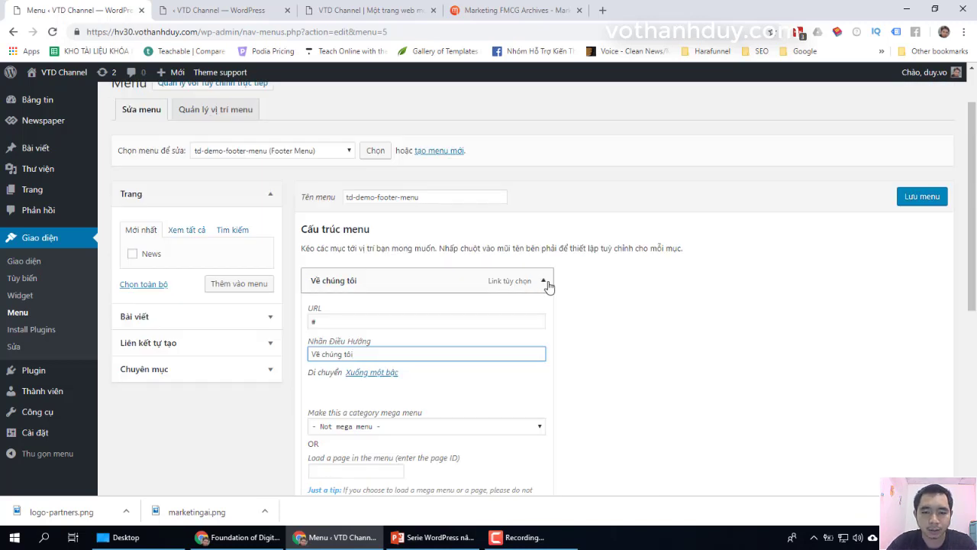
{"action": "left_click", "coordinate": [342, 288]}
{"action": "left_click", "coordinate": [543, 280]}
{"action": "scroll", "coordinate": [596, 329], "scroll_direction": "down", "scroll_amount": 1}
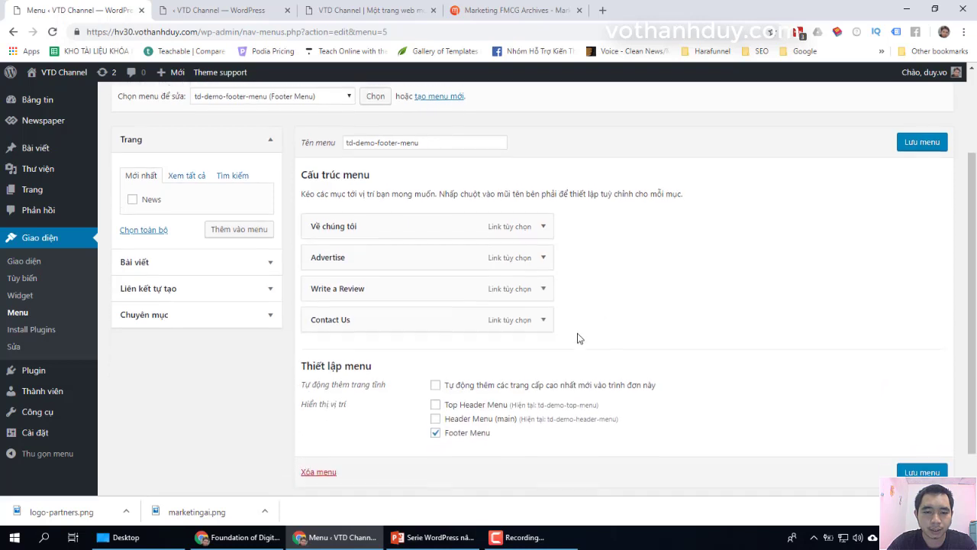
Step: Look over the Advertise item and enter 'Đăng review sản phẩm' in the Write a Review URL field
{"action": "left_click", "coordinate": [545, 252]}
{"action": "left_click", "coordinate": [341, 292]}
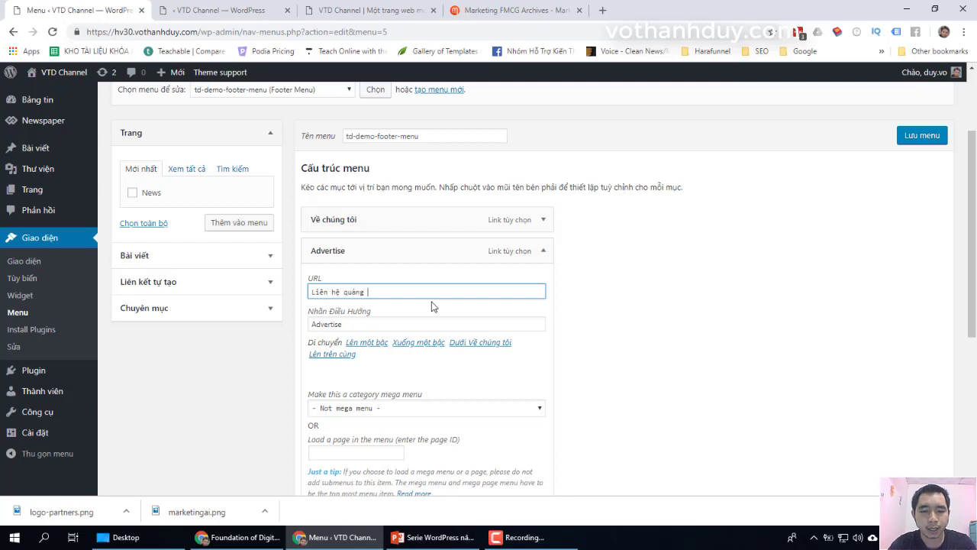
{"action": "left_click", "coordinate": [543, 250]}
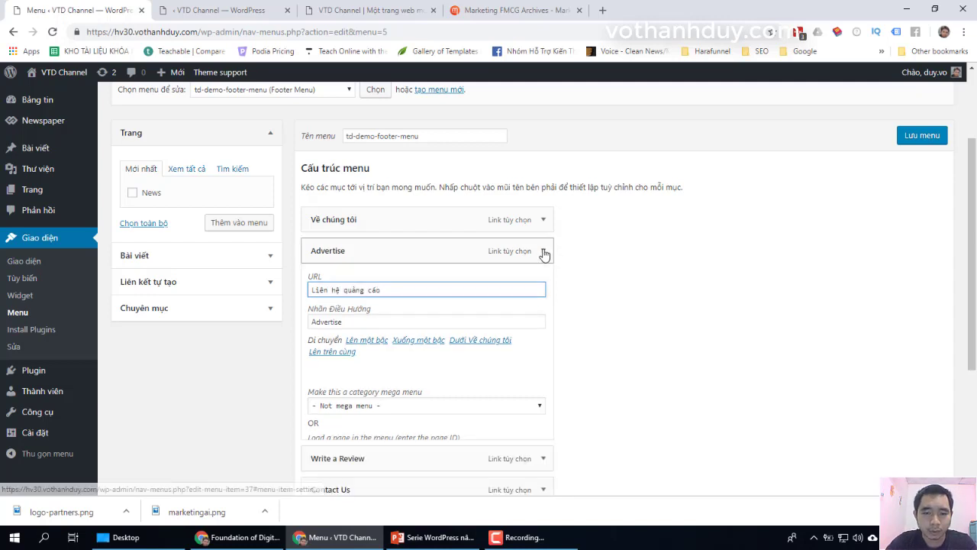
{"action": "left_click", "coordinate": [544, 282]}
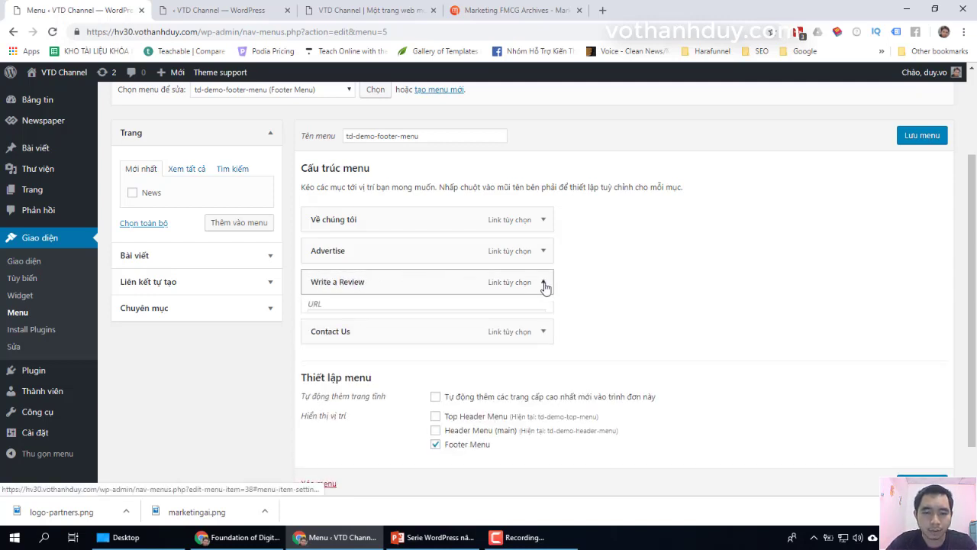
{"action": "double_click", "coordinate": [338, 325]}
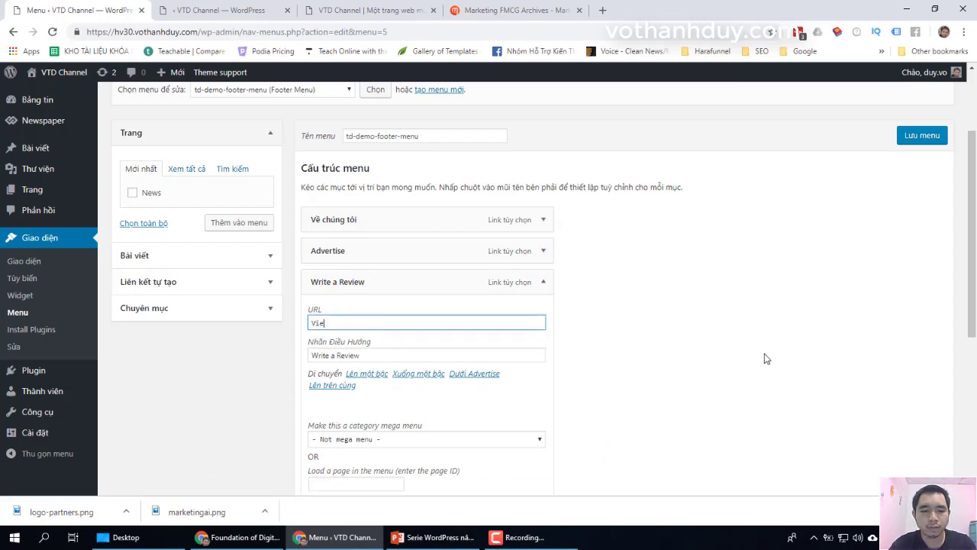
{"action": "type", "text": "Viết review sản phẩm"}
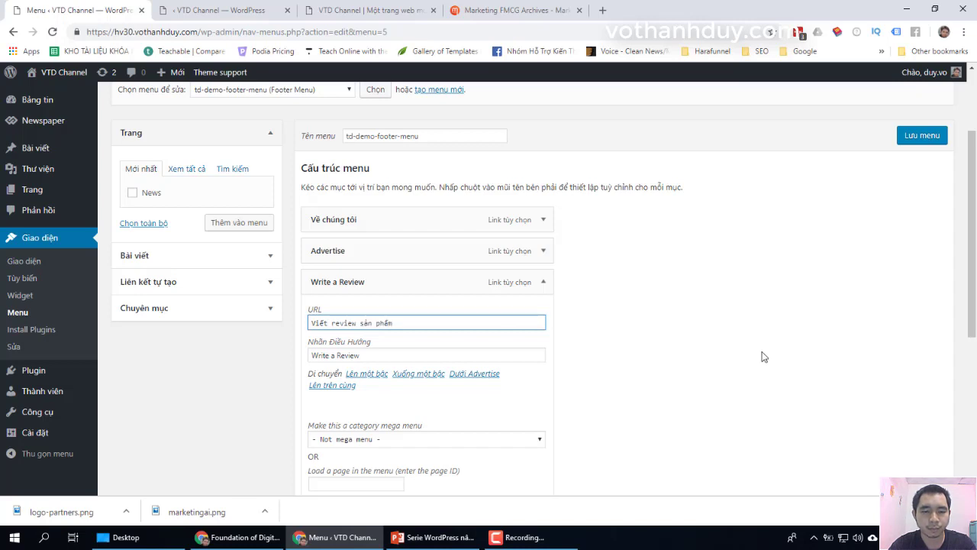
{"action": "key", "text": "ctrl+a"}
{"action": "type", "text": "Đ"}
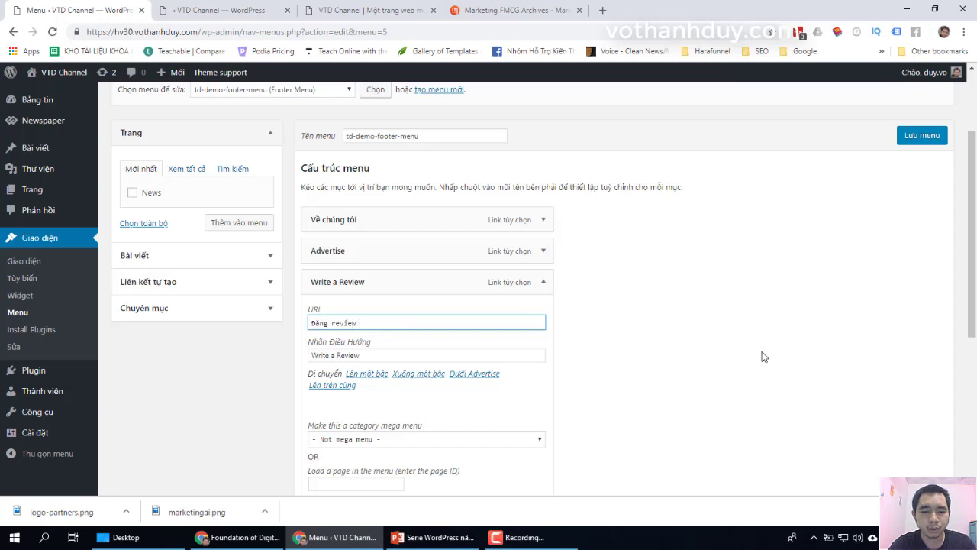
{"action": "type", "text": "ăng review sản phẩm"}
{"action": "scroll", "coordinate": [758, 352], "scroll_direction": "down", "scroll_amount": 3}
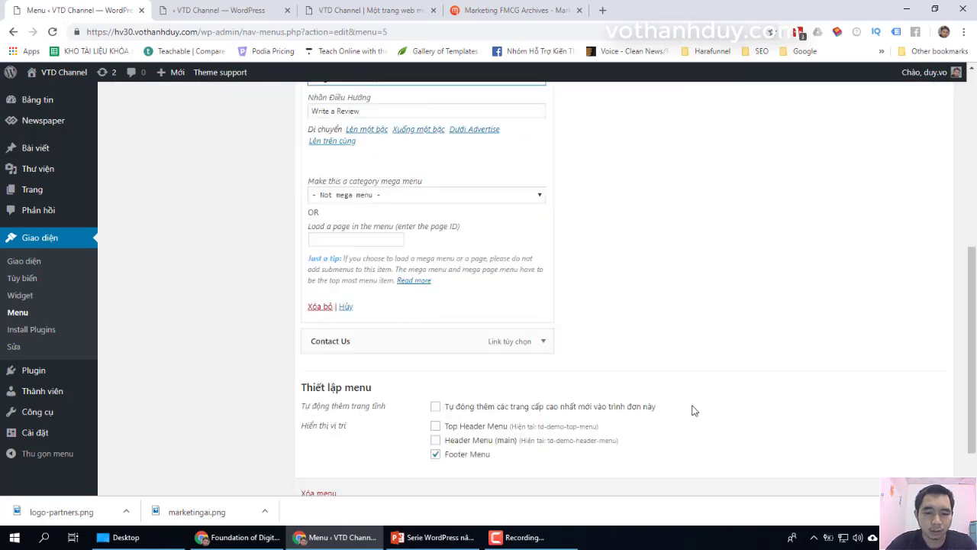
Step: Relabel Contact Us as 'Liên hệ chúng tôi', save the menu, and reload the live site
{"action": "left_click", "coordinate": [545, 344]}
{"action": "scroll", "coordinate": [338, 277], "scroll_direction": "down", "scroll_amount": 1}
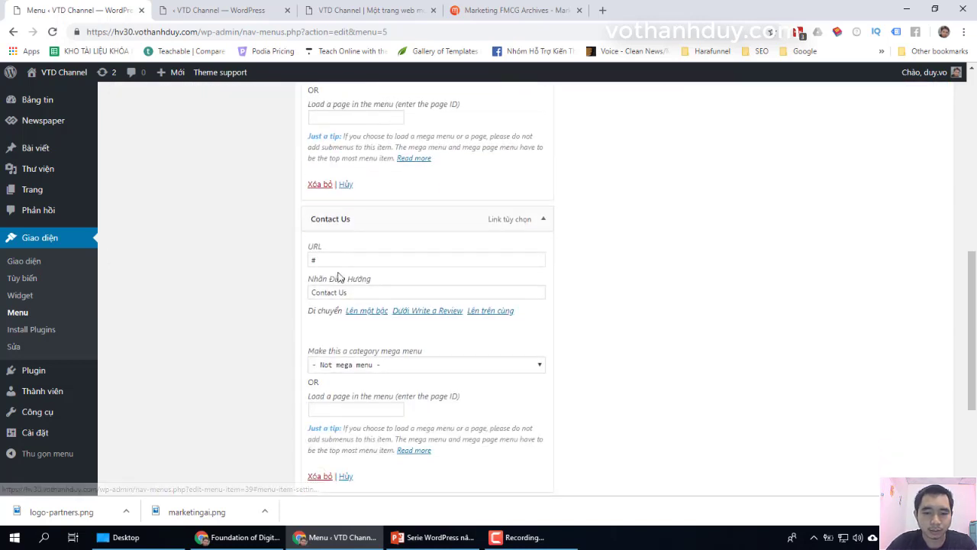
{"action": "left_click", "coordinate": [403, 291]}
{"action": "key", "text": "ctrl+a"}
{"action": "type", "text": "Liên"}
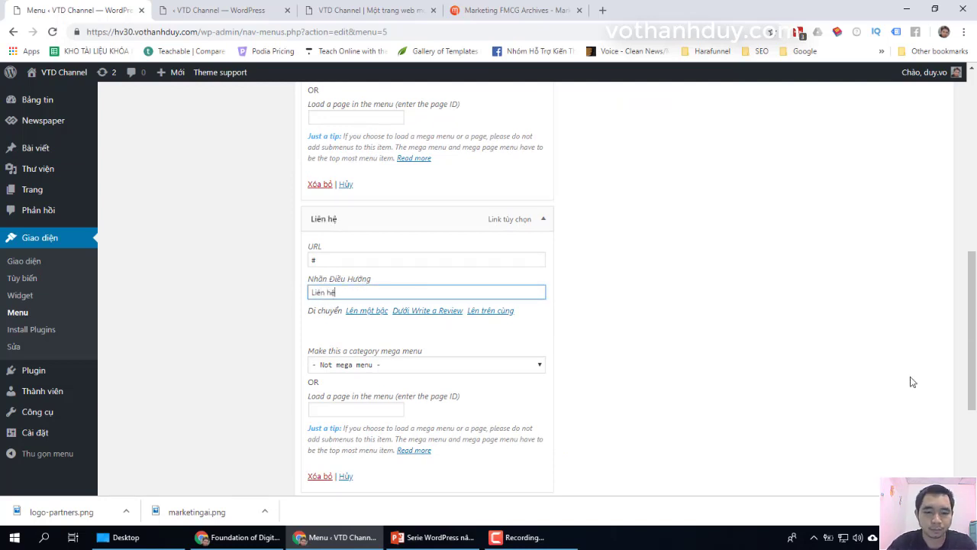
{"action": "type", "text": " hệ chúng tôi"}
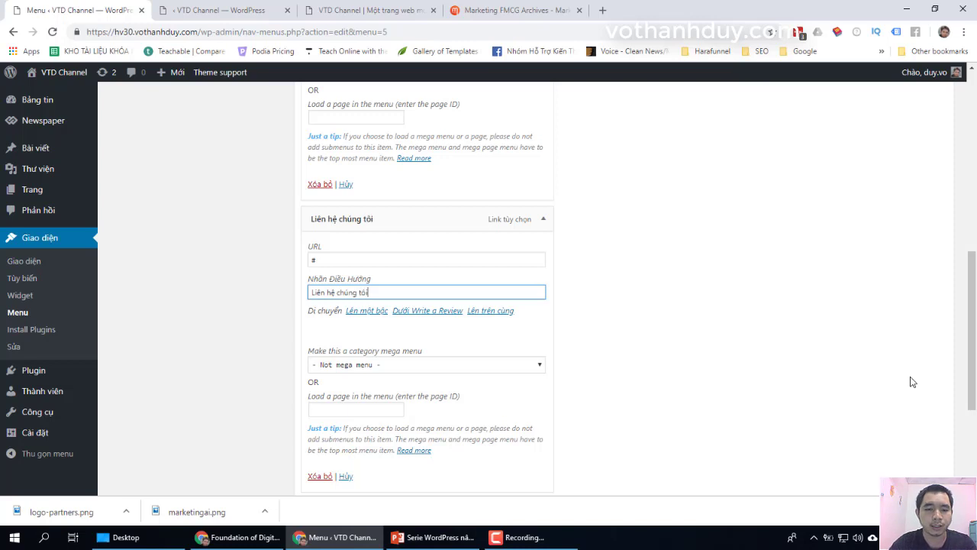
{"action": "scroll", "coordinate": [911, 380], "scroll_direction": "down", "scroll_amount": 3}
{"action": "left_click", "coordinate": [938, 434]}
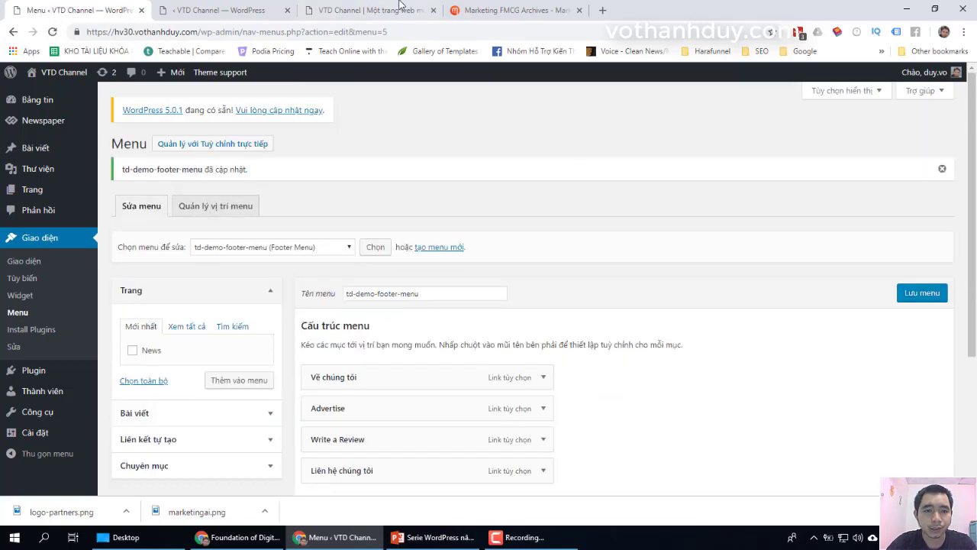
{"action": "key", "text": "ctrl+3"}
{"action": "key", "text": "F5"}
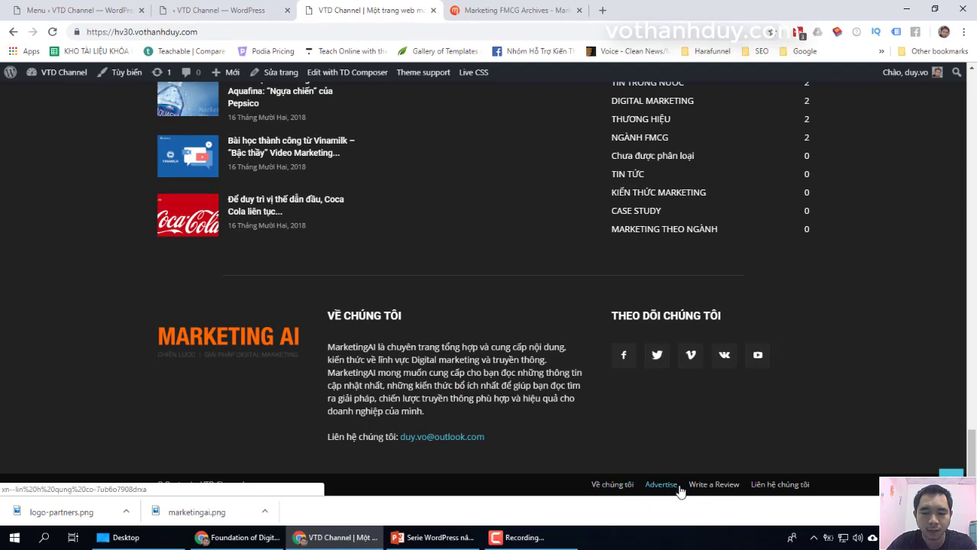
Step: Clear the Advertise item's URL and relabel it 'Liên hệ quảng cáo'
{"action": "left_click", "coordinate": [76, 10]}
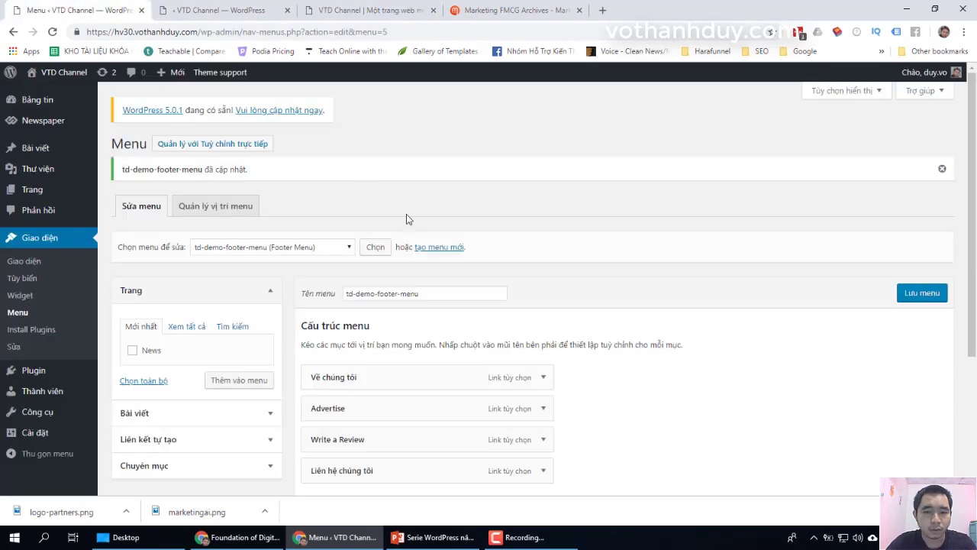
{"action": "scroll", "coordinate": [449, 244], "scroll_direction": "down", "scroll_amount": 3}
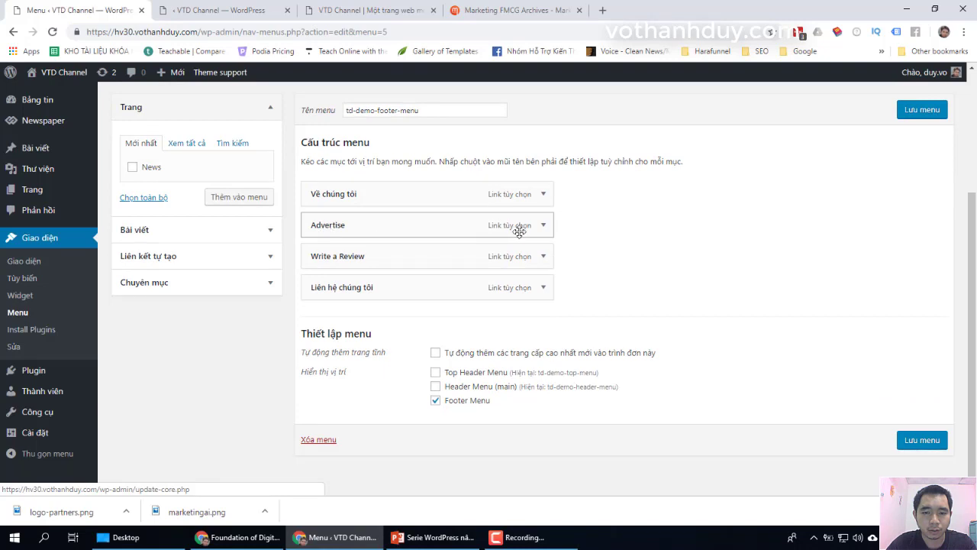
{"action": "left_click", "coordinate": [542, 228]}
{"action": "scroll", "coordinate": [404, 227], "scroll_direction": "down", "scroll_amount": 1}
{"action": "left_click_drag", "start_coordinate": [309, 204], "coordinate": [799, 406]}
{"action": "key", "text": "BackSpace"}
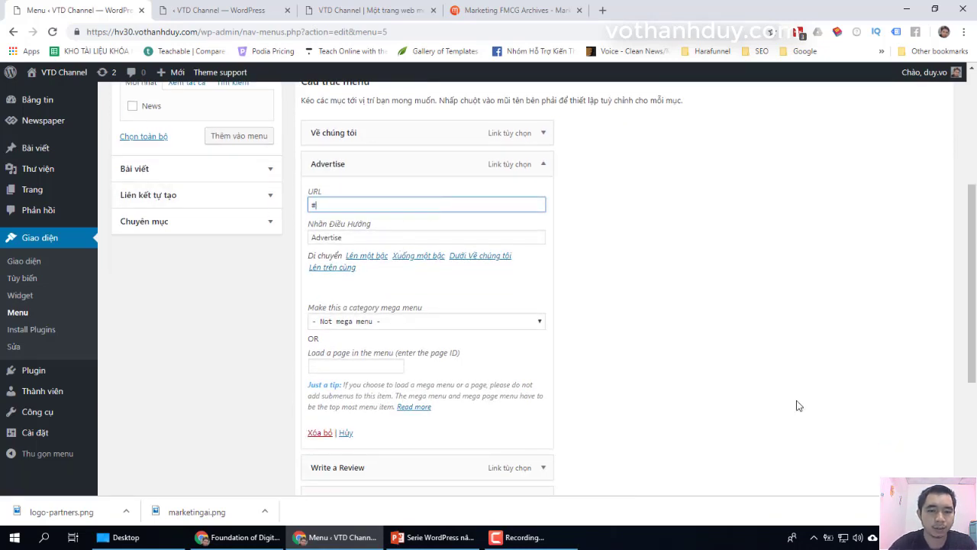
{"action": "key", "text": "Tab"}
{"action": "type", "text": "Liên "}
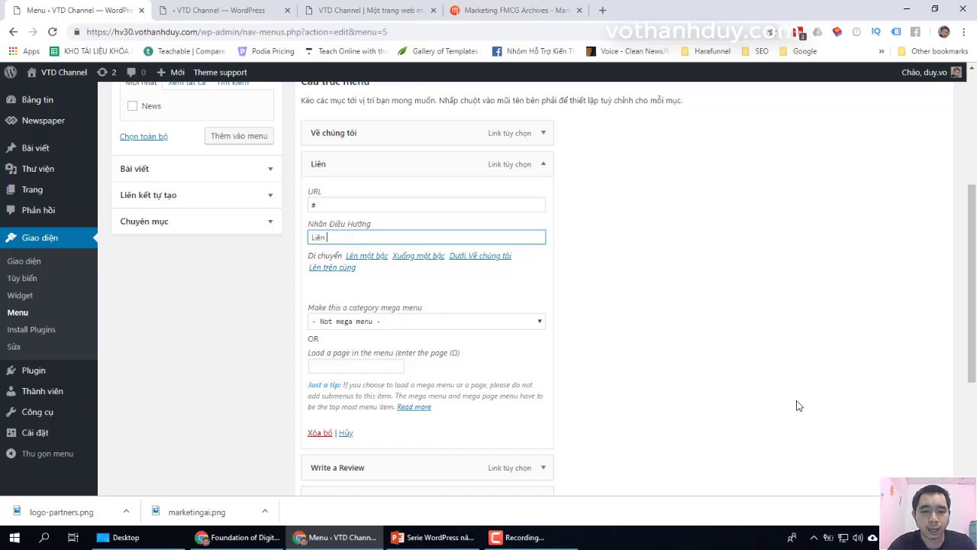
{"action": "type", "text": "hệ q"}
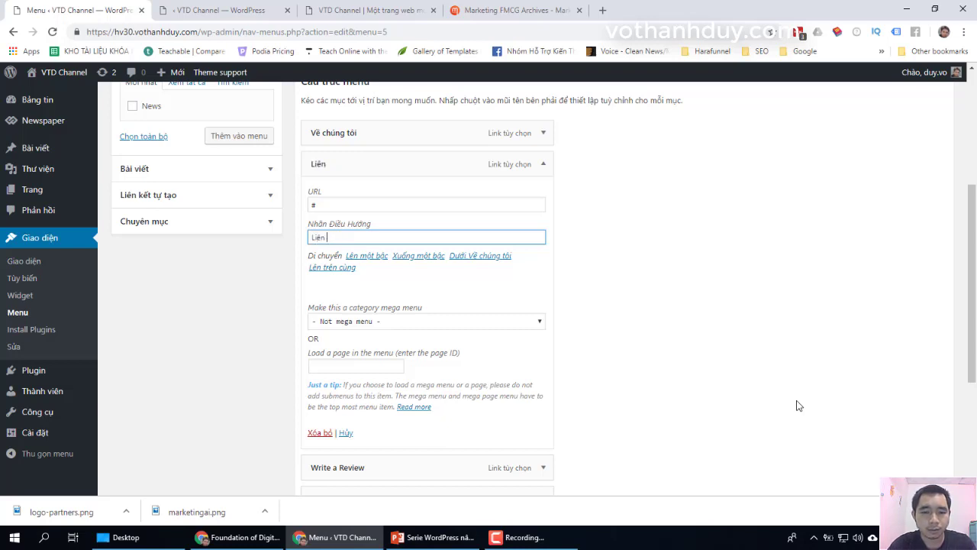
{"action": "type", "text": "uảng cáo"}
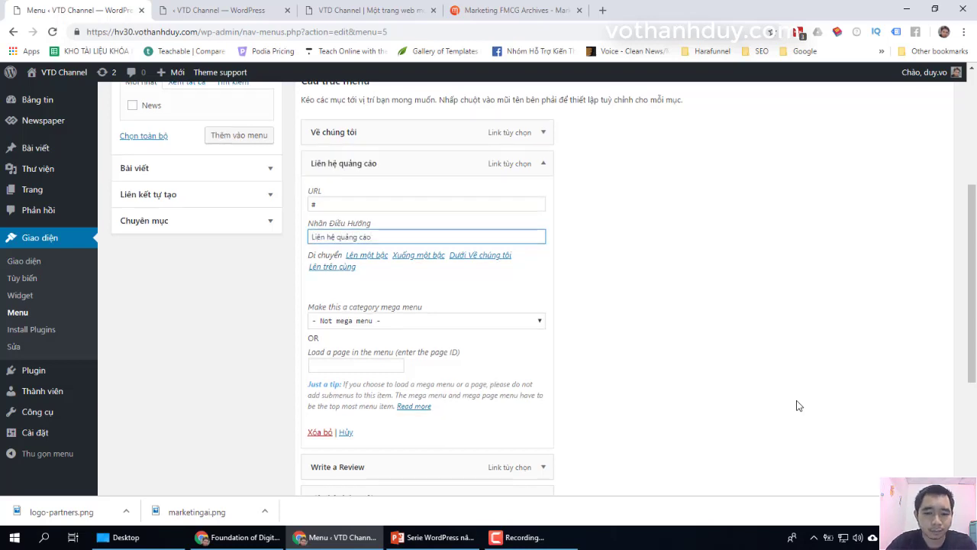
Step: Set the Write a Review item's URL to # and label to 'Đăng bài review', then save the menu
{"action": "scroll", "coordinate": [799, 405], "scroll_direction": "down", "scroll_amount": 2}
{"action": "left_click", "coordinate": [542, 347]}
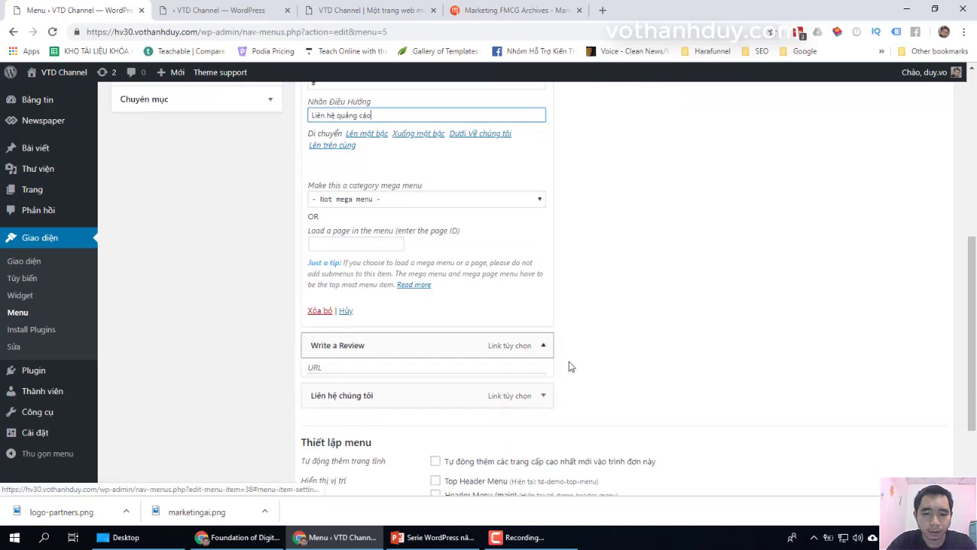
{"action": "scroll", "coordinate": [366, 286], "scroll_direction": "down", "scroll_amount": 2}
{"action": "left_click_drag", "start_coordinate": [469, 262], "coordinate": [232, 264]}
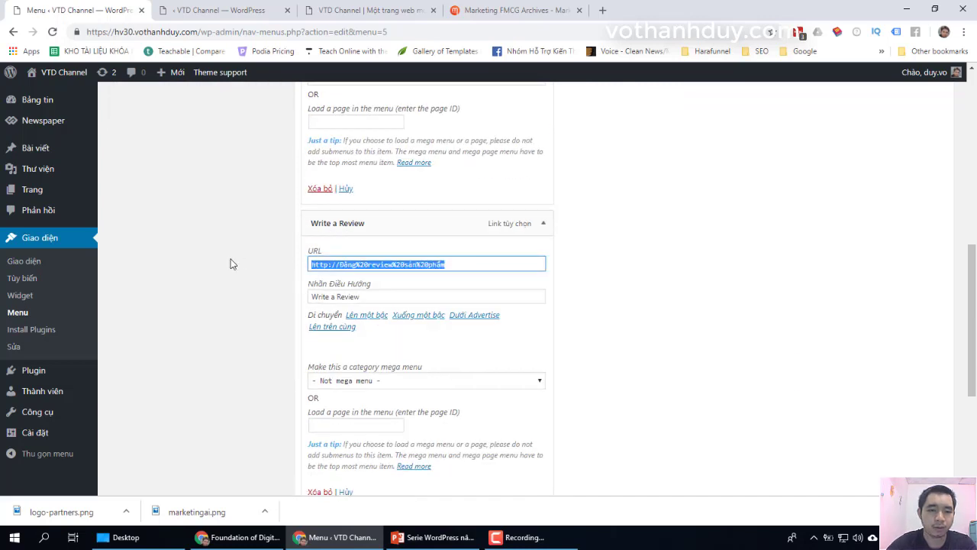
{"action": "type", "text": "#"}
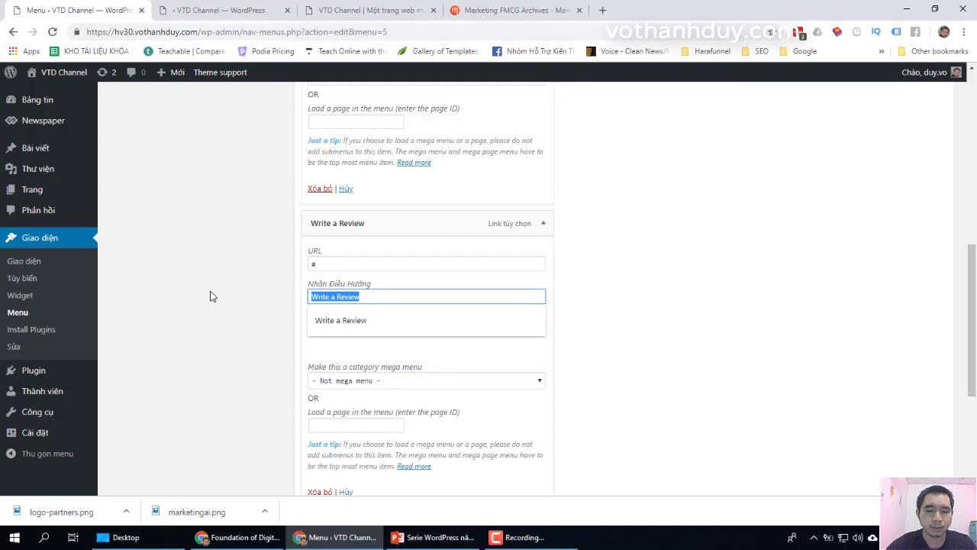
{"action": "type", "text": "D"}
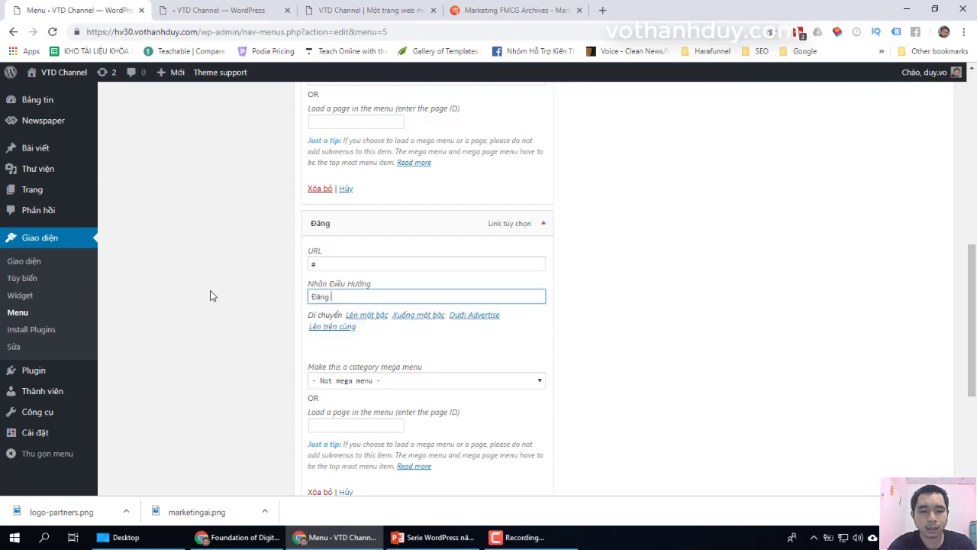
{"action": "type", "text": "ăng bài review"}
{"action": "scroll", "coordinate": [744, 316], "scroll_direction": "down", "scroll_amount": 3}
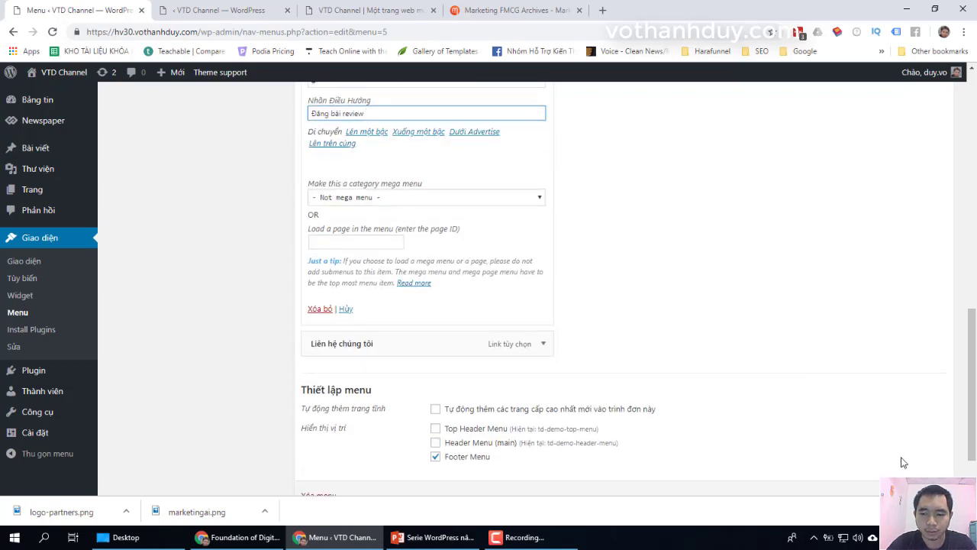
{"action": "scroll", "coordinate": [905, 463], "scroll_direction": "down", "scroll_amount": 1}
{"action": "left_click", "coordinate": [920, 428]}
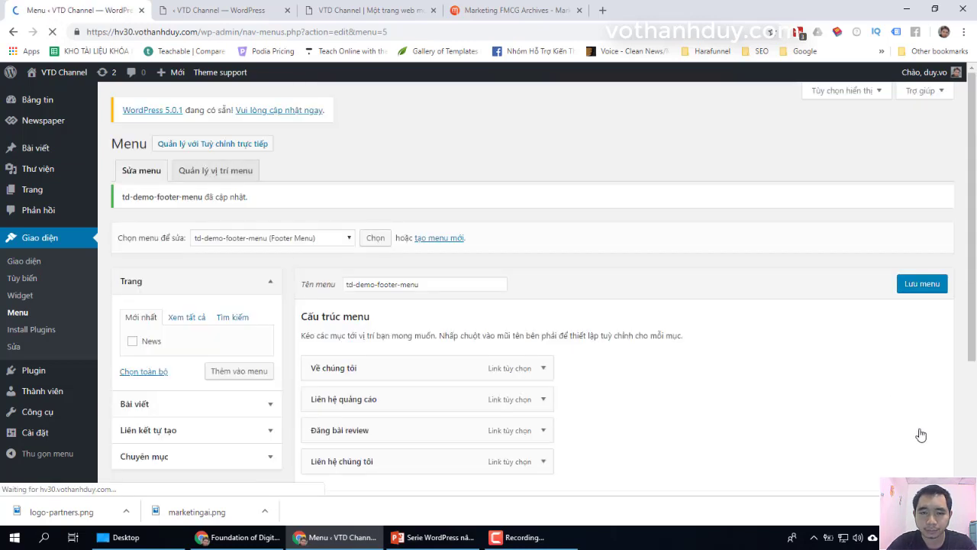
Step: Check the live footer for the Liên hệ quảng cáo and Đăng bài review links, then scroll back to the top
{"action": "left_click", "coordinate": [366, 10]}
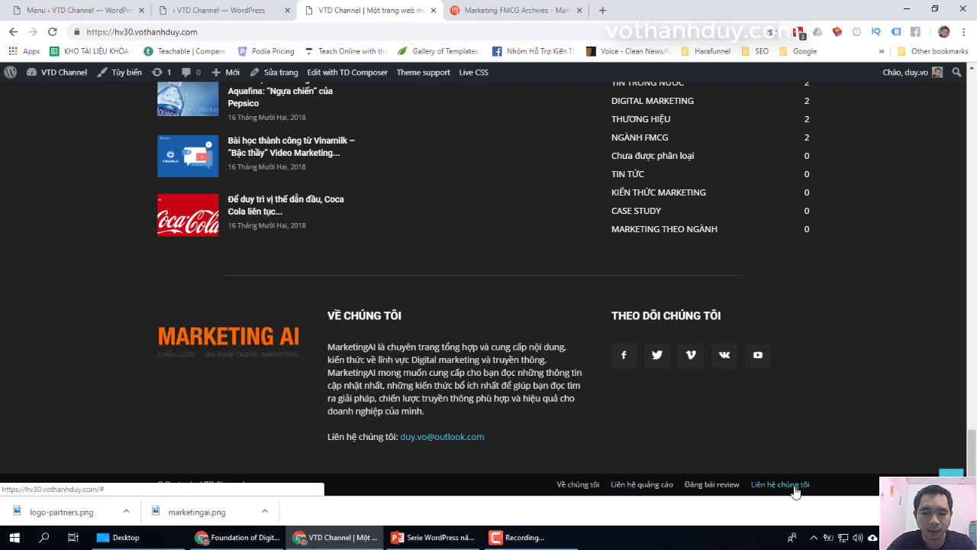
{"action": "scroll", "coordinate": [96, 271], "scroll_direction": "up", "scroll_amount": 2}
{"action": "scroll", "coordinate": [97, 271], "scroll_direction": "up", "scroll_amount": 1}
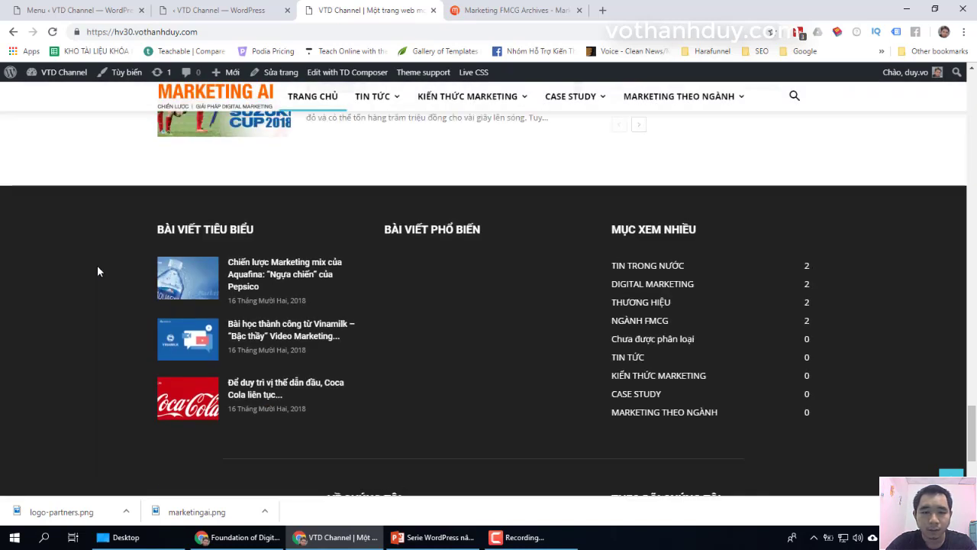
{"action": "scroll", "coordinate": [97, 271], "scroll_direction": "up", "scroll_amount": 10}
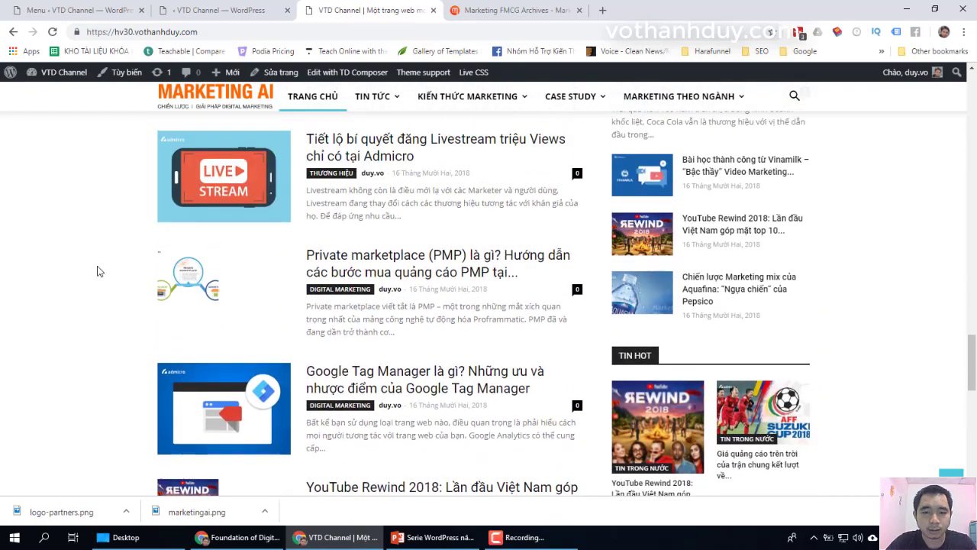
{"action": "scroll", "coordinate": [97, 271], "scroll_direction": "up", "scroll_amount": 15}
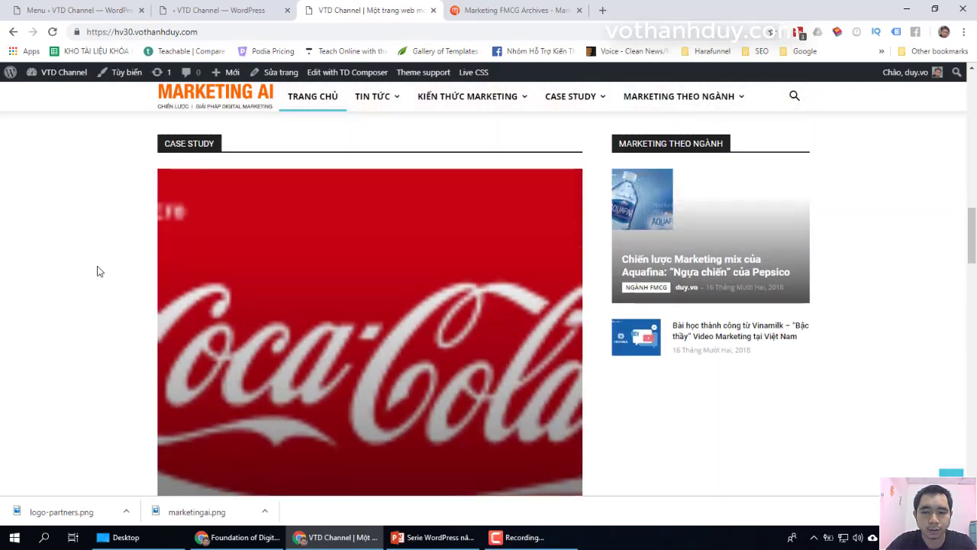
{"action": "scroll", "coordinate": [97, 271], "scroll_direction": "up", "scroll_amount": 15}
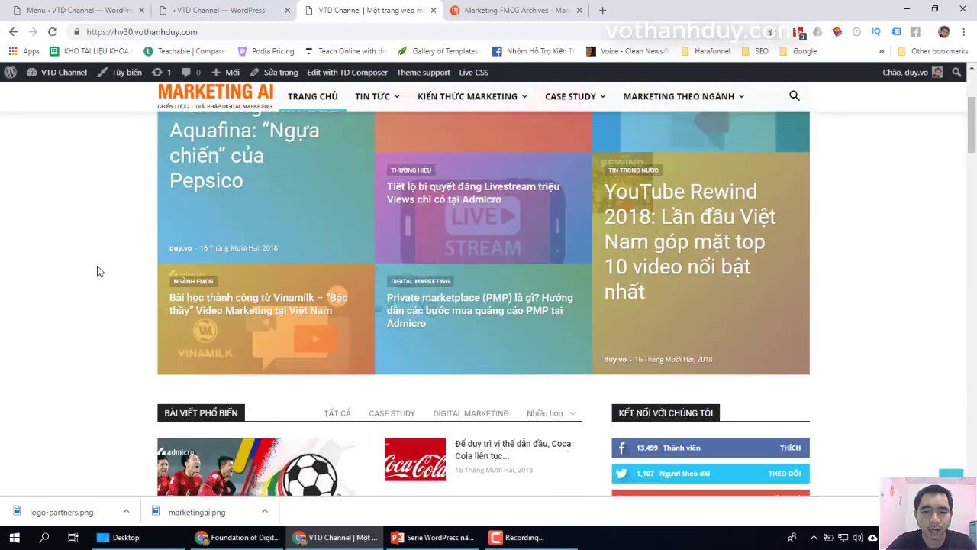
{"action": "scroll", "coordinate": [97, 271], "scroll_direction": "up", "scroll_amount": 1}
{"action": "scroll", "coordinate": [97, 271], "scroll_direction": "down", "scroll_amount": 4}
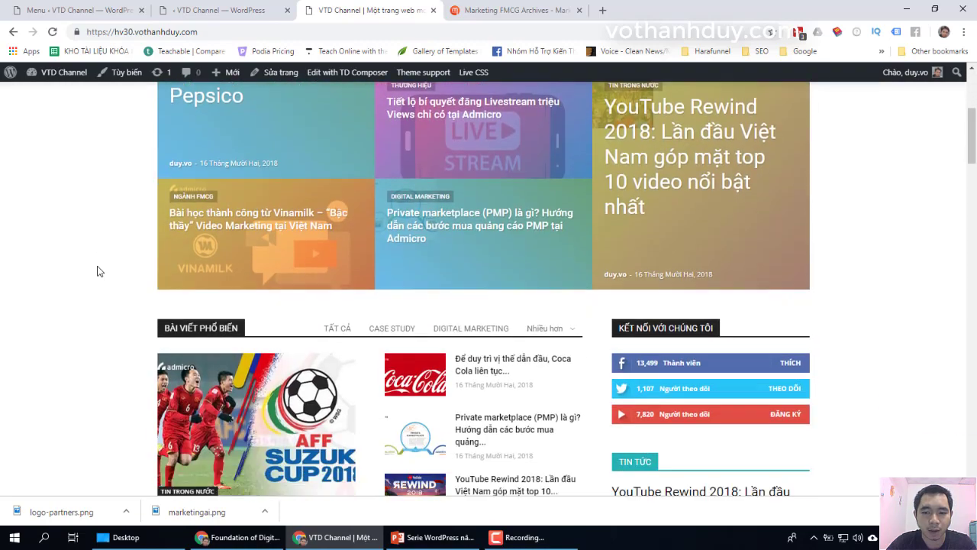
{"action": "scroll", "coordinate": [97, 271], "scroll_direction": "down", "scroll_amount": 2}
{"action": "scroll", "coordinate": [96, 271], "scroll_direction": "up", "scroll_amount": 6}
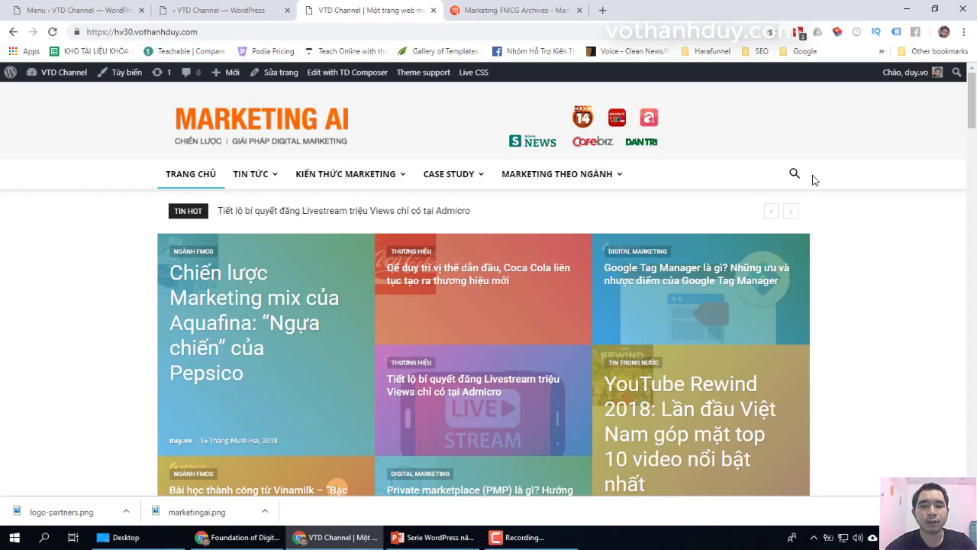
{"action": "left_click", "coordinate": [273, 338]}
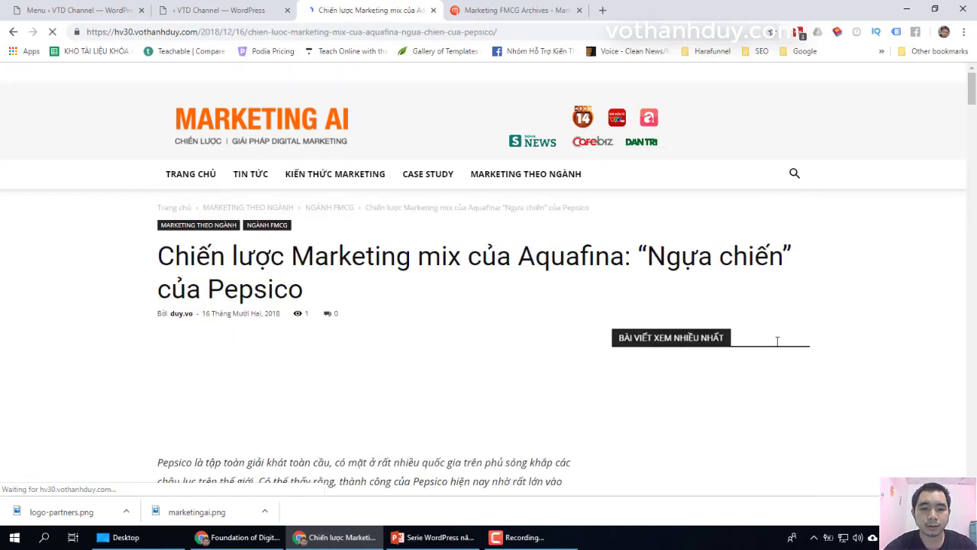
{"action": "scroll", "coordinate": [816, 347], "scroll_direction": "down", "scroll_amount": 15}
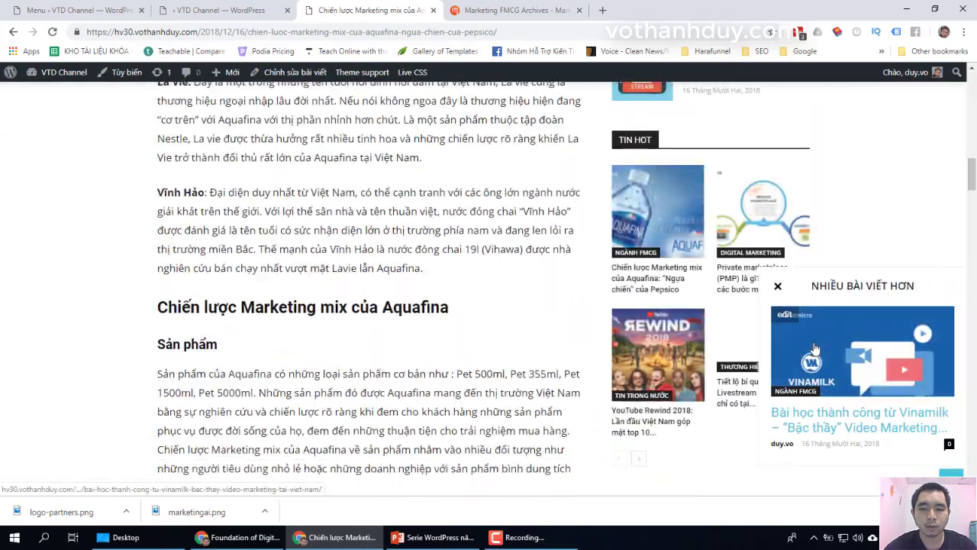
{"action": "scroll", "coordinate": [815, 347], "scroll_direction": "down", "scroll_amount": 20}
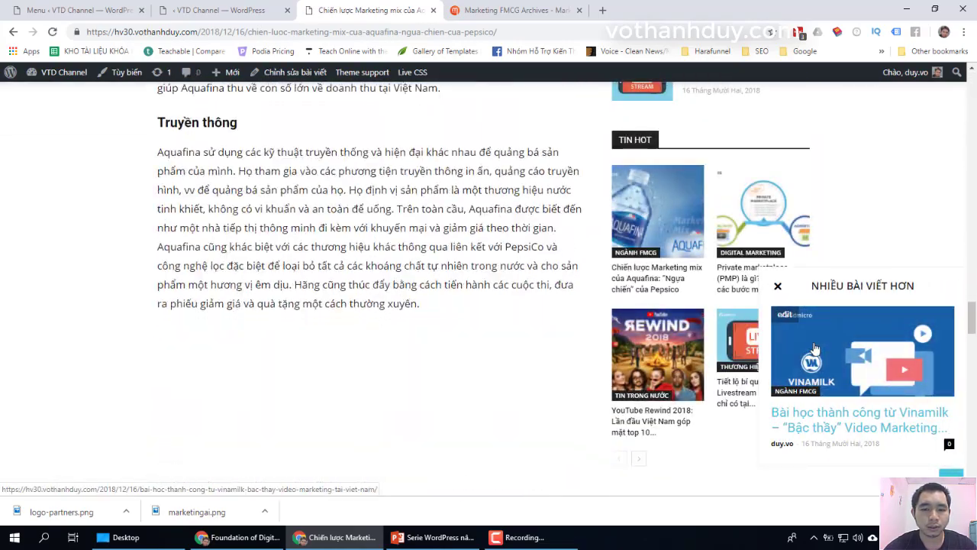
{"action": "scroll", "coordinate": [815, 348], "scroll_direction": "down", "scroll_amount": 20}
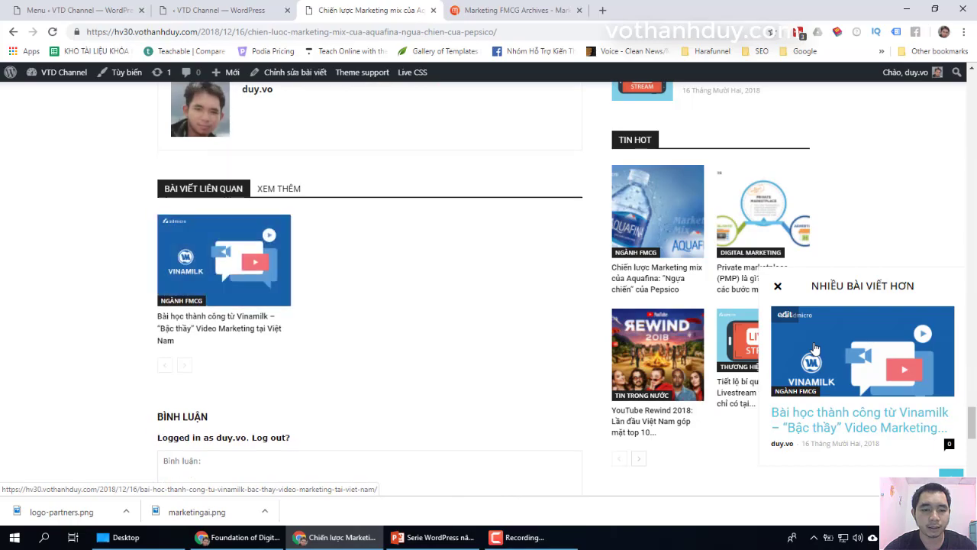
{"action": "scroll", "coordinate": [815, 348], "scroll_direction": "up", "scroll_amount": 15}
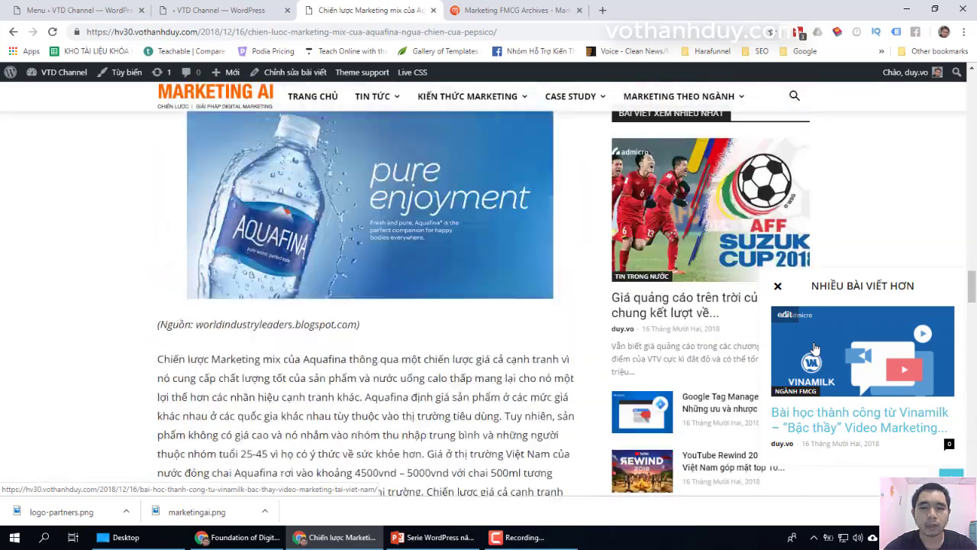
{"action": "scroll", "coordinate": [814, 347], "scroll_direction": "up", "scroll_amount": 10}
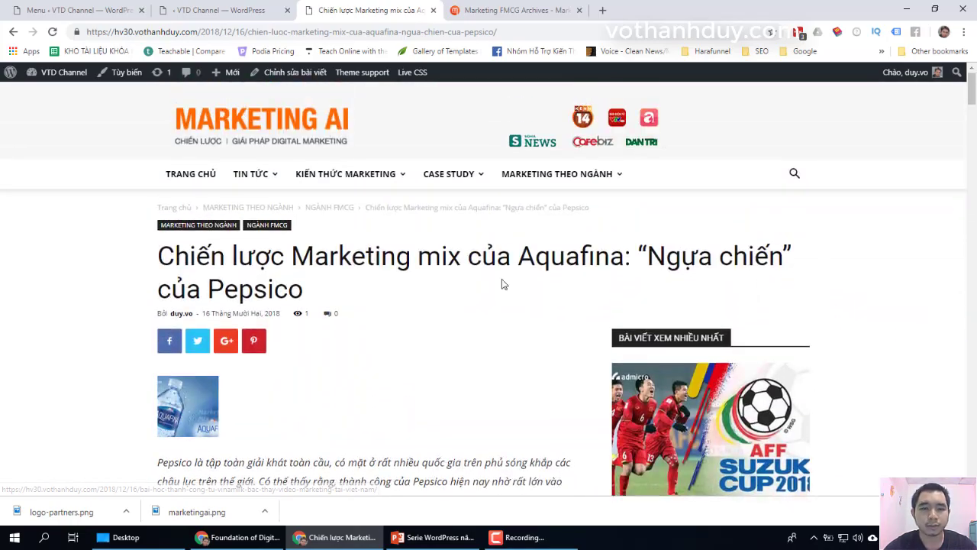
{"action": "left_click", "coordinate": [219, 120]}
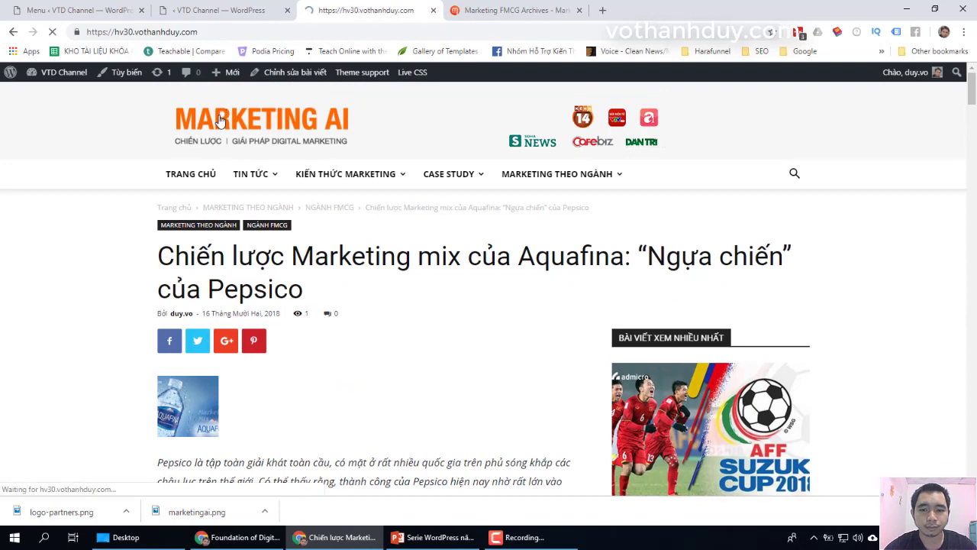